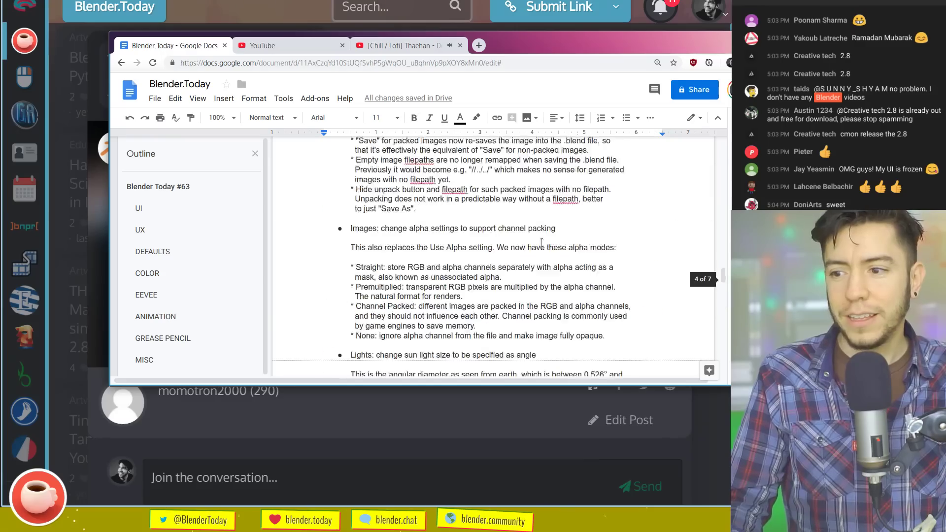
key(alt+Tab)
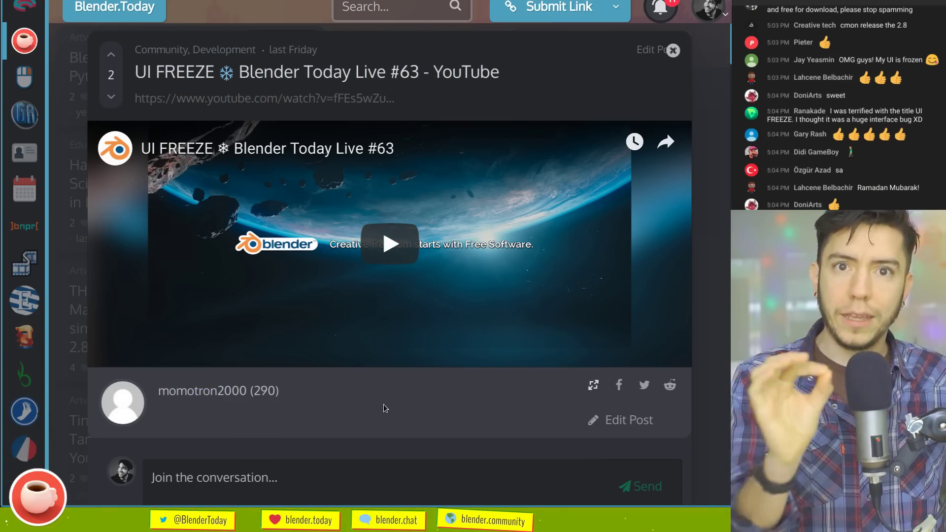
scroll(383, 409, down, 3)
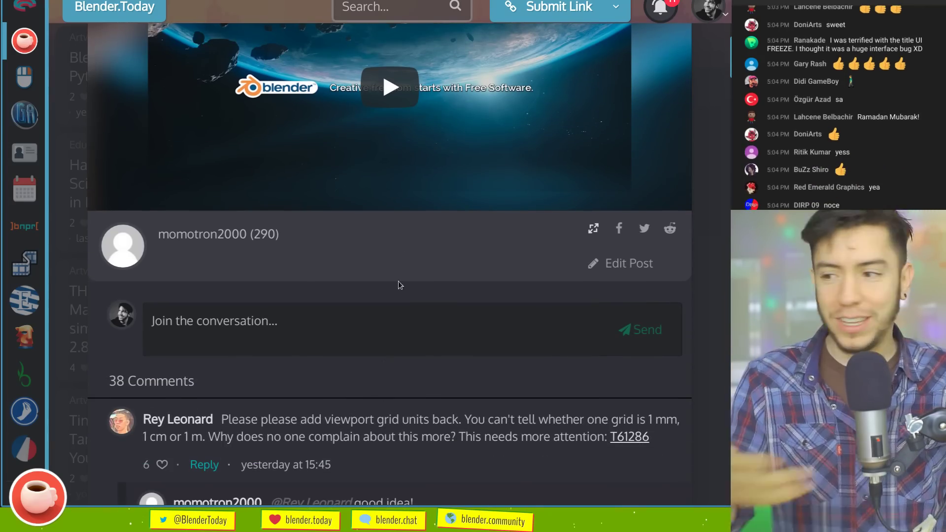
scroll(537, 253, up, 3)
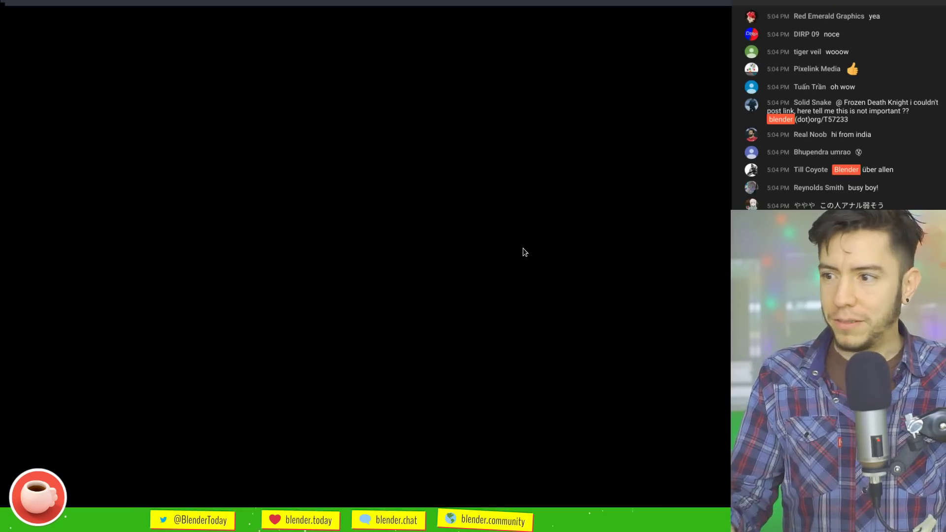
Switch to Blender, reposition and enlarge its window to fill the visible area, and look over the file commands including Defaults
alt+drag(606, 161, 462, 122)
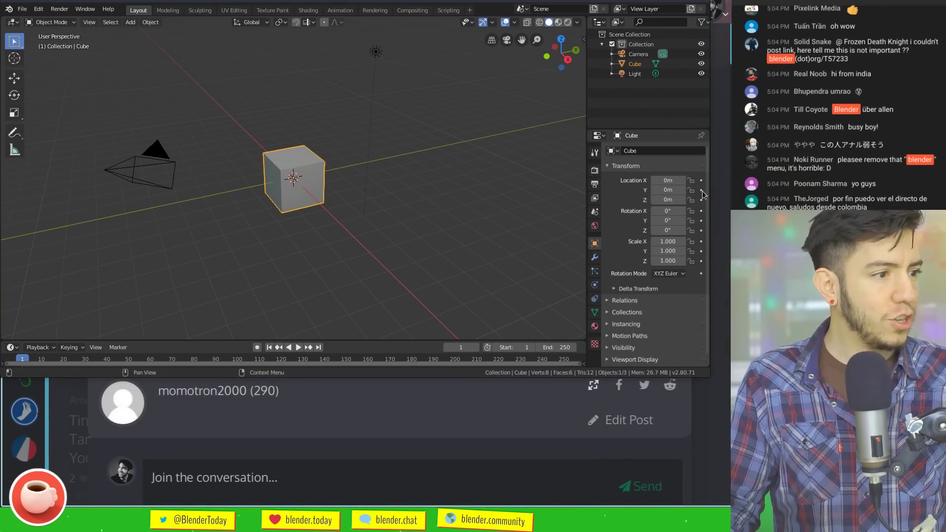
alt+right_drag(673, 355, 700, 477)
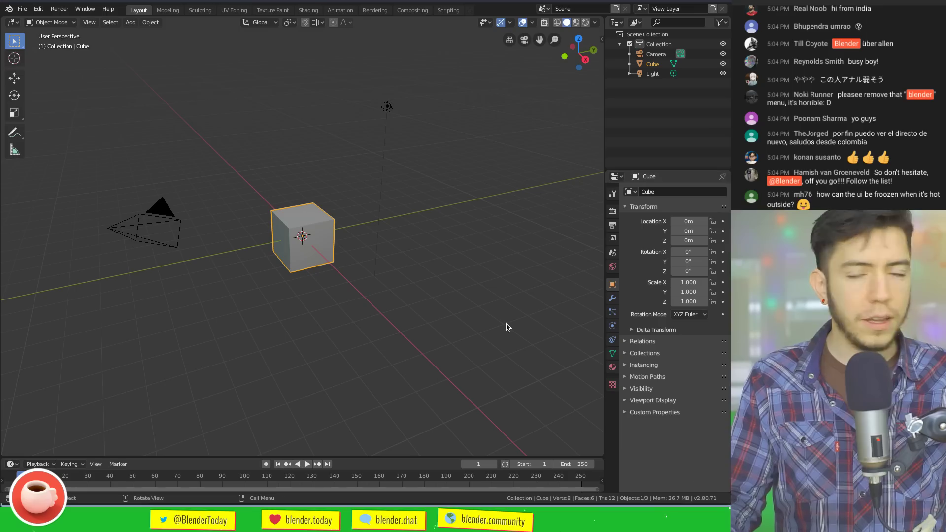
click(22, 9)
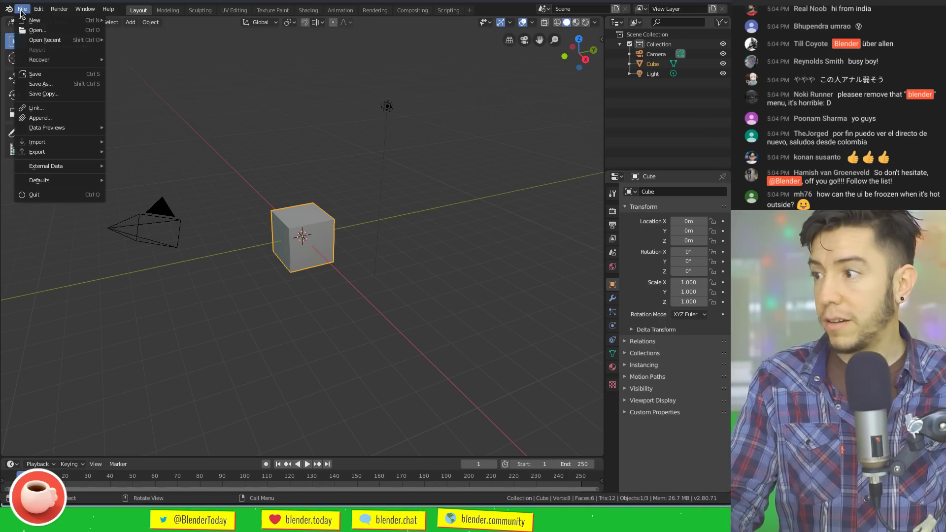
mouse_move(79, 127)
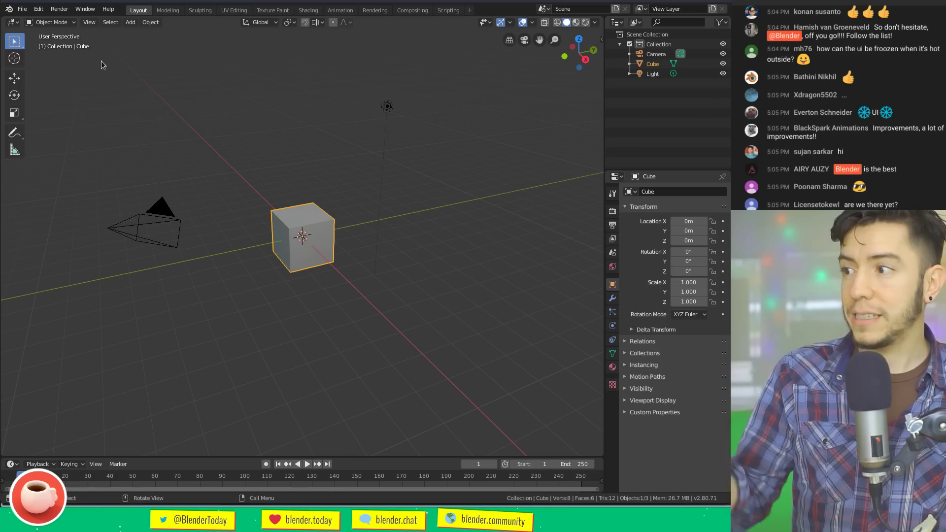
Set the interface Resolution Scale to 1.2 in the Blender Preferences and close them
key(F4)
click(244, 210)
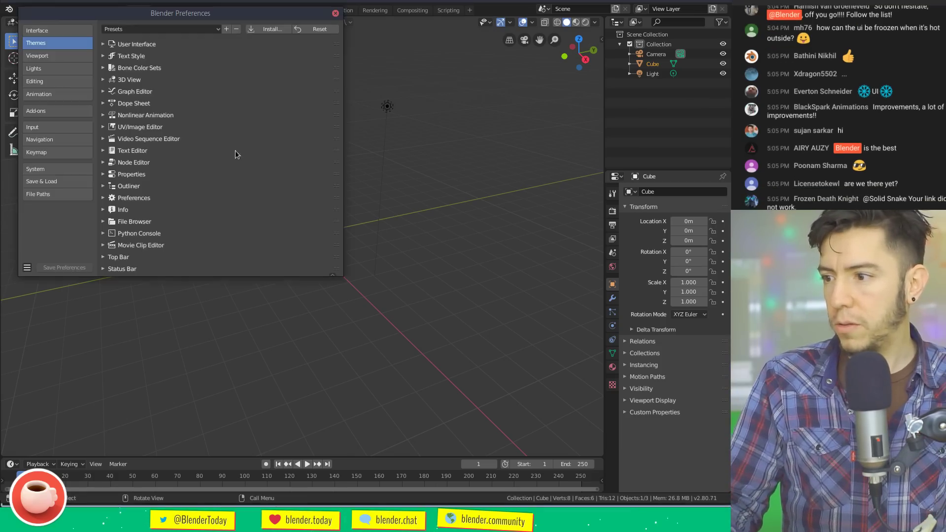
click(248, 150)
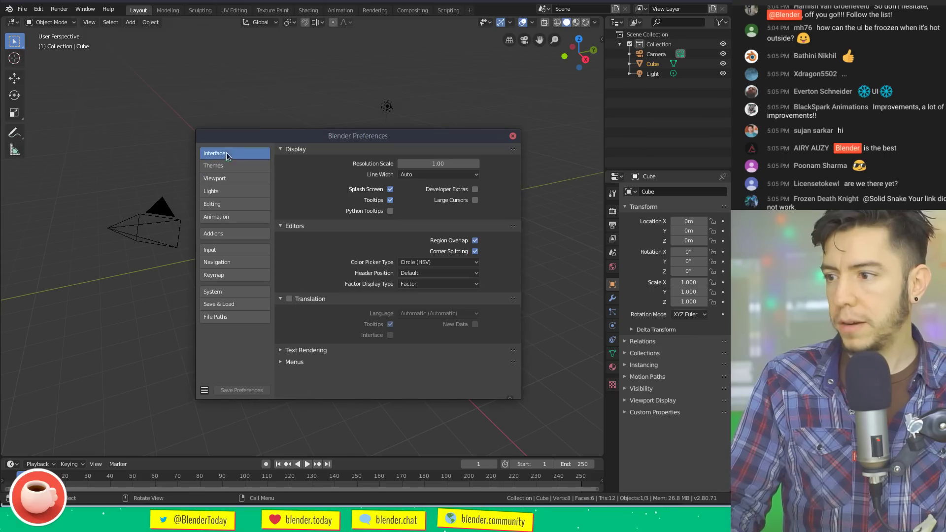
click(443, 164)
text(1.2)
key(Return)
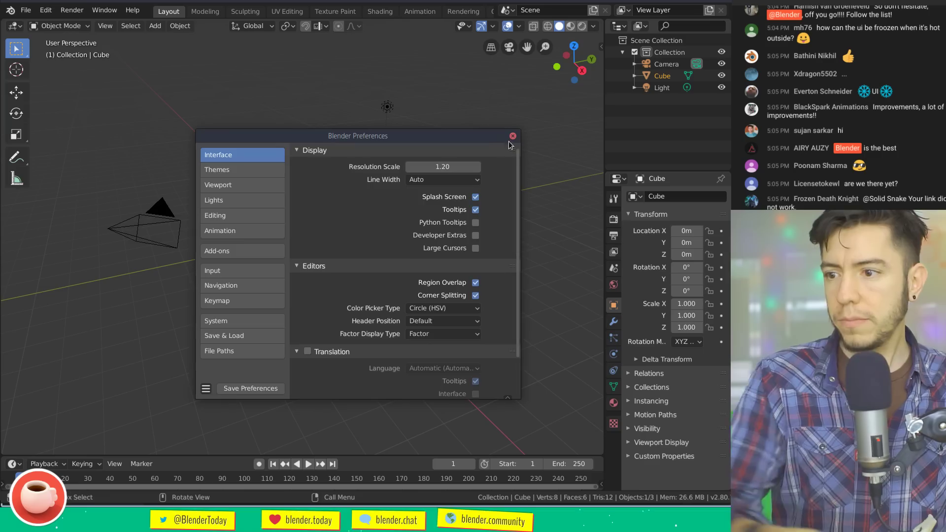
click(513, 136)
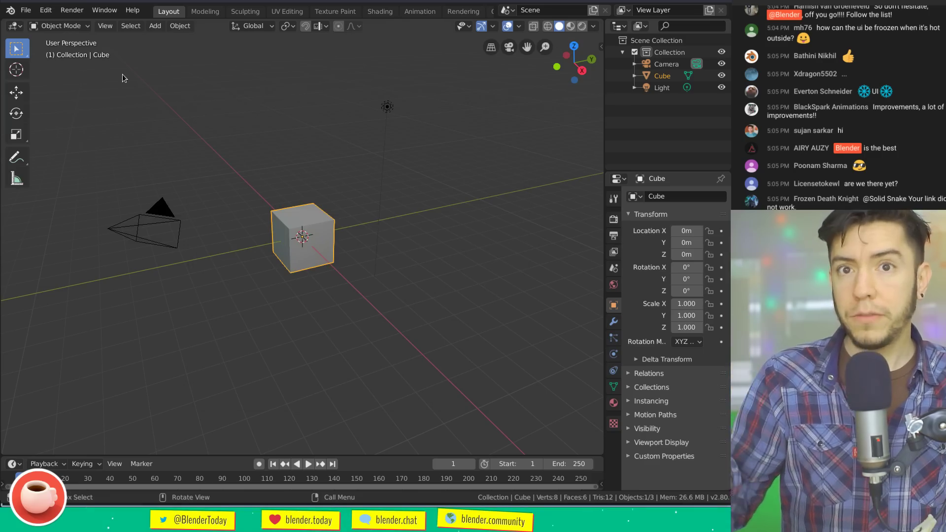
Create a new file from the 2D Animation template and look at the Defaults options before and after
click(32, 13)
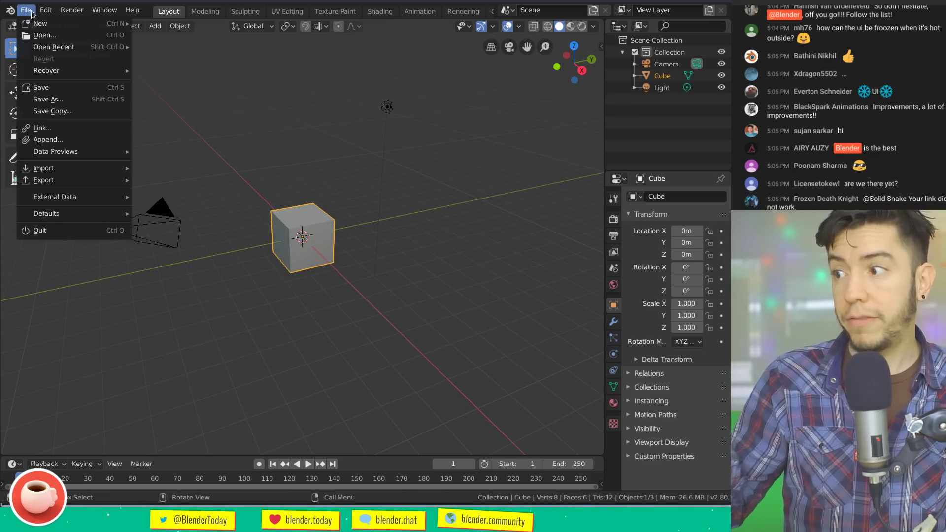
mouse_move(66, 216)
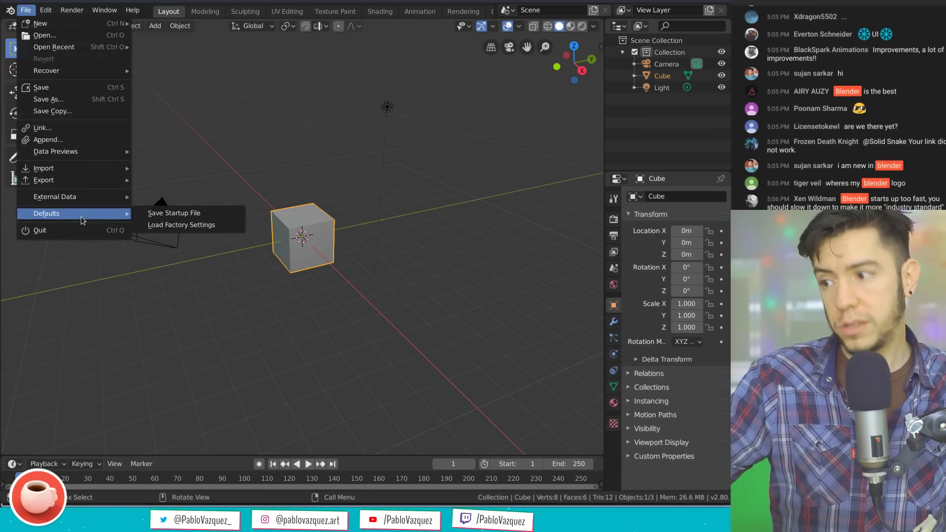
key(ctrl+n)
click(338, 178)
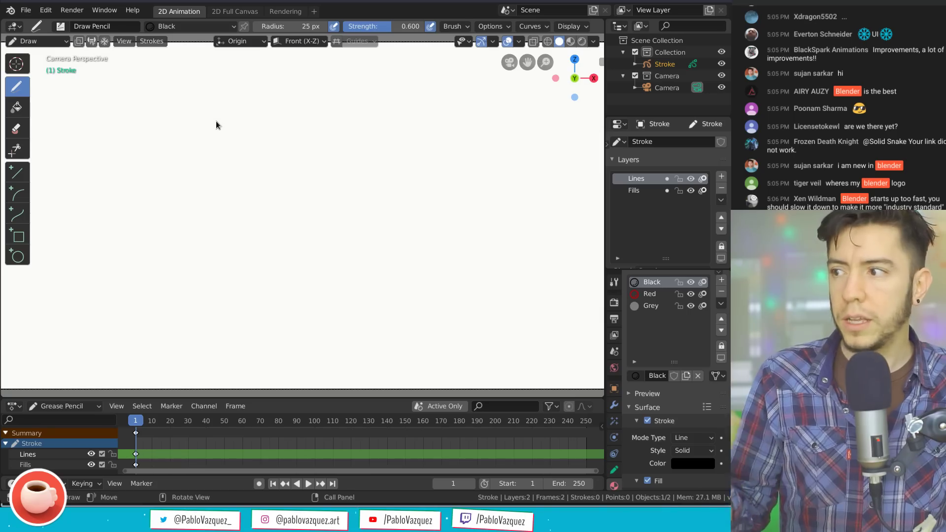
key(t)
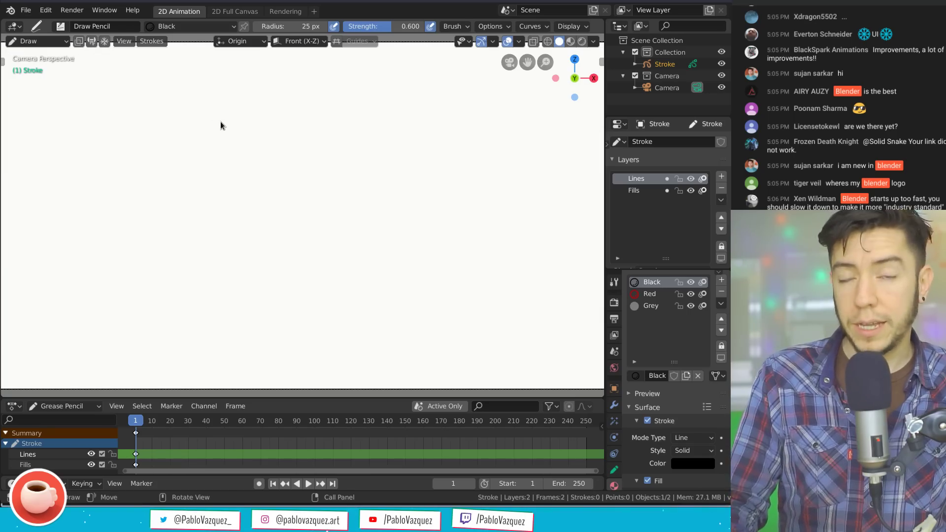
click(29, 10)
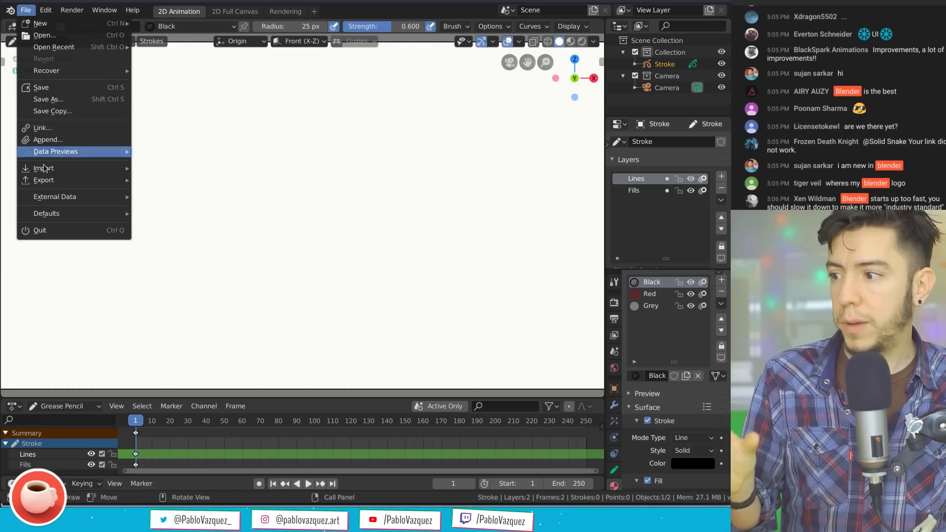
mouse_move(85, 215)
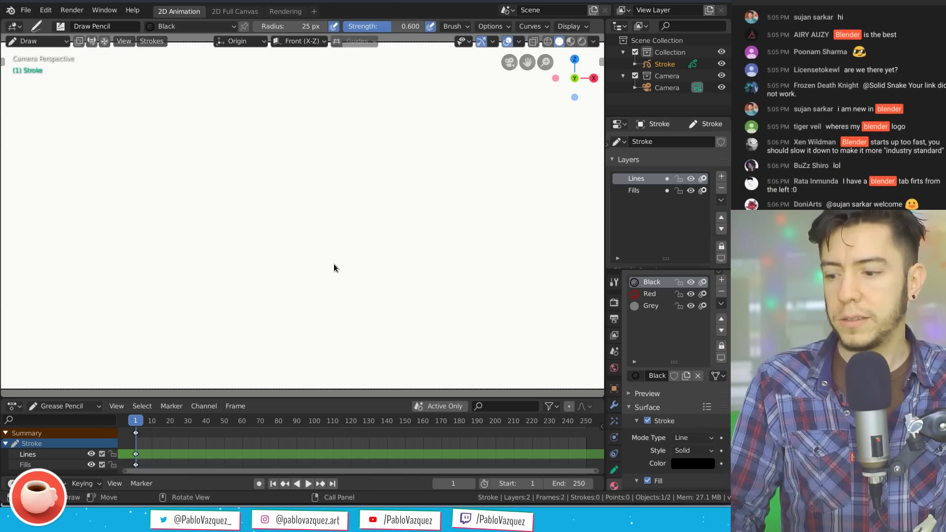
Switch from Draw mode to Object Mode and add a Grease Pencil Monkey to the scene
key(ctrl+Tab)
click(263, 264)
key(shift+a)
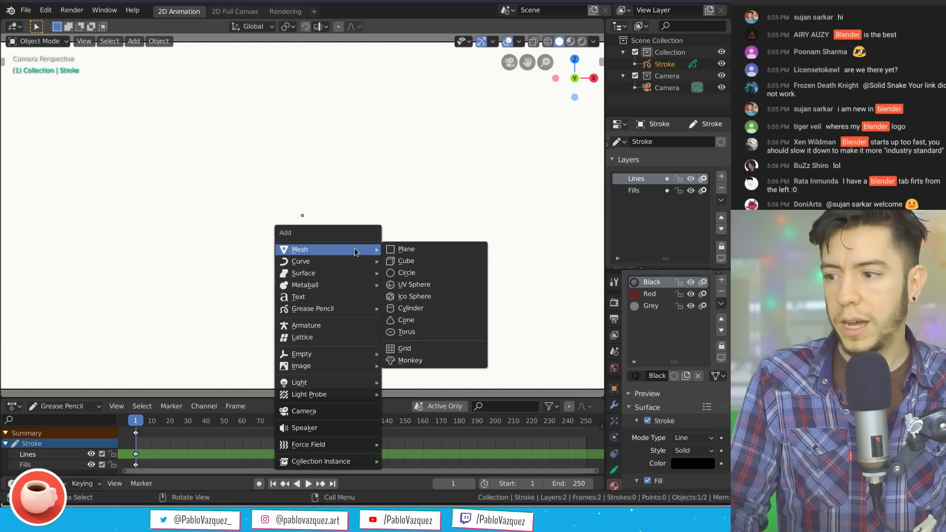
mouse_move(339, 309)
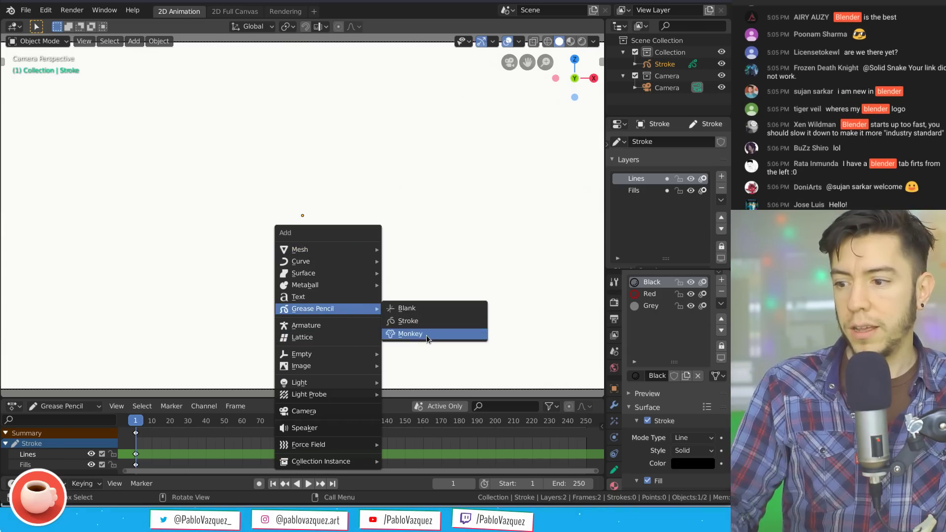
click(427, 338)
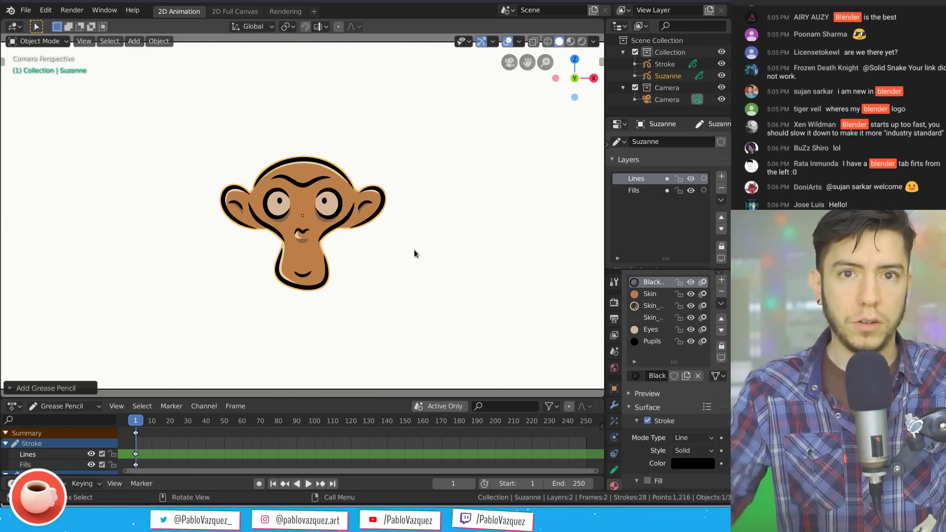
Examine the file Defaults, the help resources and the Blender application commands, including the Splash Screen
click(26, 10)
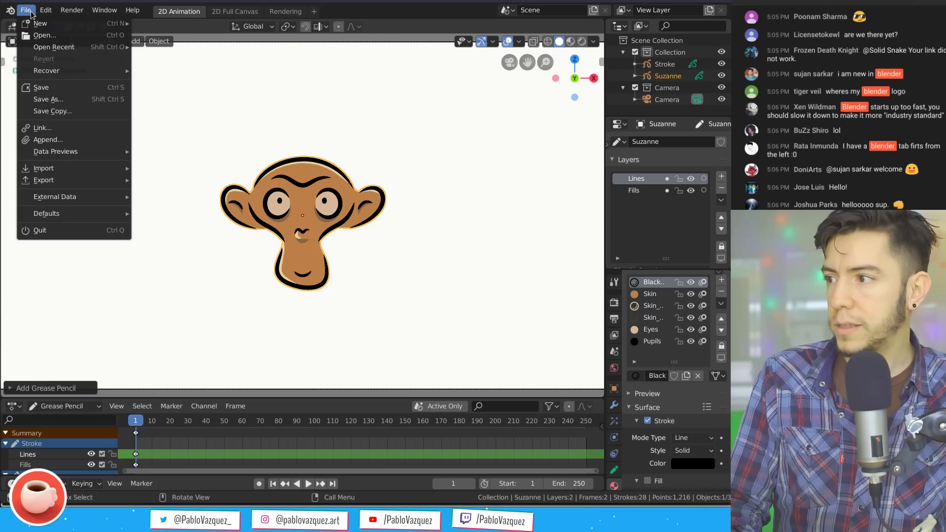
mouse_move(62, 214)
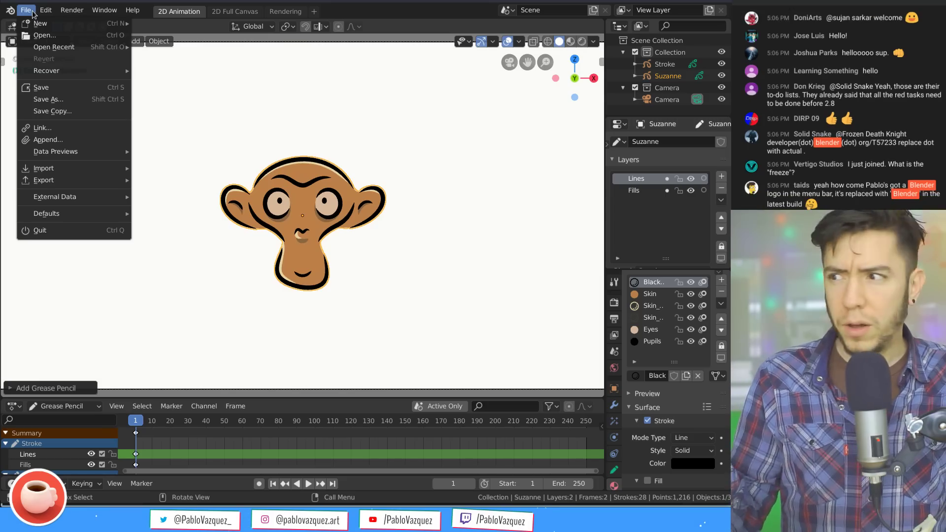
click(133, 10)
click(134, 11)
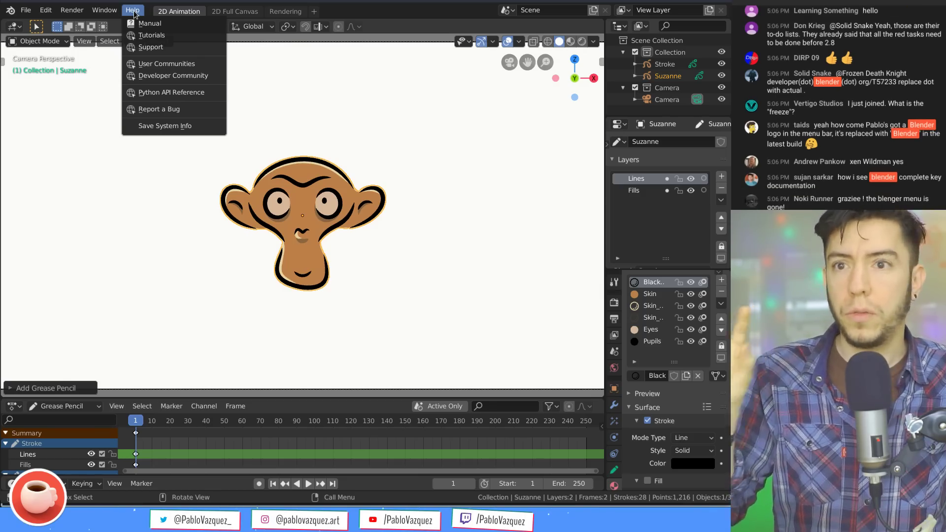
click(11, 11)
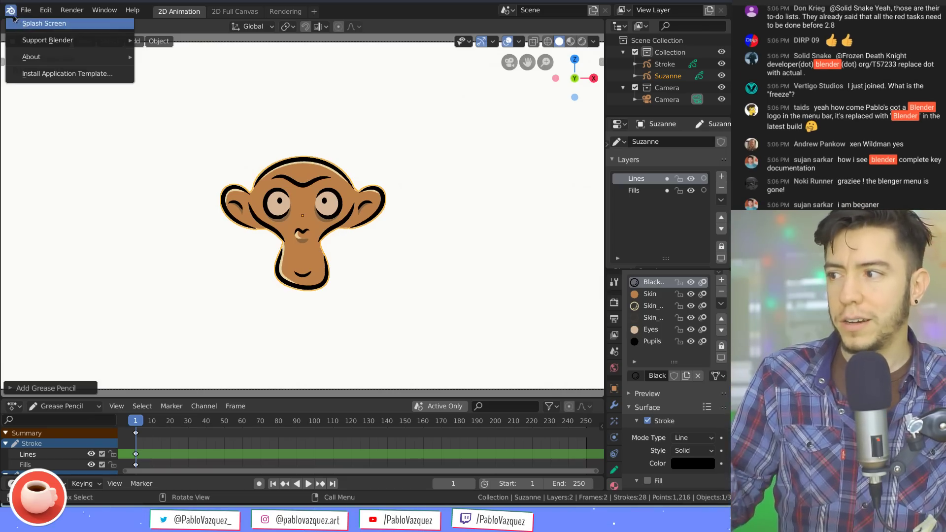
click(26, 10)
mouse_move(29, 31)
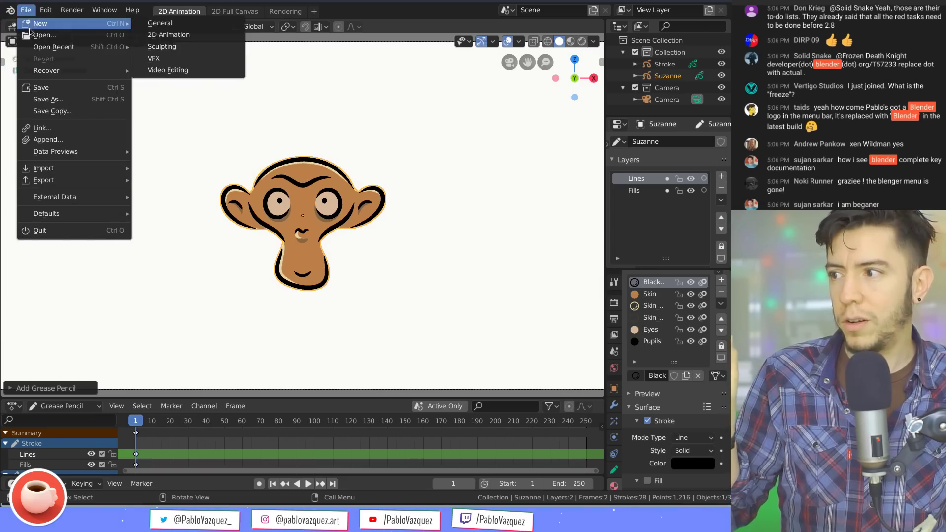
mouse_move(10, 10)
click(37, 24)
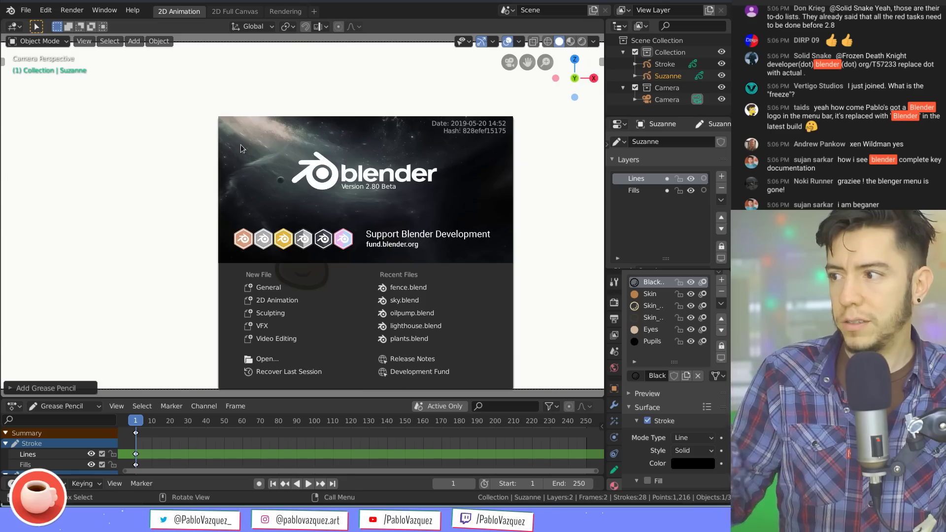
click(359, 172)
Review the new-file and recent-file lists, the splash screen's build date and hash, the help links and the About options
key(ctrl+n)
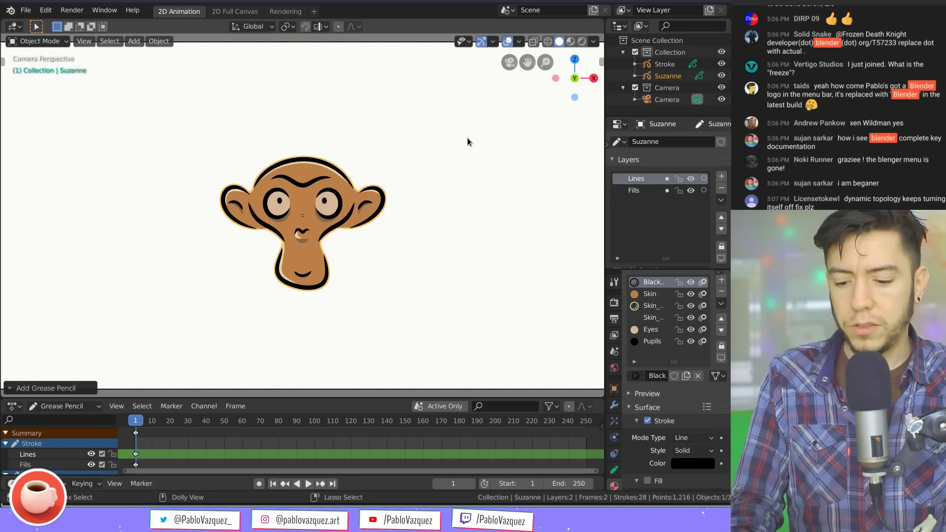
key(ctrl+shift+o)
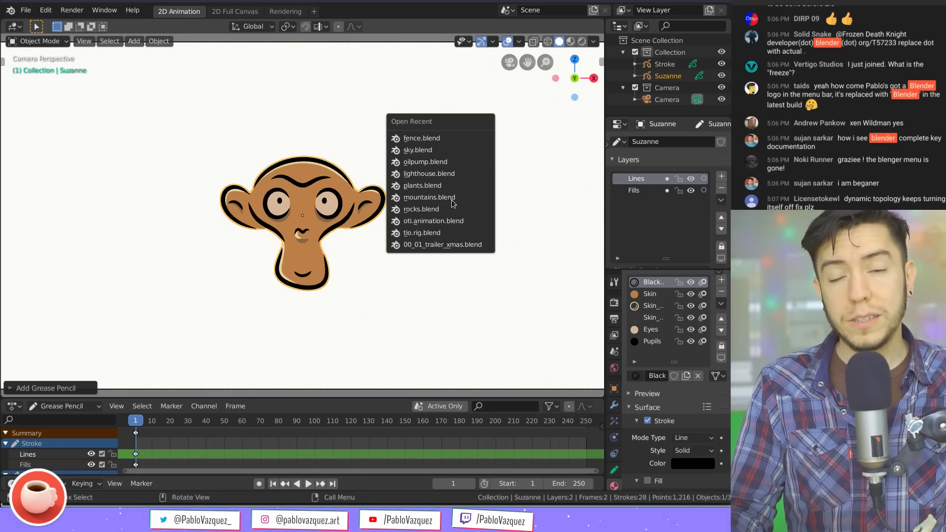
click(11, 10)
click(23, 25)
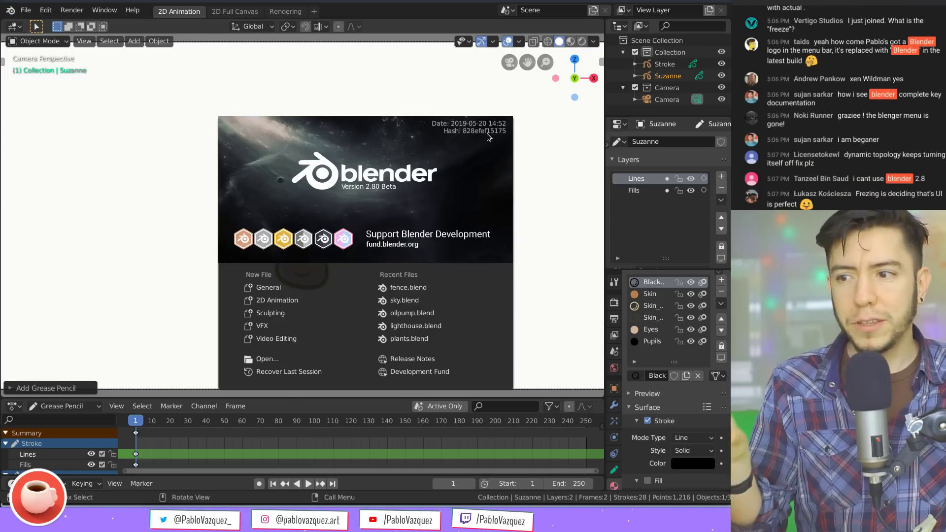
click(132, 10)
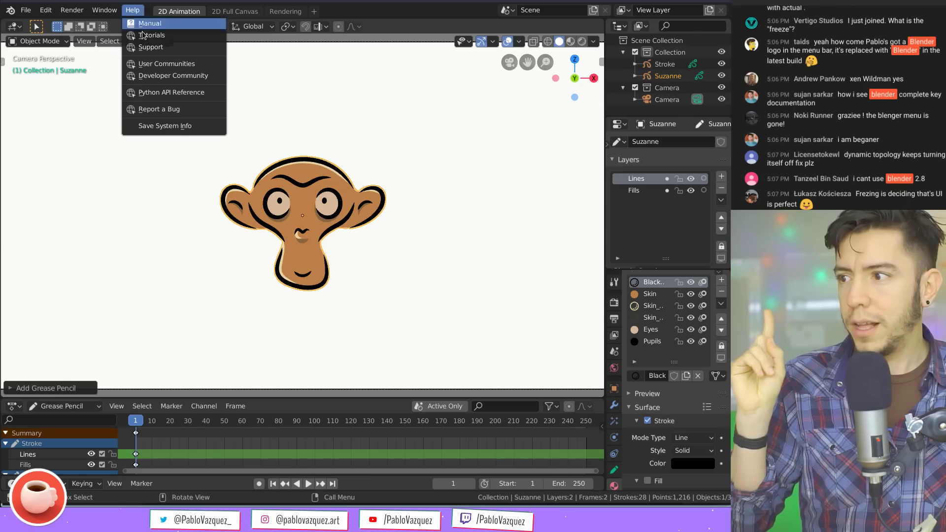
click(10, 10)
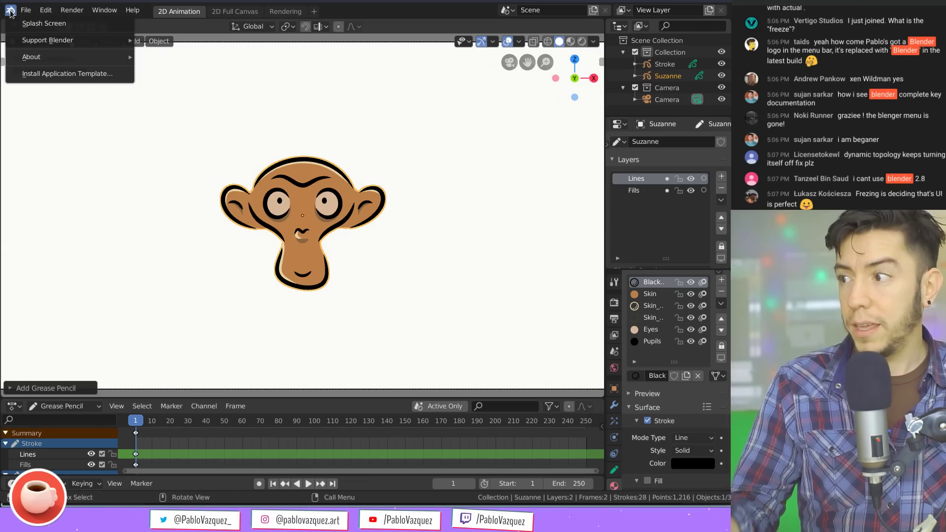
click(20, 24)
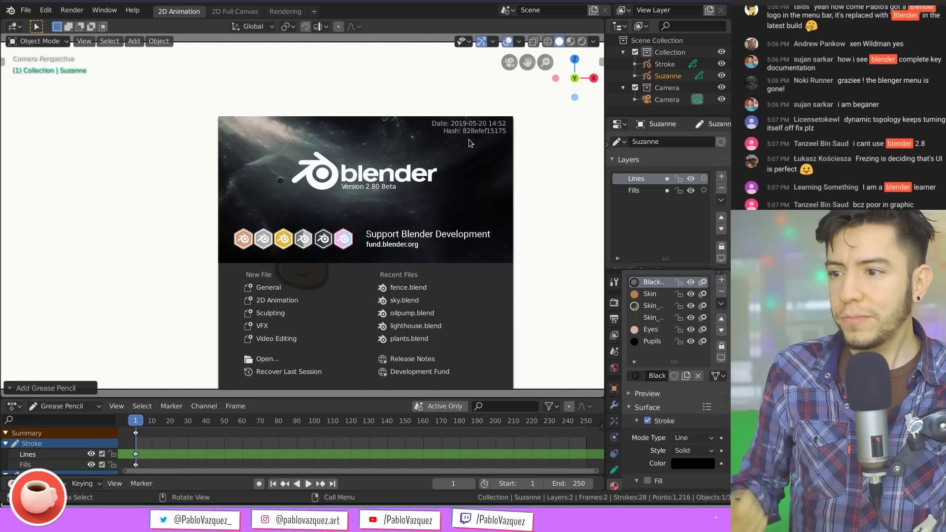
click(118, 87)
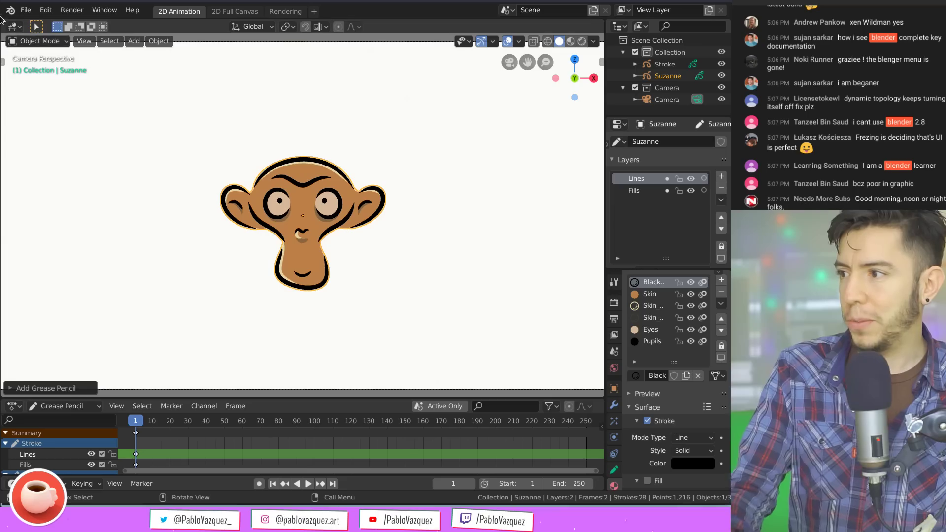
click(11, 10)
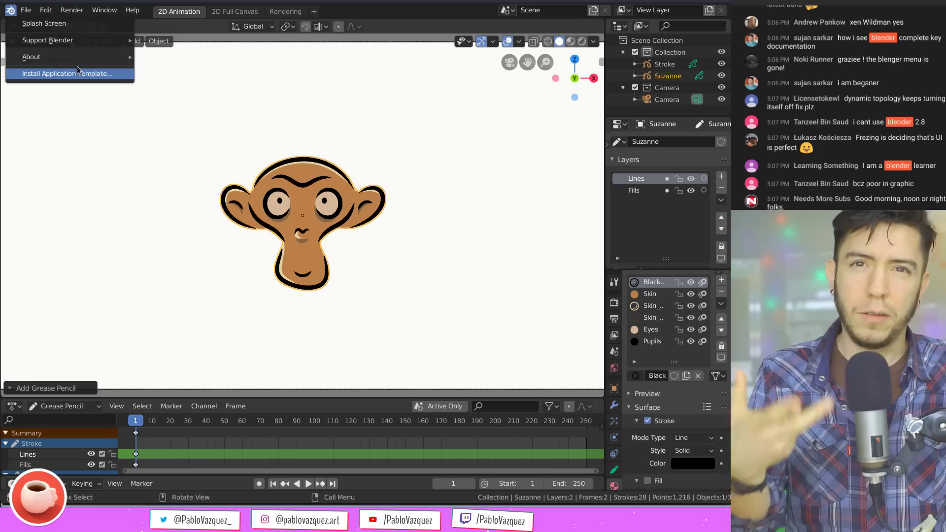
mouse_move(67, 57)
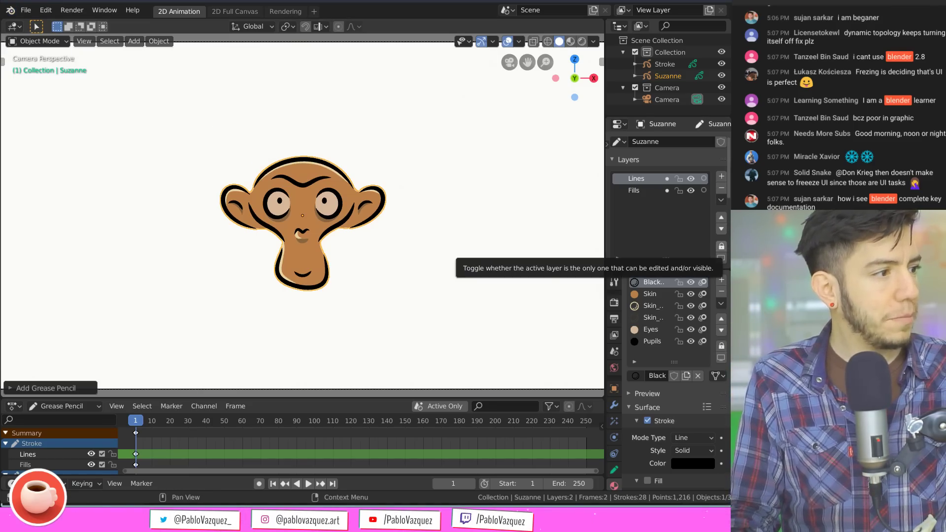
Read through the License page on blender.org and close the browser window to return to Blender
scroll(478, 234, down, 2)
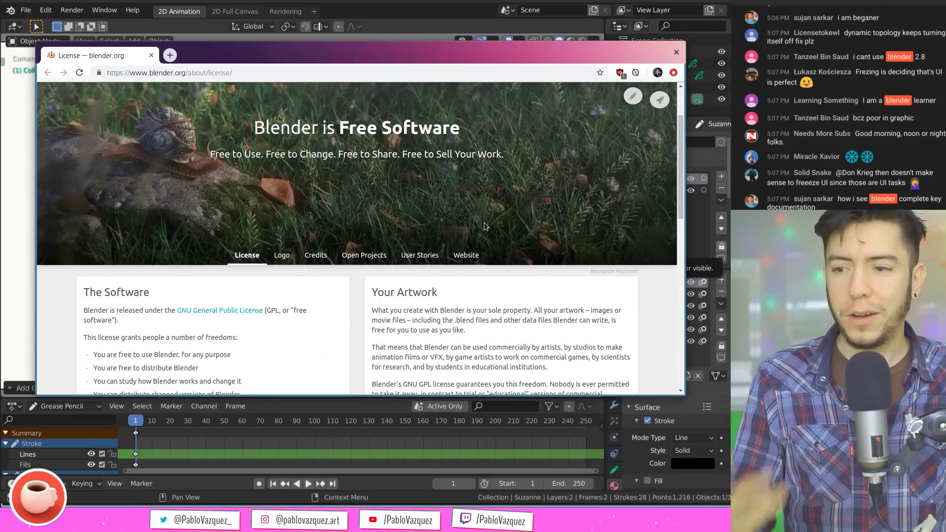
scroll(453, 227, down, 6)
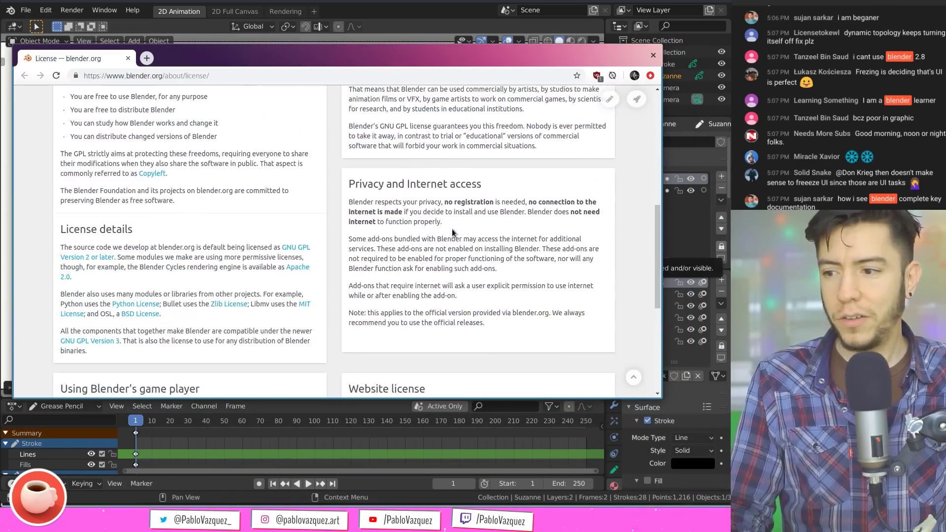
scroll(453, 226, up, 8)
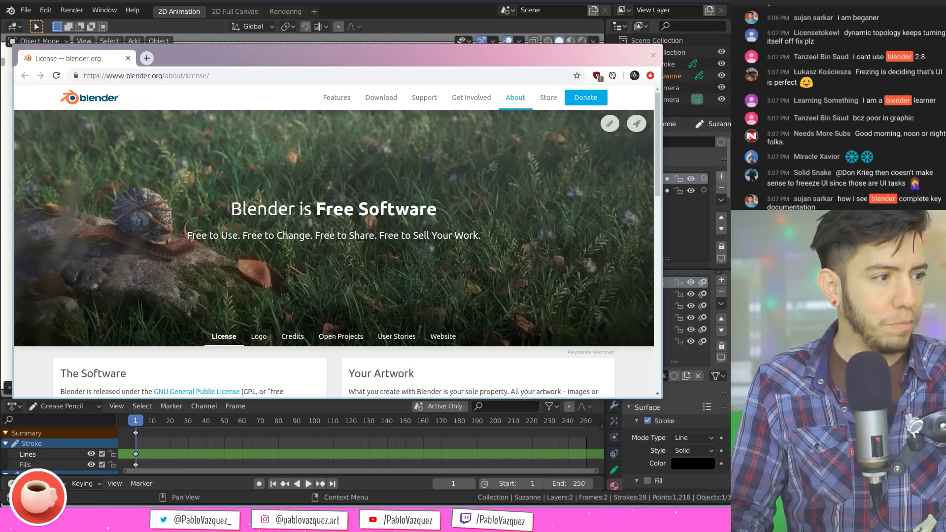
alt+right_drag(611, 317, 680, 369)
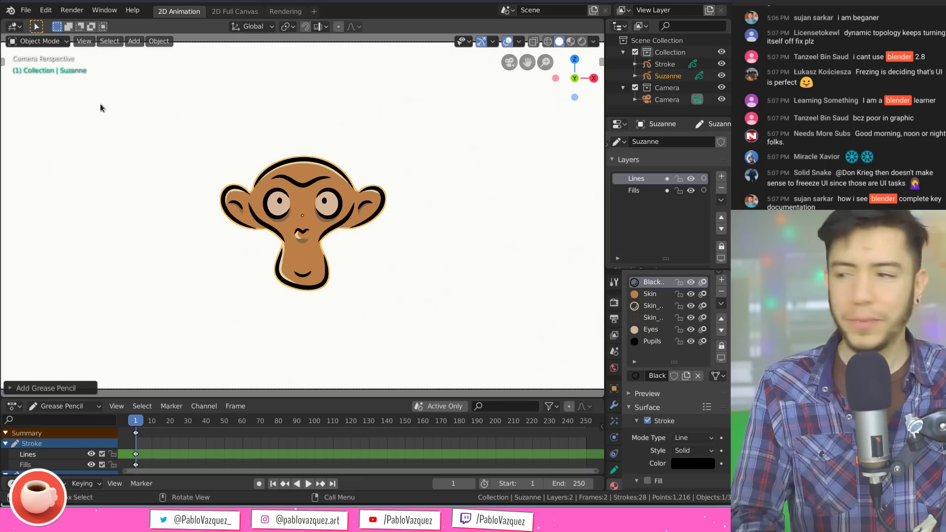
click(722, 55)
Look at the options for supporting Blender and open the Development Fund web page
click(10, 9)
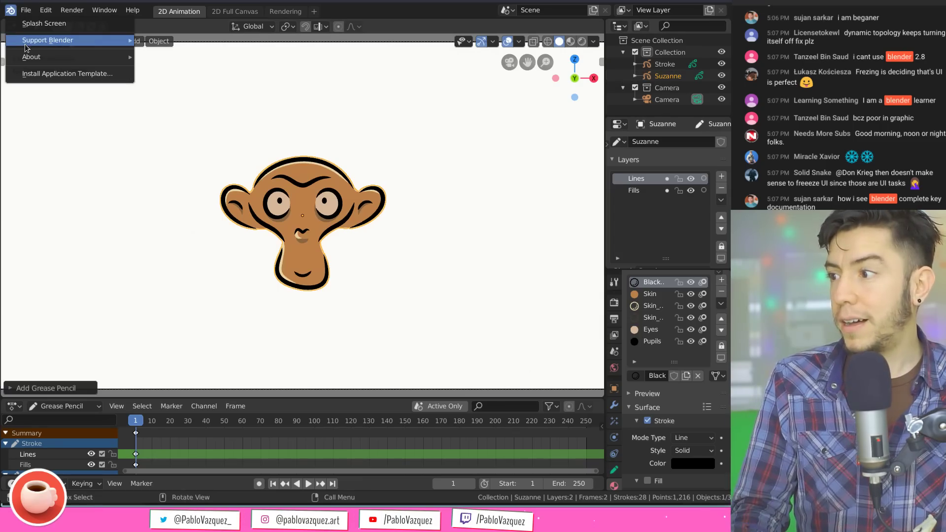
mouse_move(26, 40)
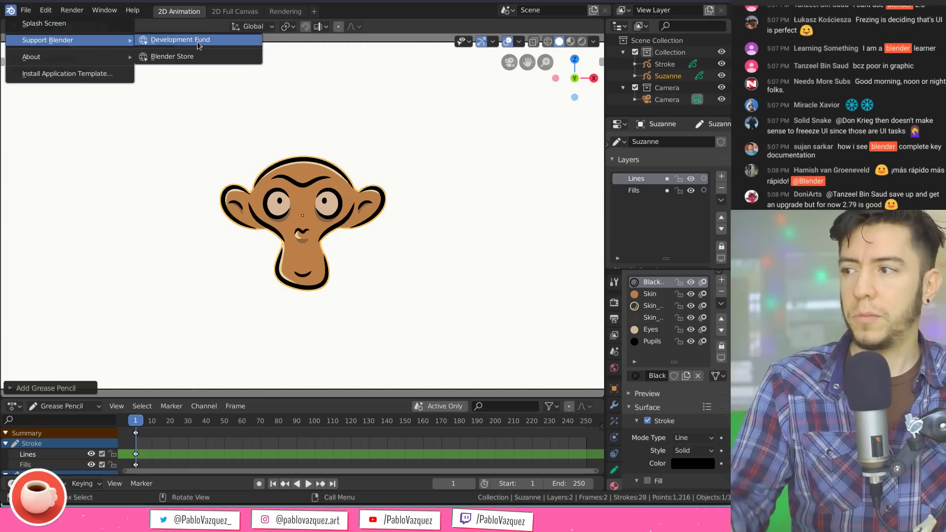
click(197, 42)
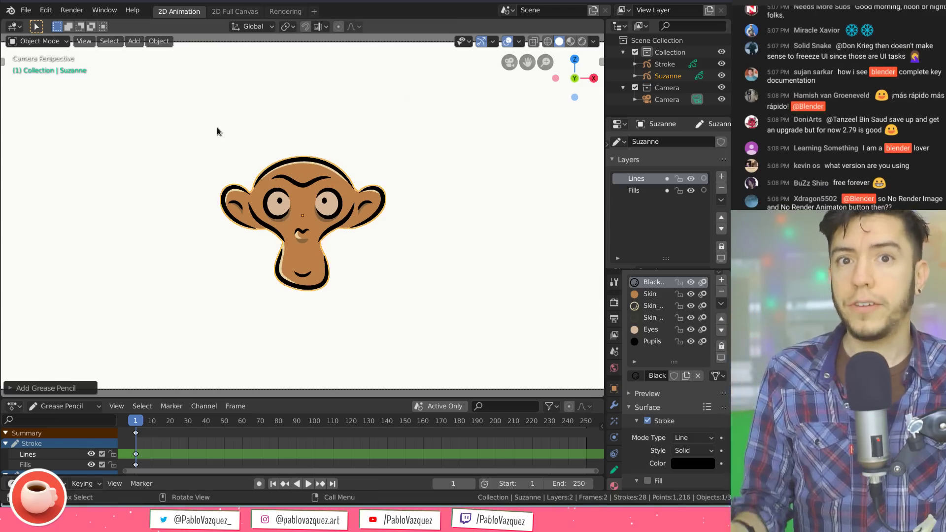
Create a new file from the General template, discarding the unsaved changes
key(ctrl+n)
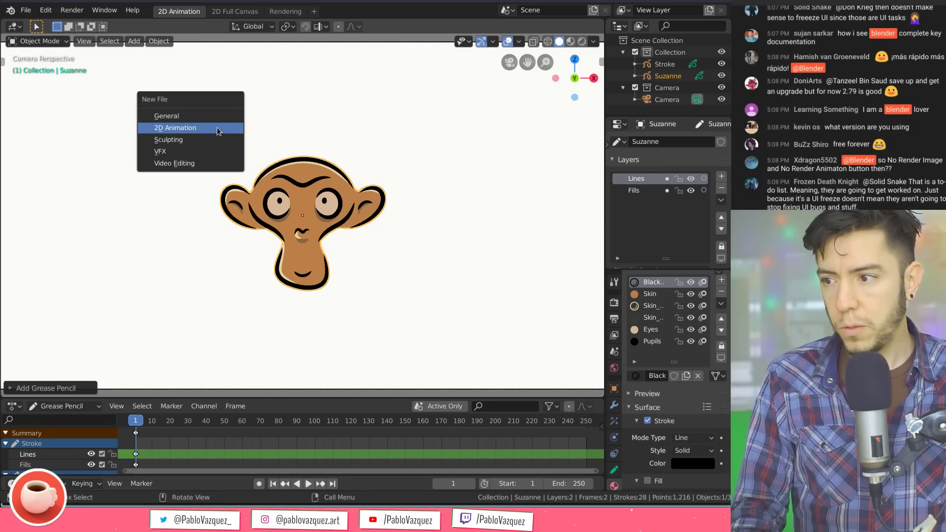
click(213, 114)
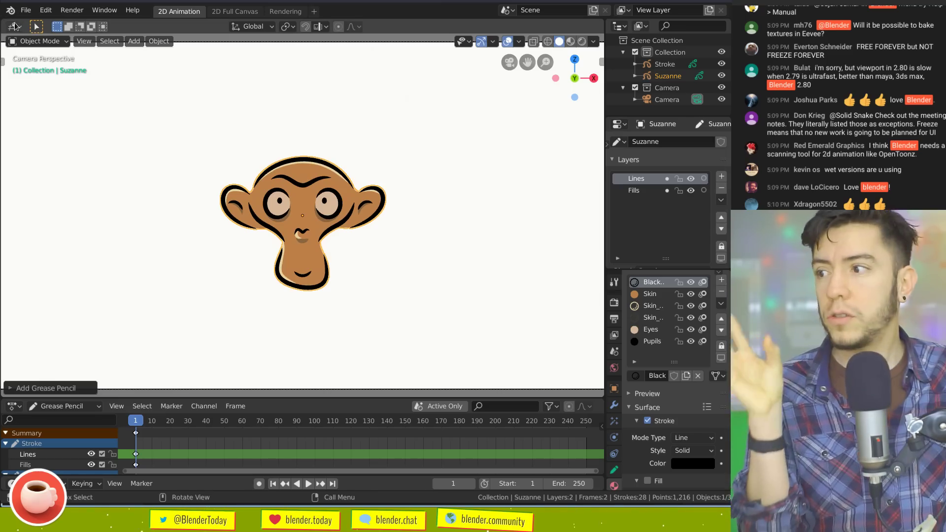
key(ctrl+n)
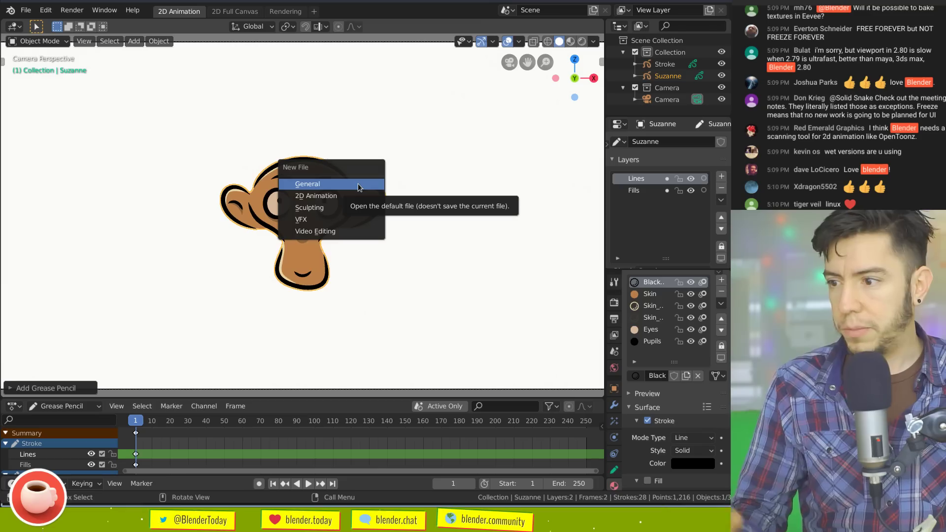
click(358, 185)
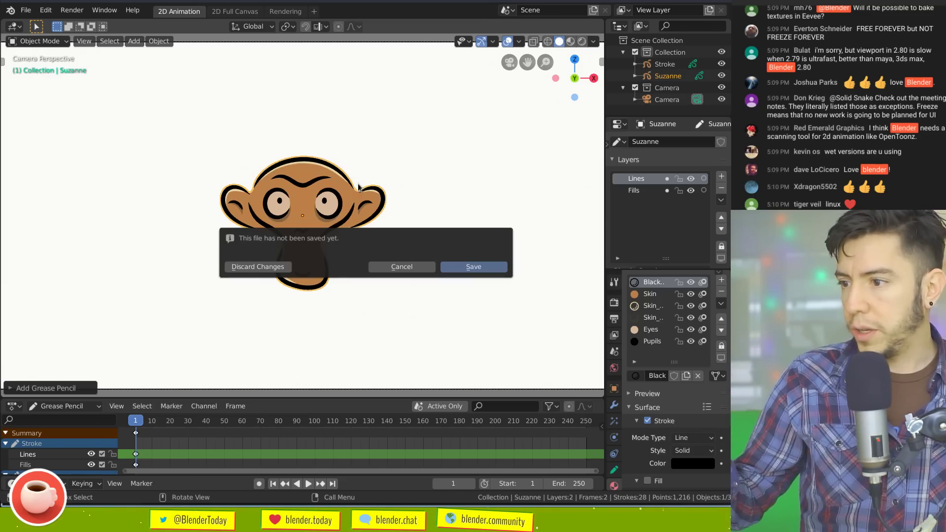
click(258, 267)
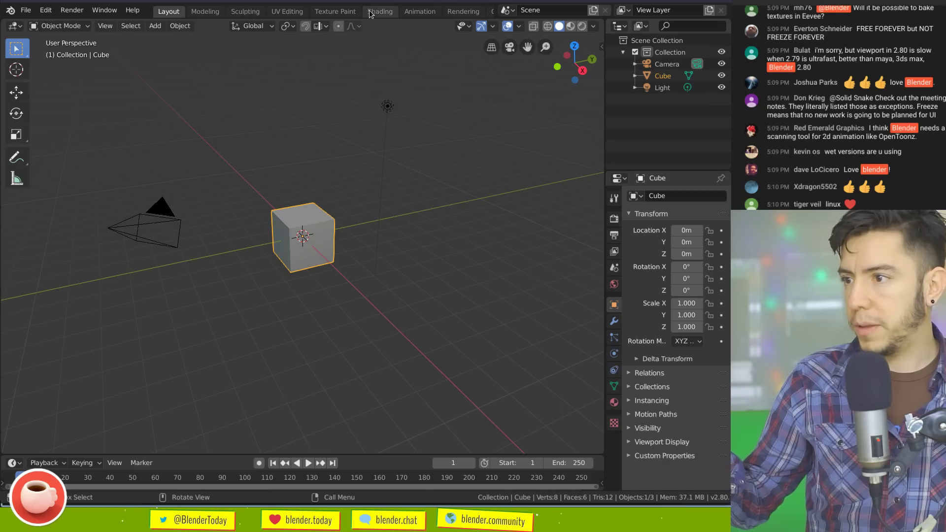
Switch to the Texture Paint workspace, create a new blank image and paint two freehand strokes on it
click(343, 15)
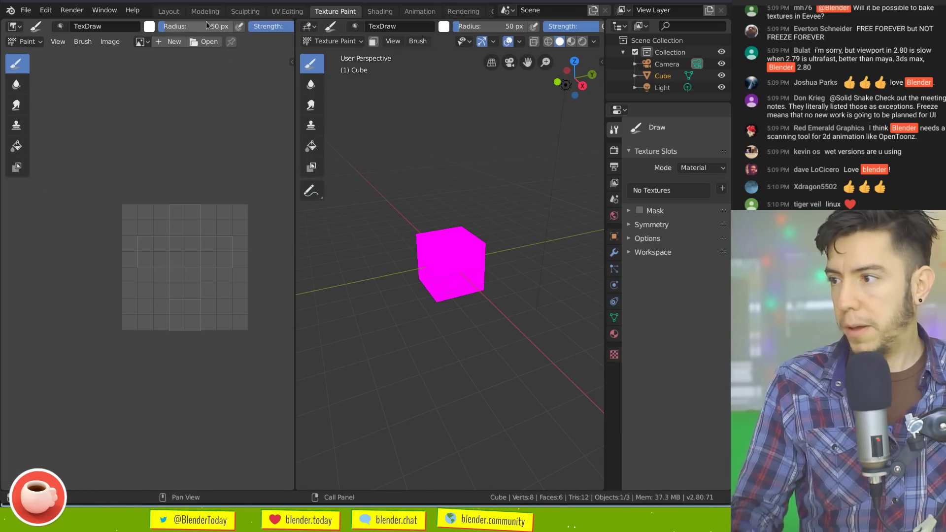
click(173, 42)
click(211, 124)
mouse_move(106, 204)
mouse_down()
mouse_move(117, 251)
mouse_move(217, 365)
mouse_up()
scroll(217, 365, down, 6)
drag(212, 229, 217, 298)
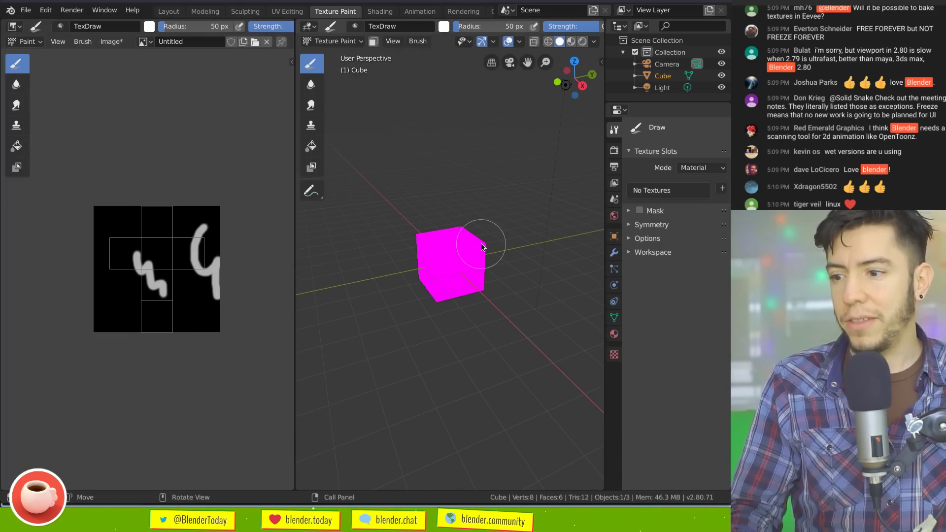
Check the save prompt on quitting, then create a second blank image and paint a zigzag stroke on it
key(ctrl+q)
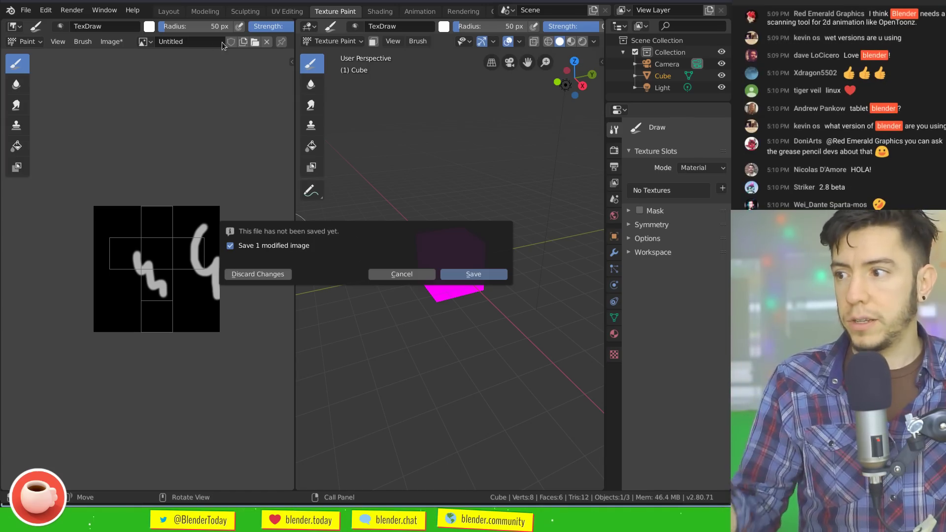
click(150, 42)
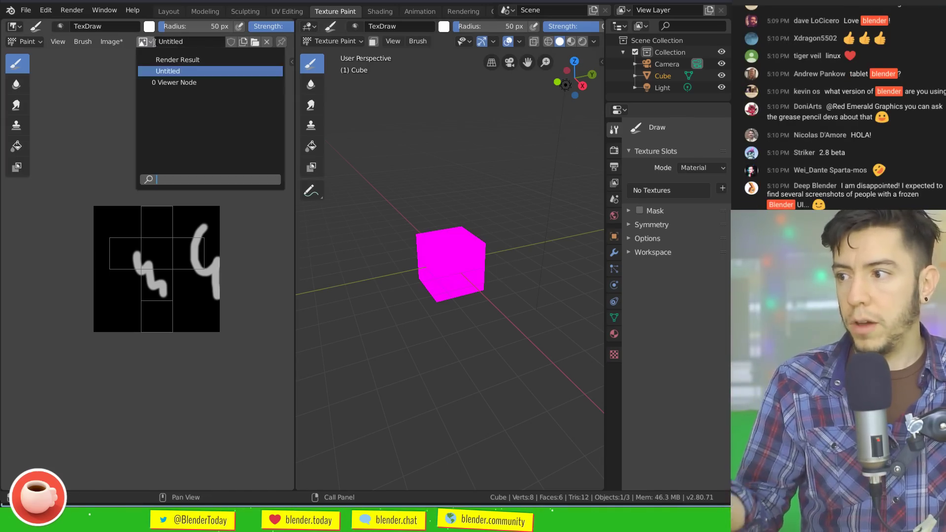
click(244, 42)
click(285, 131)
drag(133, 212, 212, 305)
Check the save prompt for modified images when quitting and when starting a new Sculpting file
key(ctrl+q)
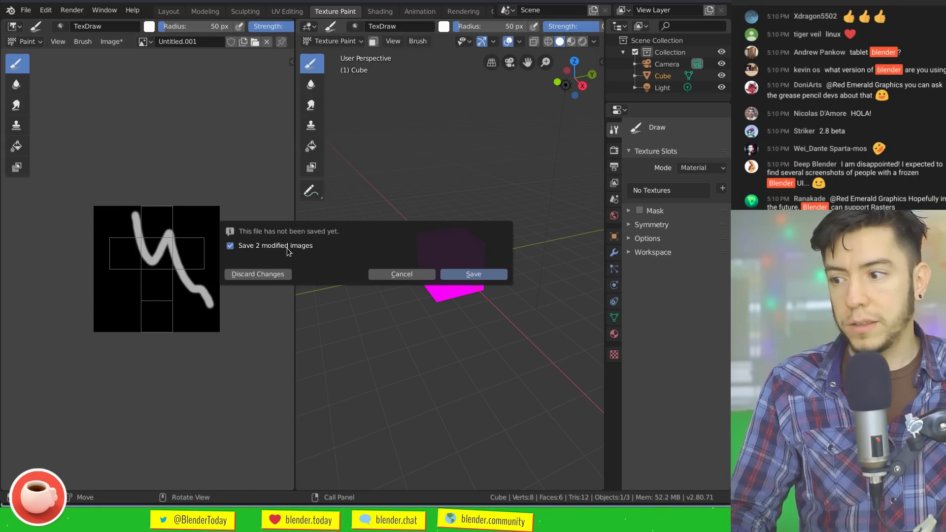
key(ctrl+n)
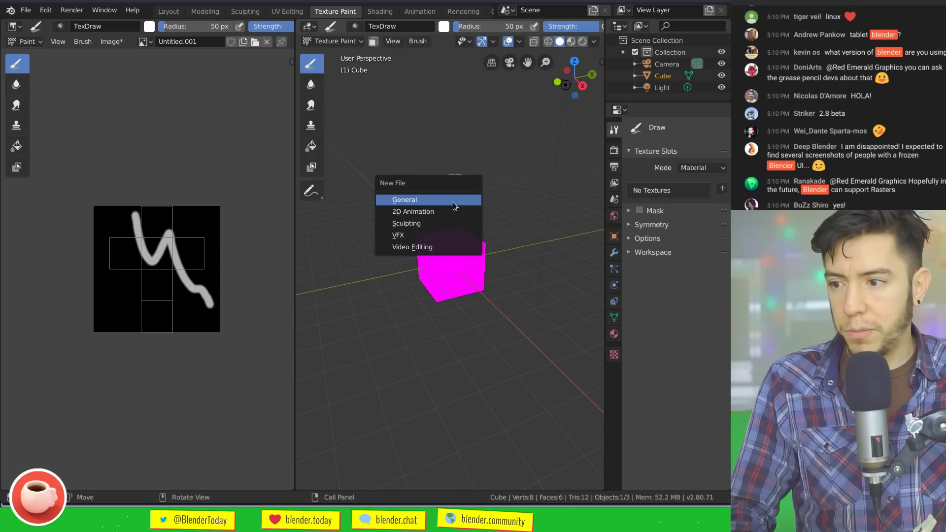
click(437, 225)
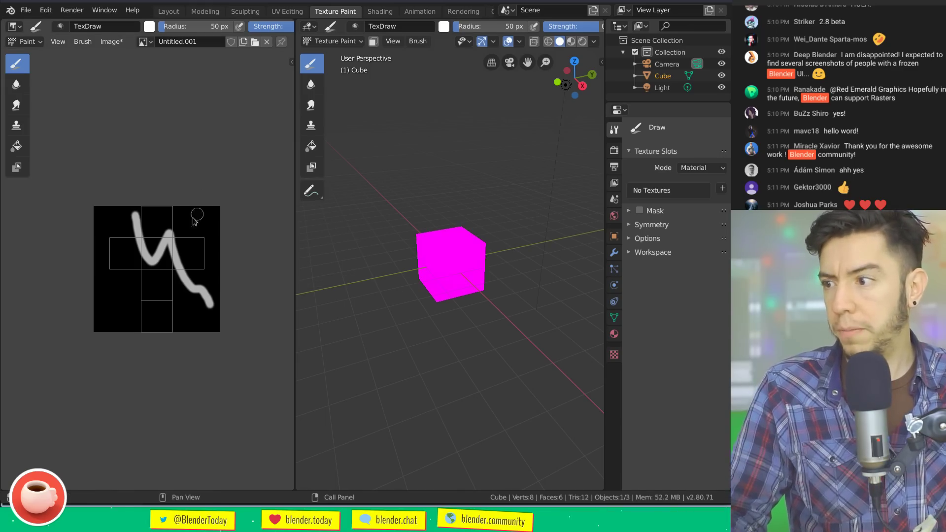
Paint another stroke on the second image and discard all of its changes from the image properties
drag(141, 216, 180, 260)
key(n)
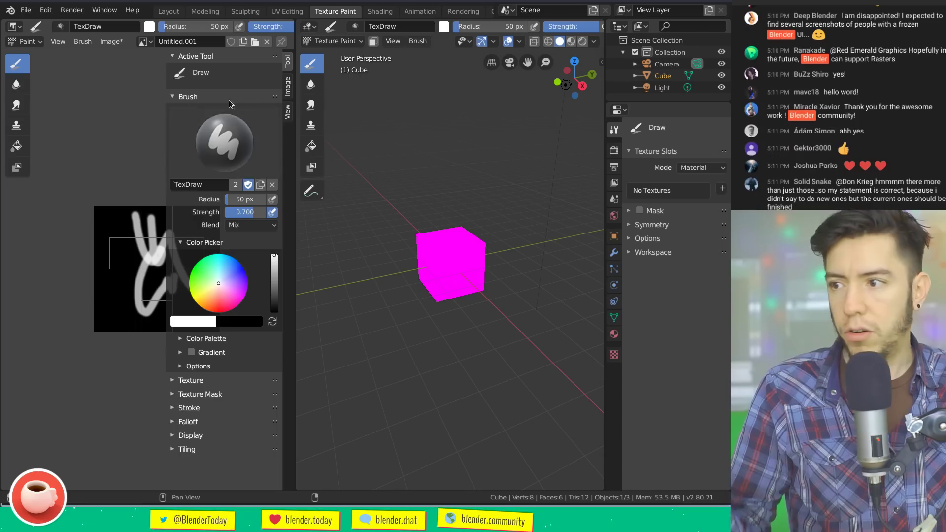
click(288, 87)
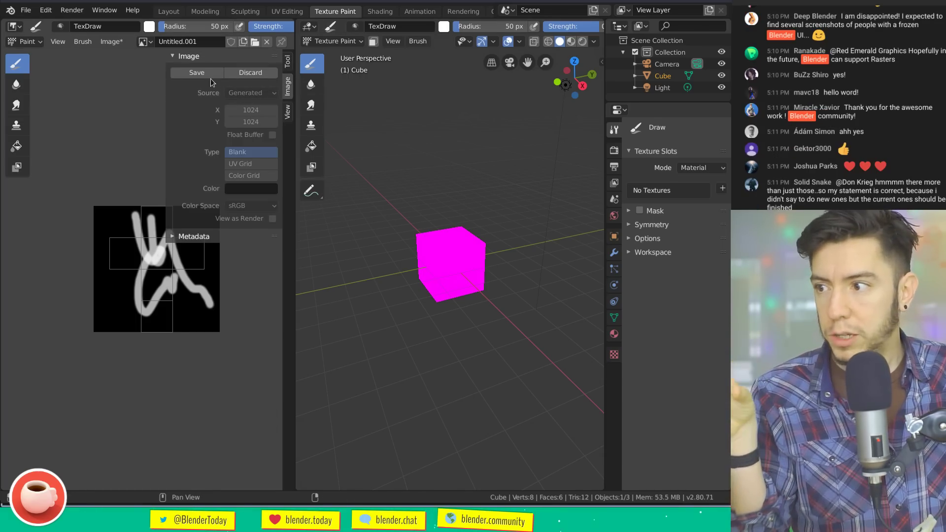
click(241, 73)
Paint fresh strokes on the cleared image and discard them again
drag(132, 225, 131, 279)
drag(132, 247, 153, 313)
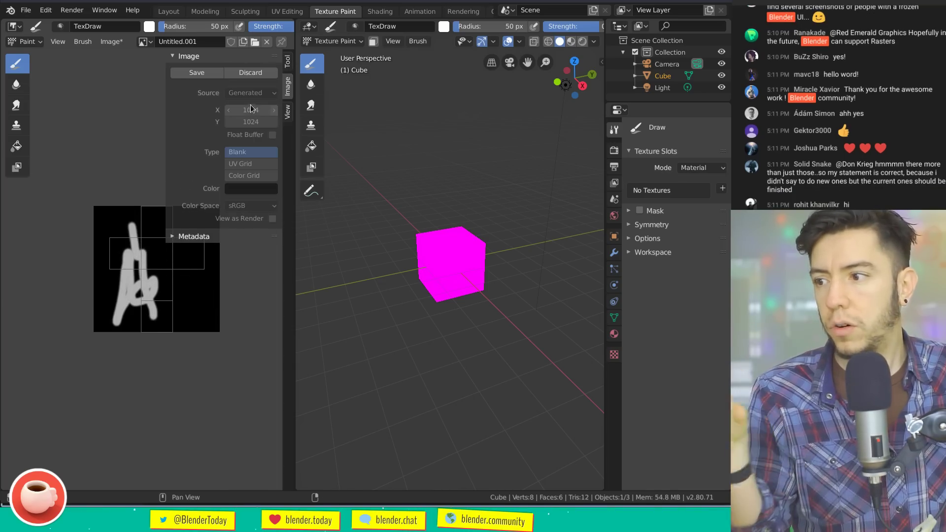
click(250, 72)
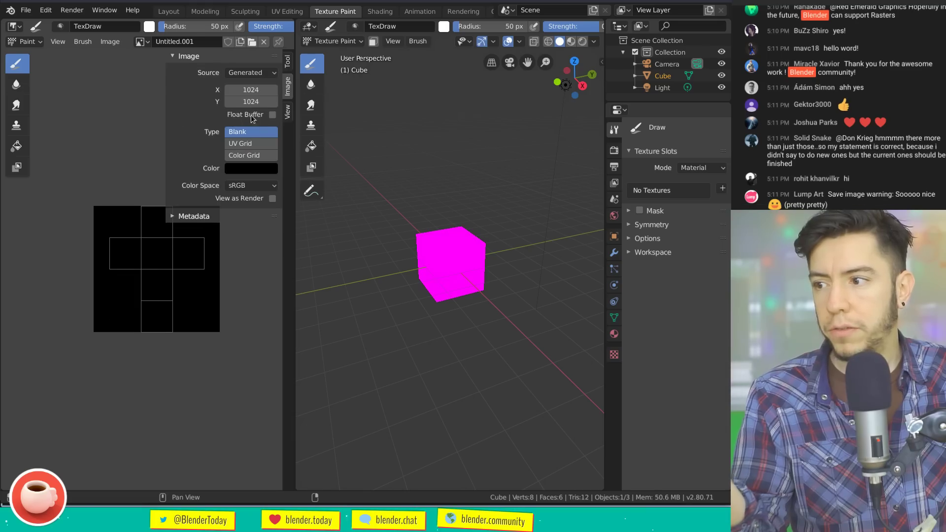
Set the generated image's width to 1599 px and paint a zigzag stroke on it
mouse_move(251, 90)
mouse_down()
mouse_move(242, 89)
mouse_move(276, 90)
mouse_up()
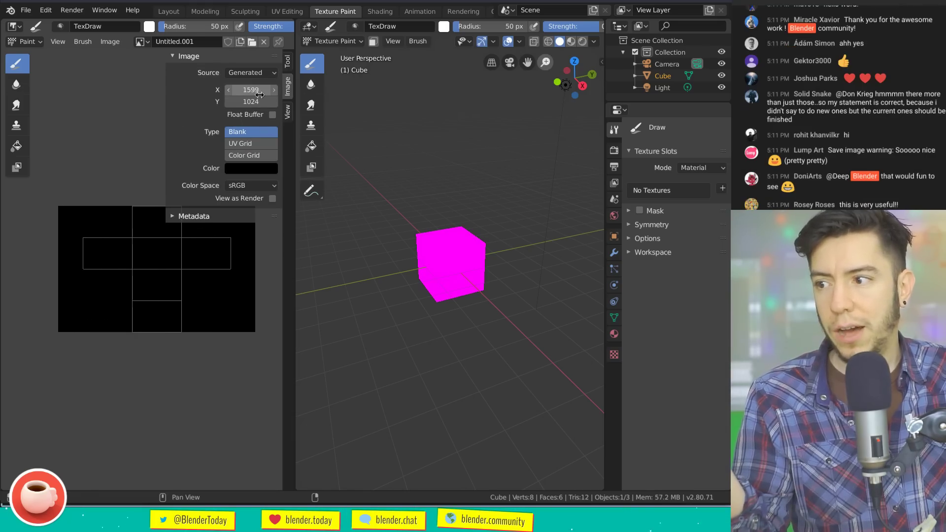
drag(114, 239, 162, 291)
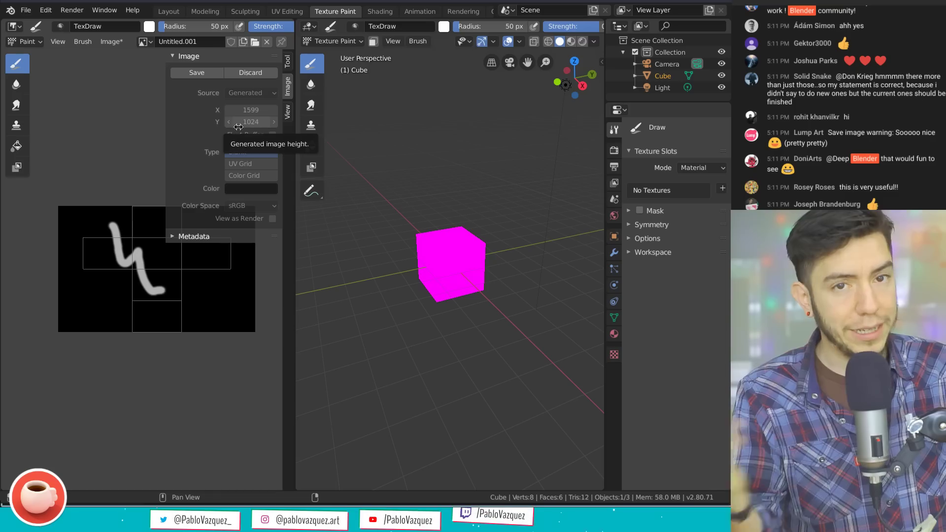
Start a new General file and discard the unsaved file together with its modified images
key(ctrl+n)
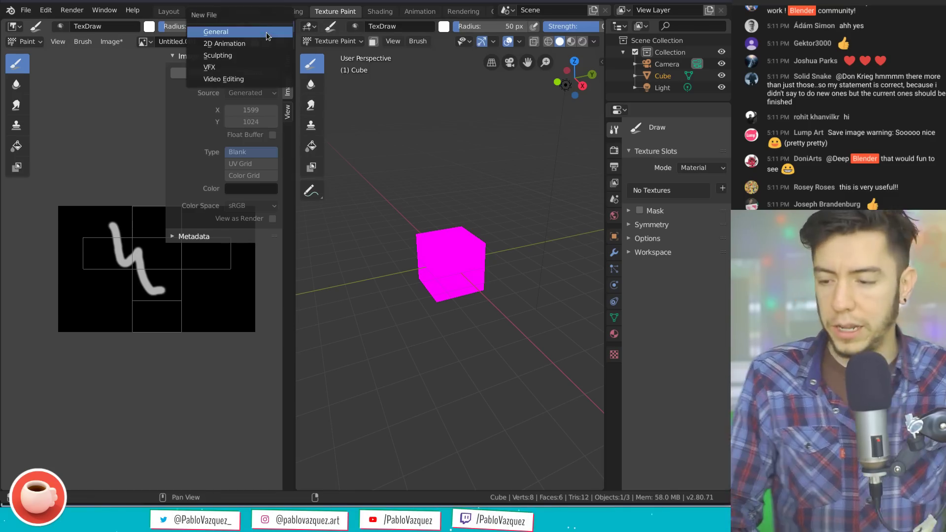
click(268, 37)
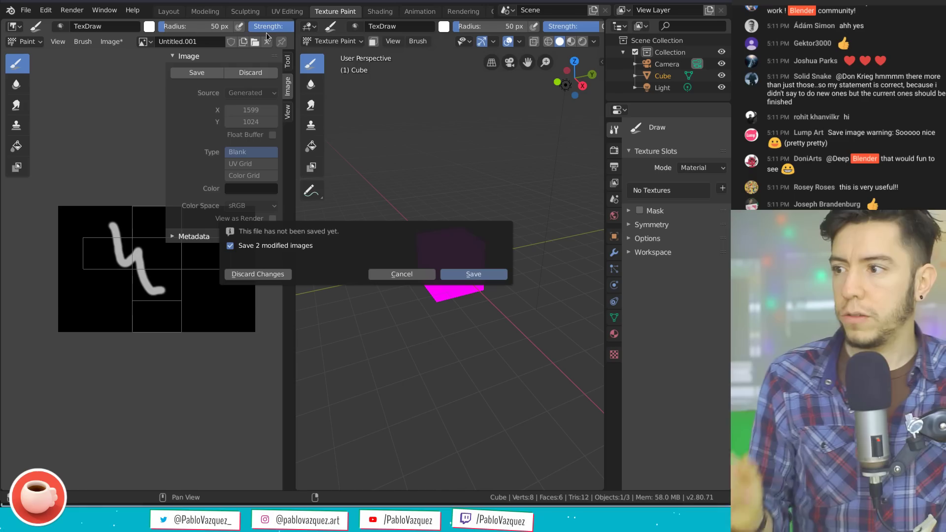
click(258, 274)
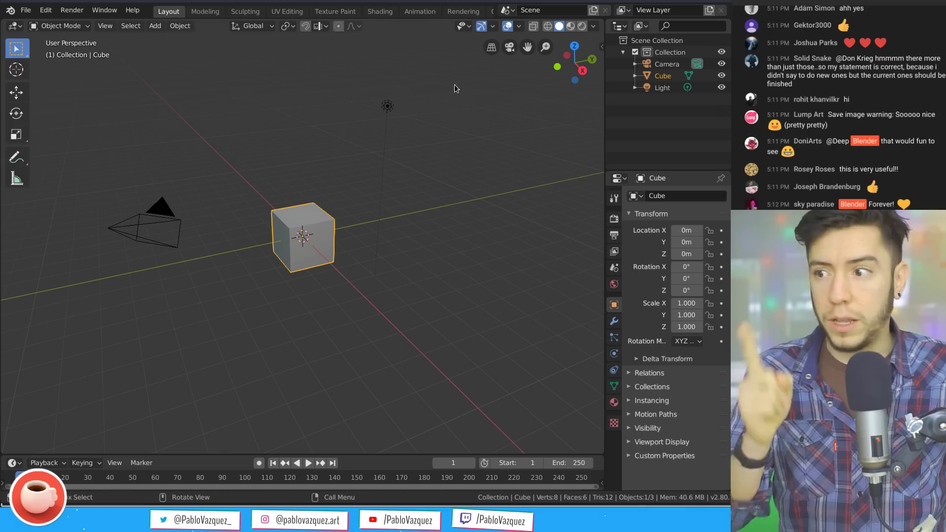
Open the Tutorials web page from the help resources, browse its sections and return to Blender's help links
click(134, 10)
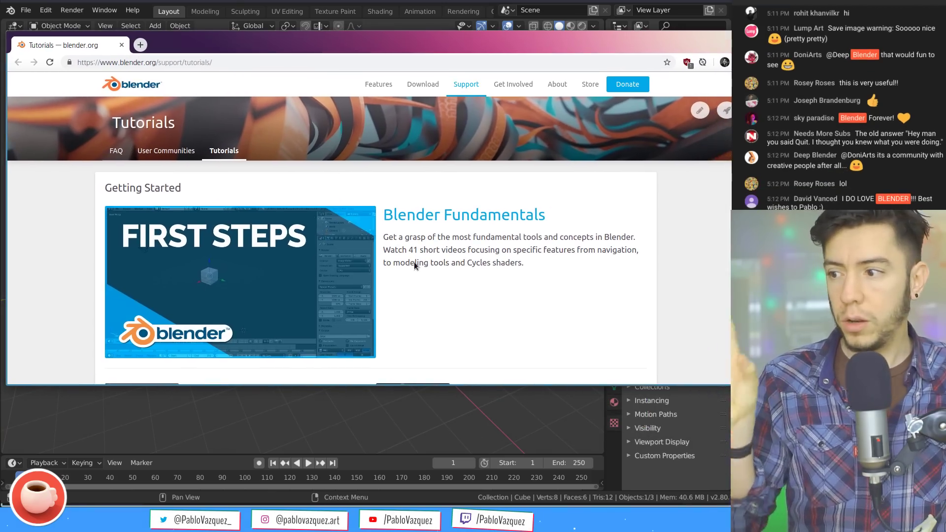
scroll(414, 266, down, 3)
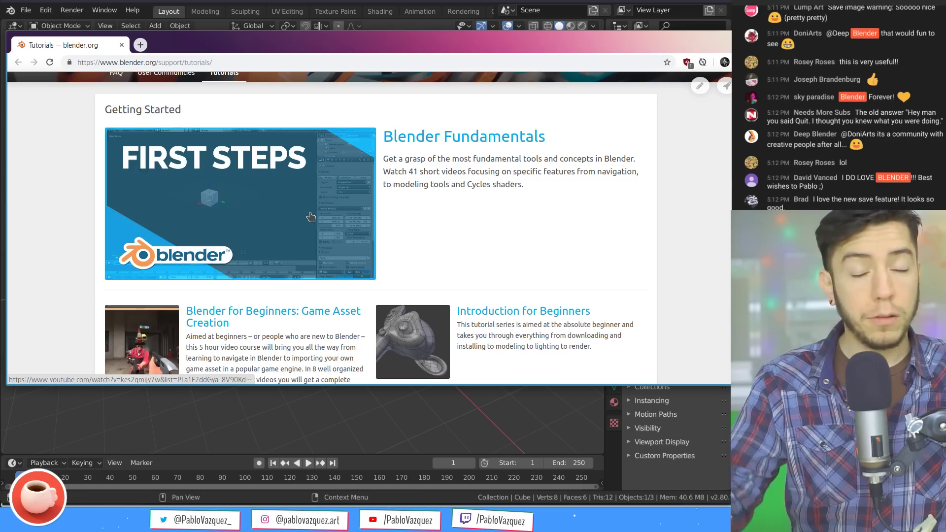
scroll(310, 217, down, 5)
scroll(469, 303, down, 7)
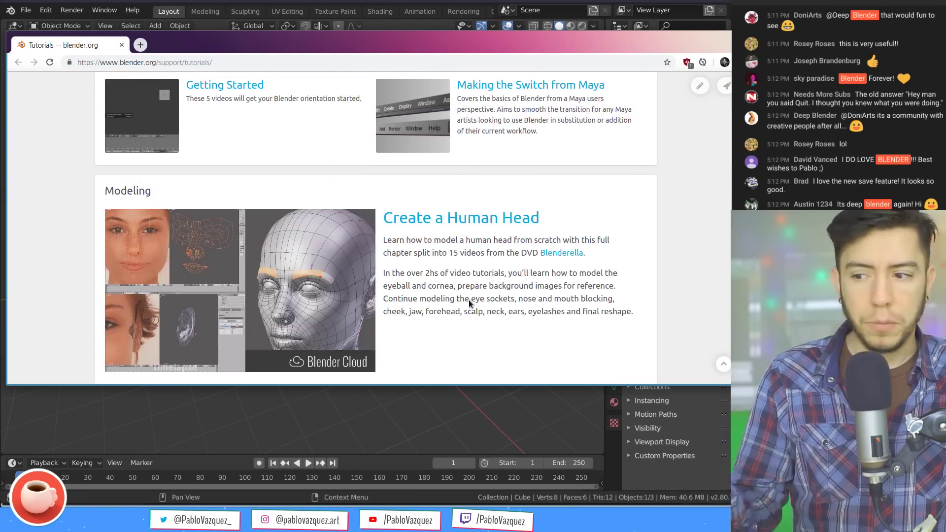
scroll(469, 301, down, 15)
scroll(470, 269, up, 8)
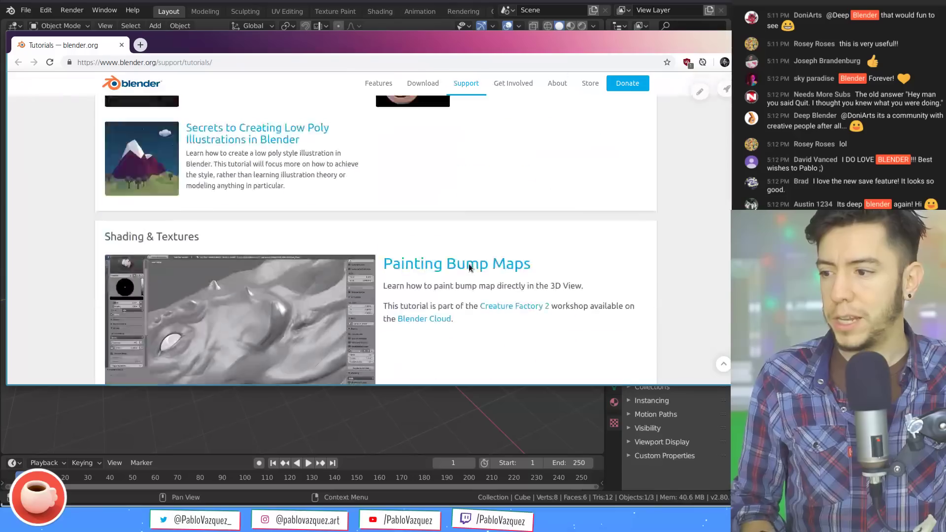
scroll(469, 267, up, 15)
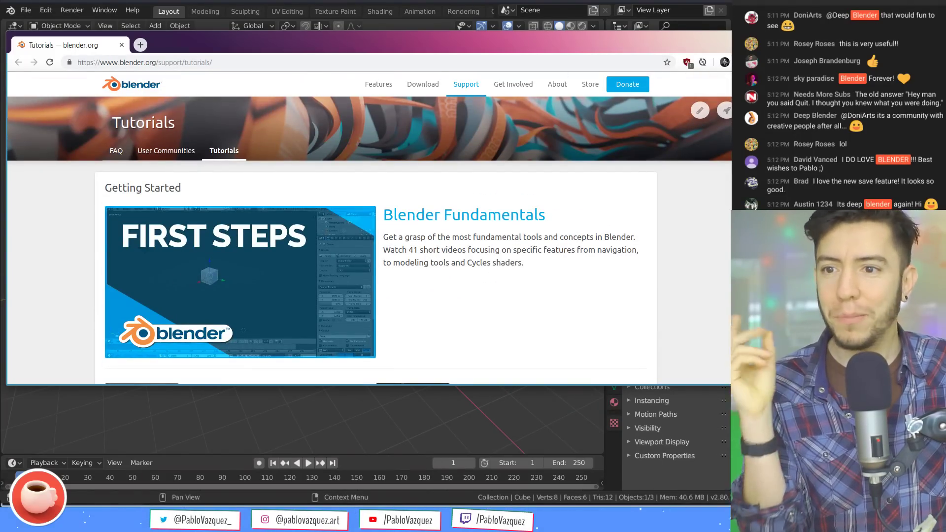
key(alt+Tab)
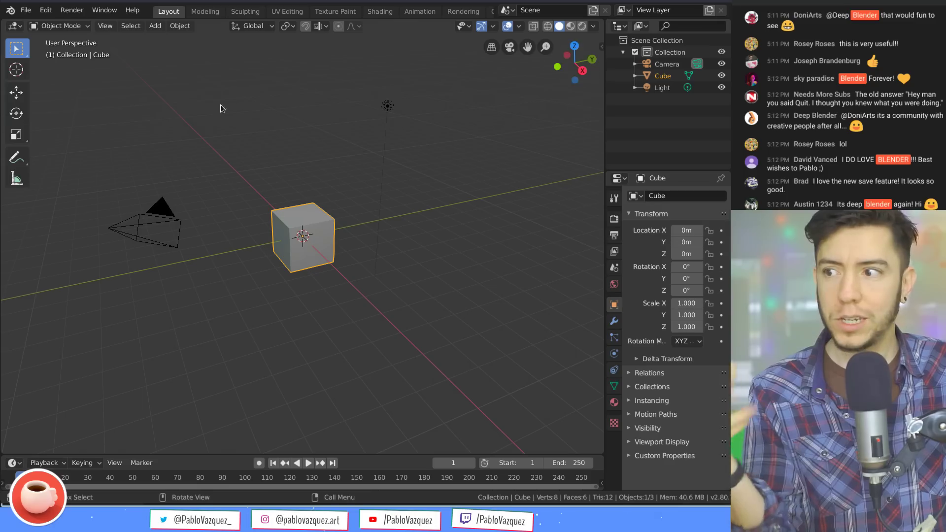
click(133, 10)
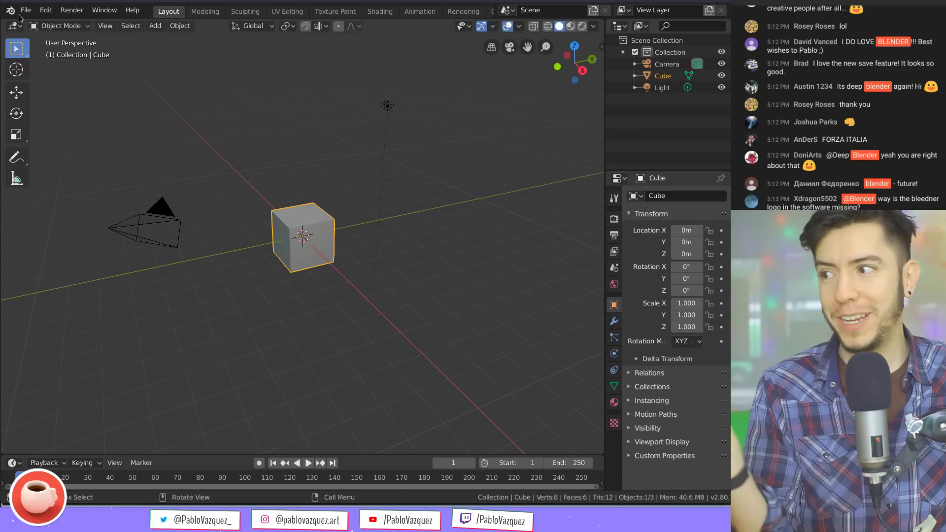
Look through the Render, Window, application and Edit commands, focusing on the undo and repeat entries before anything is edited
click(72, 10)
mouse_move(104, 10)
click(10, 10)
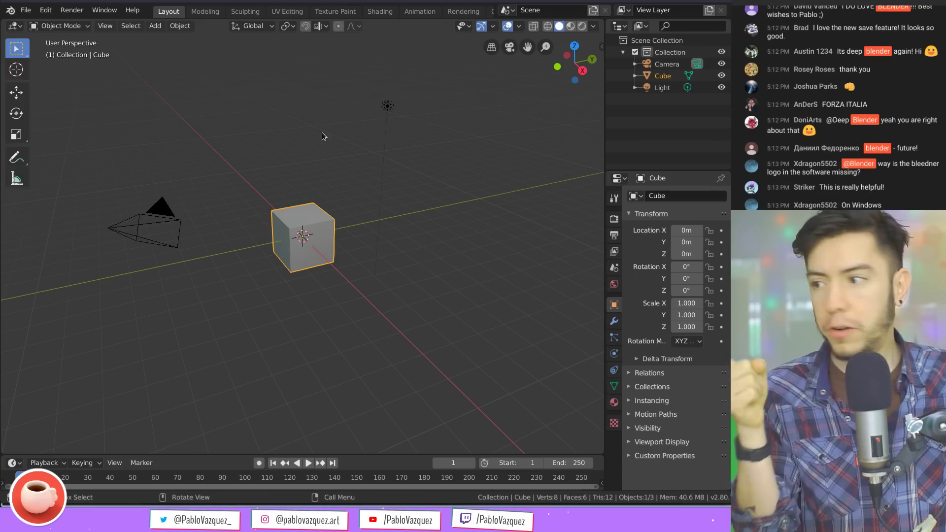
click(50, 12)
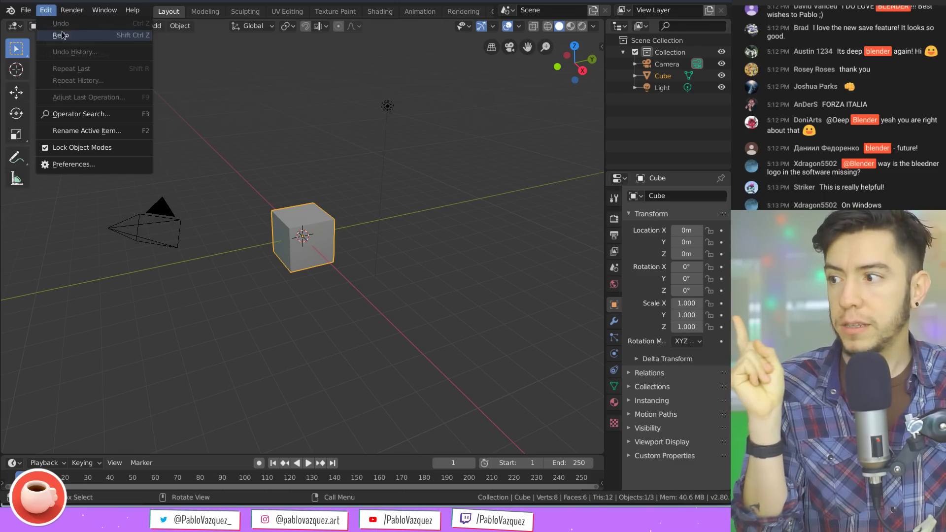
mouse_move(63, 18)
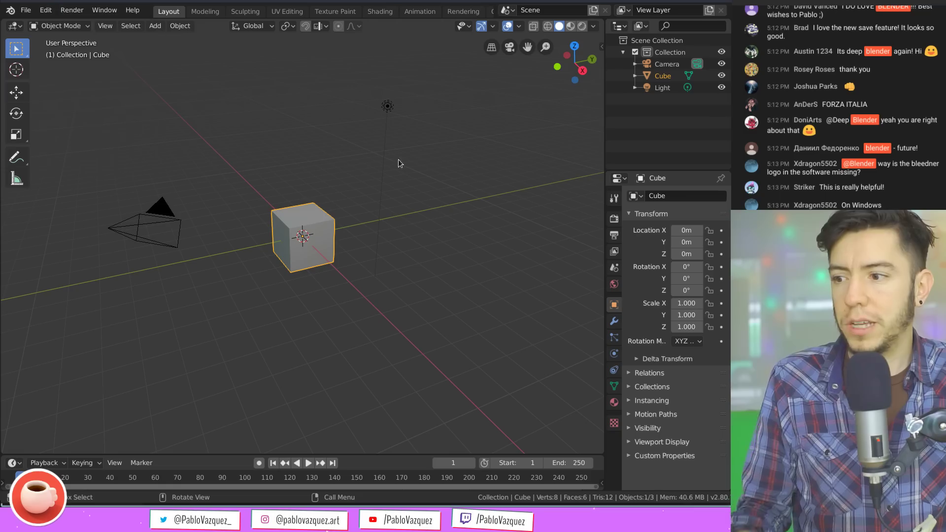
click(45, 10)
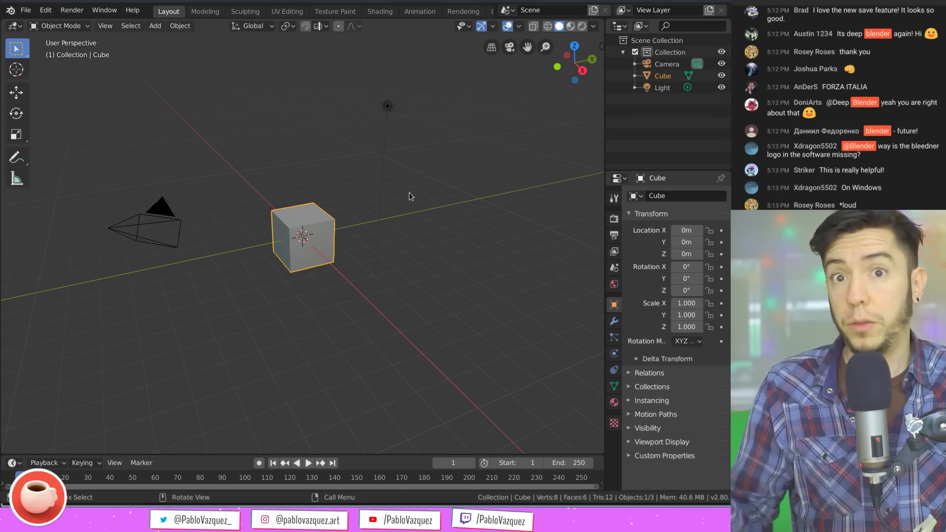
Move the cube to about X 1.217, Y 3.304, Z 0.445, review the available undo and repeat commands, and undo the move
key(g)
click(342, 185)
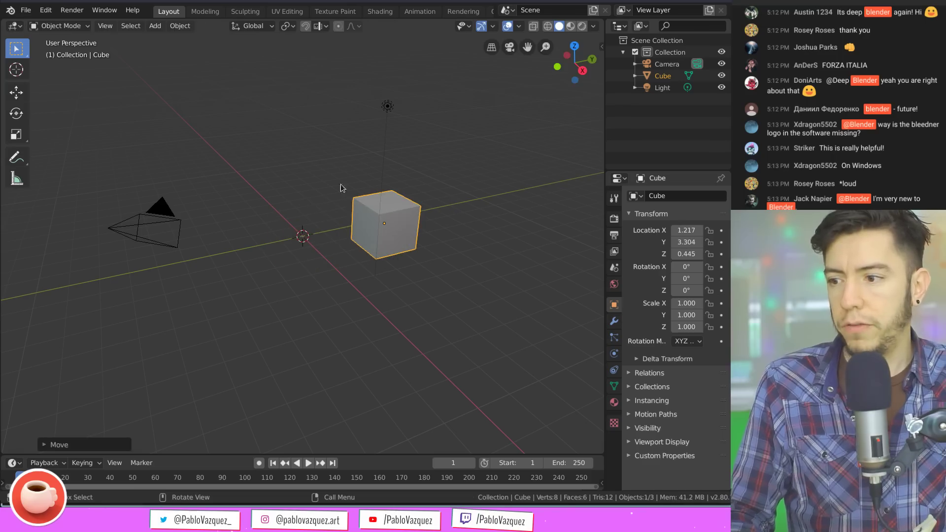
click(45, 10)
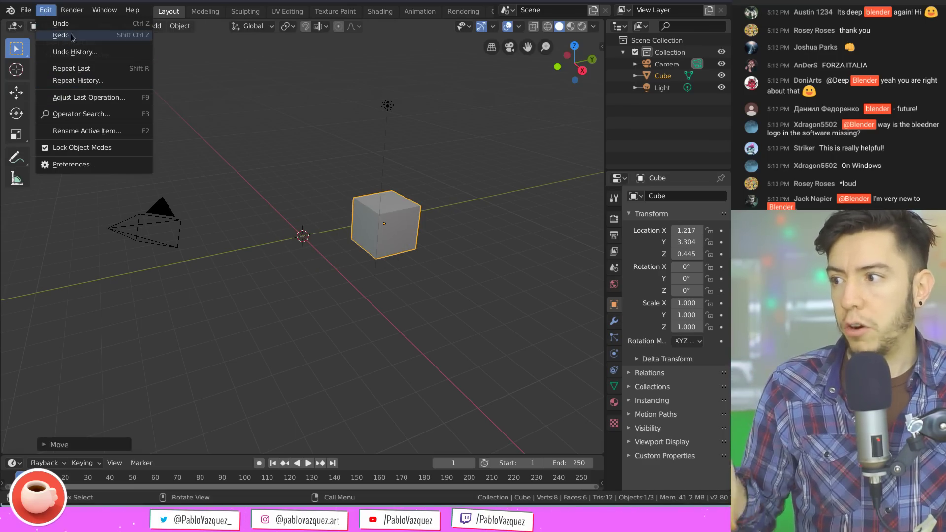
key(Escape)
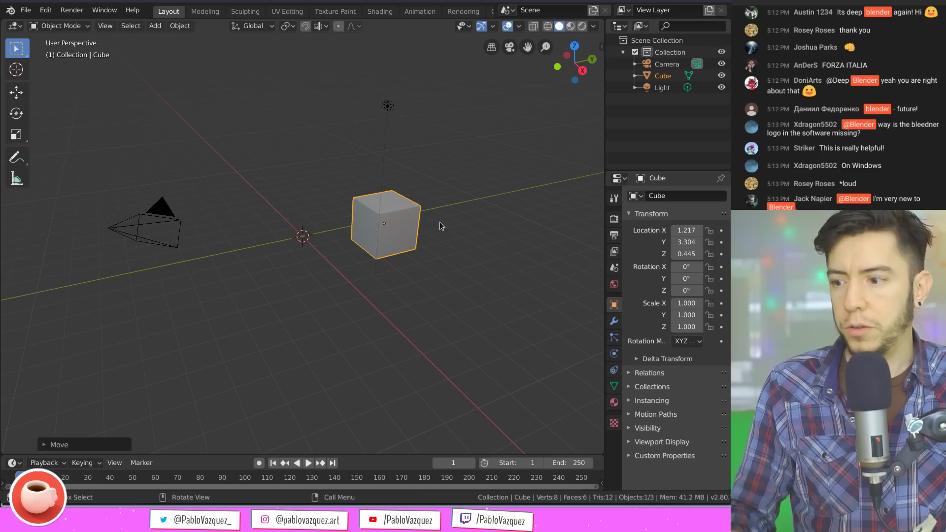
key(ctrl+z)
Open the Undo History and examine its Move and Original entries
click(45, 9)
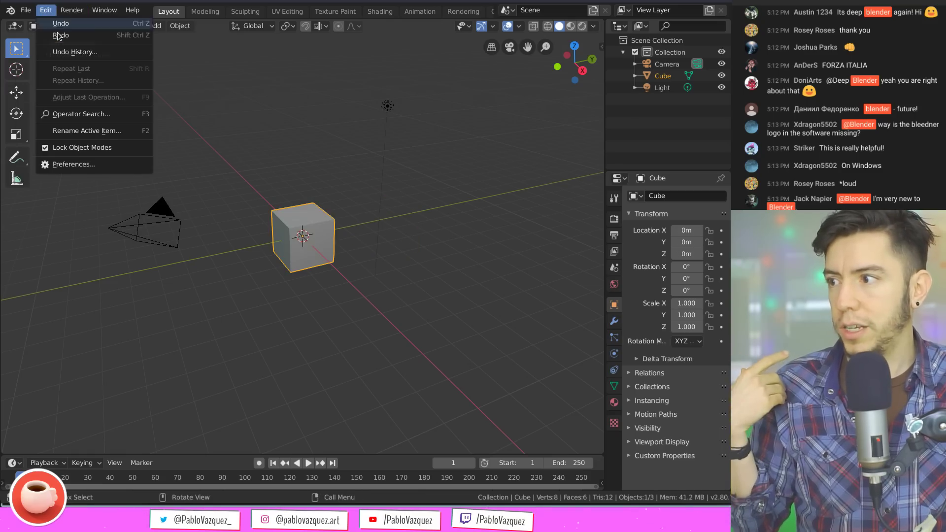
click(77, 53)
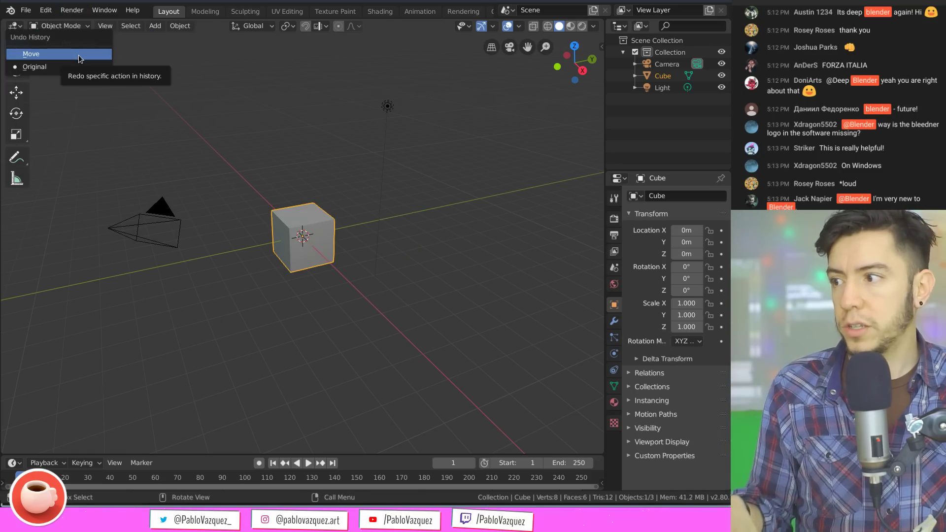
key(ctrl+alt+z)
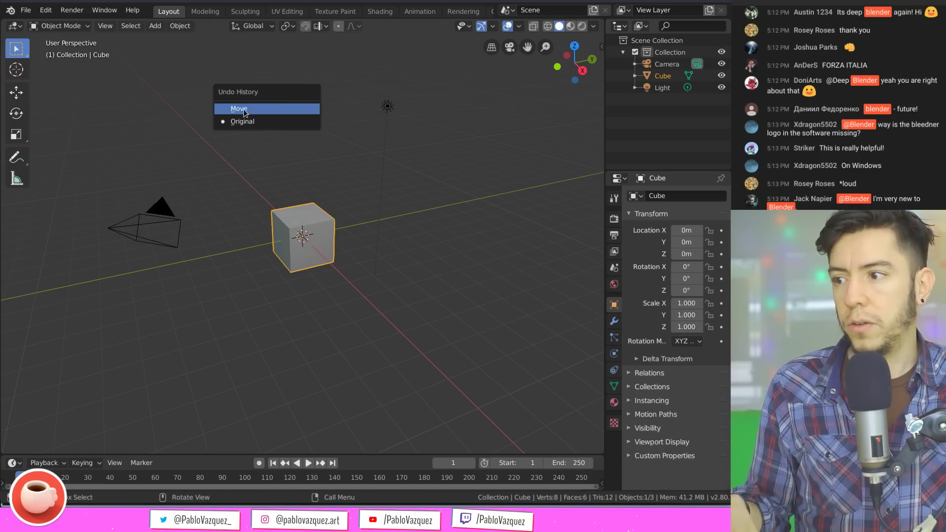
click(293, 109)
click(49, 15)
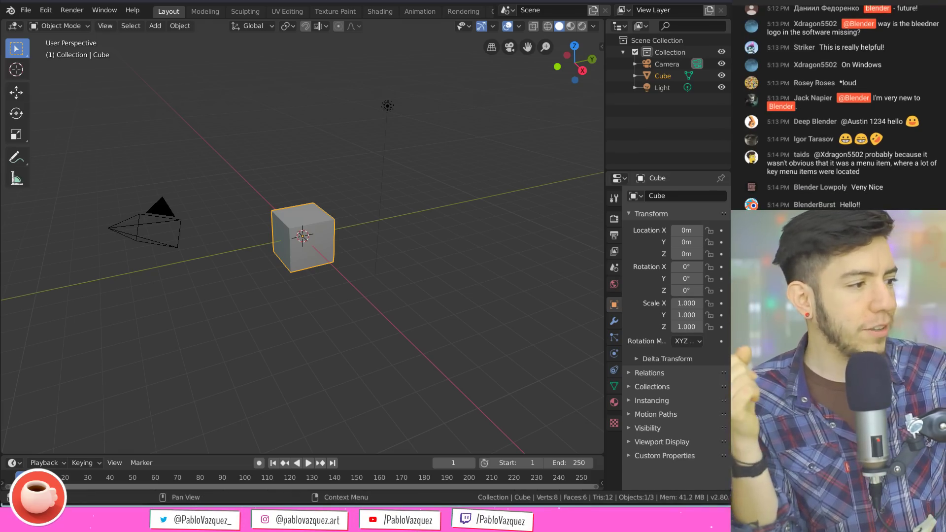
click(46, 12)
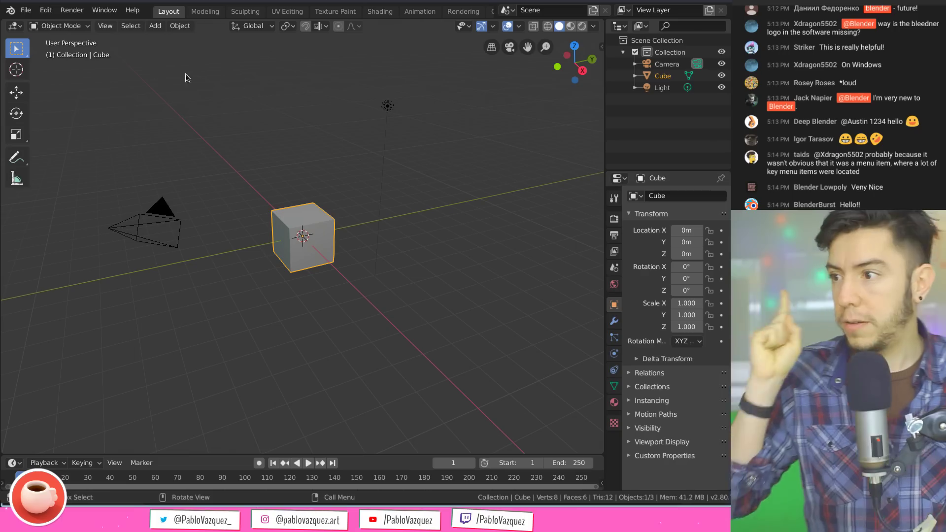
Review the 3D viewport's view options and its header options, including Show Tool Settings
click(106, 26)
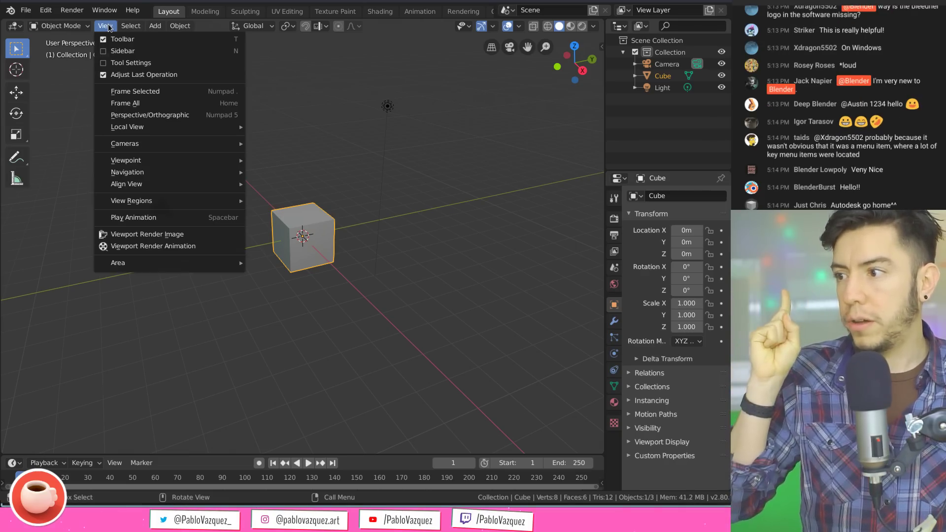
click(106, 26)
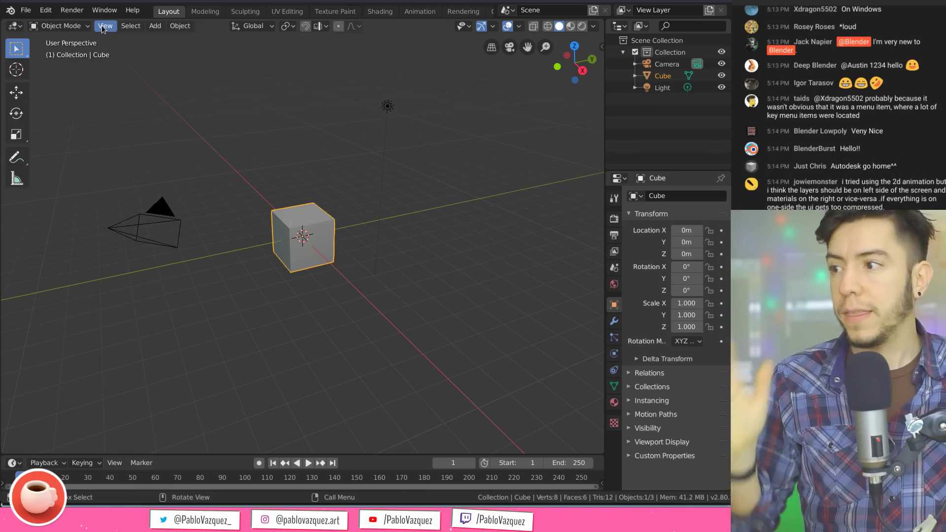
right_click(202, 27)
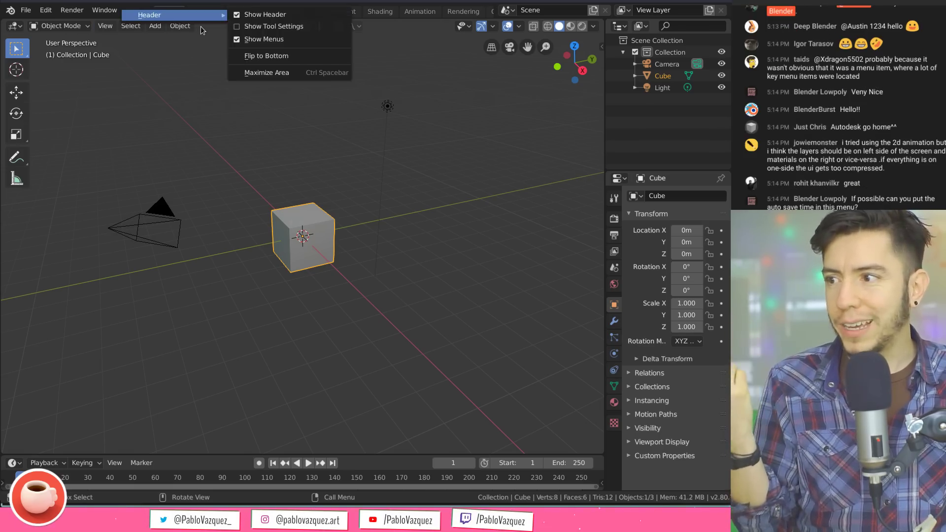
right_click(364, 30)
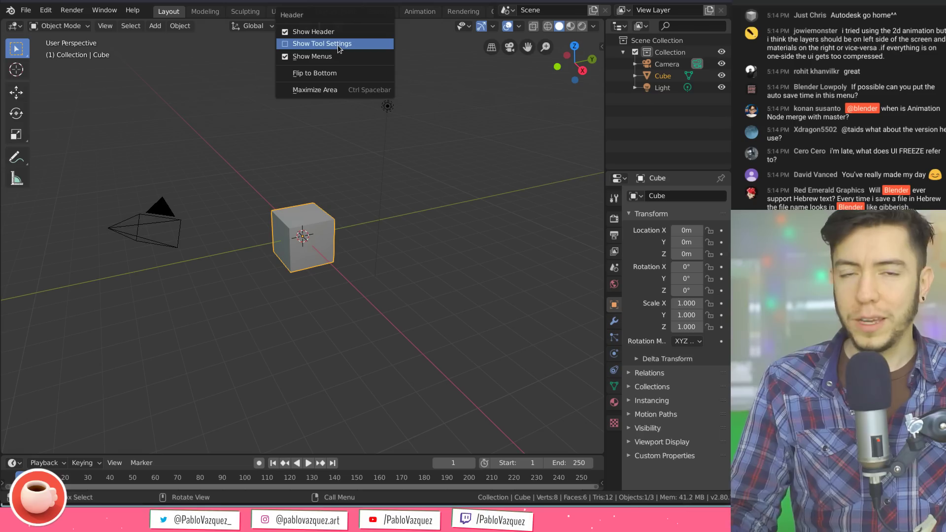
click(339, 44)
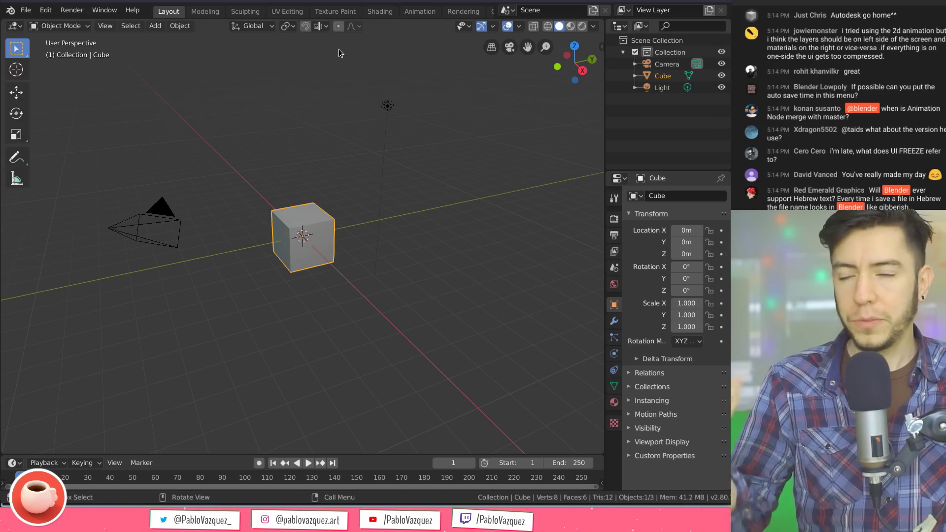
click(407, 32)
Select the light and move it to about X 2.65 m, Y 4.52 m, Z 11.37 m
scroll(385, 121, down, 3)
right_click(358, 154)
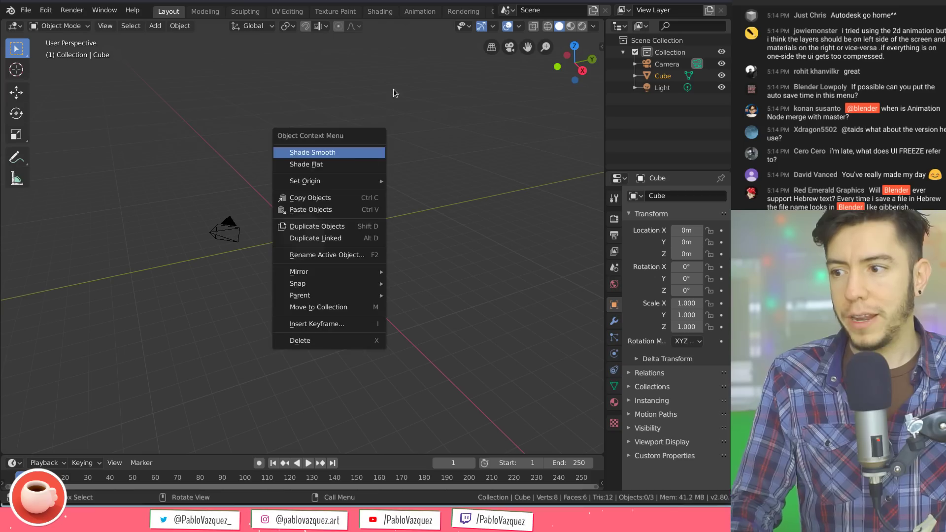
click(358, 154)
key(g)
click(418, 452)
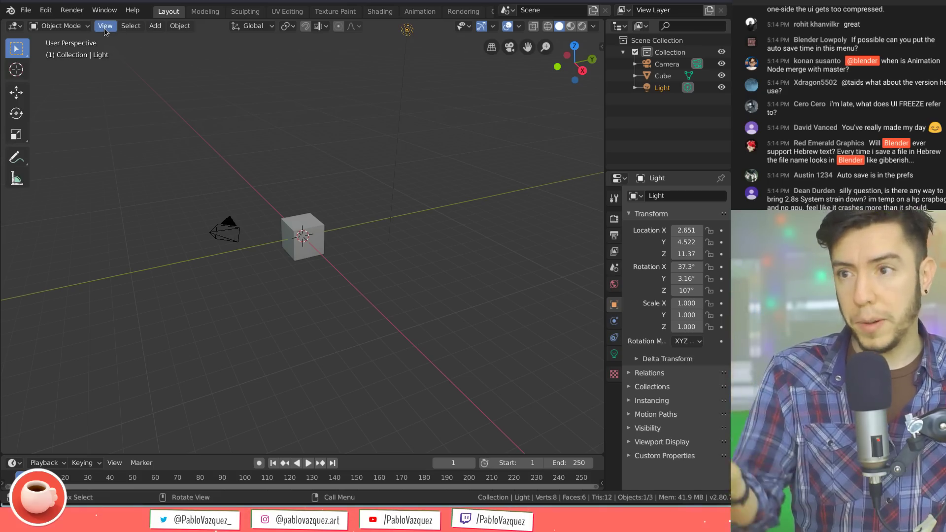
Show the viewport's Tool Settings, review the selection commands, and hide the Tool Settings again
click(105, 28)
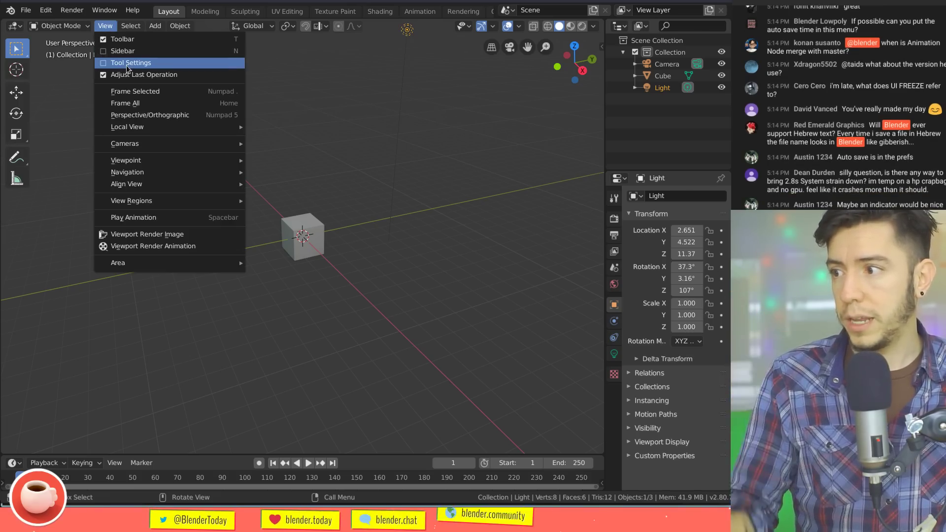
click(127, 66)
click(109, 41)
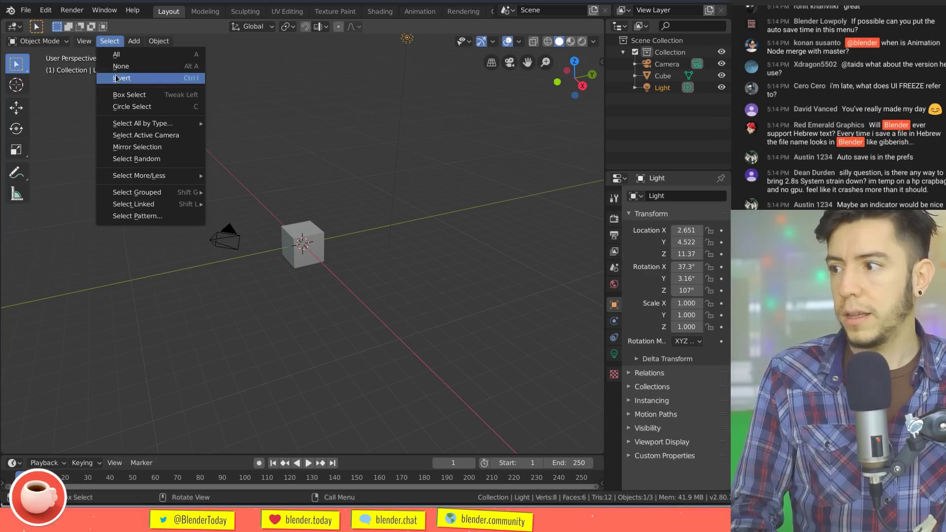
mouse_move(84, 41)
click(98, 78)
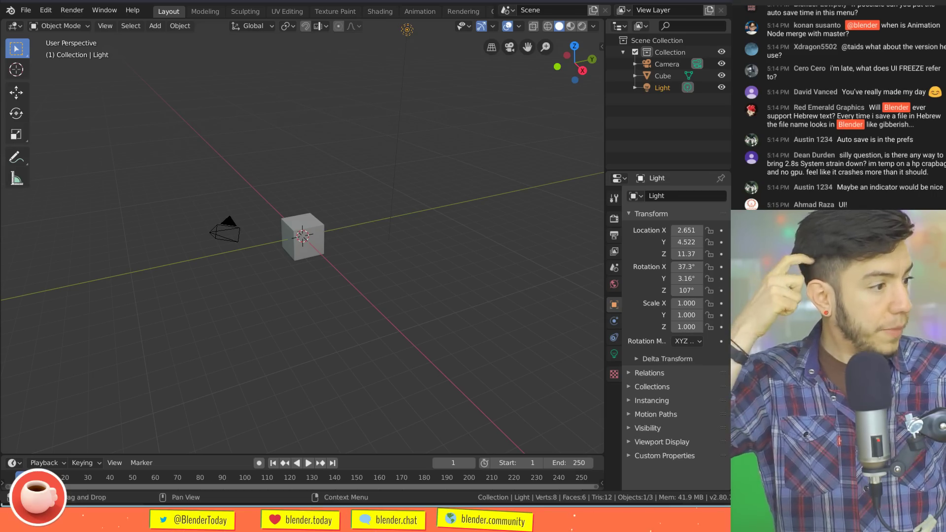
Show the viewport sidebar to inspect its Tool, View and Item categories, and hide it again back in the Layout workspace
key(n)
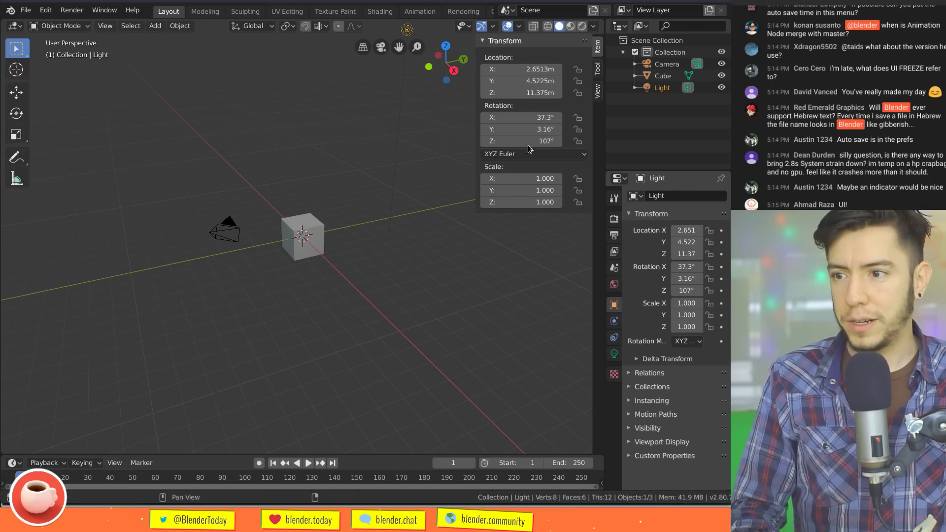
click(597, 70)
click(598, 92)
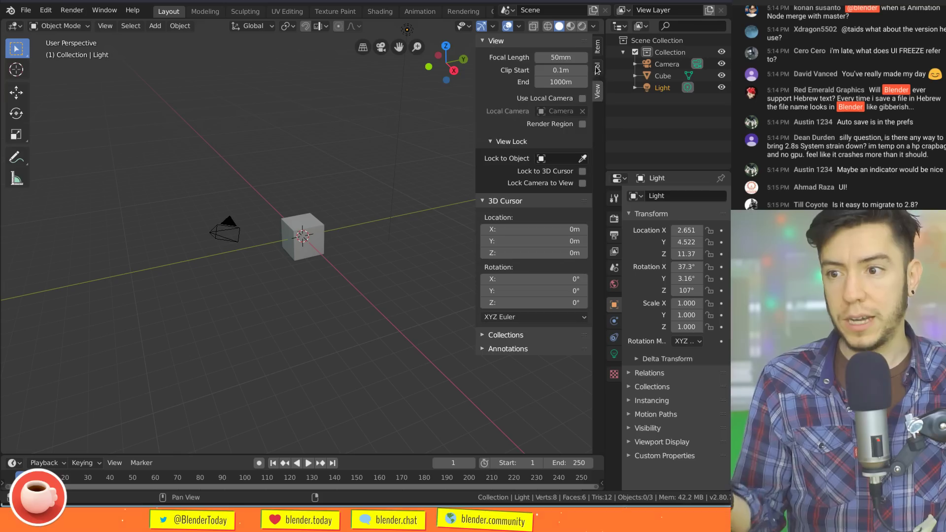
click(597, 47)
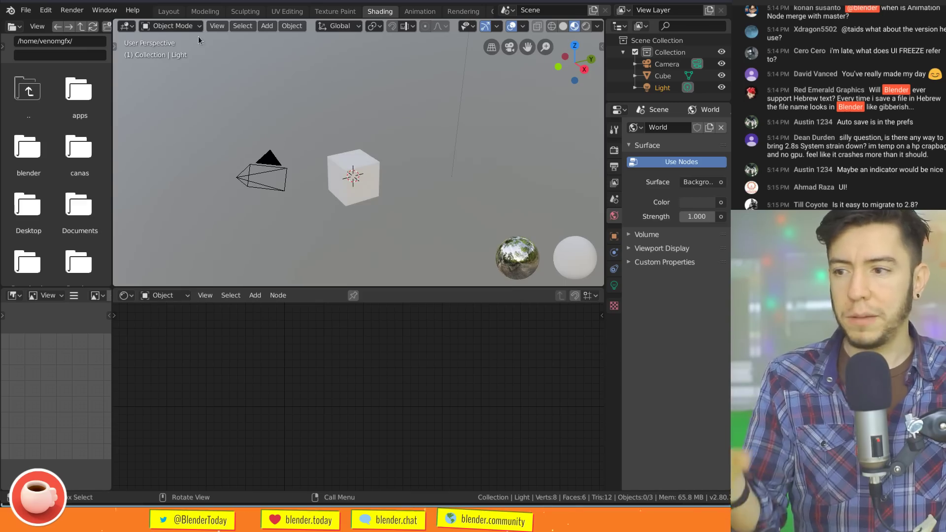
click(169, 11)
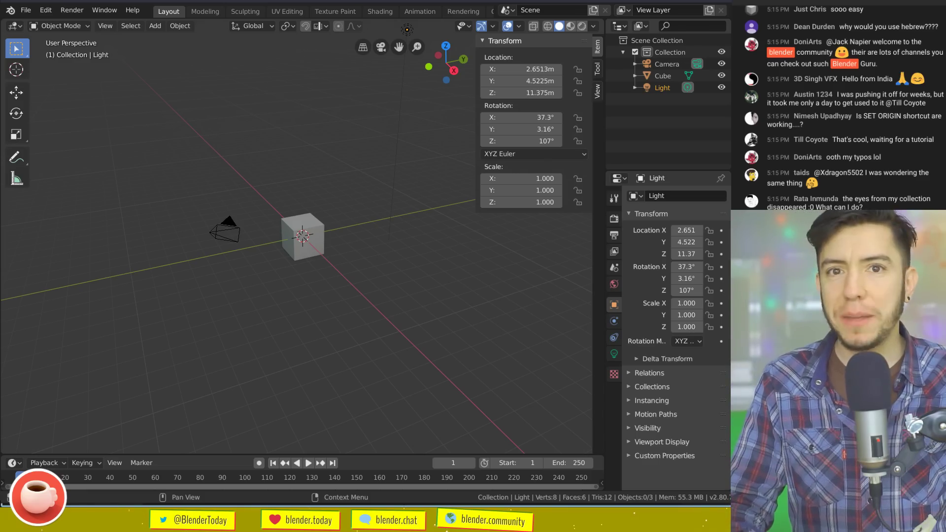
key(n)
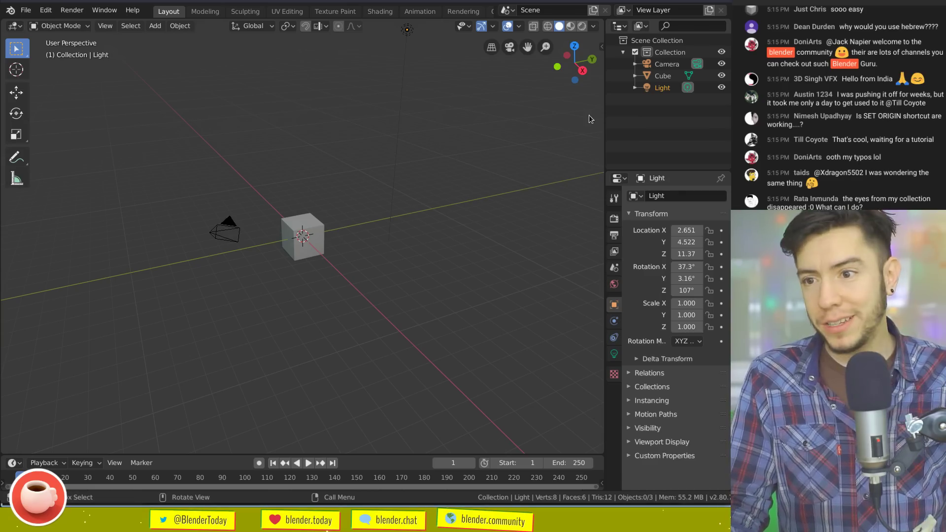
Widen the outliner and enable its restriction toggles for selection, viewport visibility and rendering, leaving holdout and indirect-only off
drag(604, 116, 551, 112)
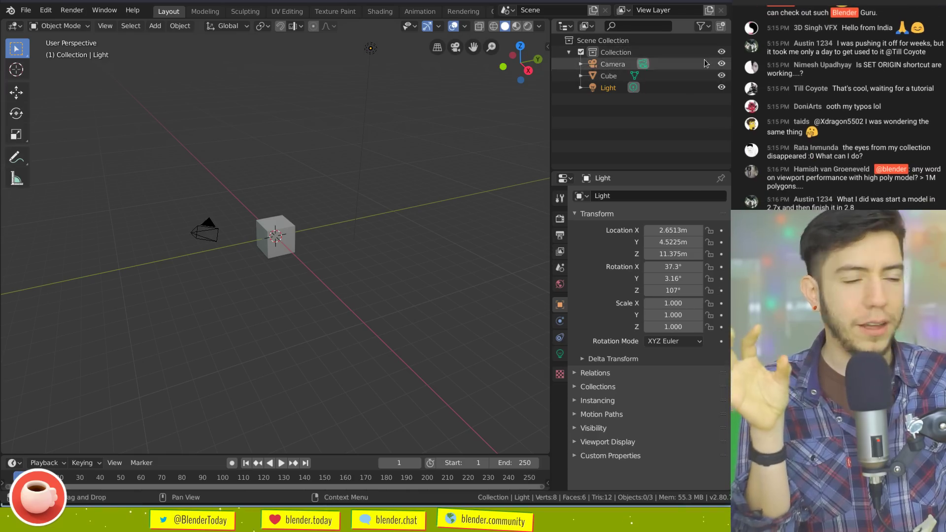
click(701, 26)
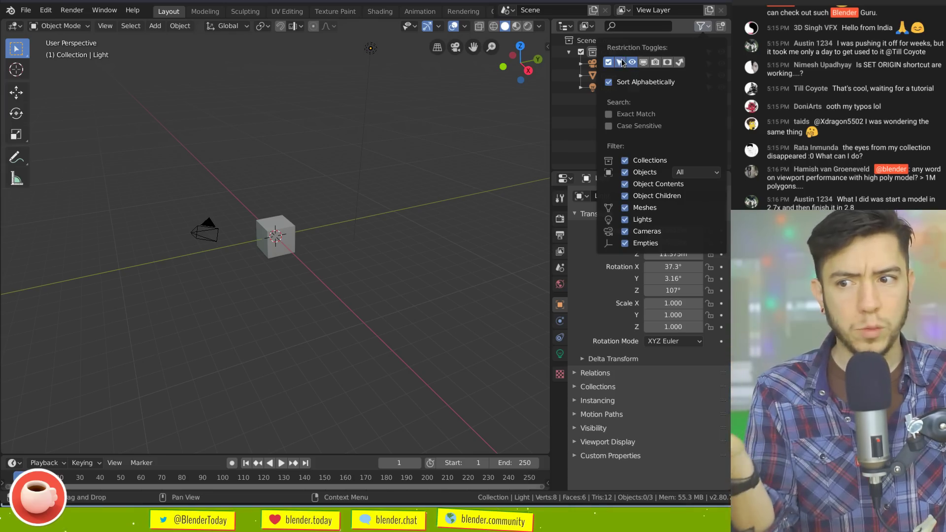
drag(643, 62, 678, 61)
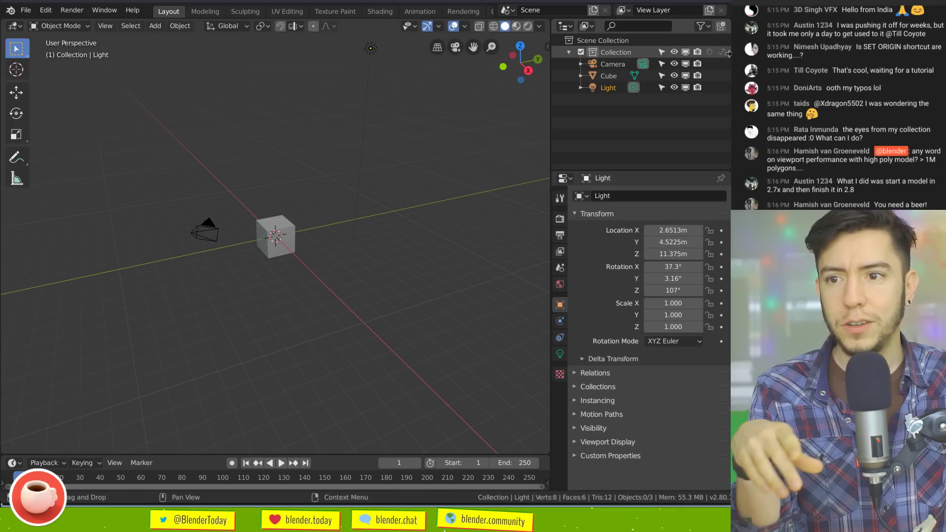
click(704, 28)
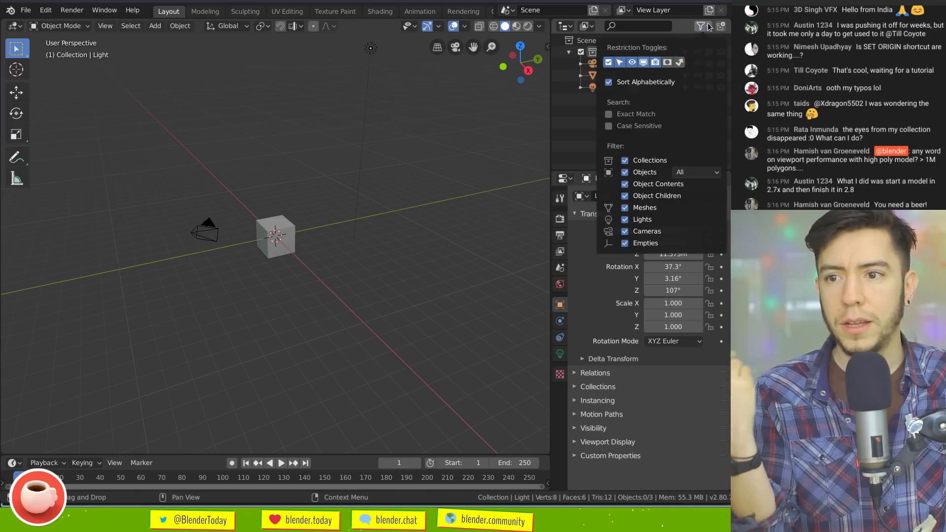
click(710, 29)
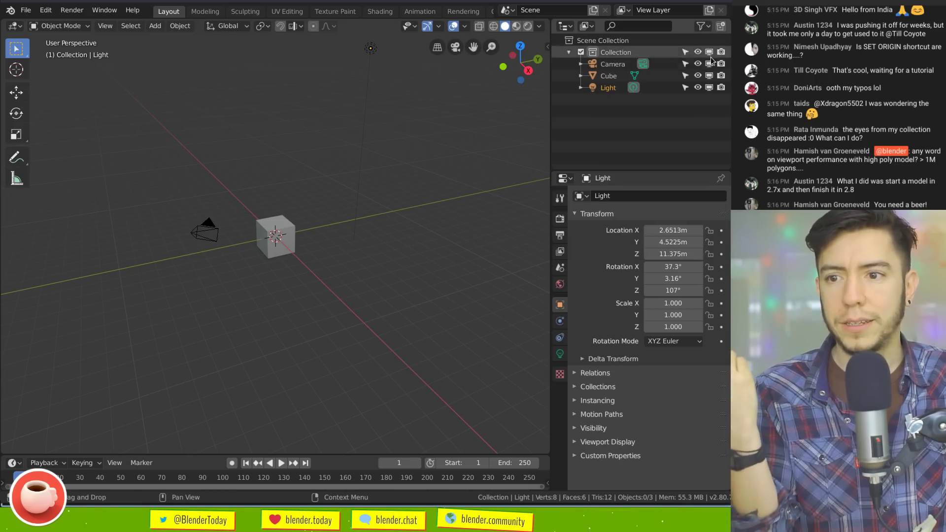
Temporarily hide the light in the viewport, show it again, and try its selectability toggle
click(699, 88)
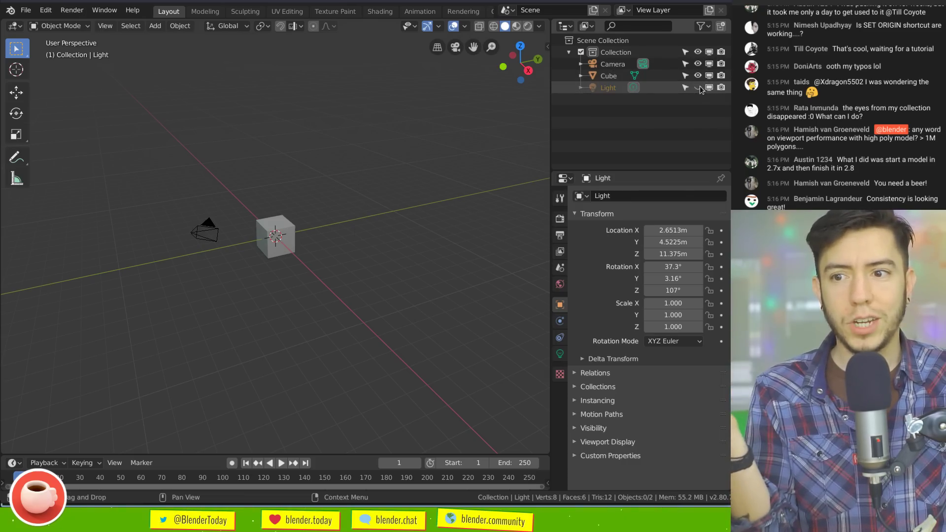
click(699, 88)
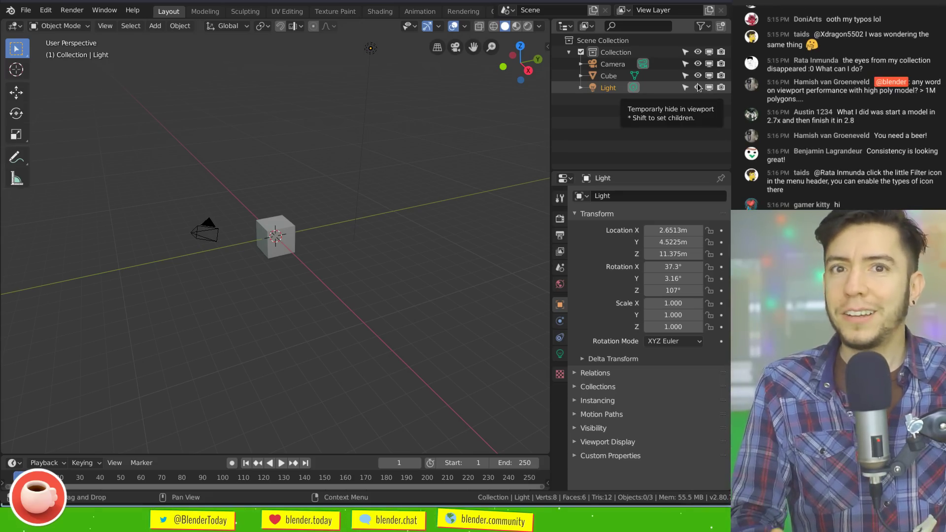
click(687, 89)
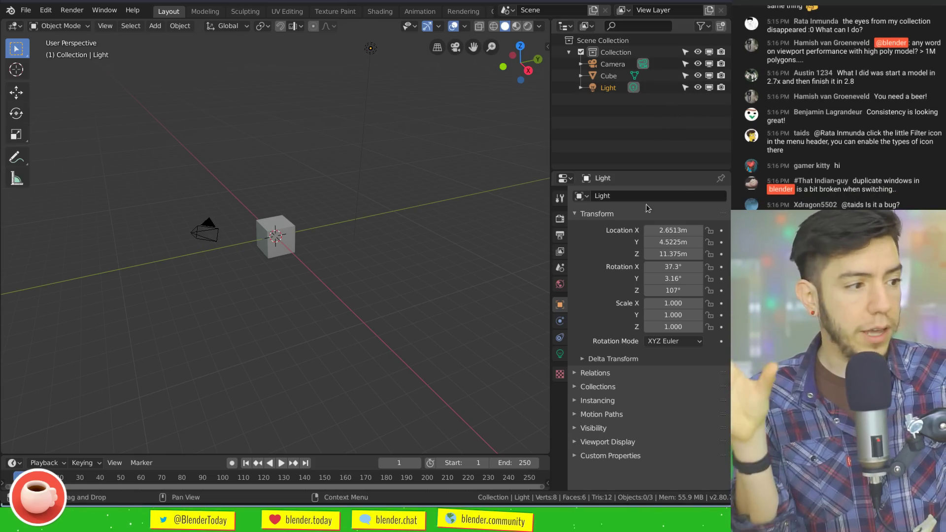
Move the light's Visibility panel above Transform, expand it, and try its Selectable option
drag(703, 432, 597, 218)
click(596, 216)
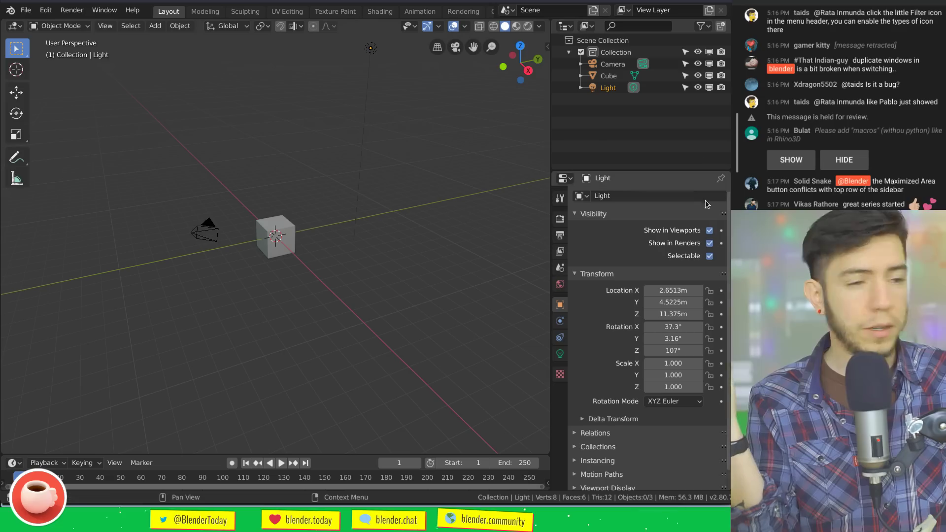
click(710, 256)
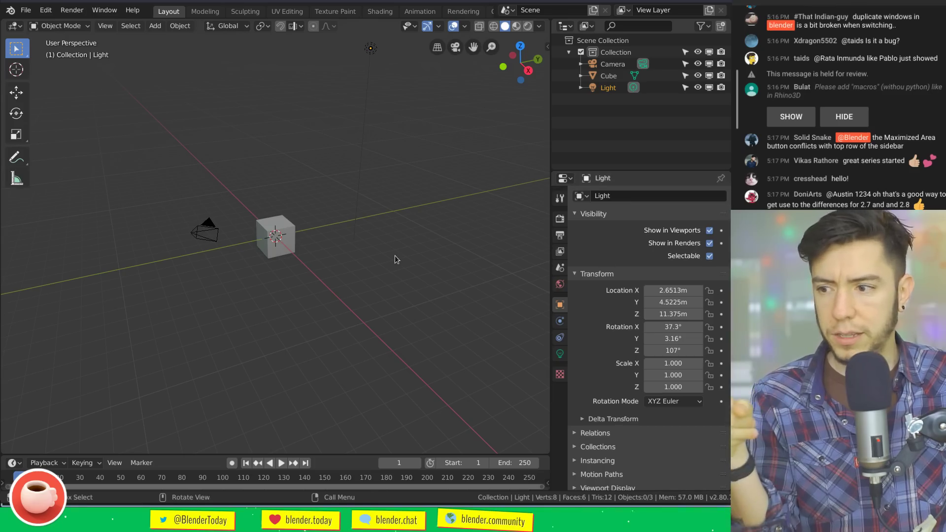
Select the cube, temporarily hide it in the viewport, and reveal it again
click(289, 233)
key(h)
key(alt+h)
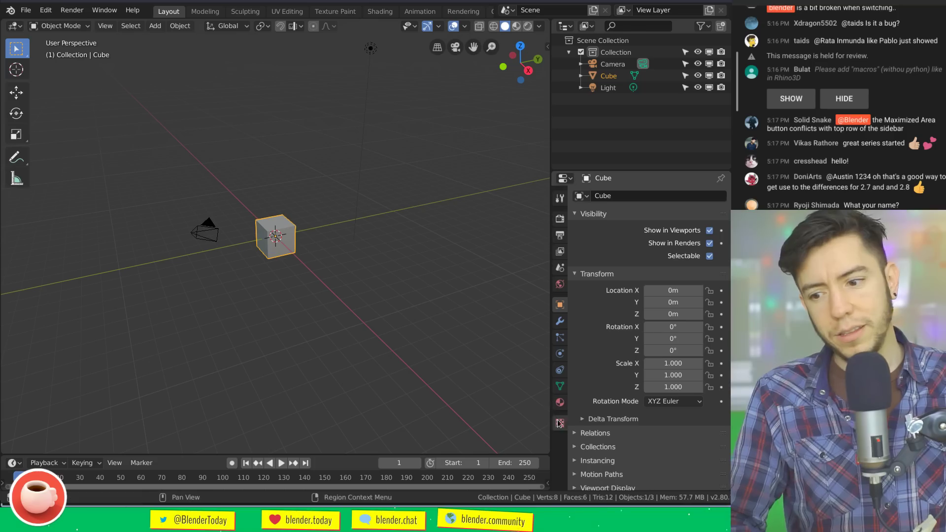
Review the cube's object properties down to Viewport Display, and set the scene's render engine to Cycles
scroll(611, 481, down, 1)
scroll(675, 472, down, 5)
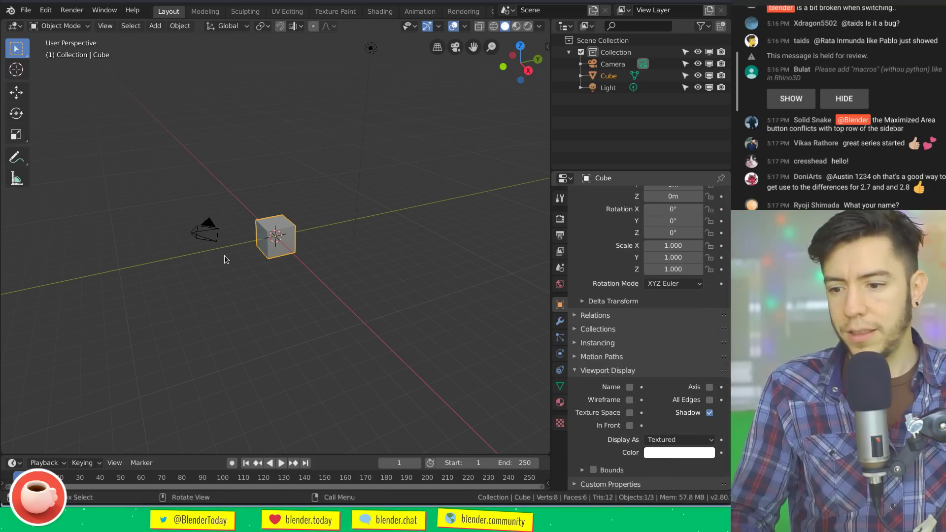
scroll(619, 412, up, 6)
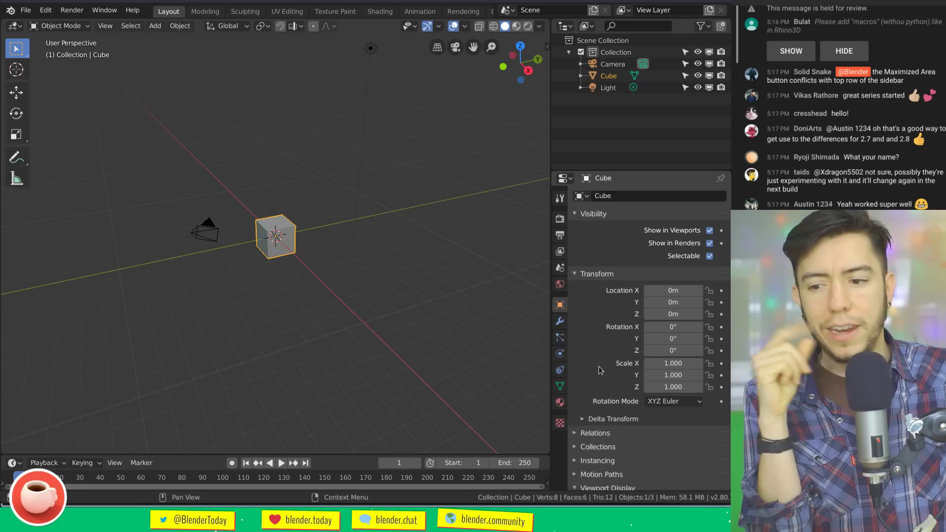
click(560, 218)
click(699, 196)
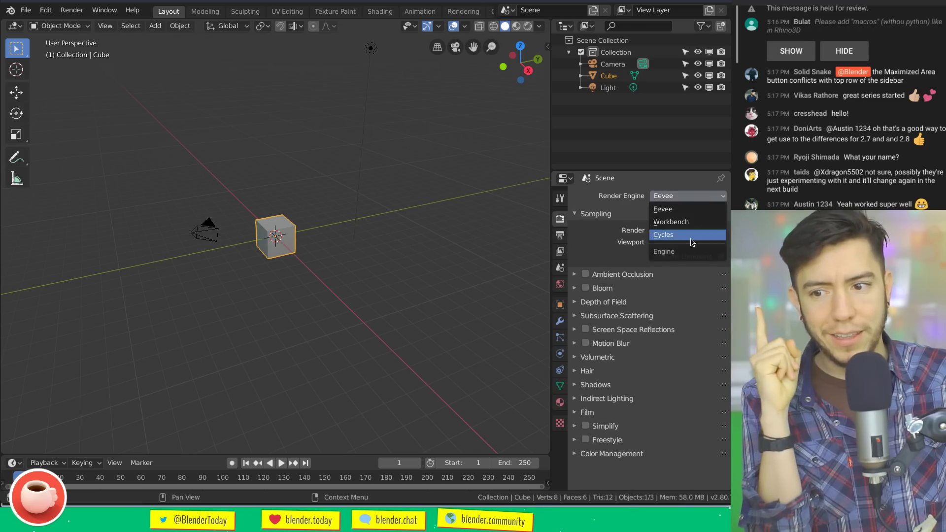
click(690, 235)
Expand the Visibility panel in the cube's object properties and move it between Transform and Relations
click(560, 305)
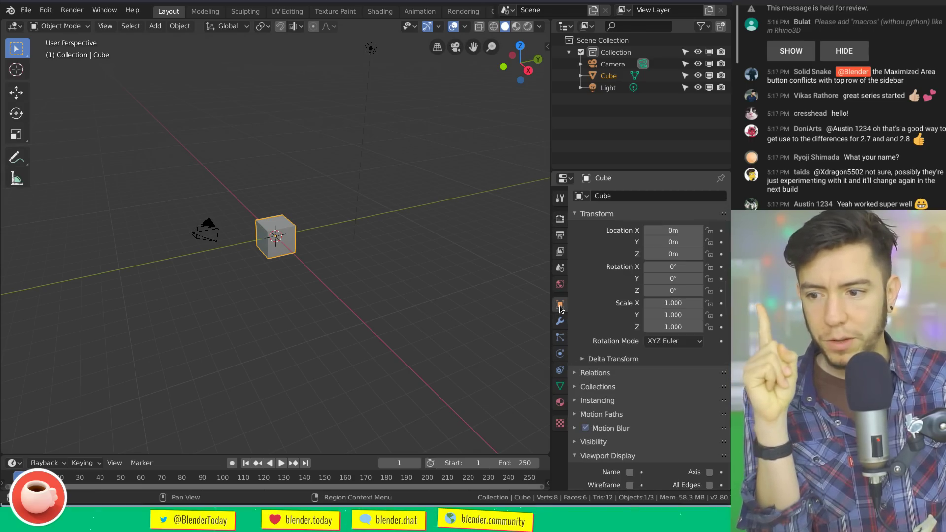
click(641, 443)
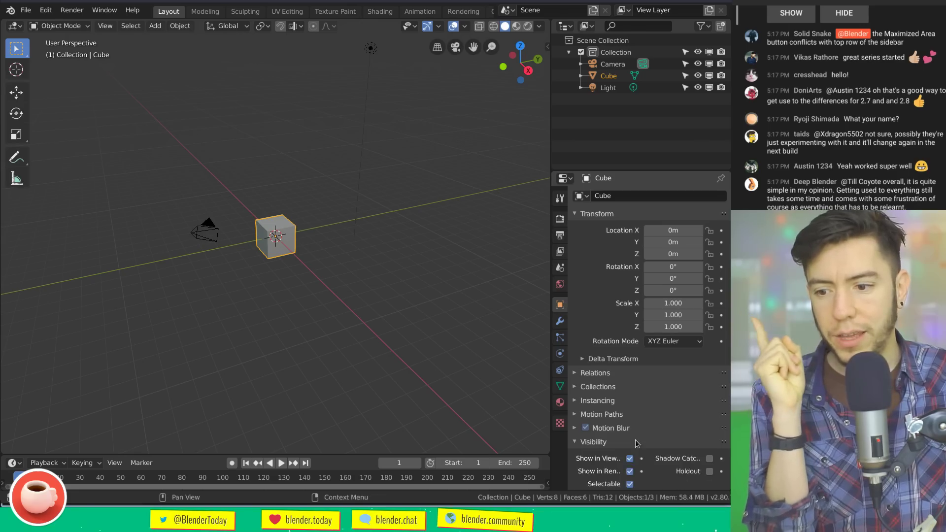
scroll(641, 442, down, 7)
drag(723, 304, 722, 235)
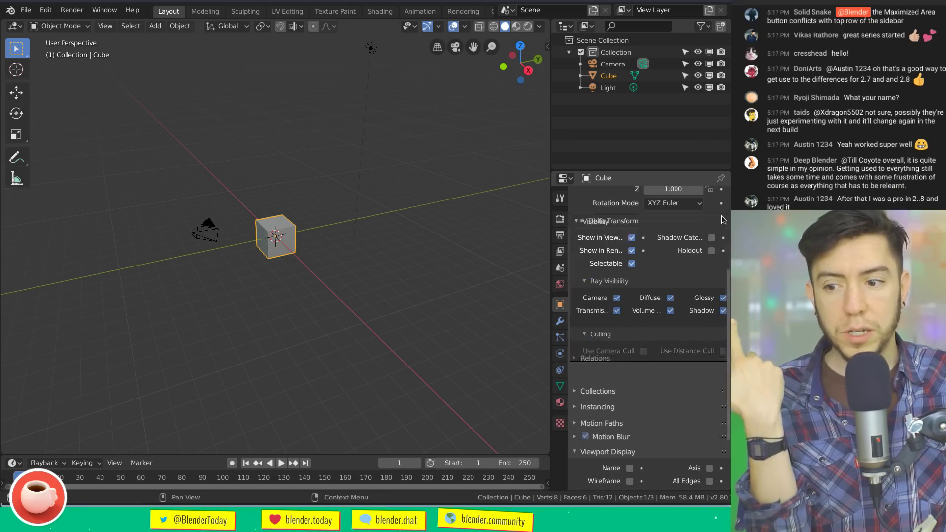
ctrl+middle_drag(633, 263, 662, 260)
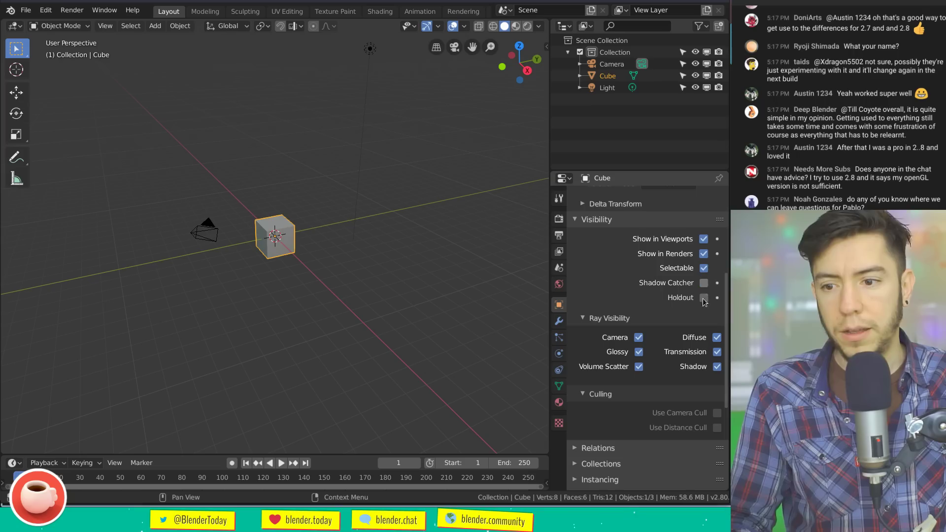
Examine the cube's Shadow Catcher, Holdout, Ray Visibility and Culling options, and return to the render properties
scroll(690, 303, up, 3)
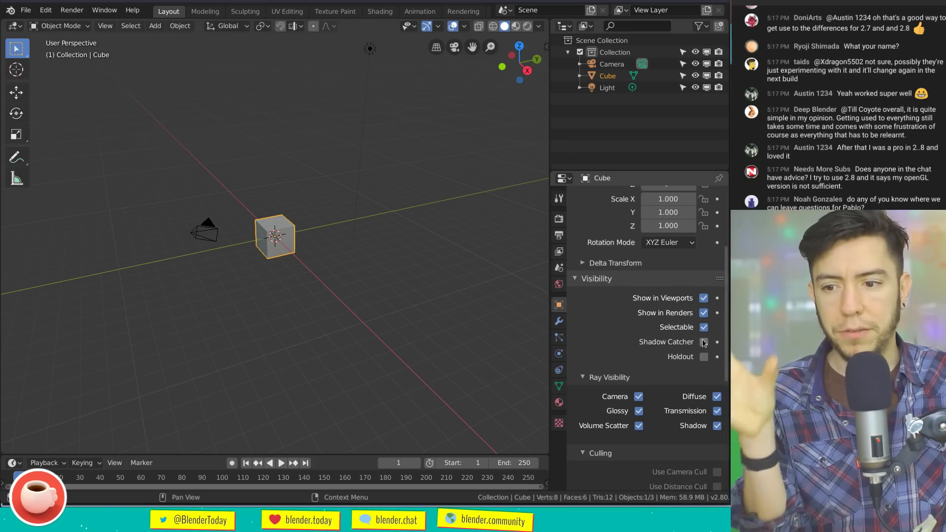
scroll(684, 382, down, 7)
scroll(677, 368, up, 5)
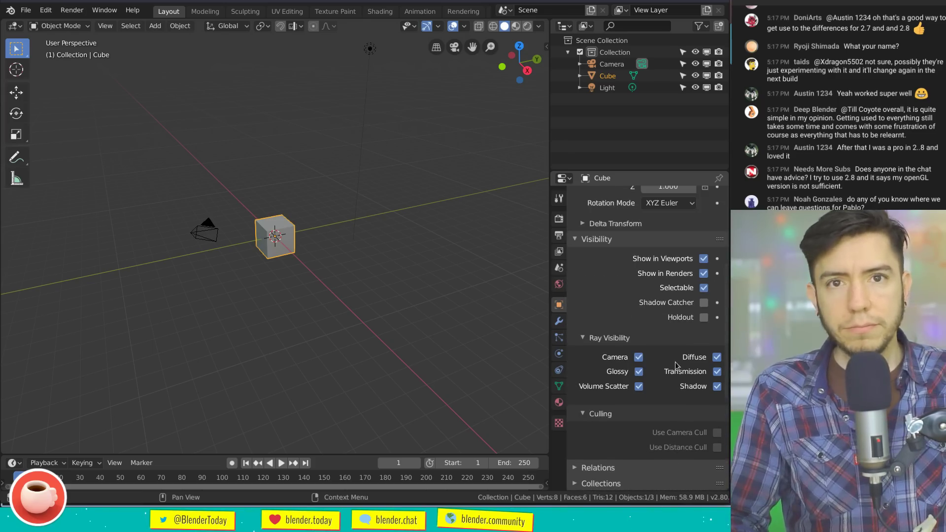
scroll(676, 365, down, 4)
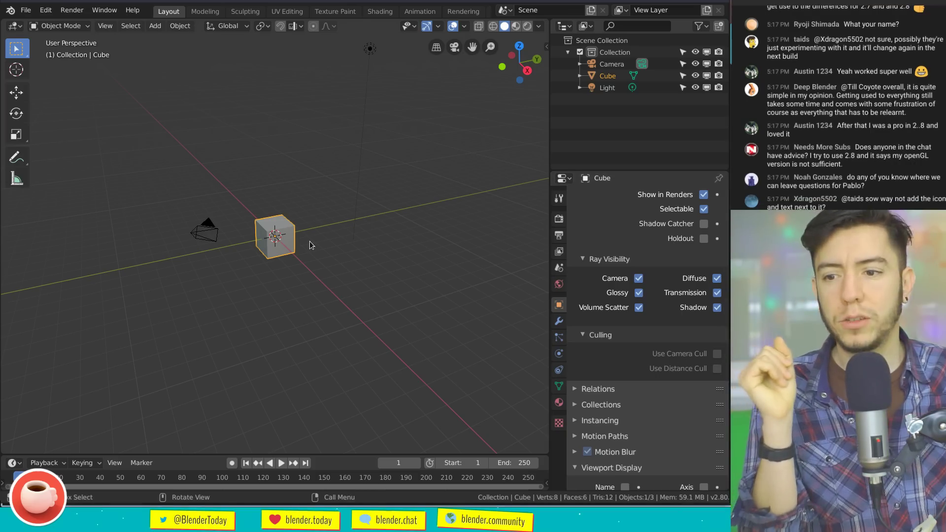
click(557, 220)
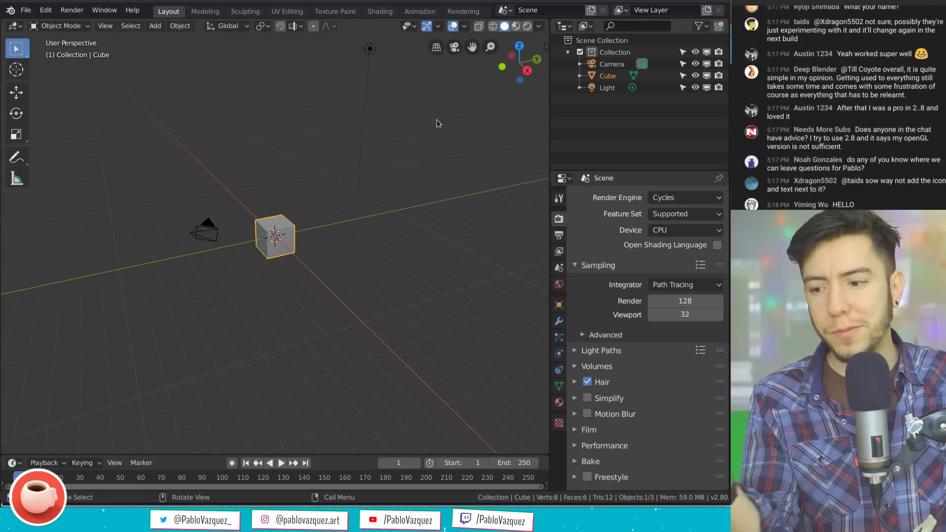
Put the cube in Edit Mode, compare the viewport sidebar with the active tool properties, and hide the sidebar
key(n)
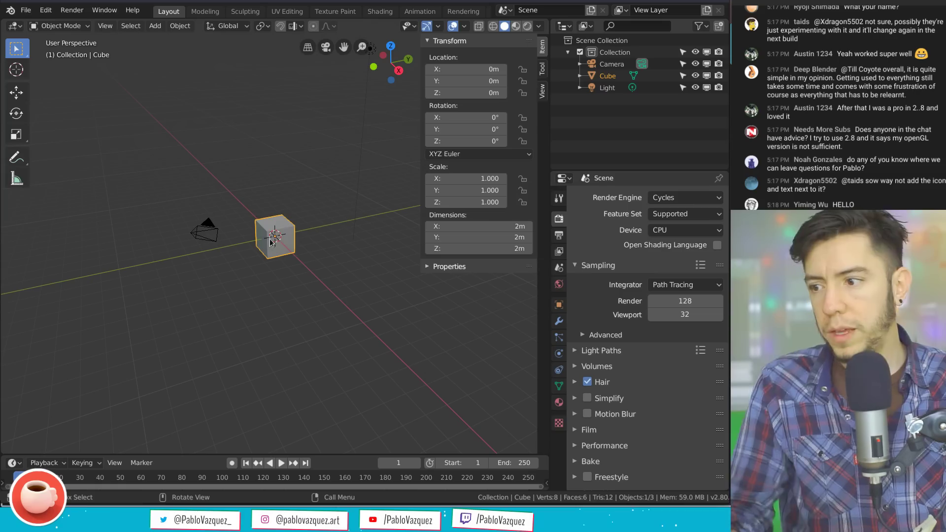
key(Tab)
middle_drag(517, 28, 444, 29)
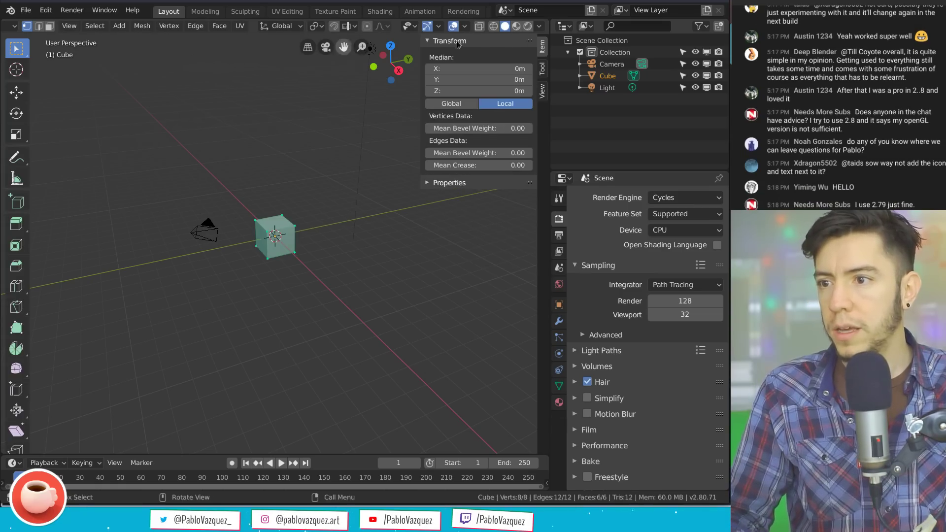
click(559, 197)
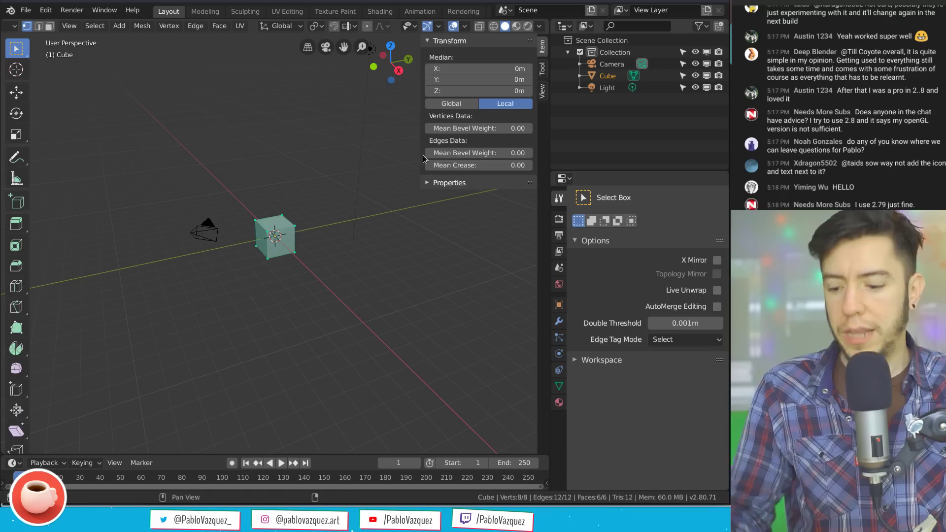
key(n)
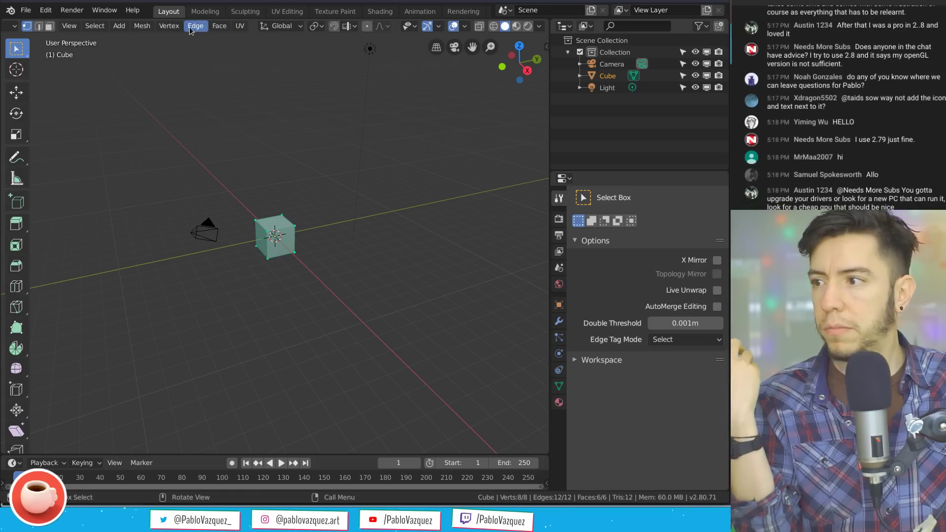
Review the mesh Normals commands, including the face strength options, and return the cube to Object Mode
click(142, 26)
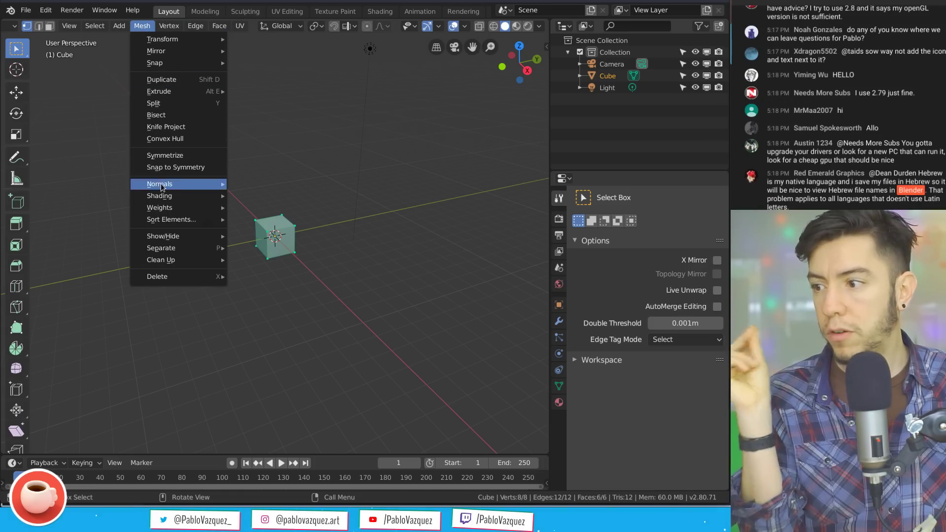
mouse_move(163, 185)
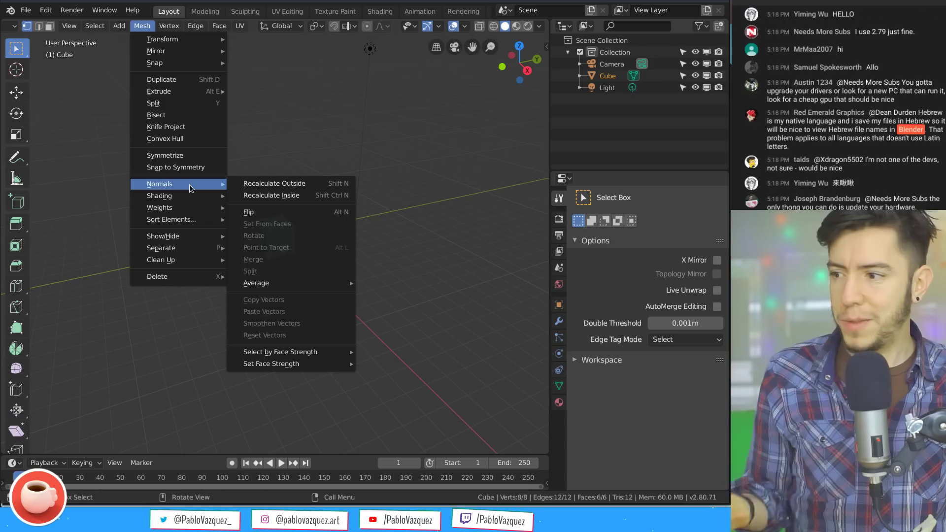
mouse_move(314, 369)
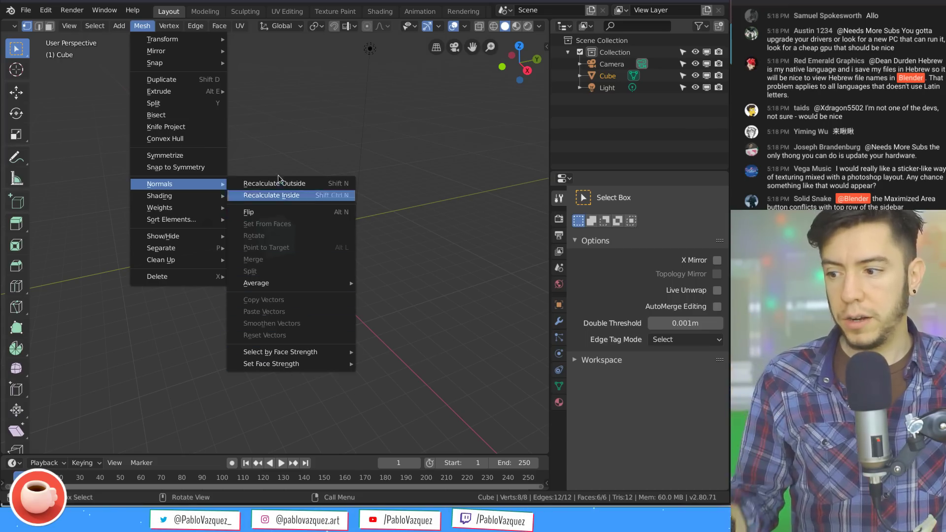
key(Tab)
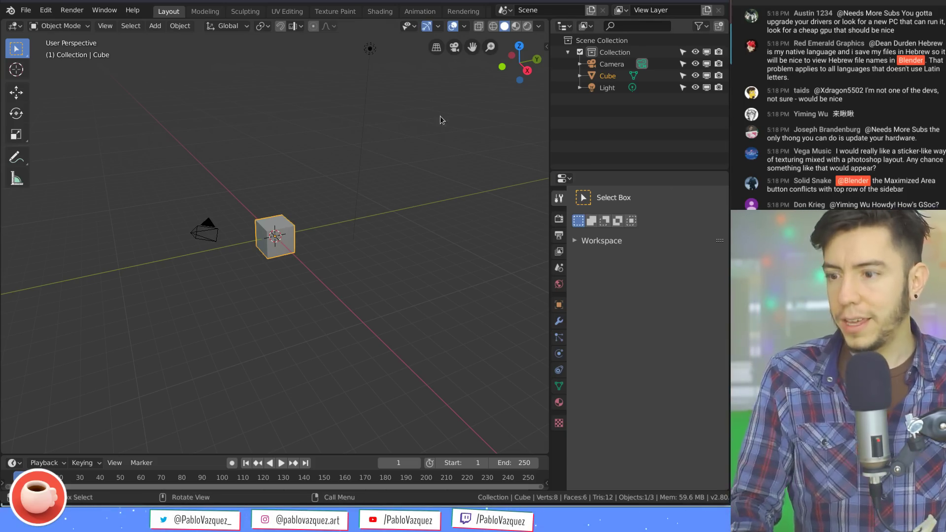
Show the viewport sidebar, and switch to the Compositing workspace with Use Nodes enabled
key(n)
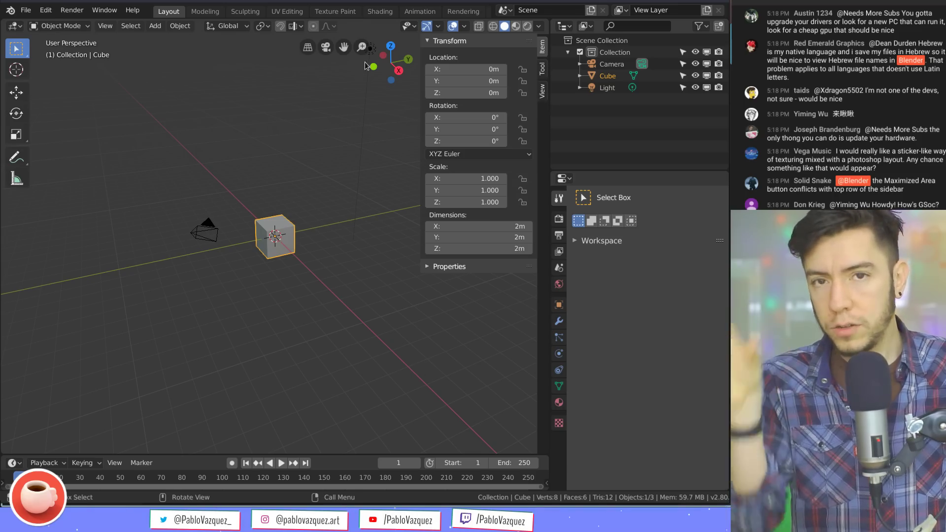
scroll(372, 14, down, 5)
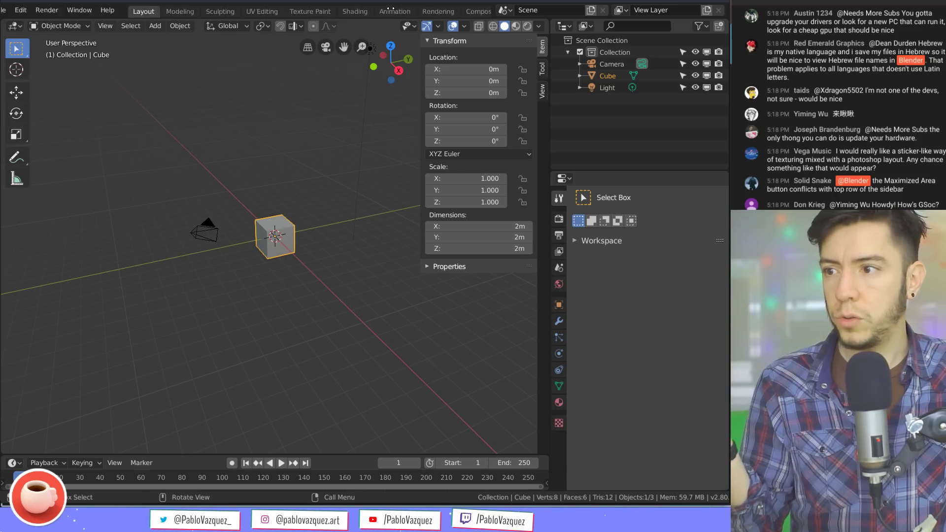
click(411, 11)
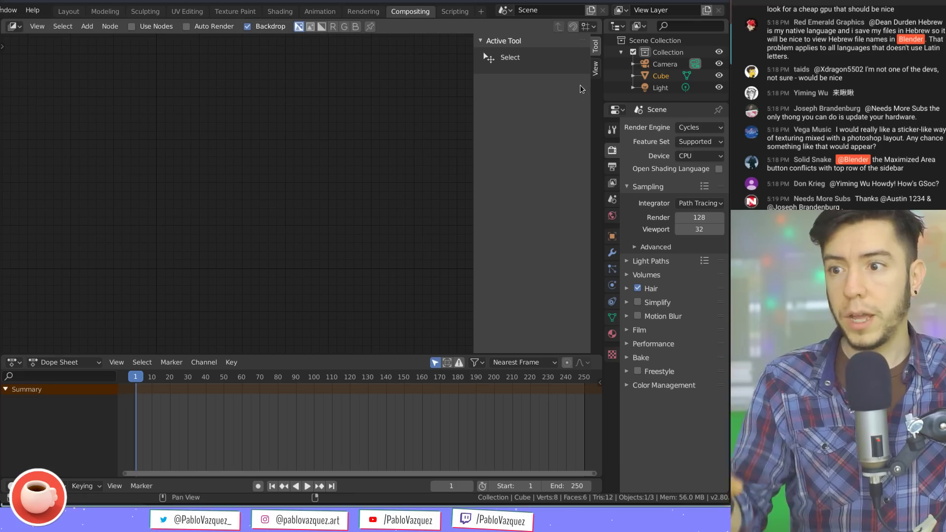
click(138, 26)
drag(239, 150, 191, 149)
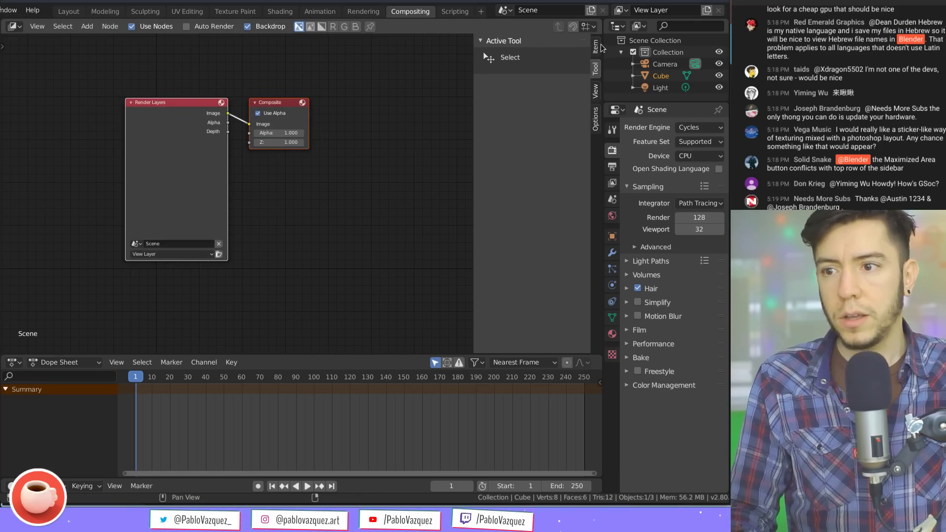
Inspect the node editor sidebar's View, Options, Item and Tool categories
click(597, 98)
click(597, 117)
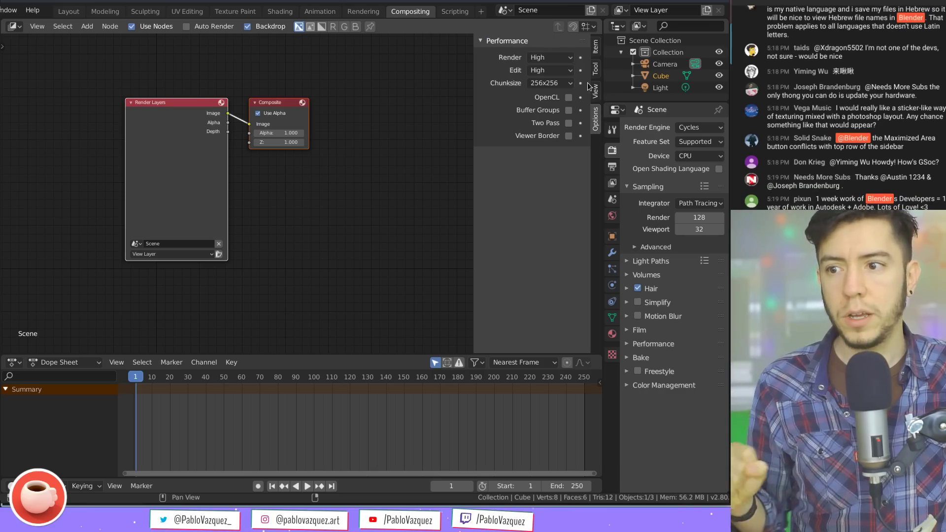
click(597, 48)
click(596, 69)
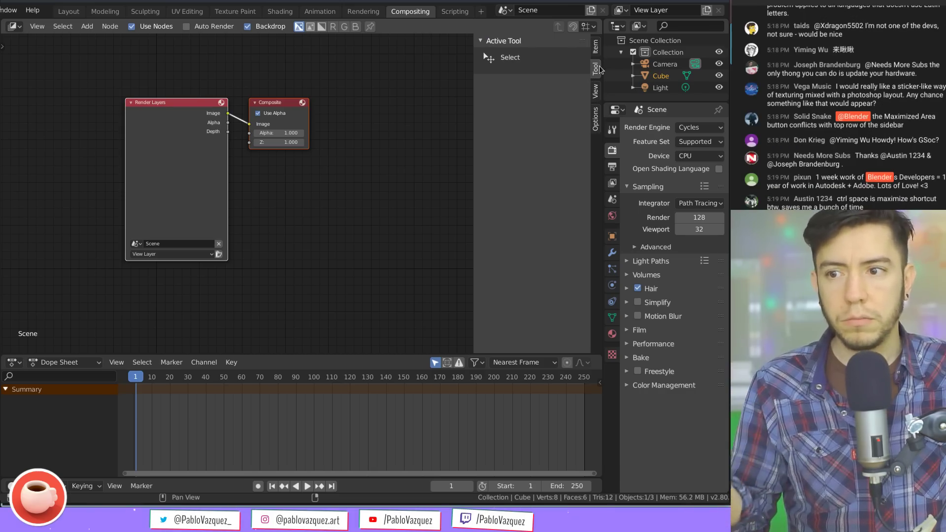
Show the node editor's toolbar, try the link-cutting and Annotate tools, and return to Select with the sidebar's View category open
click(129, 131)
key(t)
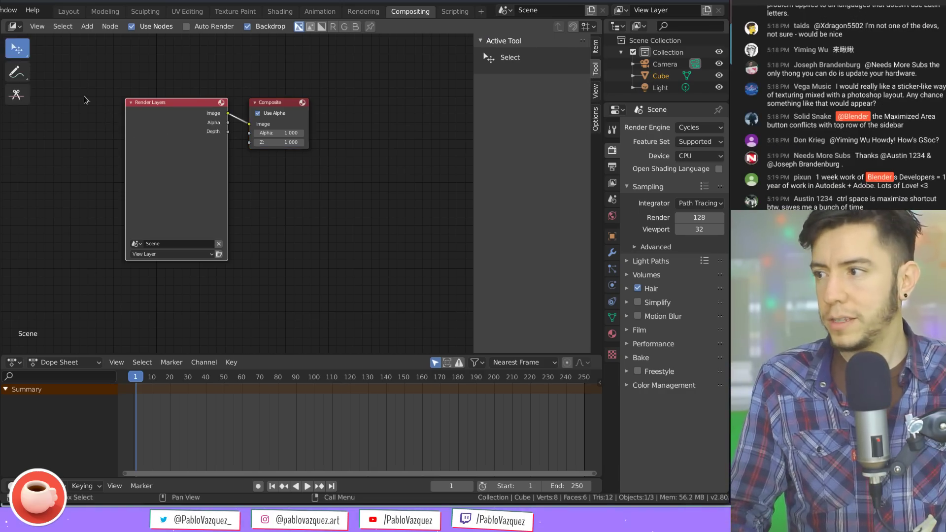
click(16, 95)
click(23, 75)
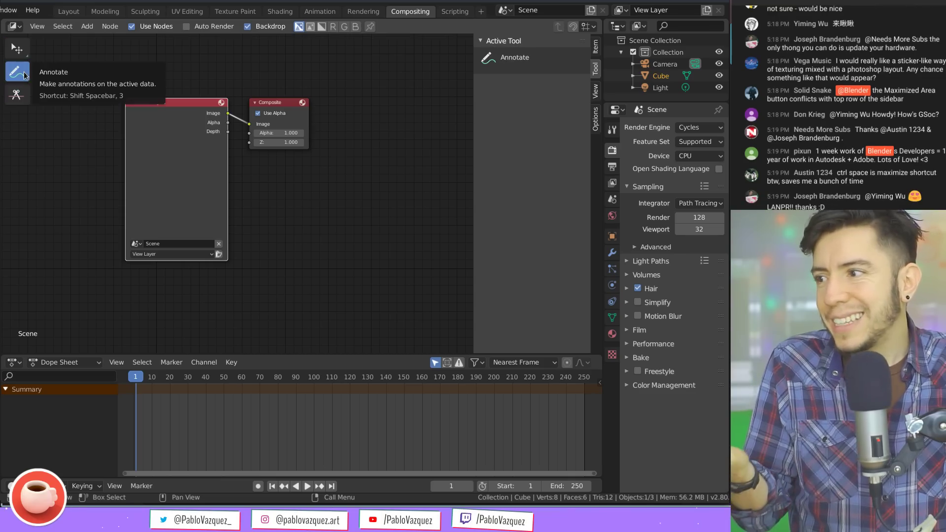
click(16, 49)
click(16, 72)
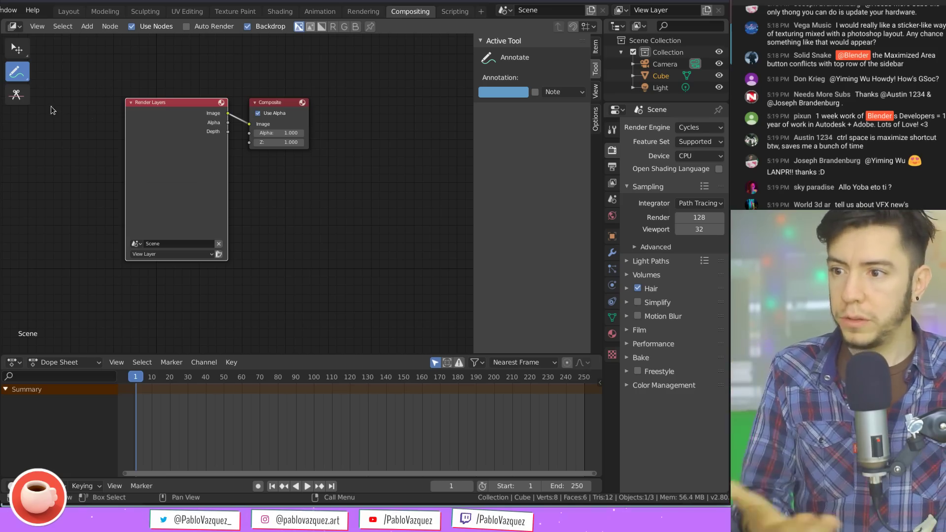
click(596, 91)
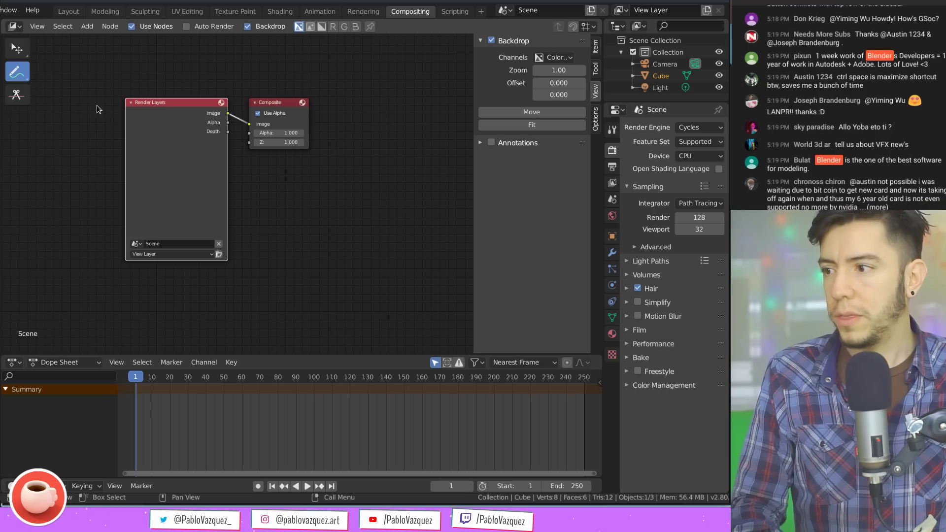
click(18, 51)
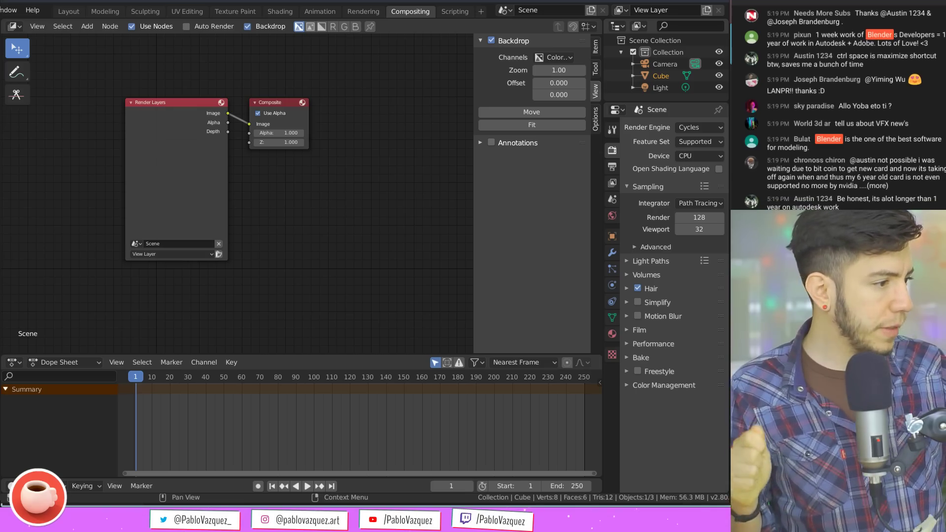
Switch to the Texture Paint workspace and create a blank 1024 × 1024 px image named Untitled
click(226, 12)
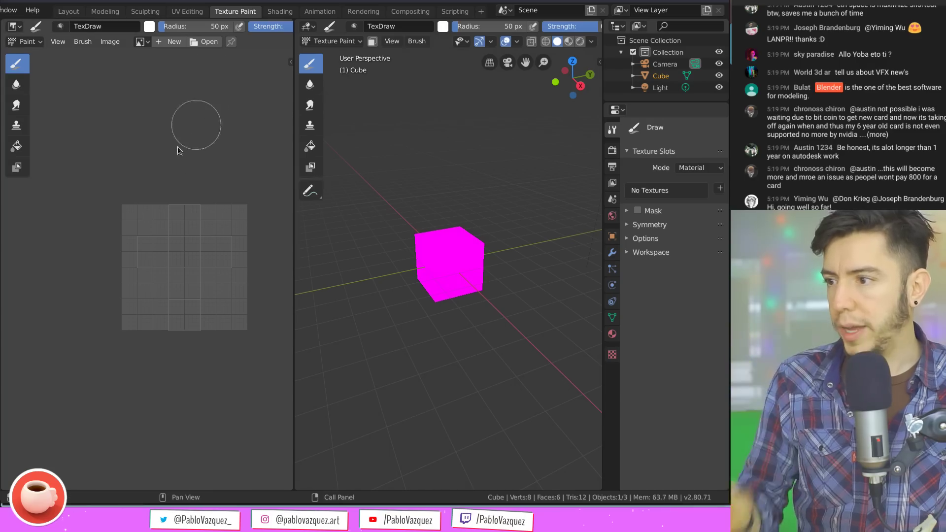
click(173, 41)
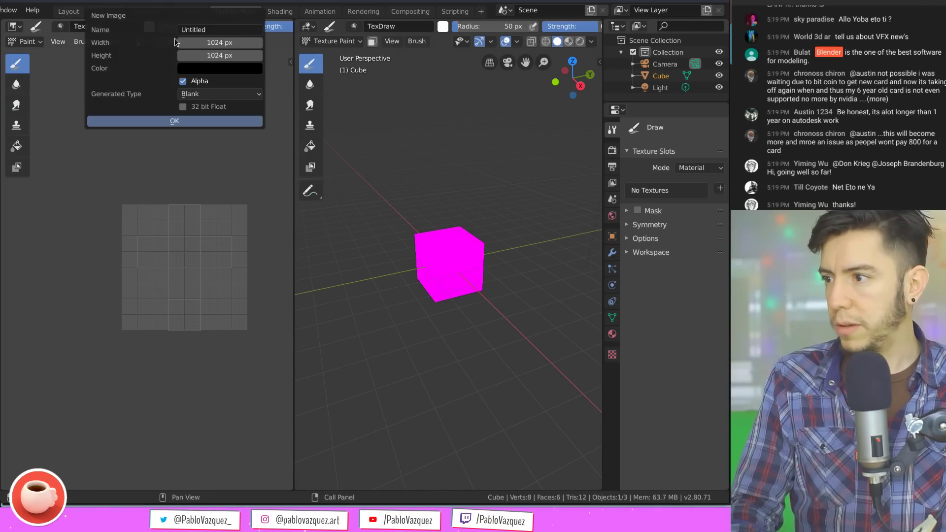
click(200, 121)
Show and widen the image editor's sidebar, and inspect the Image category's generated type options
key(n)
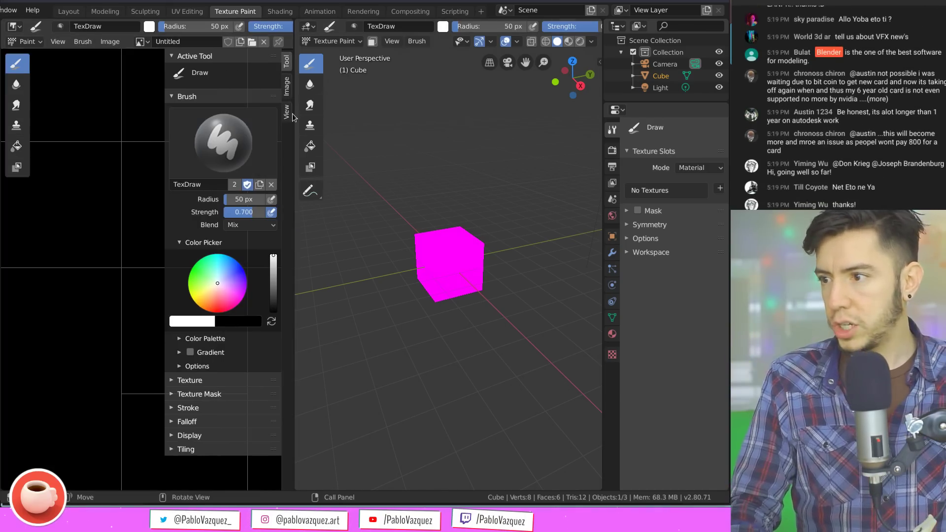
drag(295, 118, 413, 117)
click(406, 86)
click(388, 131)
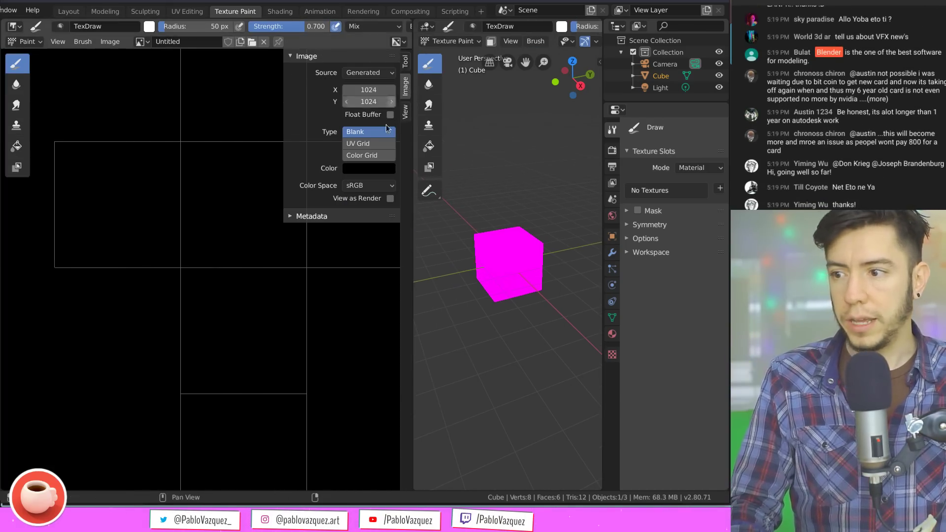
Open 28_bird_of_prey_screenshot.jpg from the home folder in the image editor
click(253, 43)
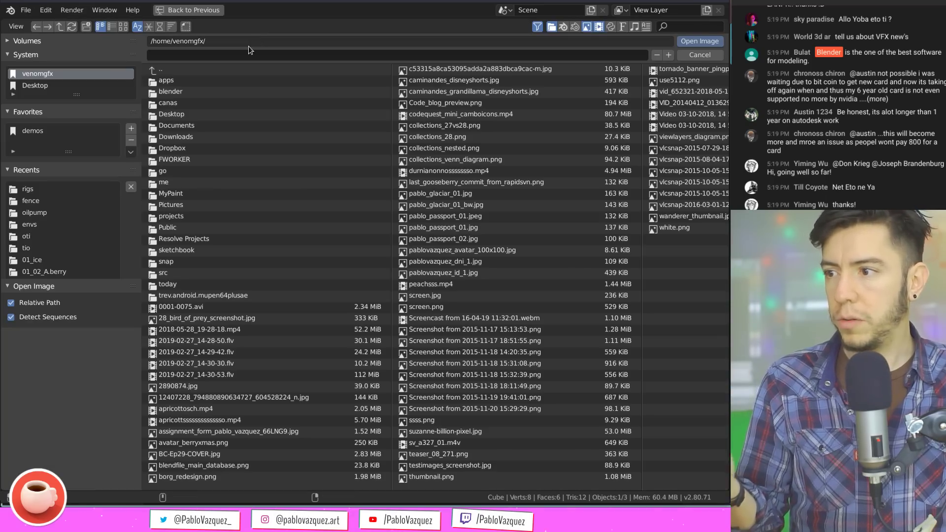
click(213, 318)
double_click(220, 320)
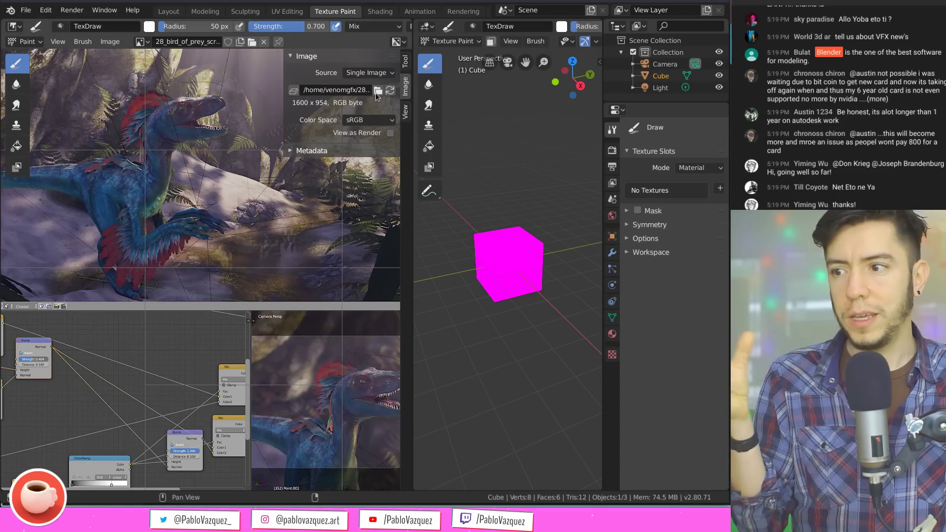
Widen the image editor's sidebar and review its View, Tool and Image categories
drag(283, 108, 212, 103)
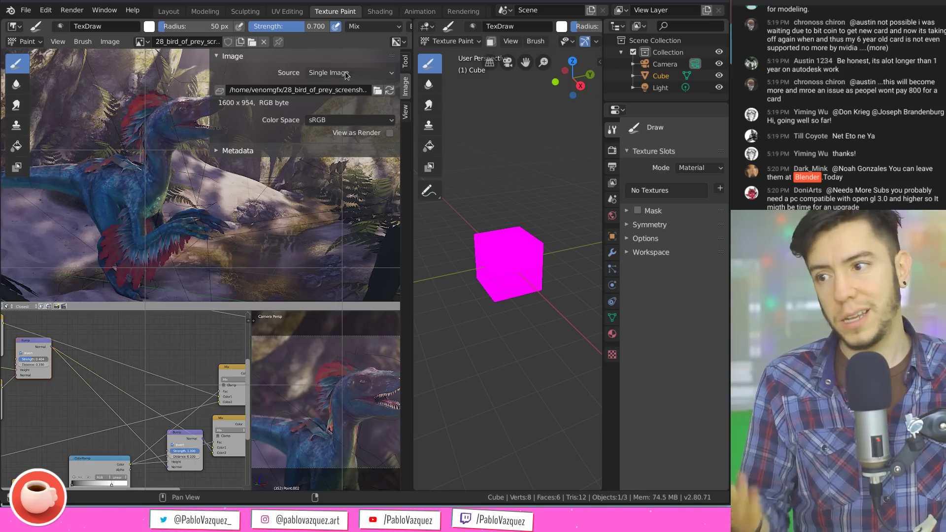
click(405, 116)
click(404, 61)
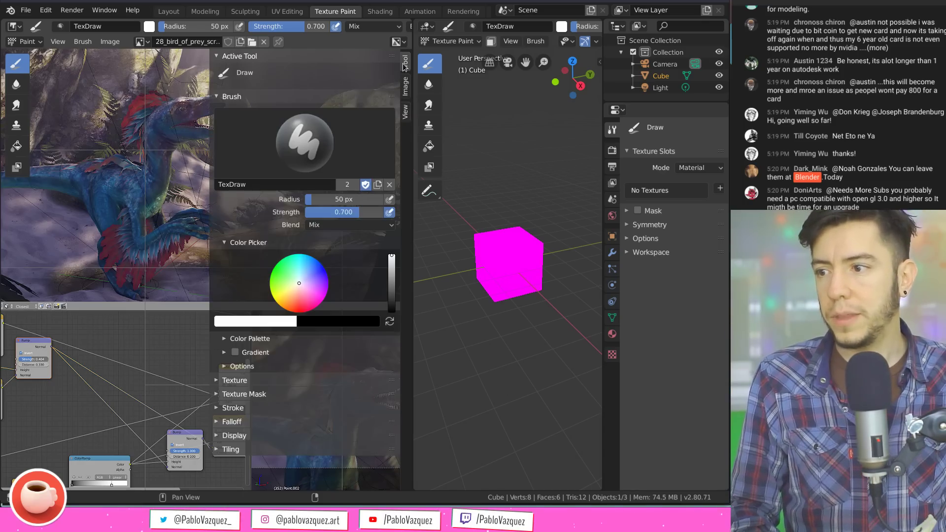
click(405, 87)
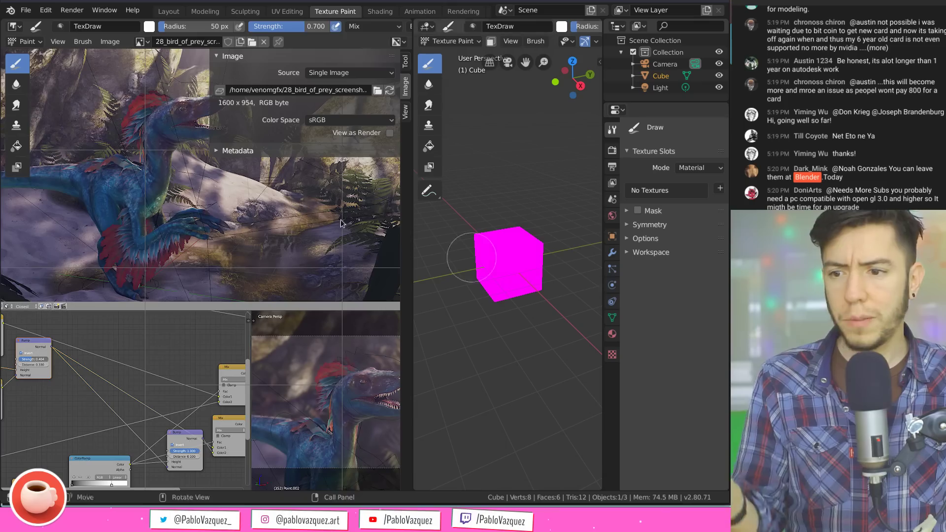
Create a new brush texture in a widened Properties editor and assign 28_bird_of_prey_screenshot.jpg as its image
click(612, 354)
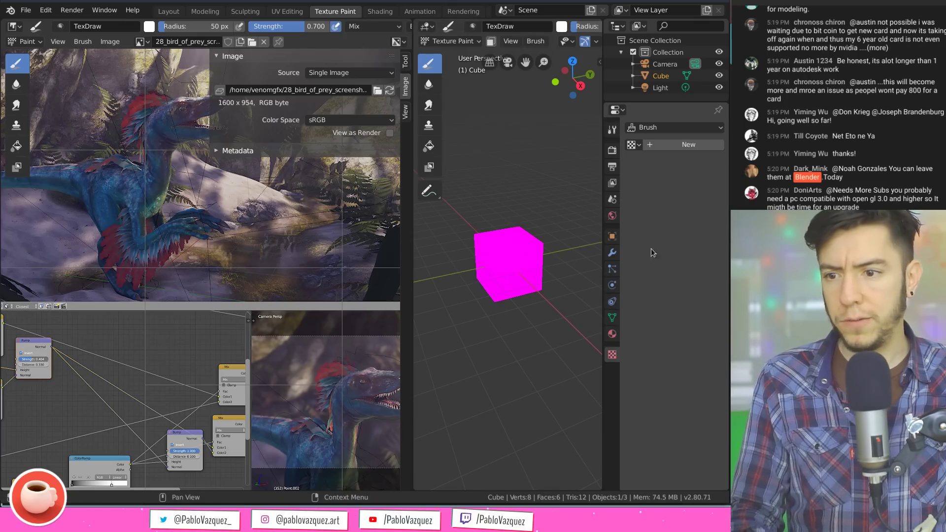
click(657, 146)
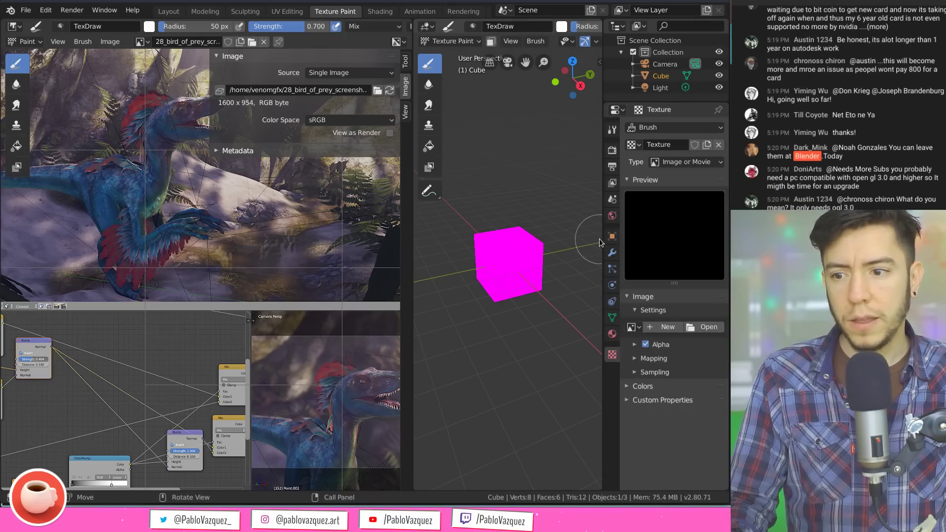
drag(604, 238, 498, 238)
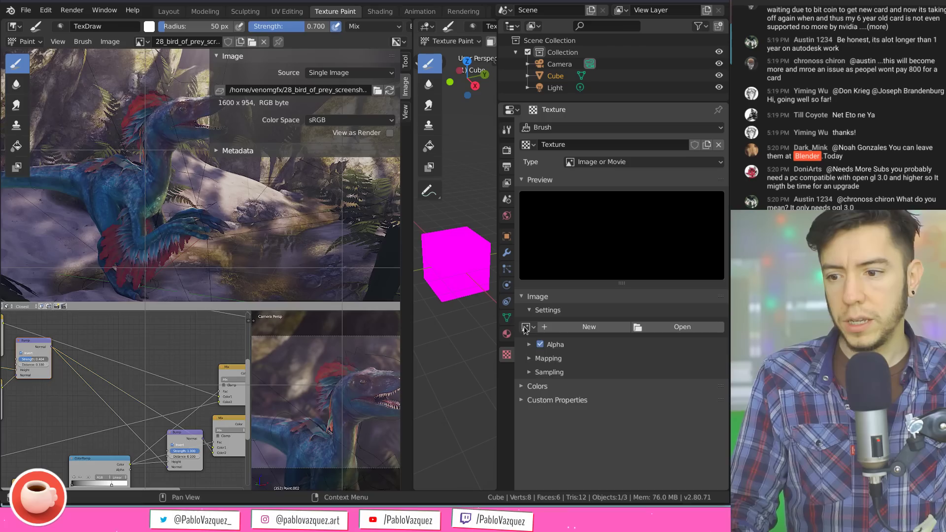
click(526, 327)
click(546, 348)
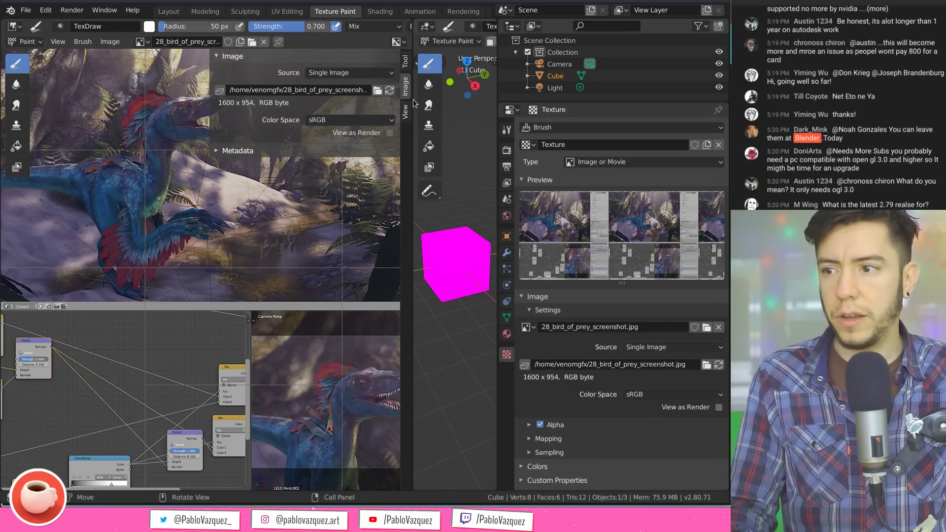
Enter Edit Mode on the cube in a widened 3D viewport, and start a new General file
drag(413, 124, 165, 148)
key(Tab)
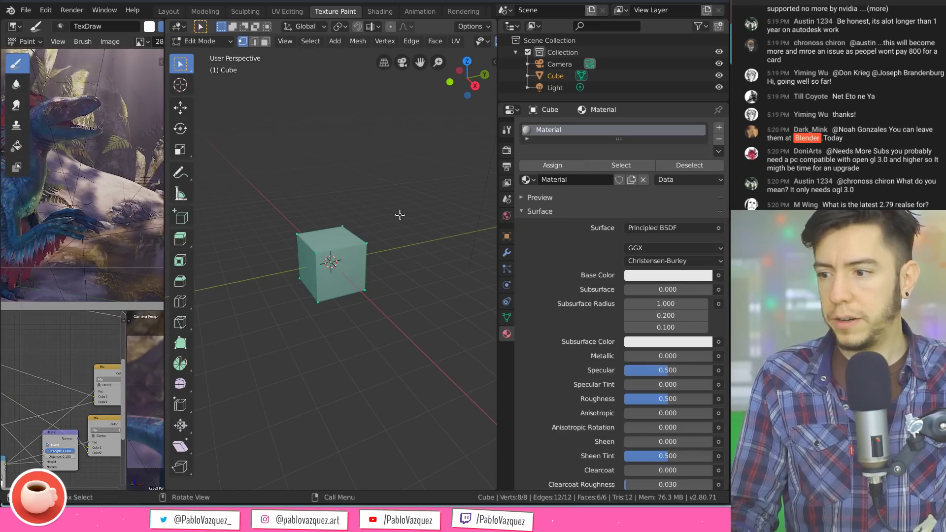
key(ctrl+n)
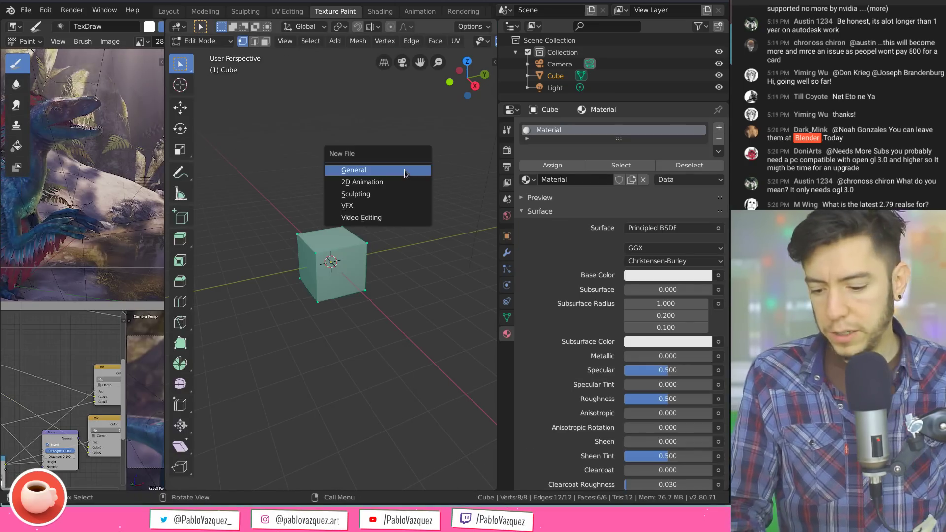
click(404, 170)
Delete the default cube and add a Monkey mesh in its place
click(280, 268)
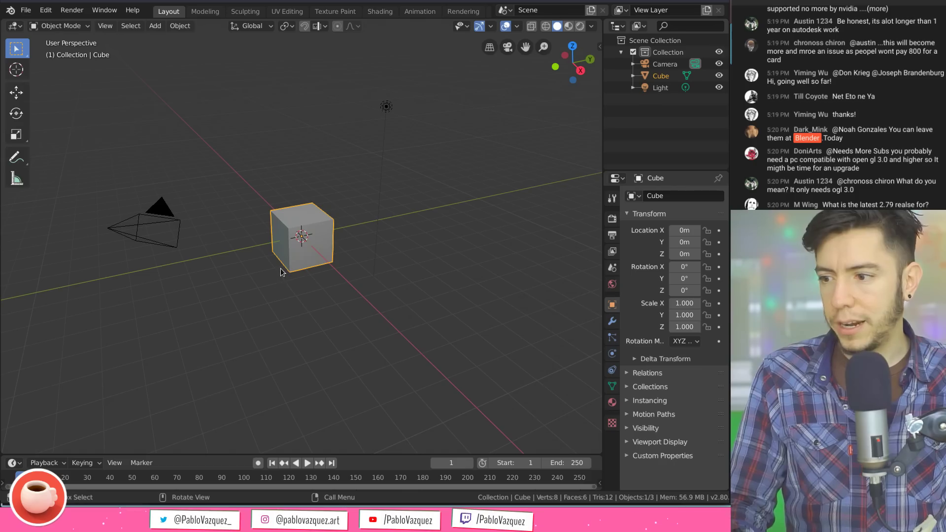
key(x)
click(310, 239)
key(shift+a)
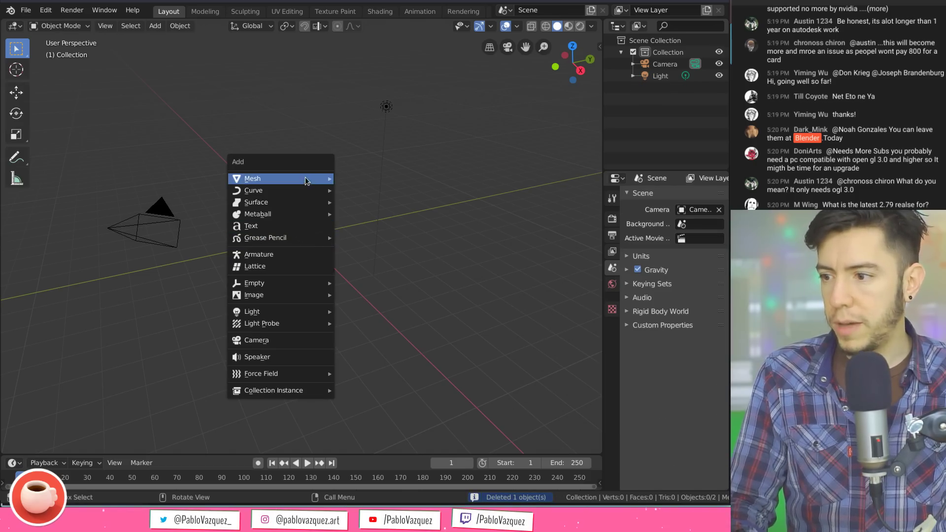
mouse_move(311, 179)
click(400, 290)
Apply a level 3 subdivision surface to the monkey, and view it in Edit Mode before returning to Object Mode
key(ctrl+3)
scroll(345, 256, up, 5)
middle_drag(345, 256, 355, 254)
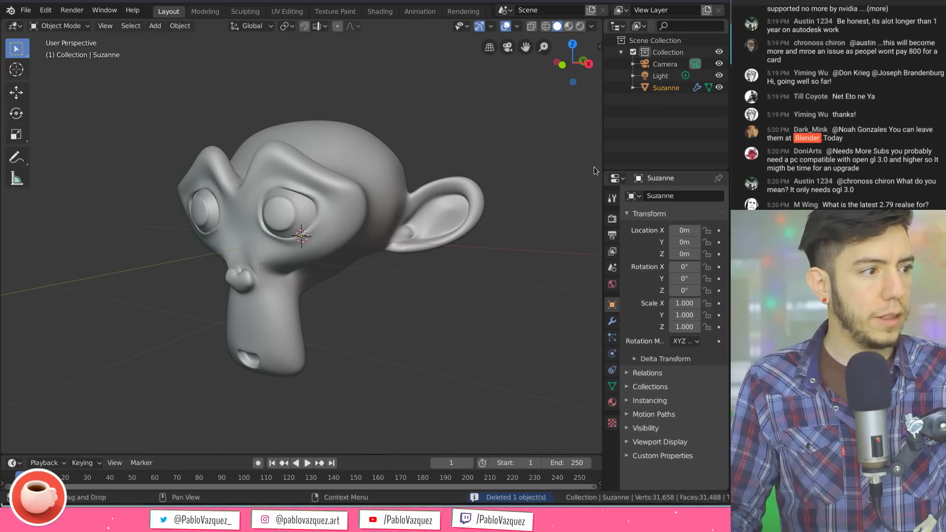
click(285, 232)
key(Tab)
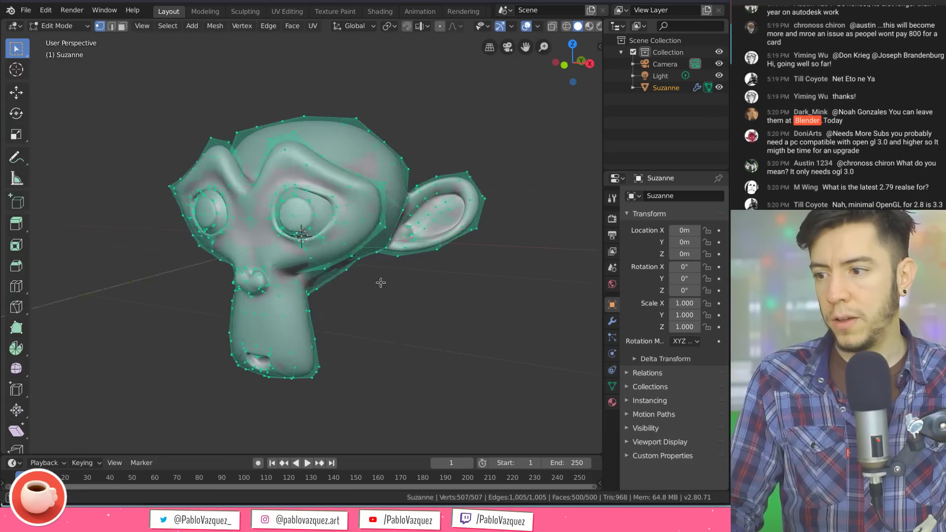
key(Tab)
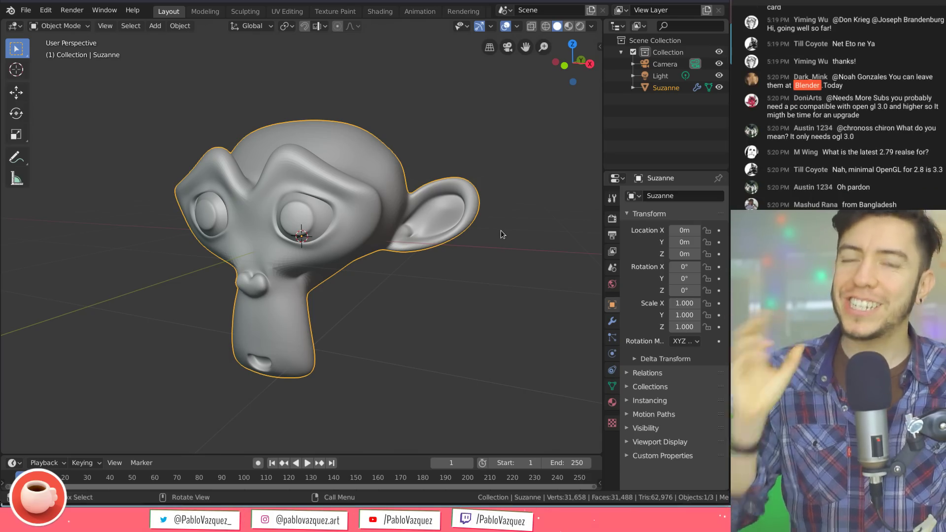
Set the solid viewport shading's lighting to MatCap
click(591, 26)
click(589, 81)
click(617, 81)
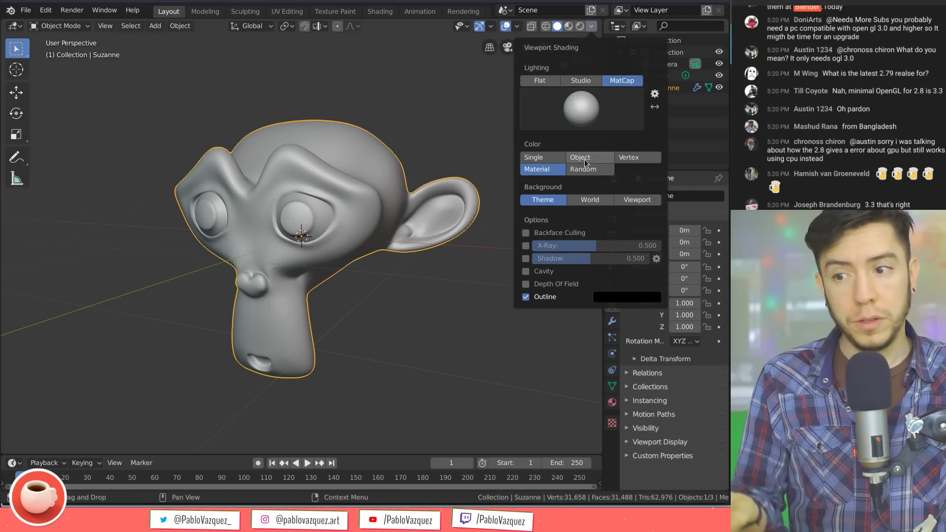
Duplicate the monkey twice, placing one copy beside the original and the other in front between them
scroll(351, 232, down, 4)
key(shift+d)
click(522, 253)
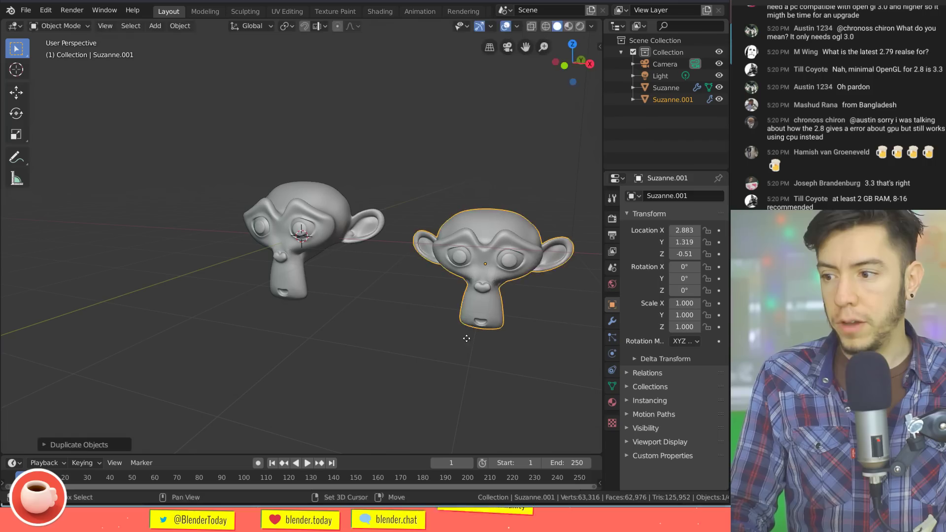
key(shift+d)
click(444, 303)
Try the Random and Single viewport shading colors with MatCap lighting, and return the color to Material
click(592, 25)
click(587, 170)
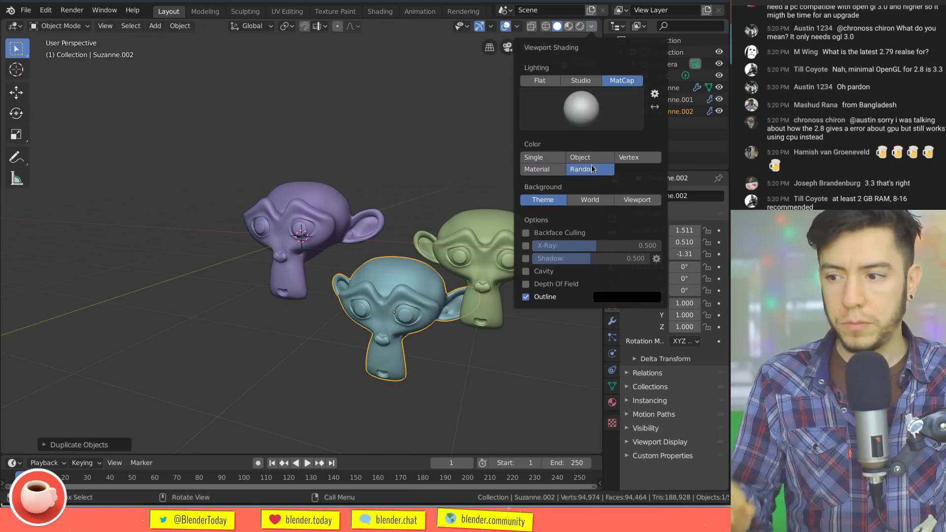
click(542, 158)
click(591, 161)
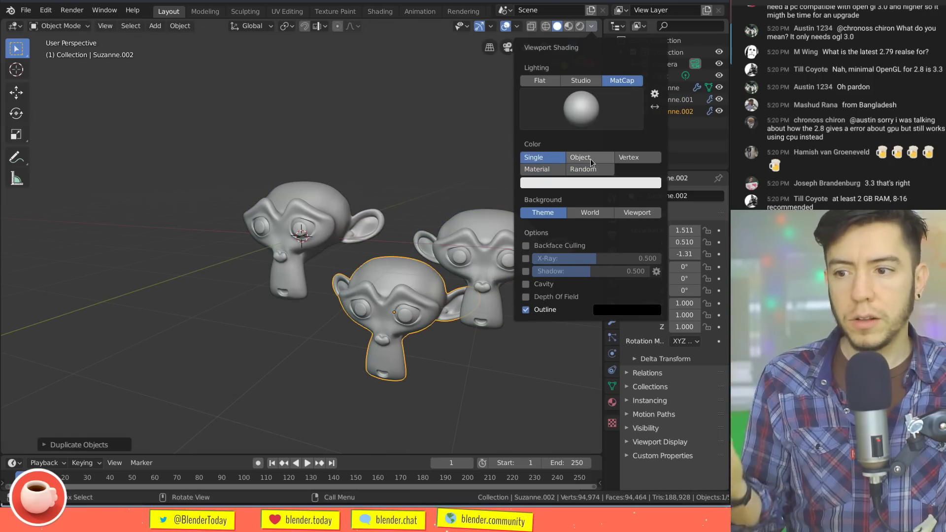
click(562, 171)
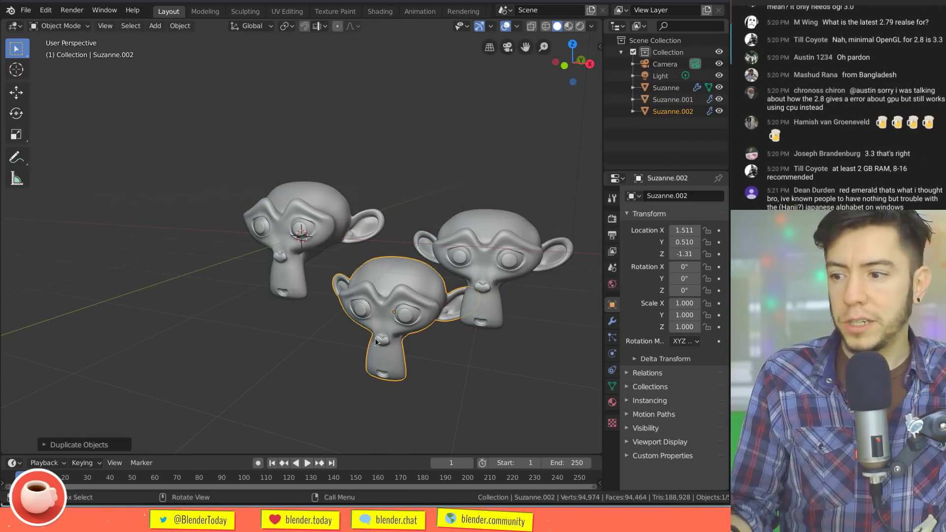
Give the front monkey a new material and set its Viewport Display color to red
click(612, 403)
scroll(668, 392, down, 10)
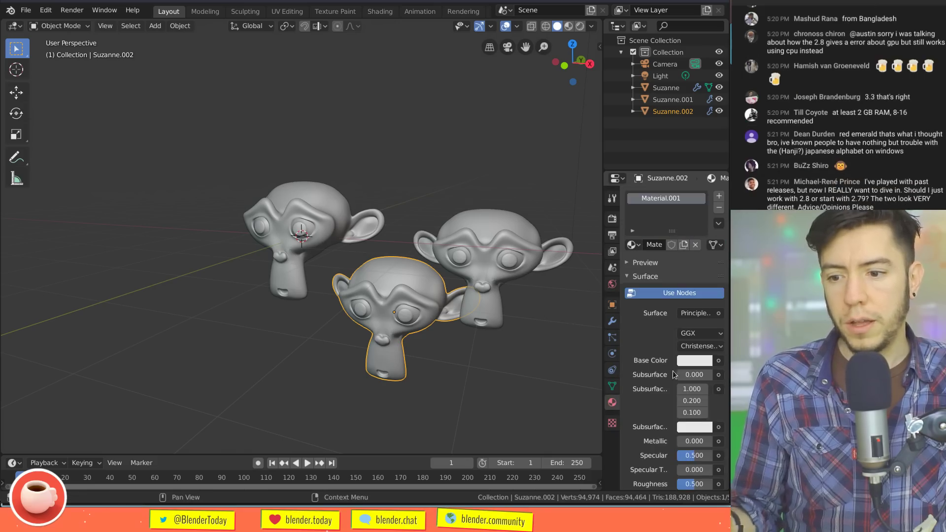
key(a)
click(663, 306)
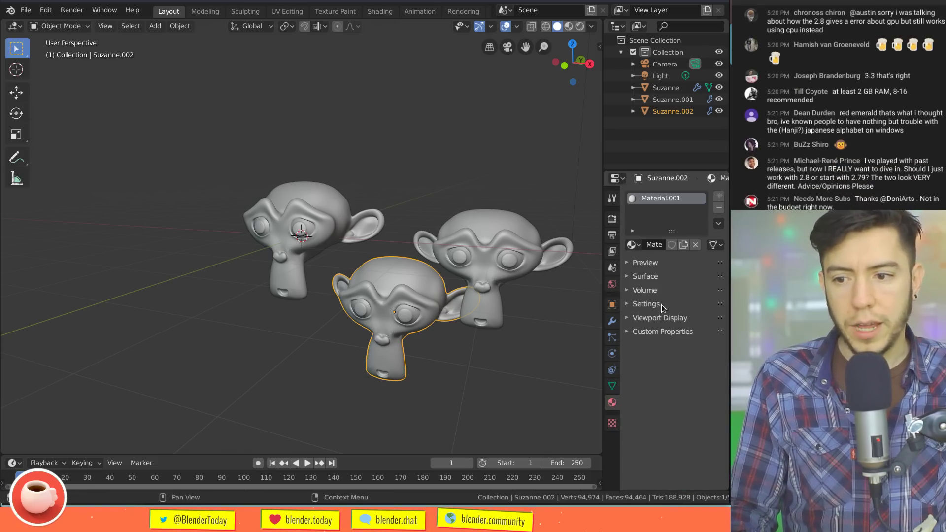
click(665, 318)
click(690, 335)
click(655, 249)
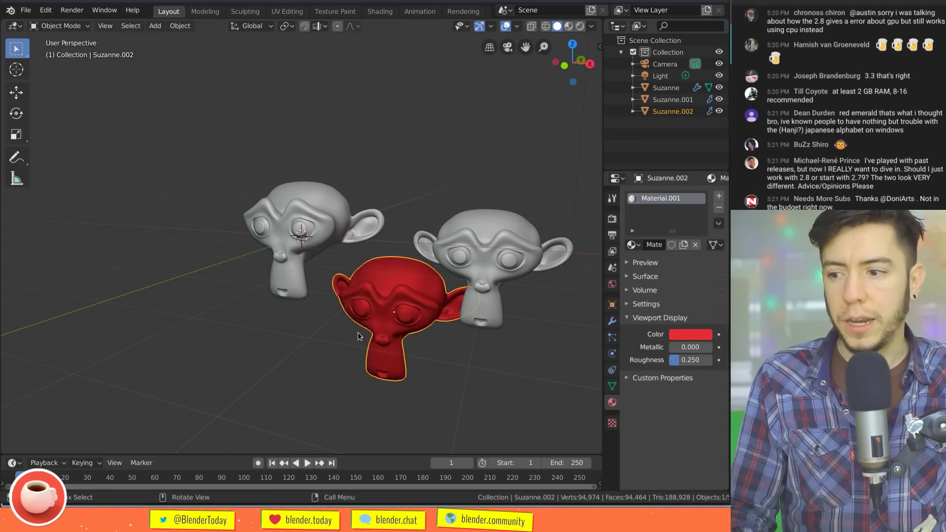
Deselect everything, browse the available MatCaps with the Material color option active, and select the original monkey
key(alt+a)
click(591, 25)
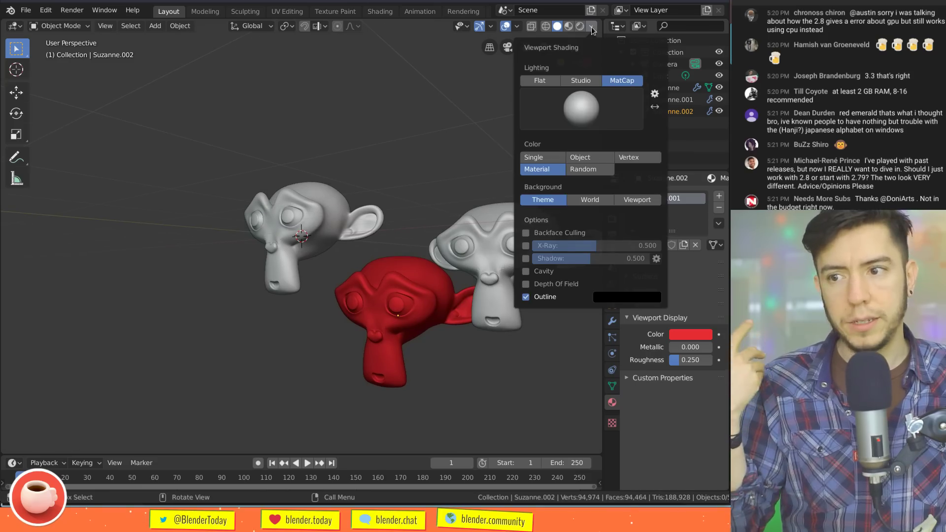
click(598, 110)
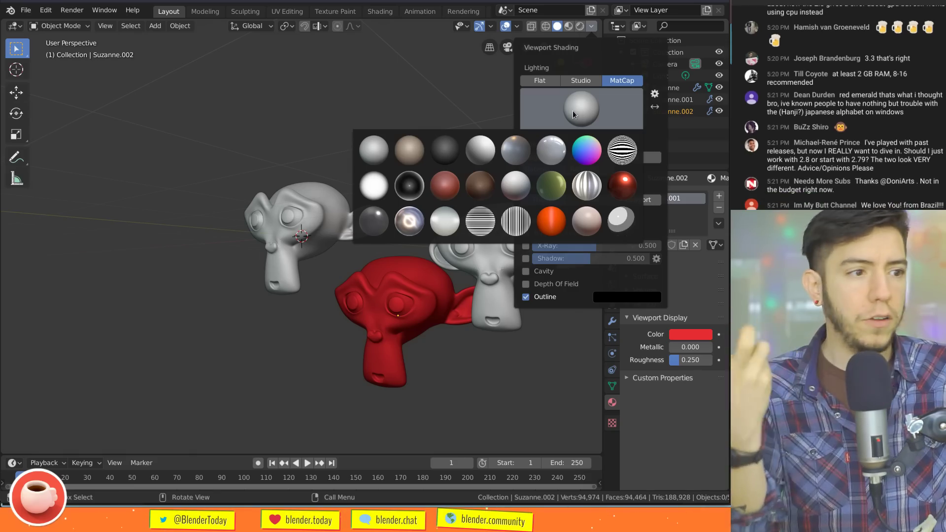
mouse_move(270, 207)
middle_down()
mouse_move(332, 246)
mouse_move(300, 245)
middle_up()
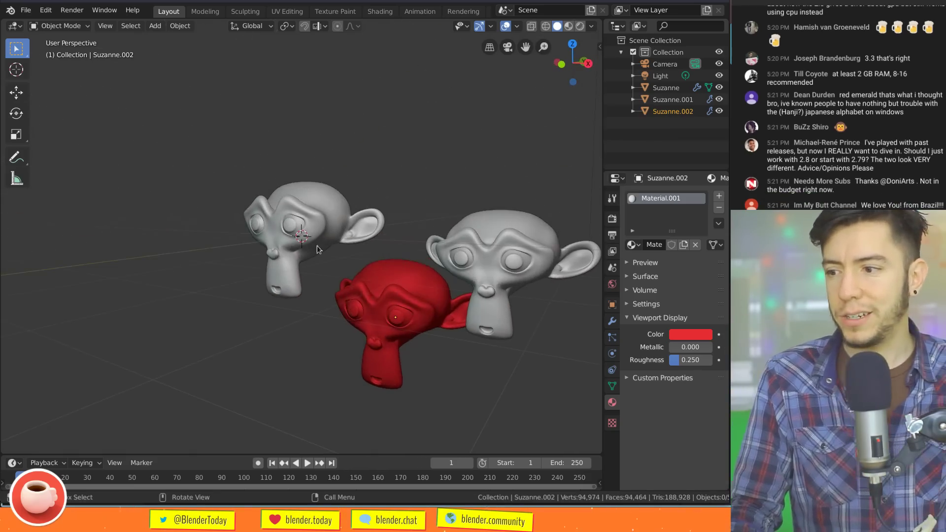
scroll(317, 249, up, 4)
click(312, 172)
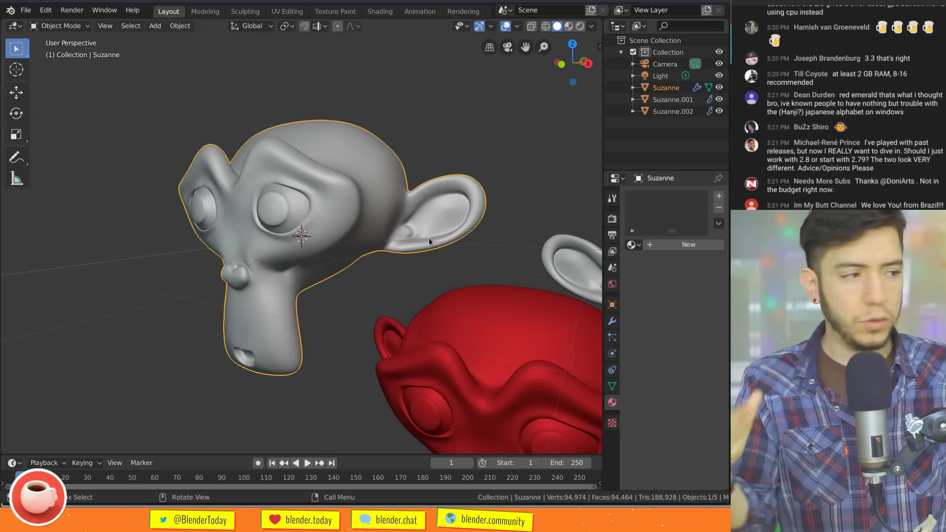
Load the factory settings from the defaults
click(26, 10)
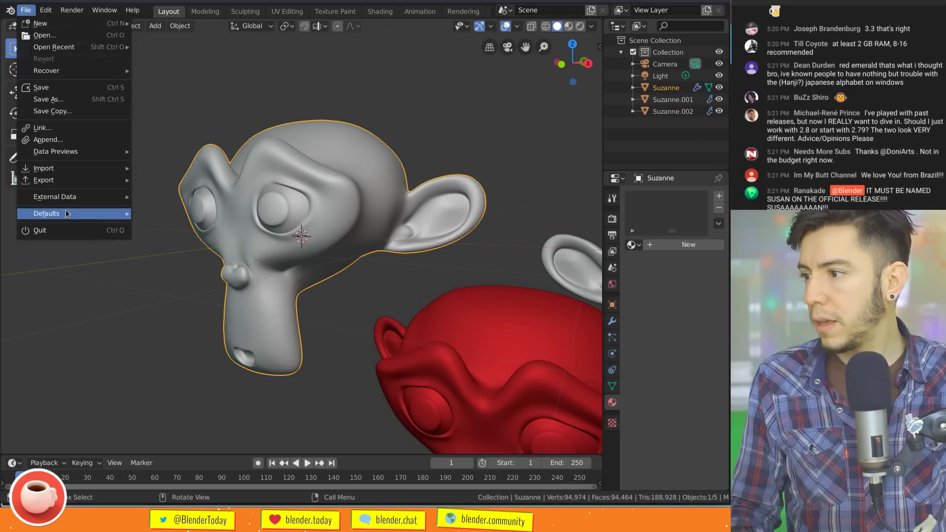
mouse_move(68, 213)
click(188, 226)
click(189, 225)
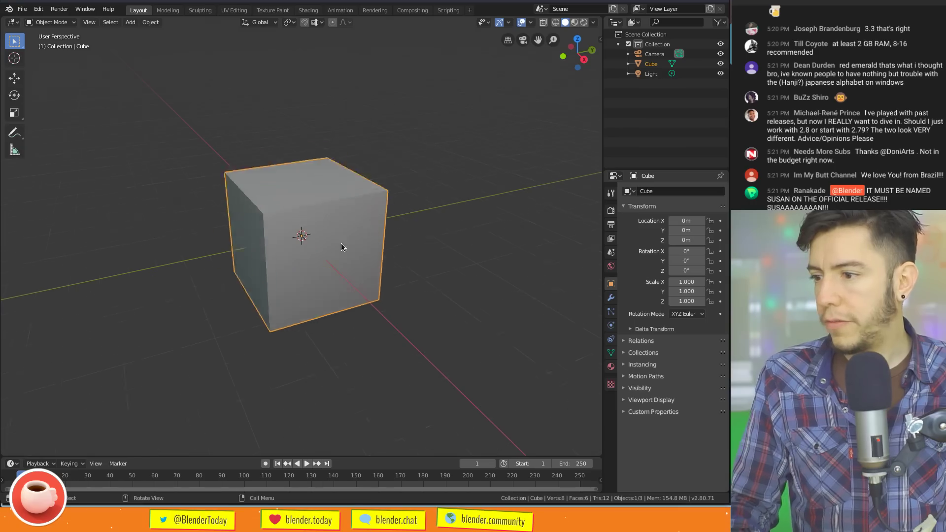
Glance at the default cube in Edit Mode and delete it from the scene
key(Tab)
middle_drag(342, 243, 387, 234)
key(Tab)
key(shift+a)
mouse_move(386, 235)
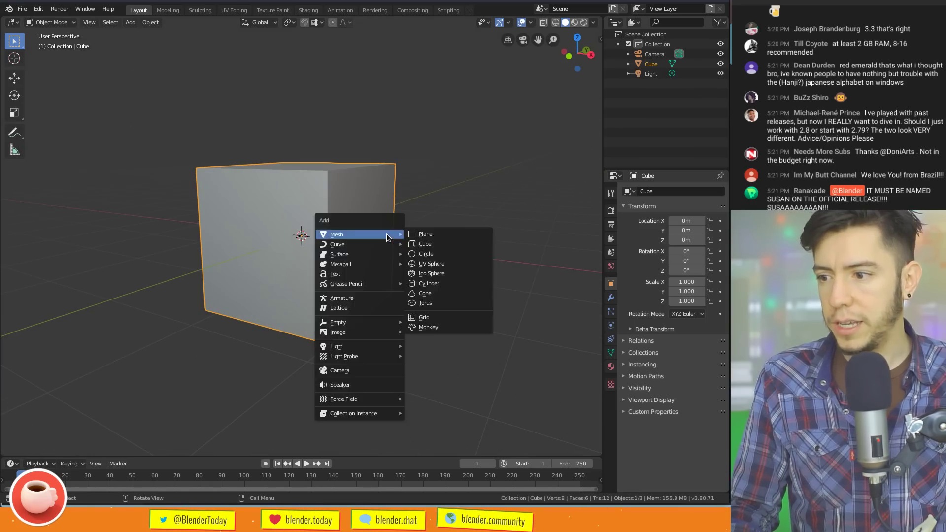
key(Escape)
key(x)
click(357, 242)
Add a monkey mesh and give it a level 3 subdivision surface
key(shift+a)
mouse_move(360, 243)
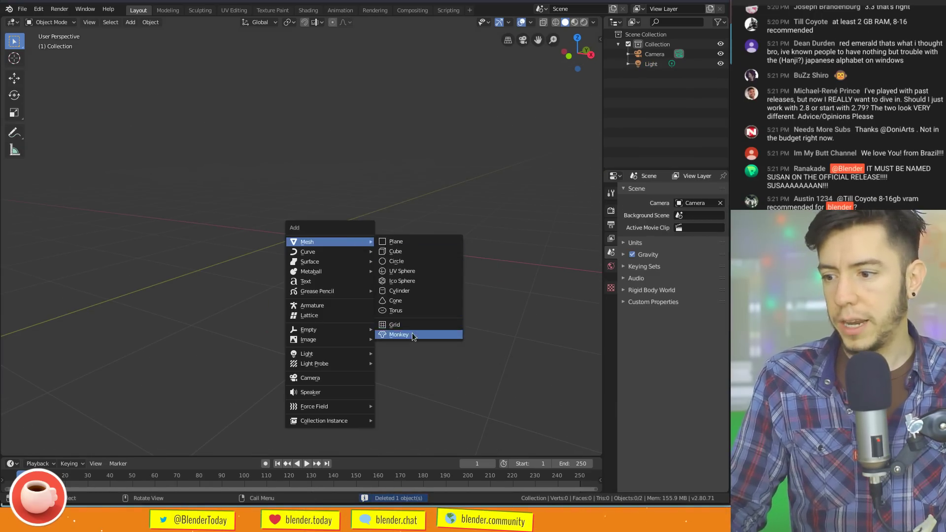
click(412, 336)
key(ctrl+3)
Examine the monkey's mesh in Edit Mode with X-ray on and off, and return to Object Mode
key(Tab)
scroll(400, 277, up, 5)
scroll(400, 277, down, 4)
mouse_move(384, 284)
middle_down()
mouse_move(400, 277)
mouse_move(365, 281)
middle_up()
key(alt+z)
key(alt+z)
middle_drag(303, 250, 335, 249)
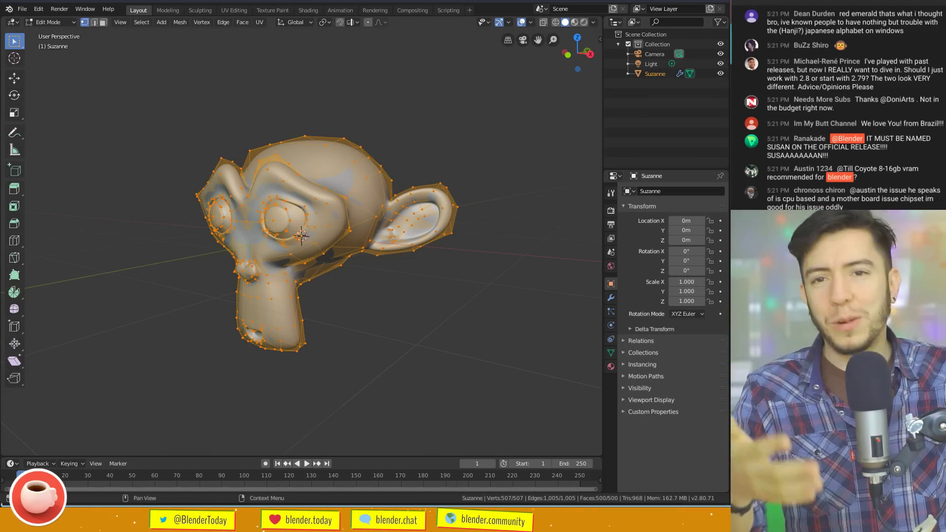
key(Tab)
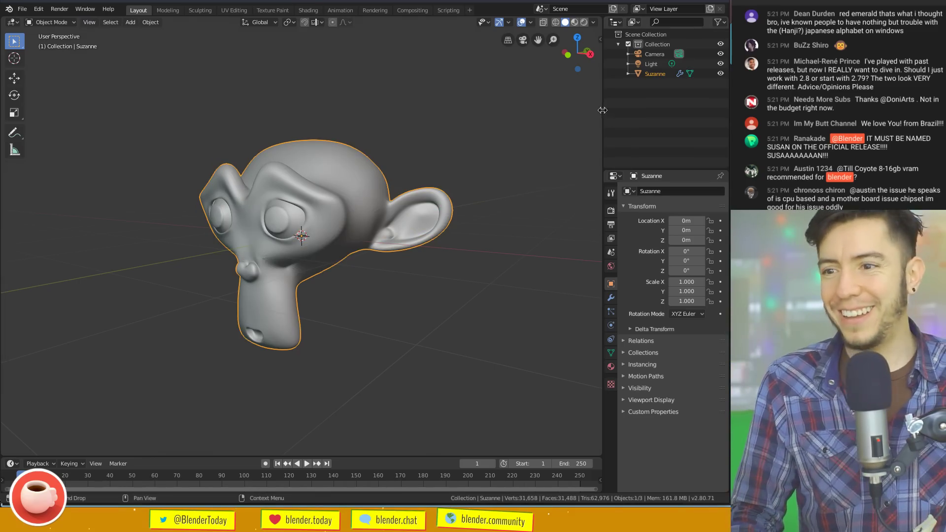
Widen the Outliner and Properties editors and set the interface Resolution Scale to 1.2 in the preferences
click(596, 116)
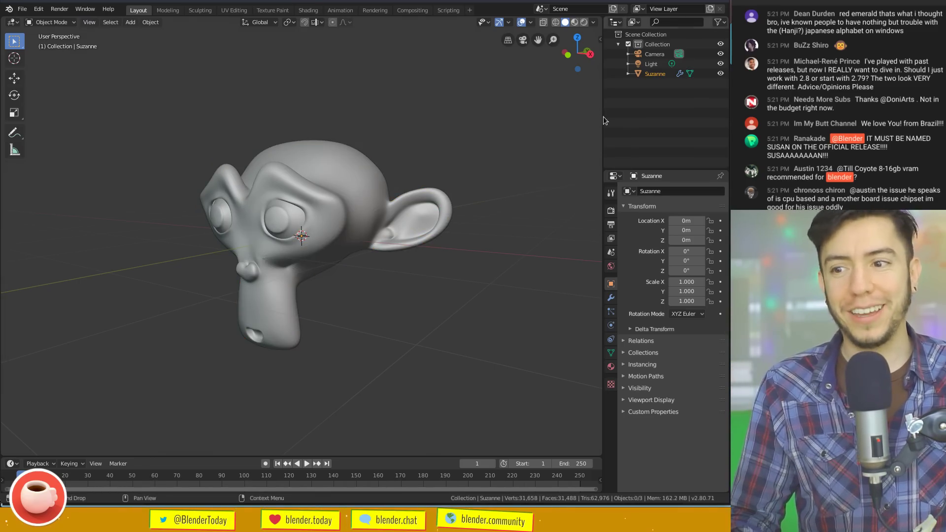
drag(602, 114, 517, 129)
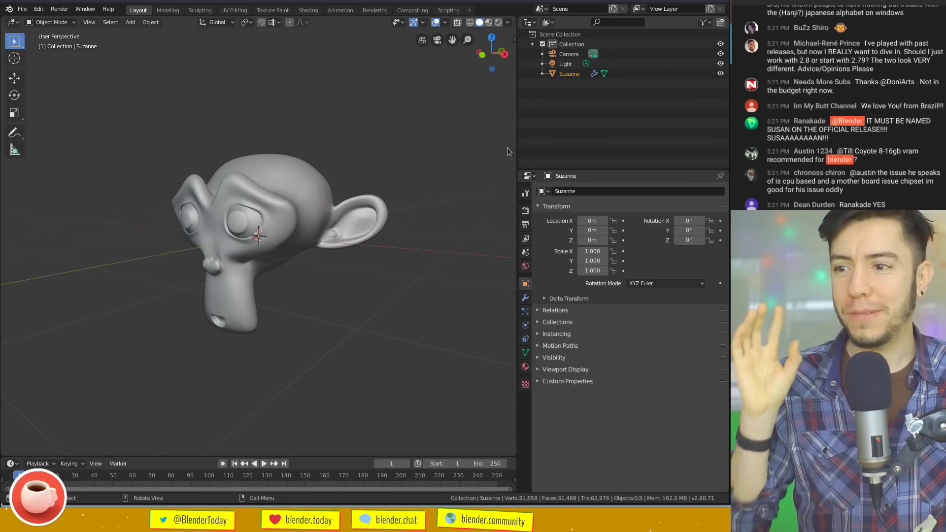
key(F4)
click(331, 141)
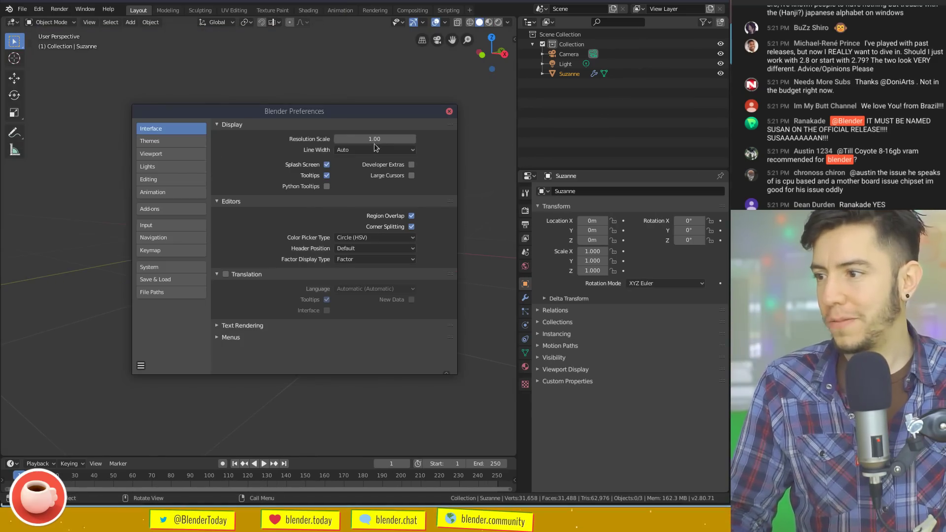
click(384, 139)
text(1.2)
key(Return)
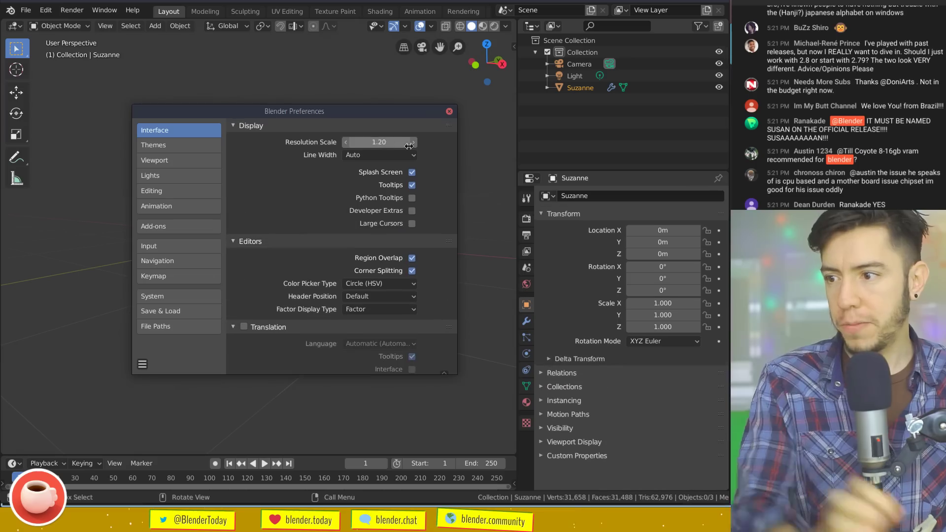
click(450, 111)
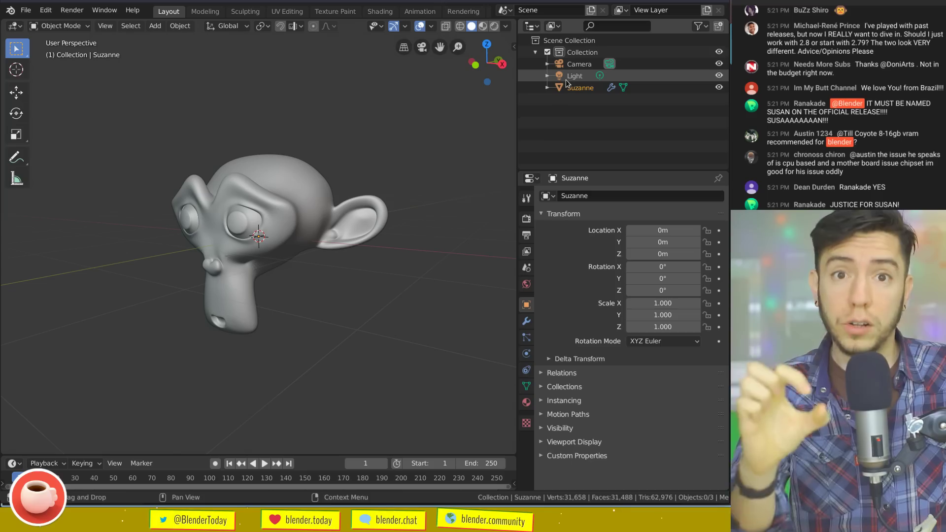
Select the light, camera and Suzanne in turn in the Outliner, and expand Suzanne's contents
click(566, 80)
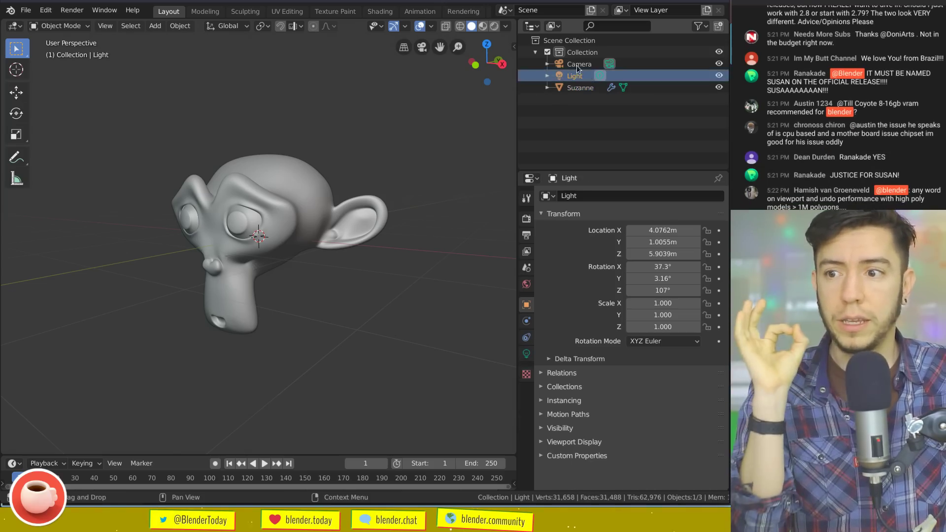
click(577, 65)
click(576, 76)
click(585, 89)
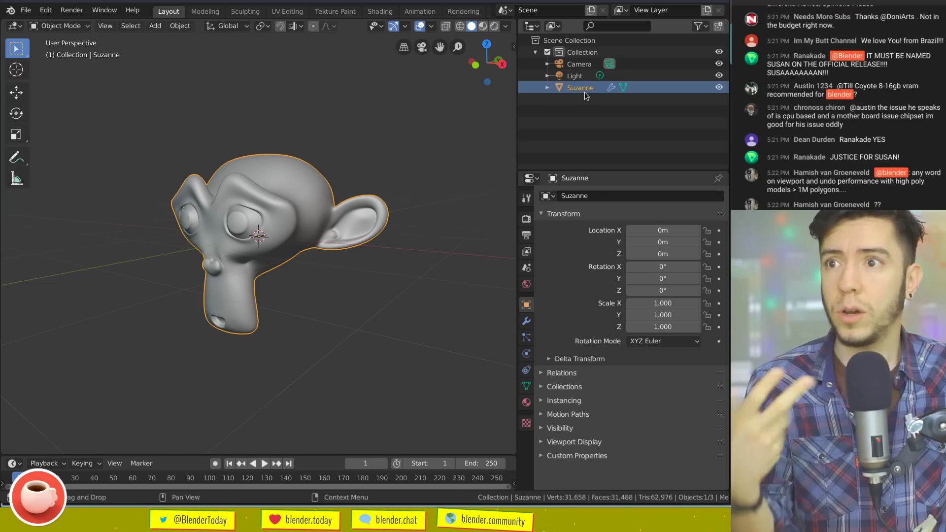
click(548, 88)
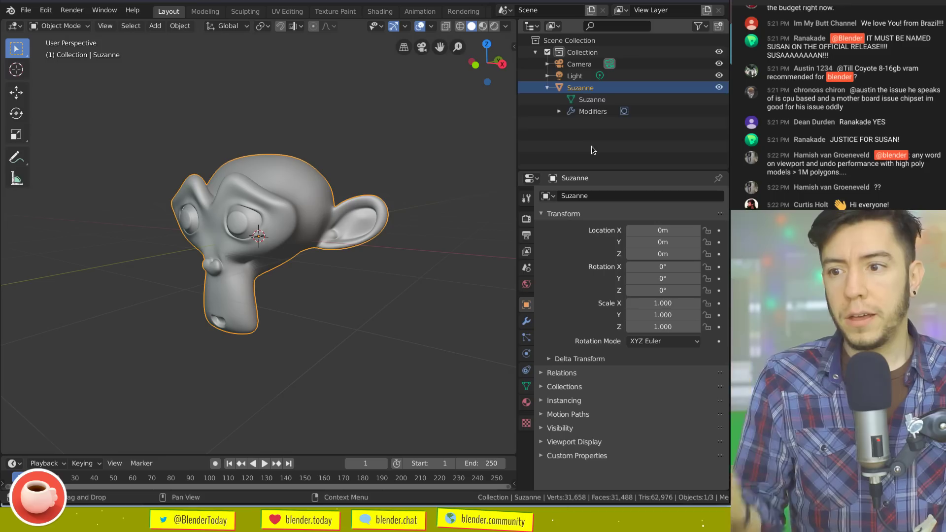
click(578, 64)
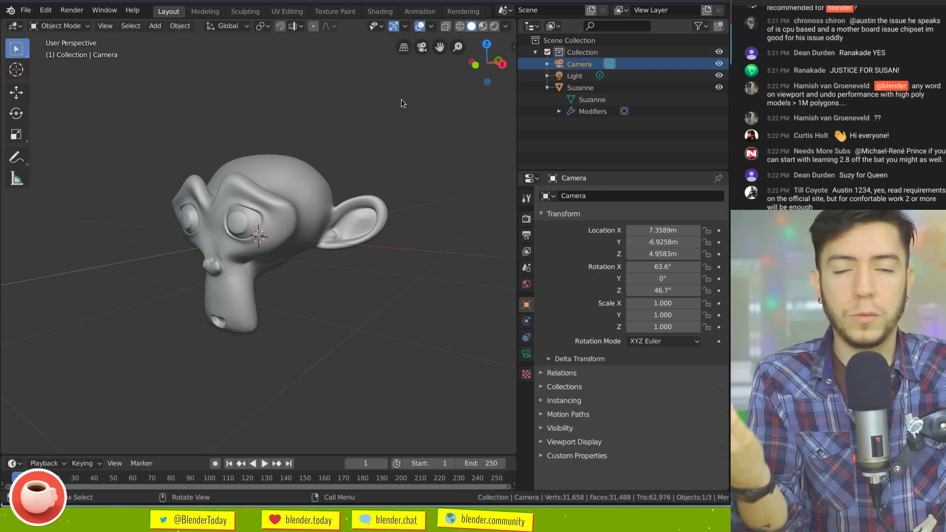
click(619, 88)
click(621, 78)
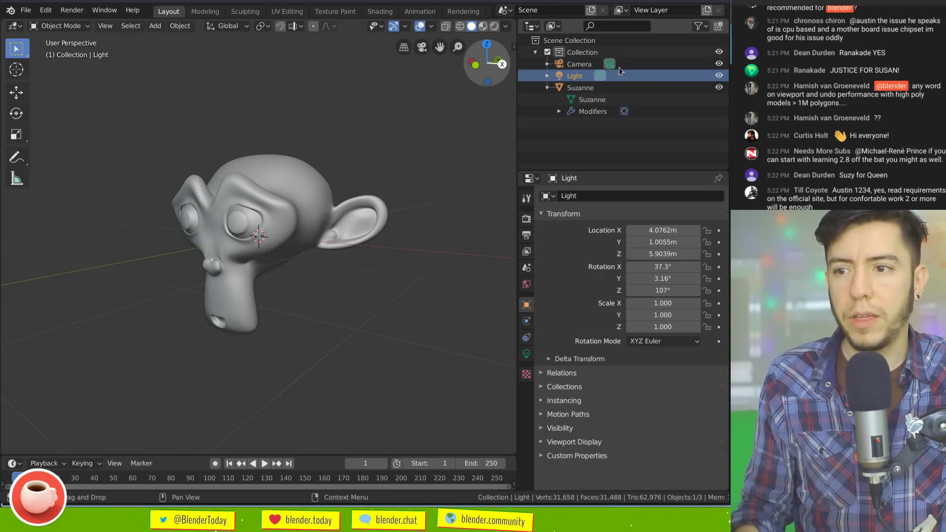
Raise the interface Resolution Scale to 1.67 and widen the Outliner and Properties editors further
key(F4)
click(394, 142)
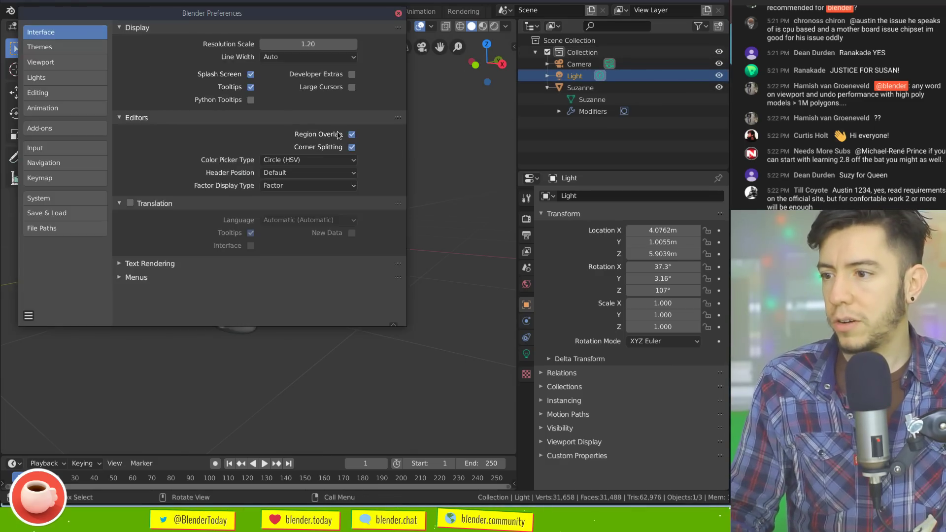
drag(374, 144, 417, 144)
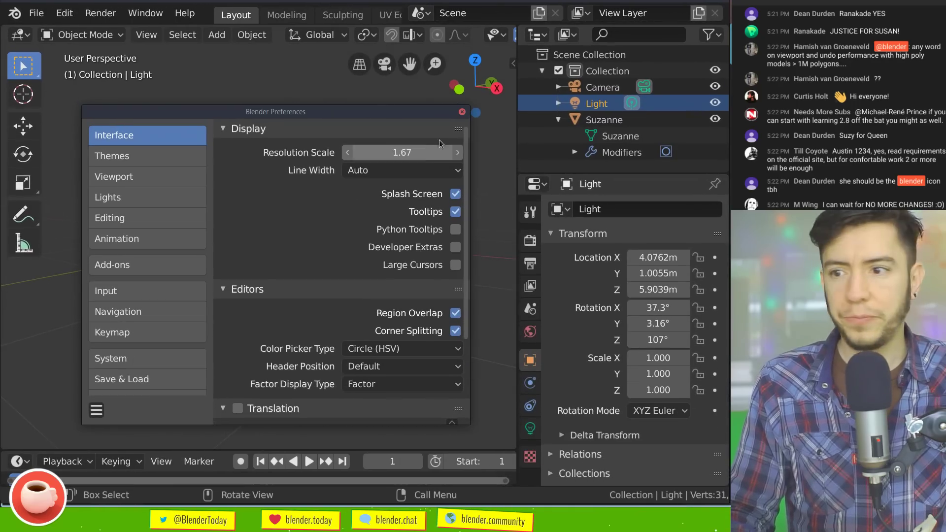
drag(517, 127, 419, 128)
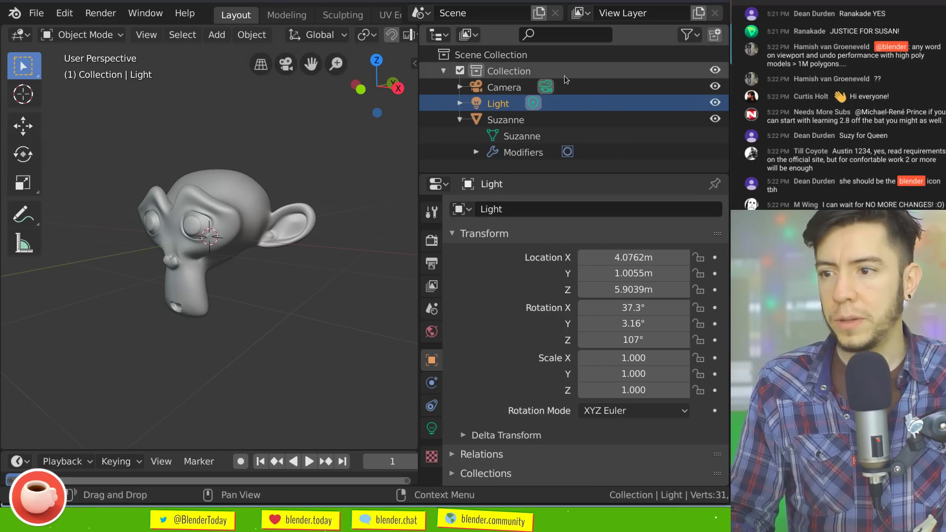
Switch Suzanne in and out of Edit Mode using its mesh data in the Outliner, ending in Object Mode
click(542, 124)
click(542, 137)
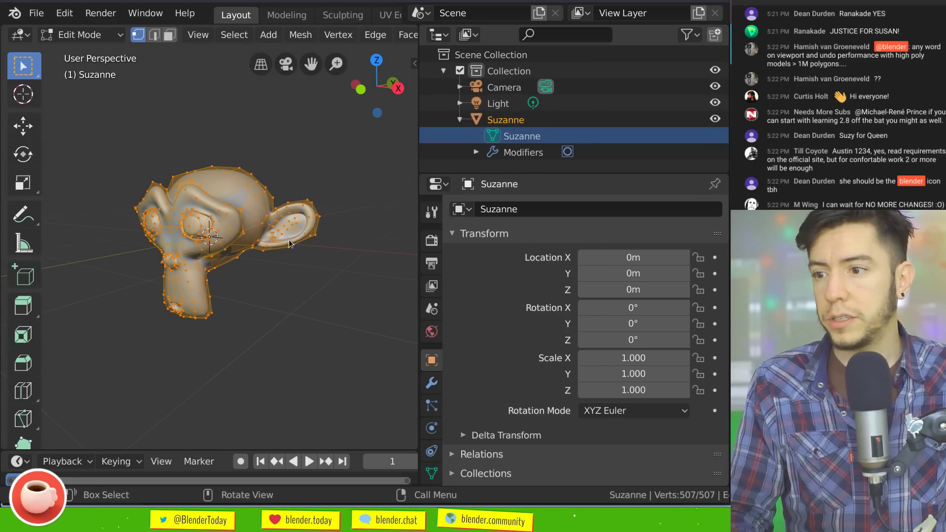
key(Tab)
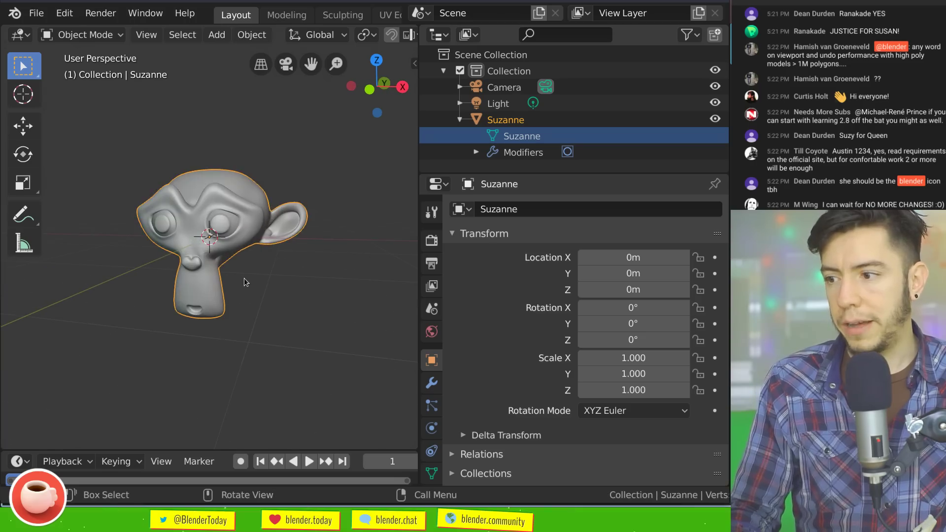
key(Tab)
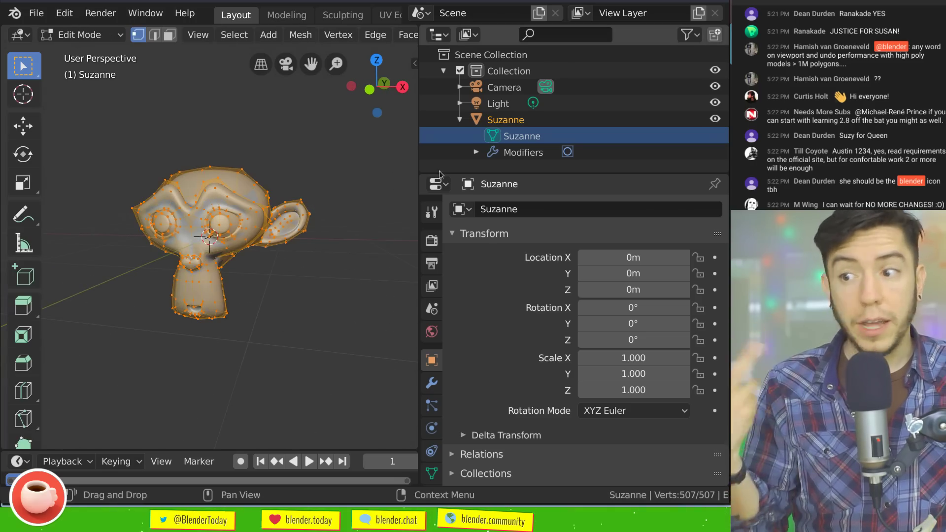
click(495, 136)
scroll(207, 302, down, 4)
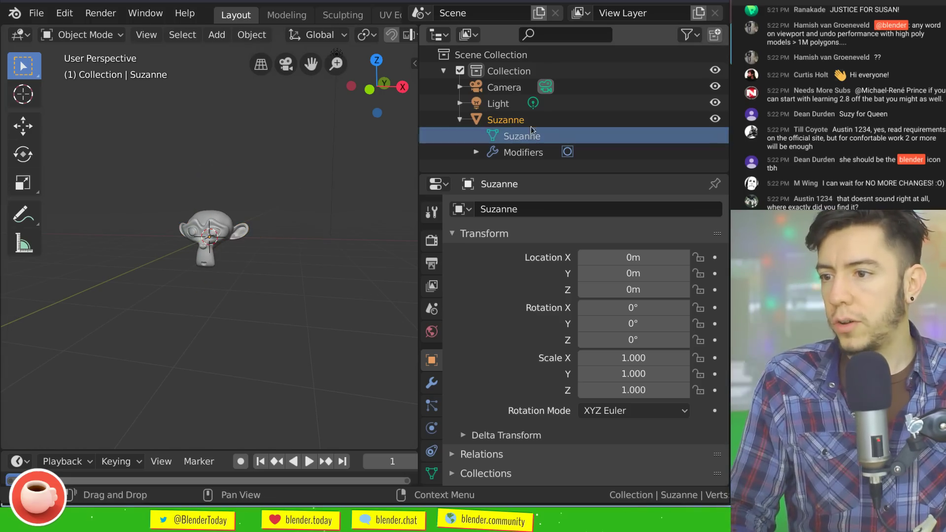
Duplicate the monkey twice, placing one copy above and beyond the original and the other below it
click(509, 105)
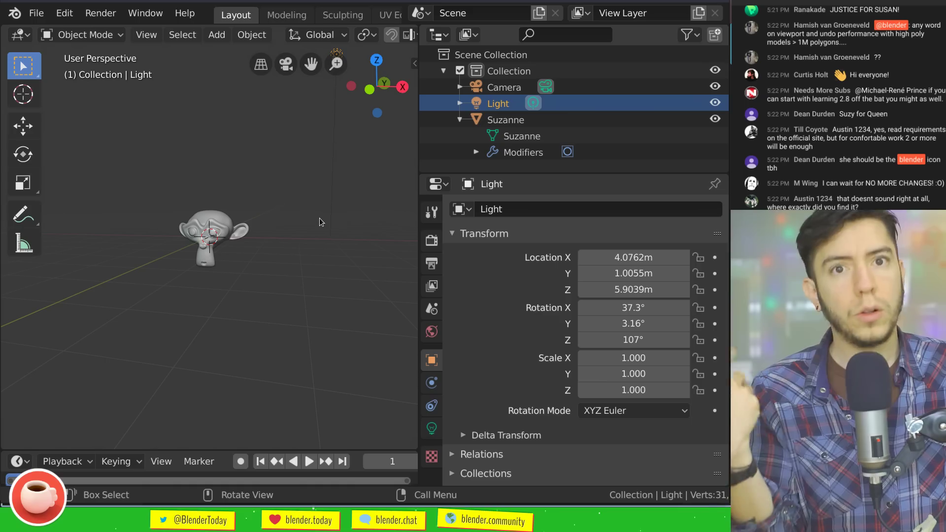
click(217, 229)
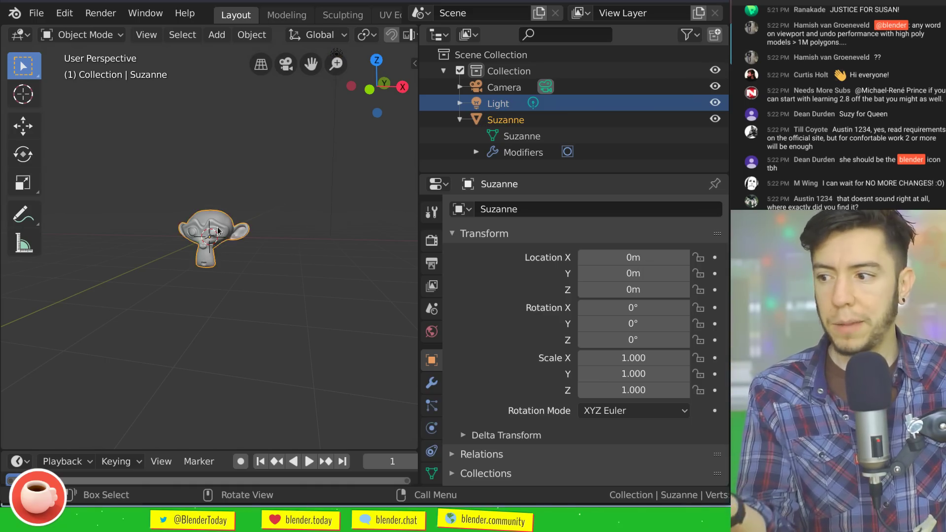
scroll(219, 235, down, 3)
key(shift+d)
click(279, 207)
key(shift+d)
click(232, 312)
Select all three monkeys and make the Outliner taller so that every object is listed
shift+click(217, 240)
shift+click(270, 198)
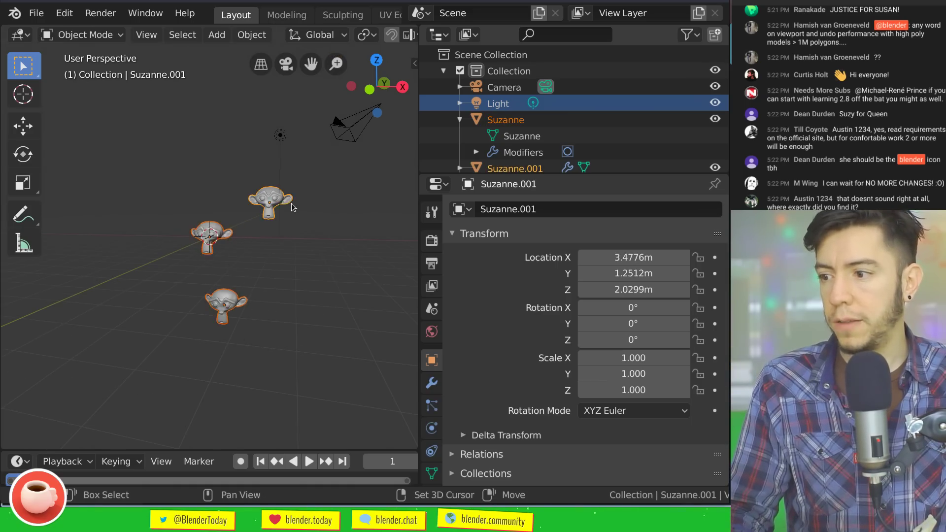
key(g)
key(Escape)
scroll(271, 189, up, 4)
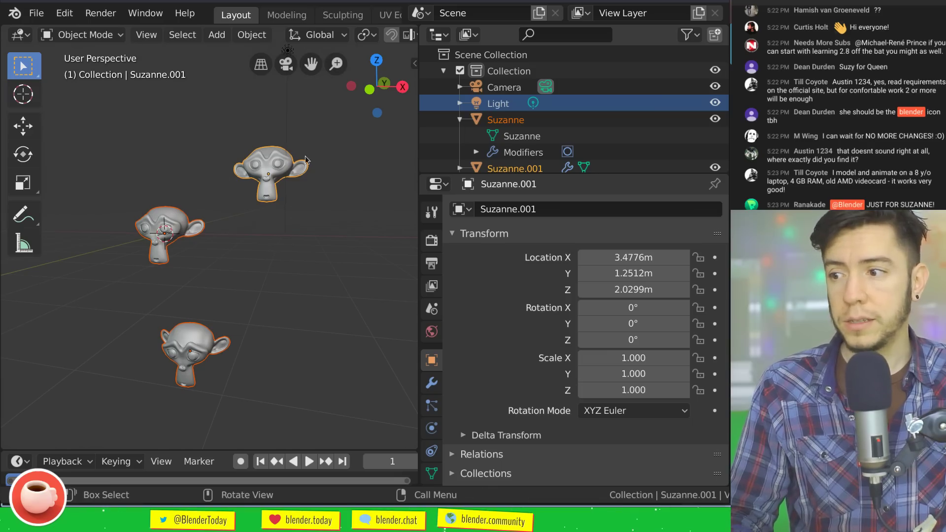
drag(575, 175, 586, 355)
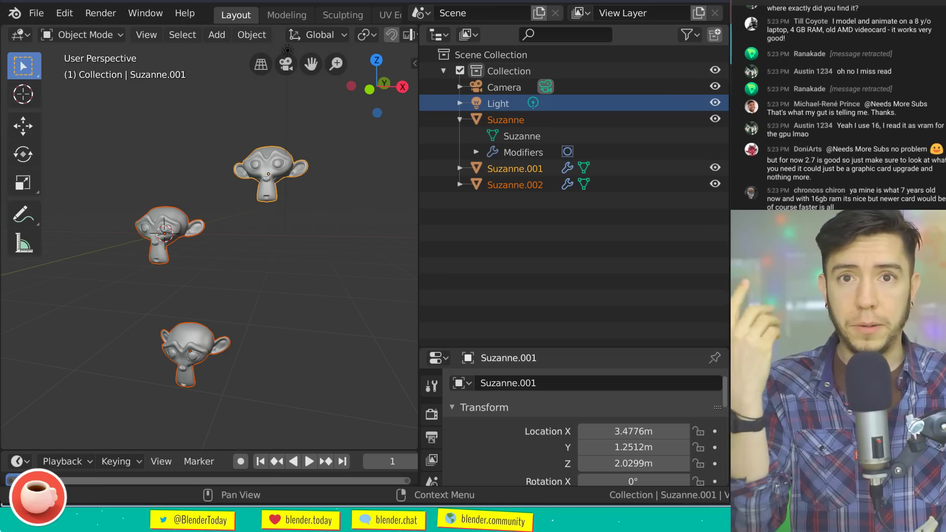
Step through the Outliner rows, including Suzanne.002, and put the original Suzanne into Edit Mode
key(Down)
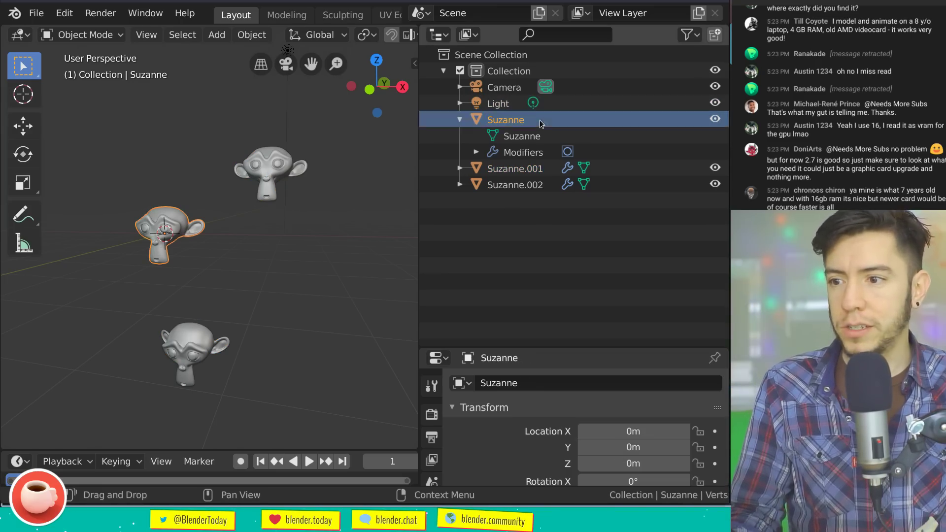
key(Down)
key(Down)
key(Up)
click(543, 120)
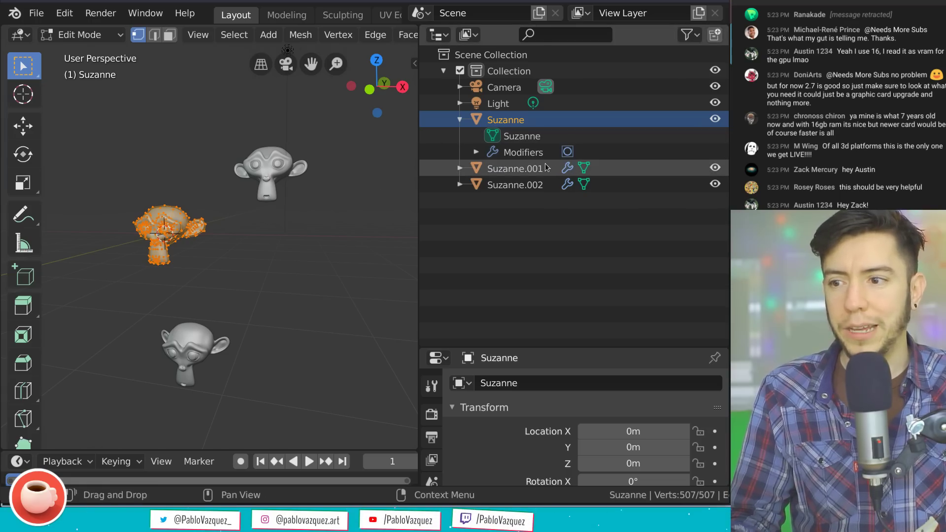
click(515, 185)
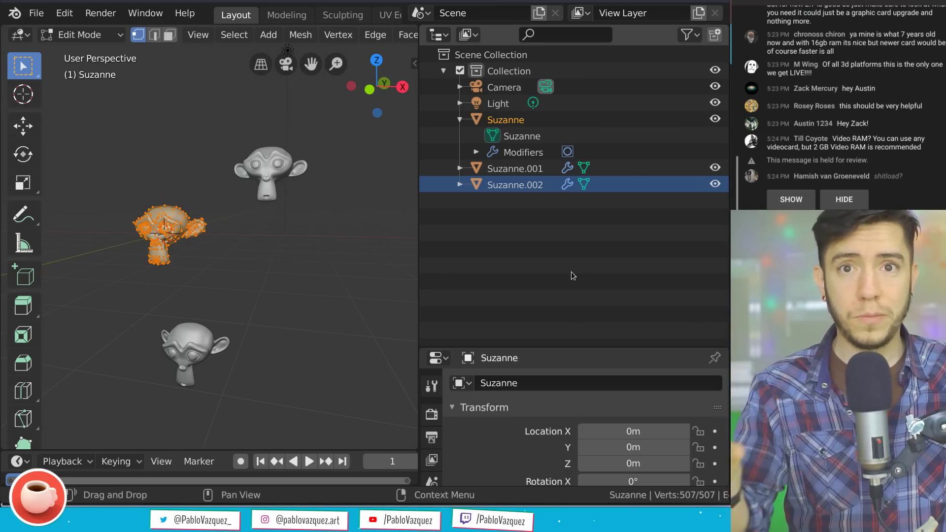
click(520, 207)
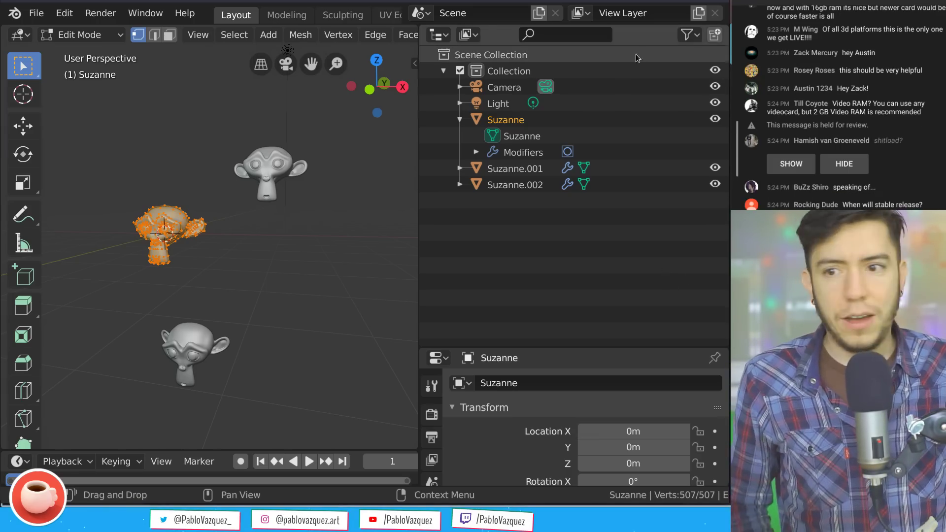
Show the Selectable restriction toggle column in the Outliner and hide it again
click(690, 35)
click(579, 86)
click(690, 38)
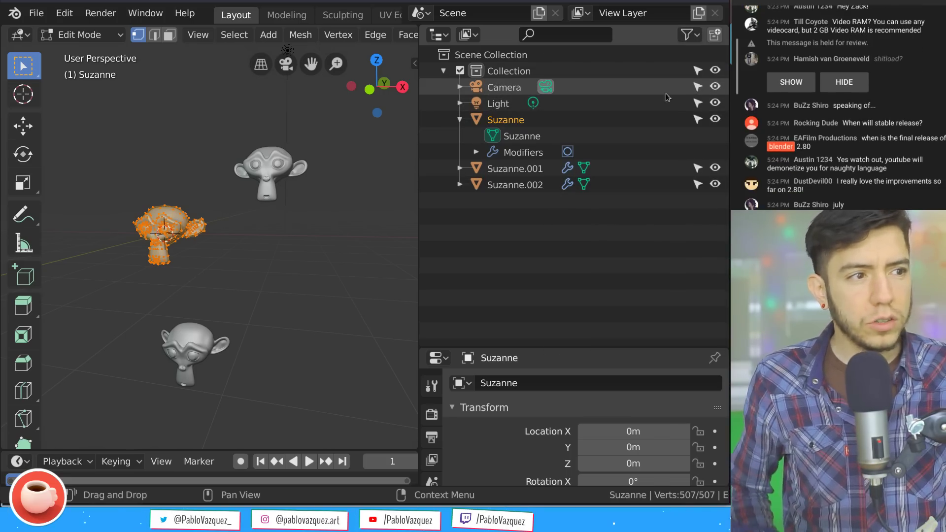
click(691, 39)
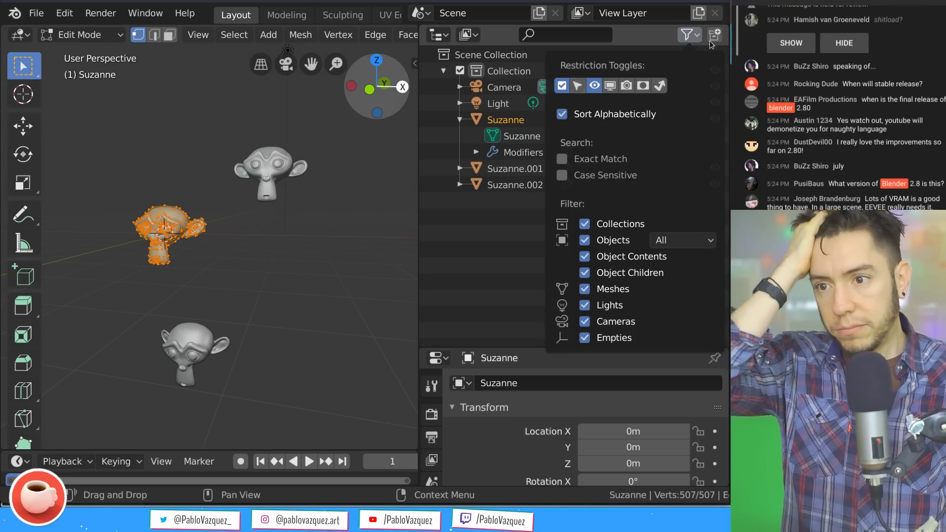
click(685, 37)
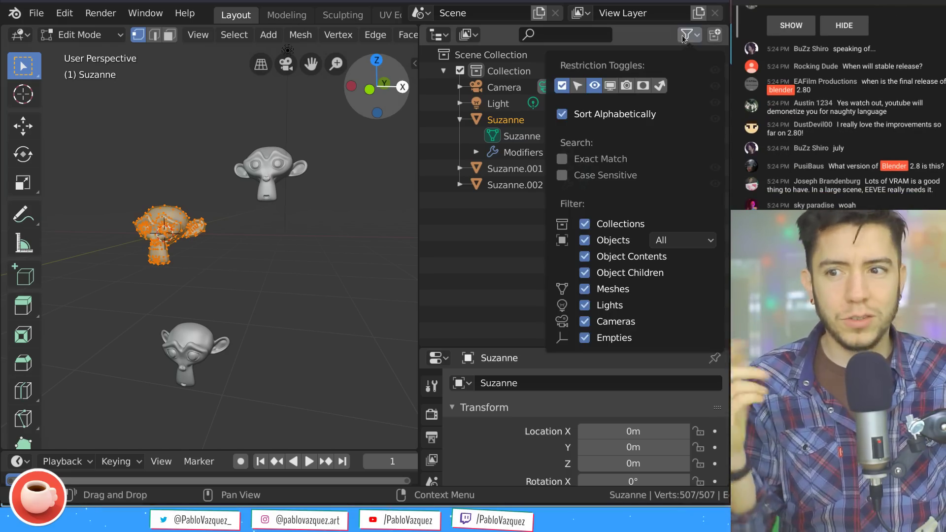
click(689, 37)
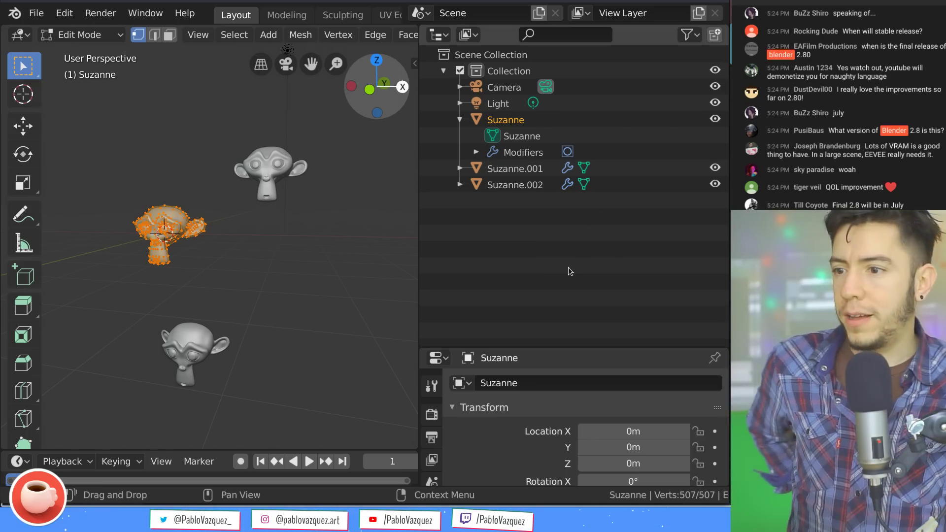
Open the Preferences window and reposition it on screen over the 3D viewport
key(F4)
click(572, 285)
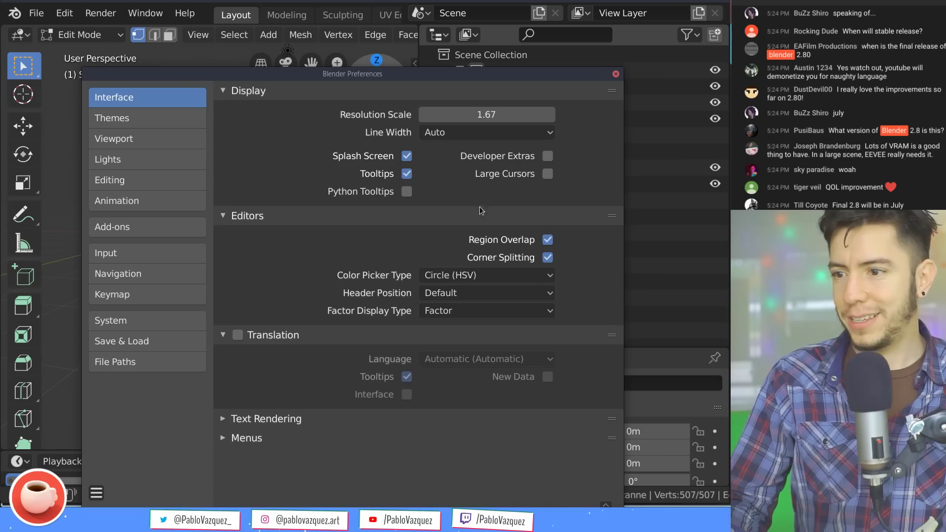
alt+right_drag(506, 171, 498, 194)
alt+drag(499, 194, 593, 336)
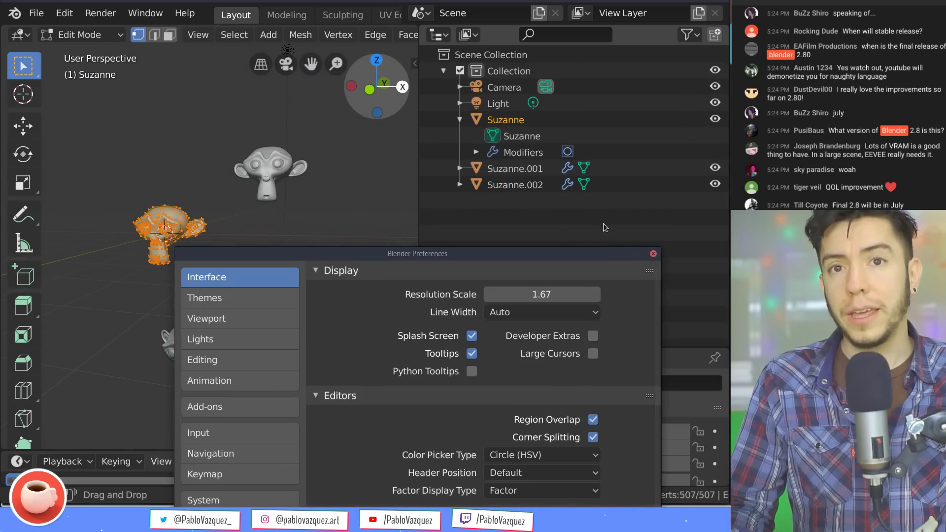
alt+drag(523, 315, 247, 93)
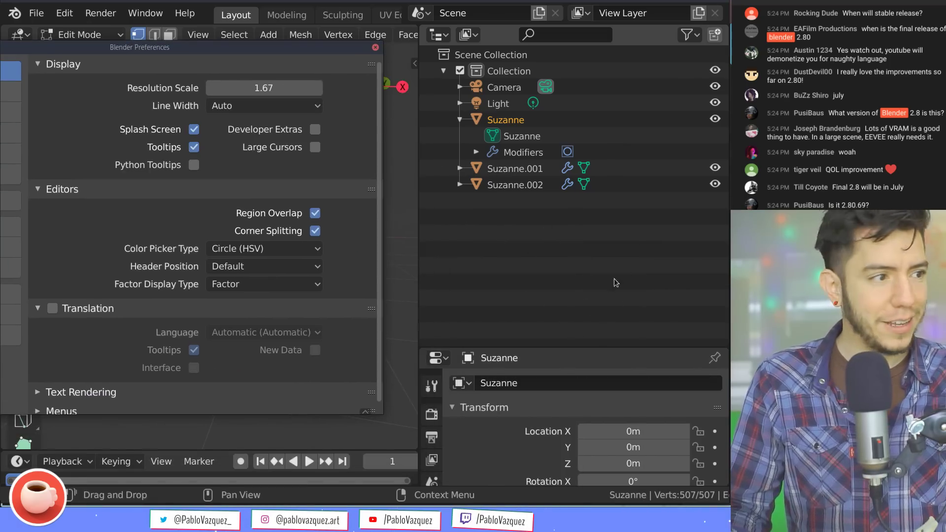
alt+drag(213, 173, 242, 159)
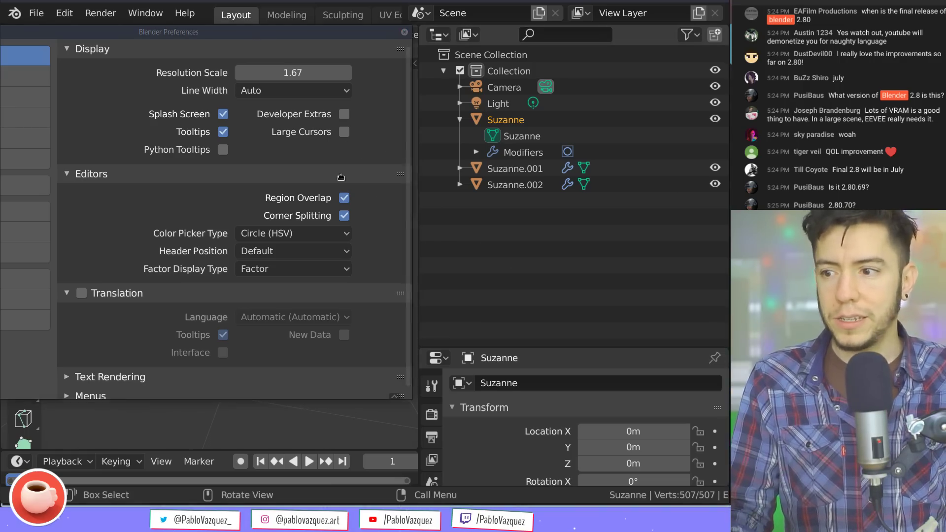
drag(256, 34, 317, 318)
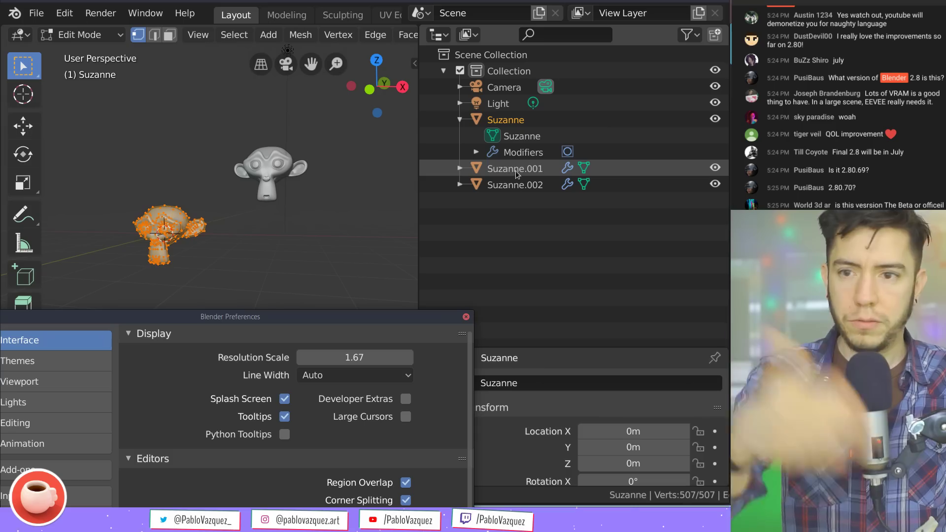
alt+drag(418, 401, 506, 202)
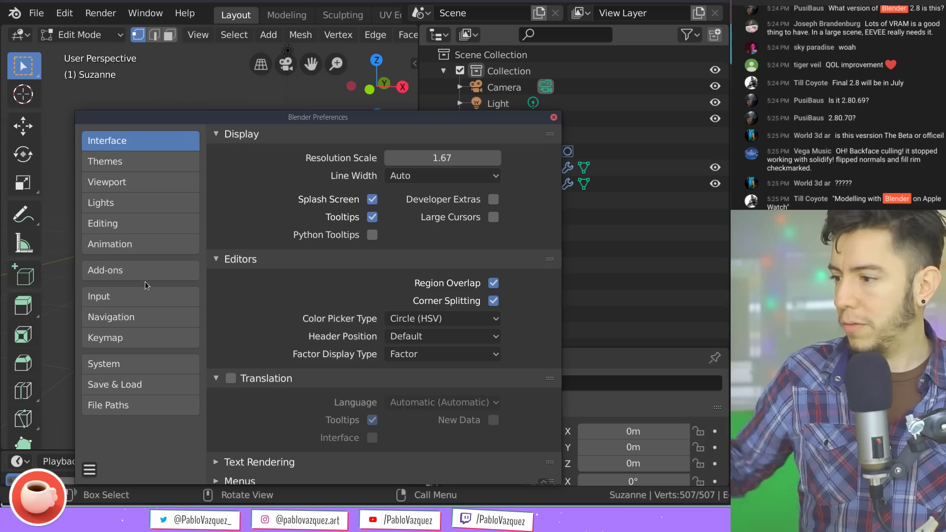
Show the Outliner colors in the theme preferences and move the window aside so the Outliner is unobstructed
click(127, 164)
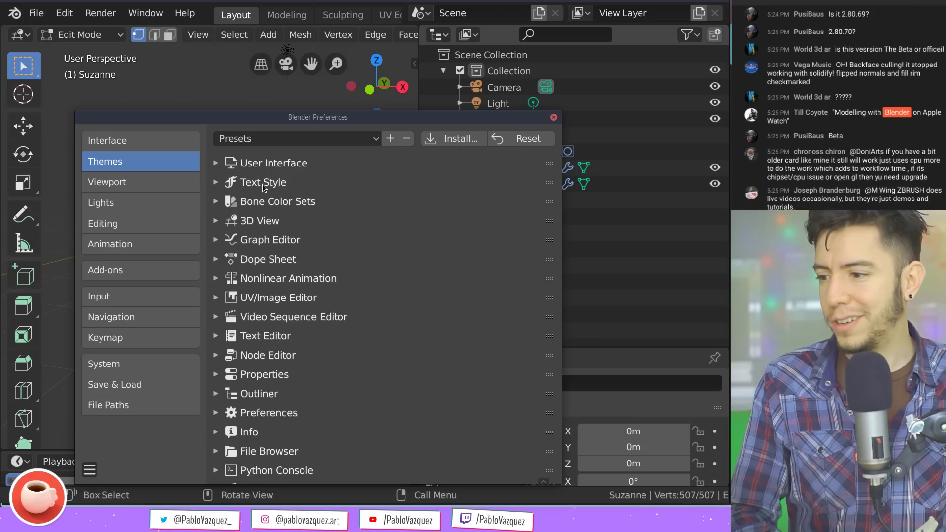
scroll(296, 380, down, 2)
click(270, 356)
scroll(318, 369, down, 7)
drag(317, 117, 40, 106)
Set the Outliner theme's Alternate Rows color to black, with value 0.000 and alpha 0.000
click(154, 322)
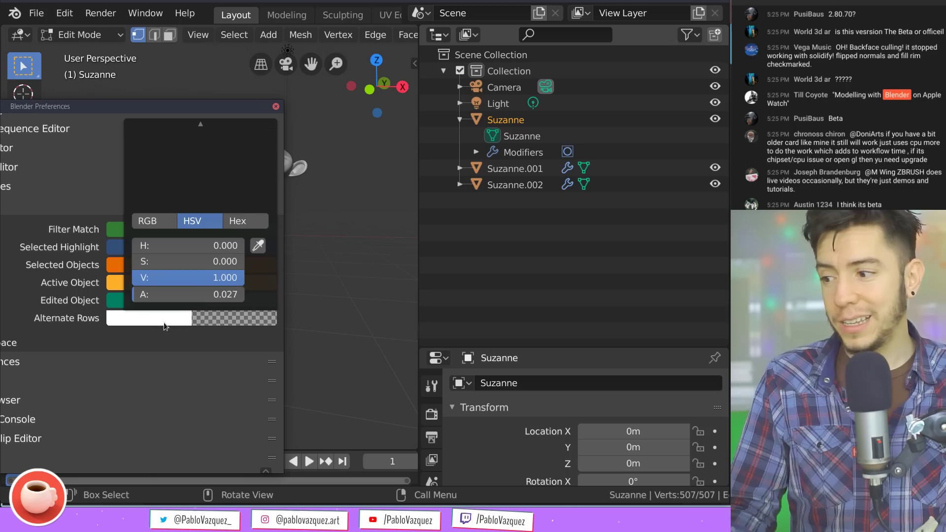
drag(231, 279, 132, 277)
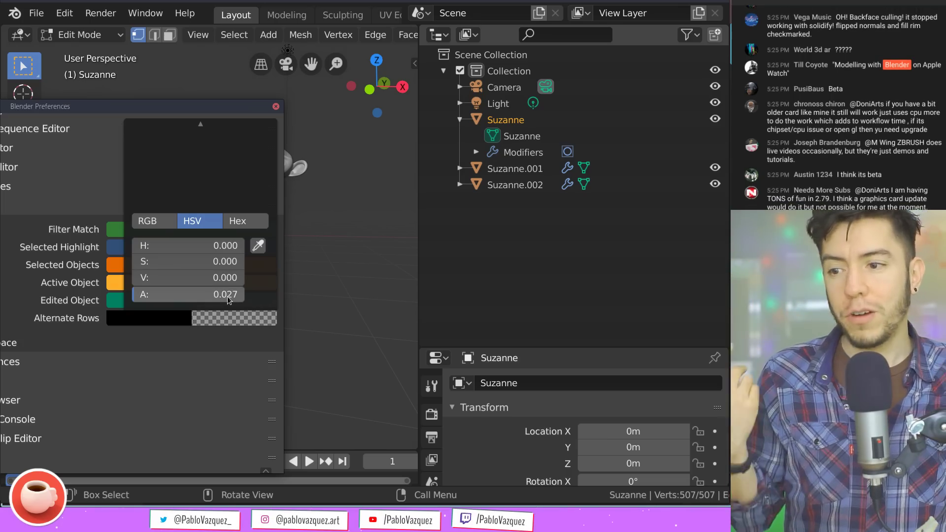
drag(235, 296, 207, 295)
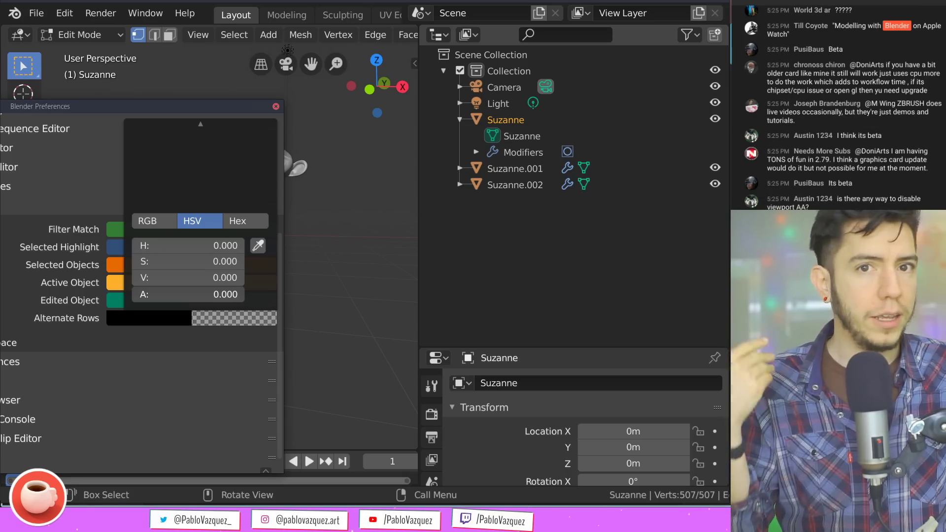
Try opaque black, white and red for the Outliner's alternate rows, and return the color to black with alpha 0.000
drag(132, 294, 238, 295)
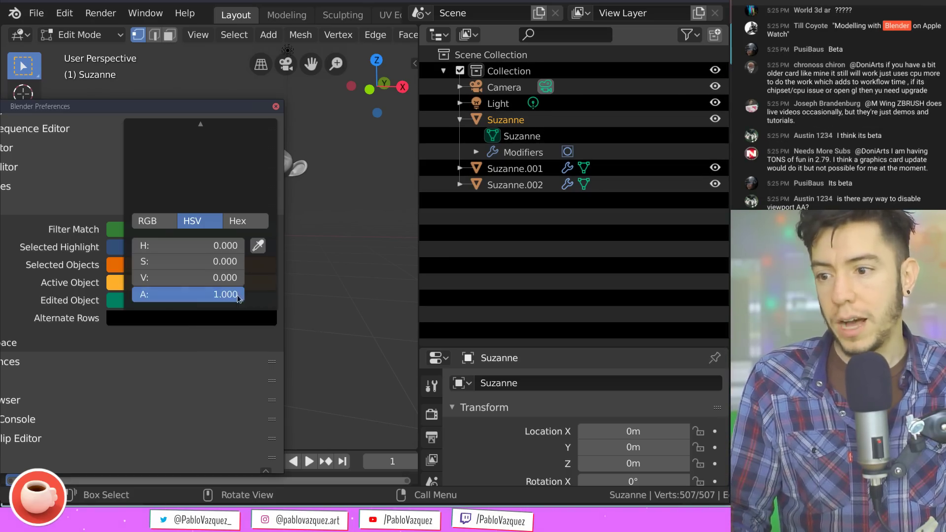
drag(178, 279, 244, 279)
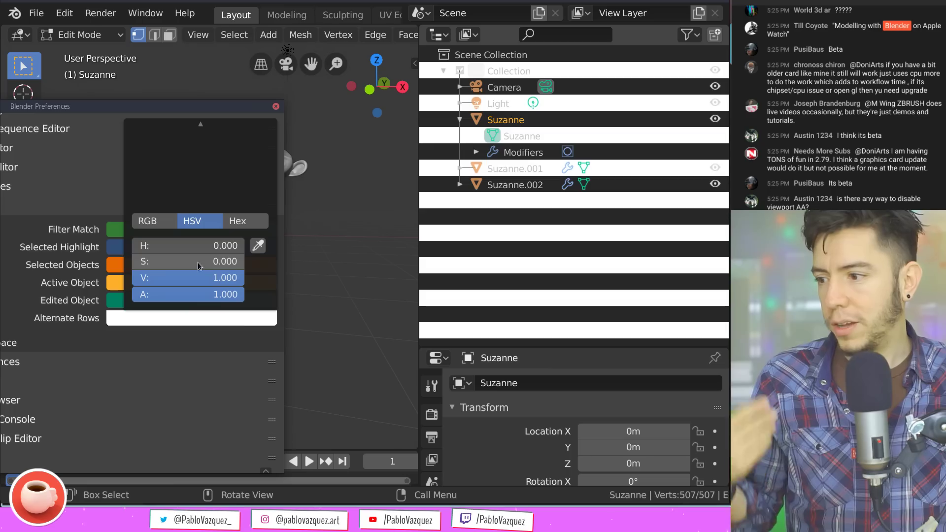
drag(132, 261, 244, 262)
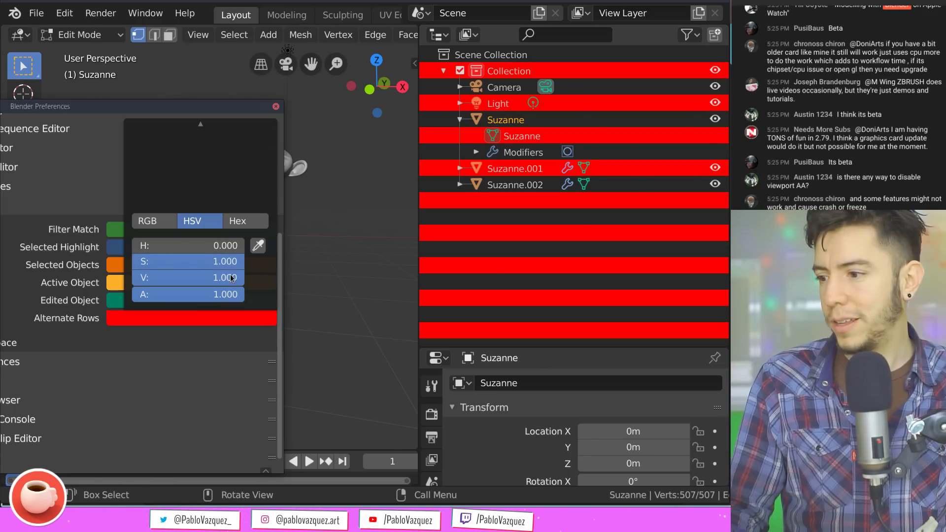
drag(235, 261, 133, 262)
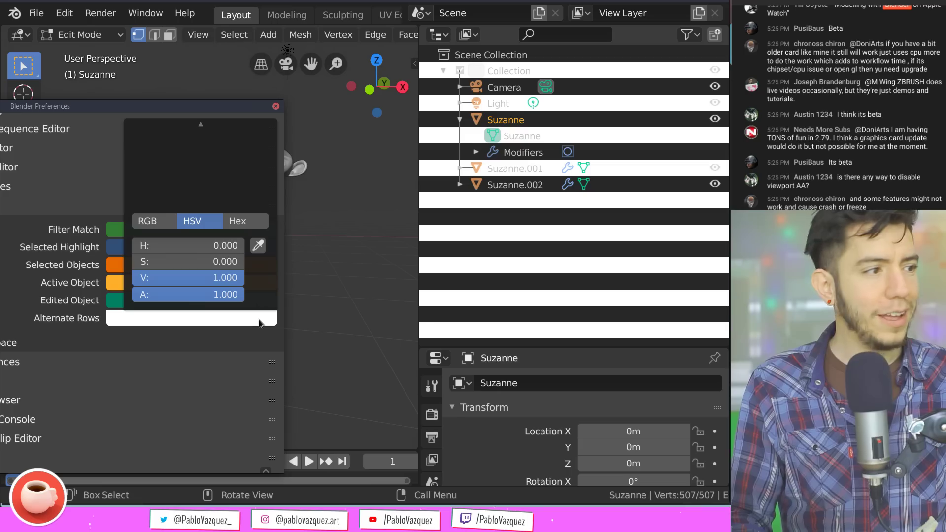
drag(239, 277, 132, 277)
drag(236, 294, 133, 295)
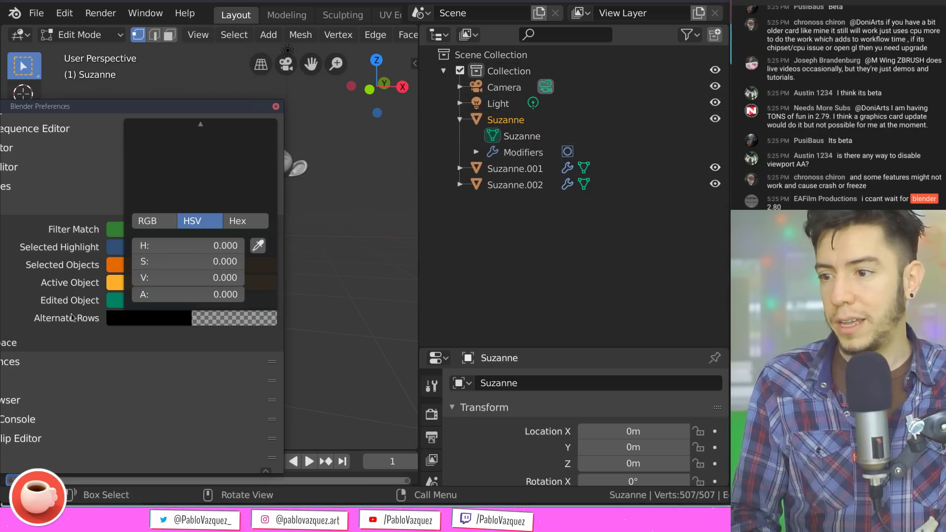
Widen the 3D viewport, look through the theme preferences once more and bring the main window back to the front
drag(420, 249, 501, 248)
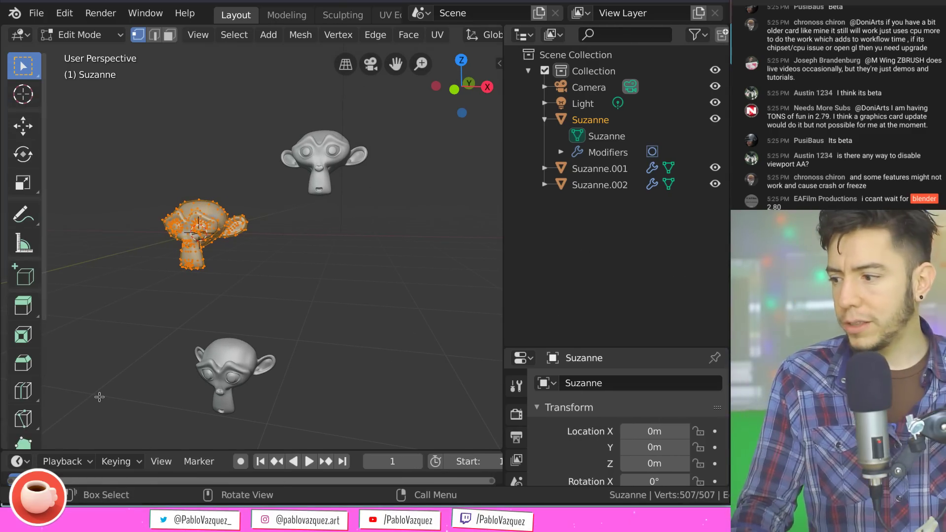
key(super)
click(291, 354)
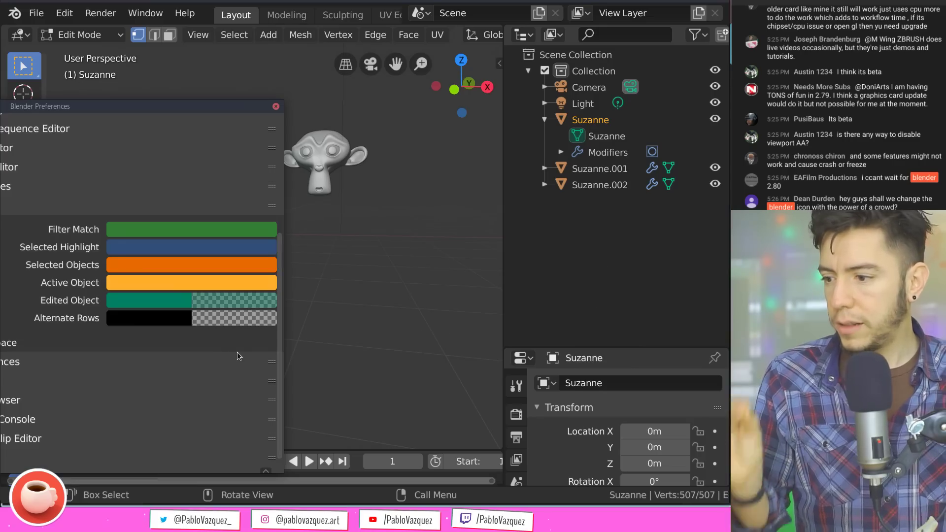
scroll(236, 257, up, 9)
scroll(256, 121, down, 1)
scroll(246, 132, up, 1)
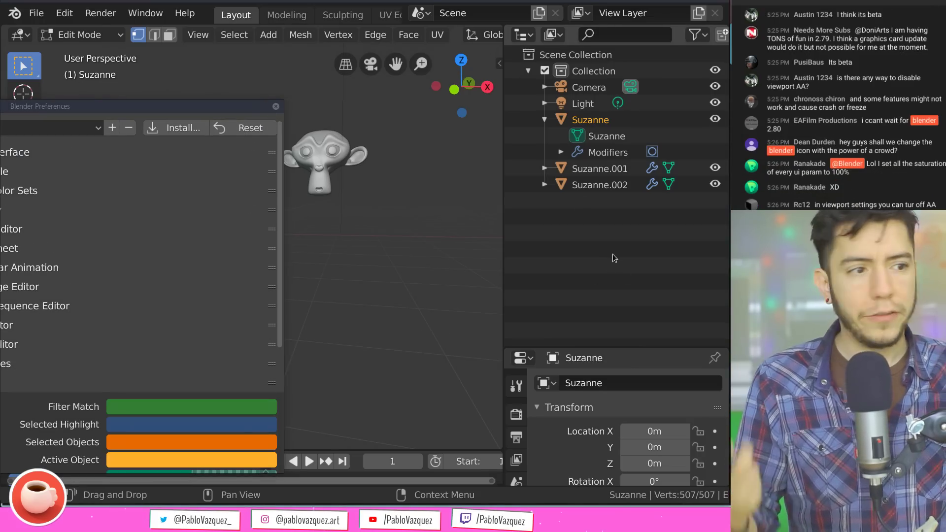
click(614, 256)
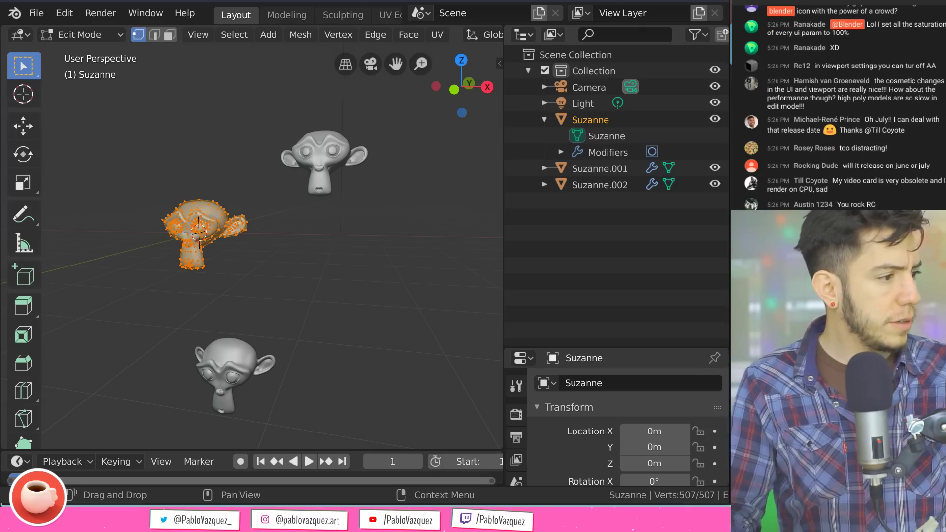
Show all the restriction toggle columns in the Outliner, from selectability through rendering to indirect only
click(696, 35)
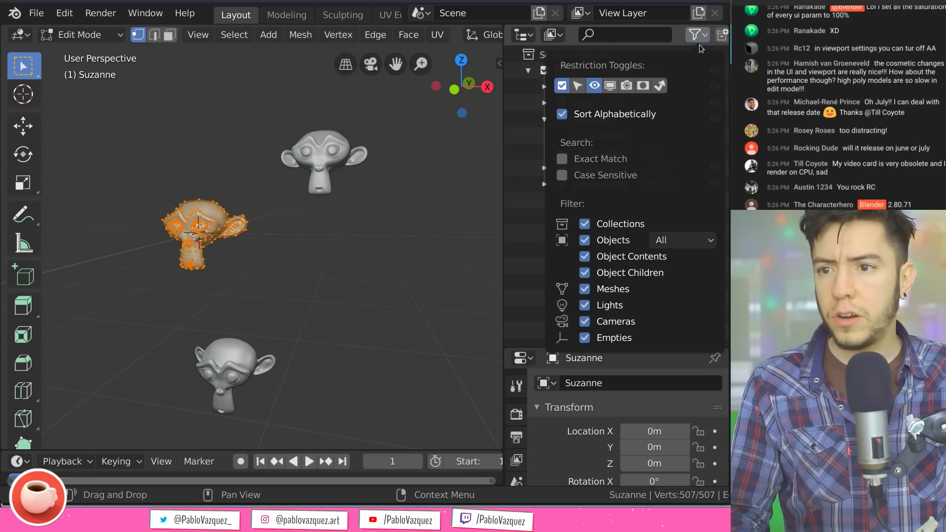
drag(579, 86, 665, 86)
click(697, 38)
click(697, 38)
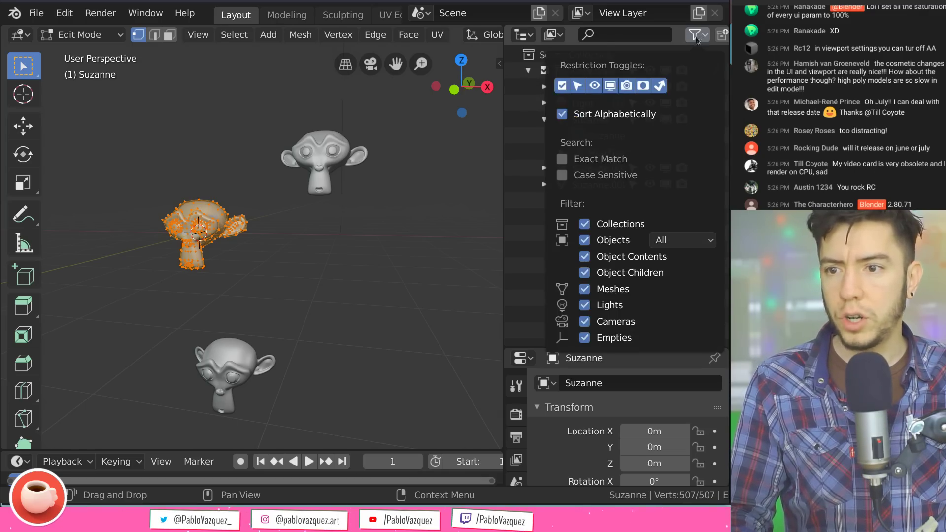
click(699, 36)
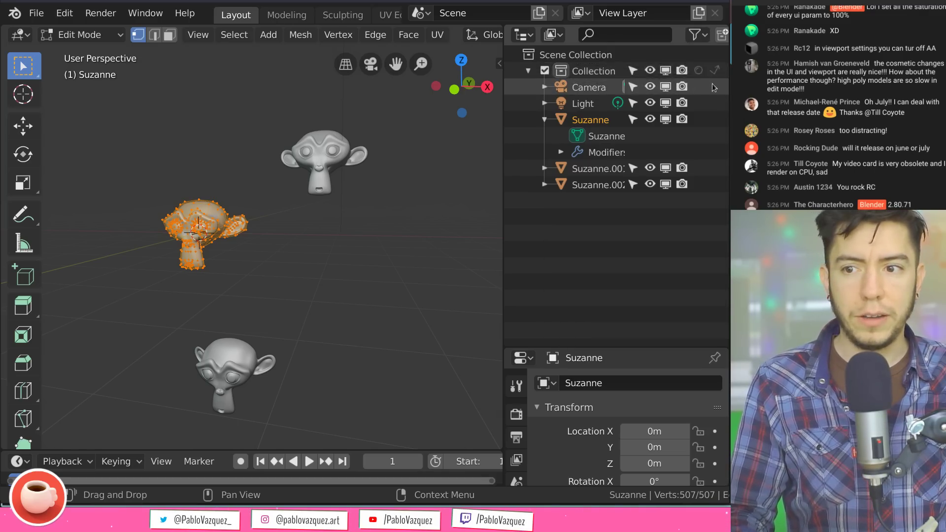
Disable rendering from the Collection row down through Suzanne.001, and toggle viewport visibility off and on for the collection and its objects
drag(682, 70, 674, 142)
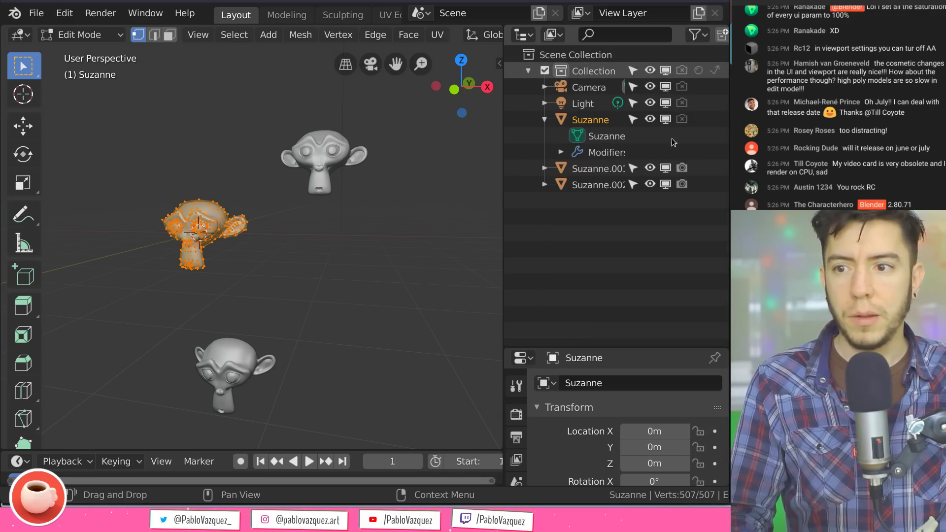
click(666, 70)
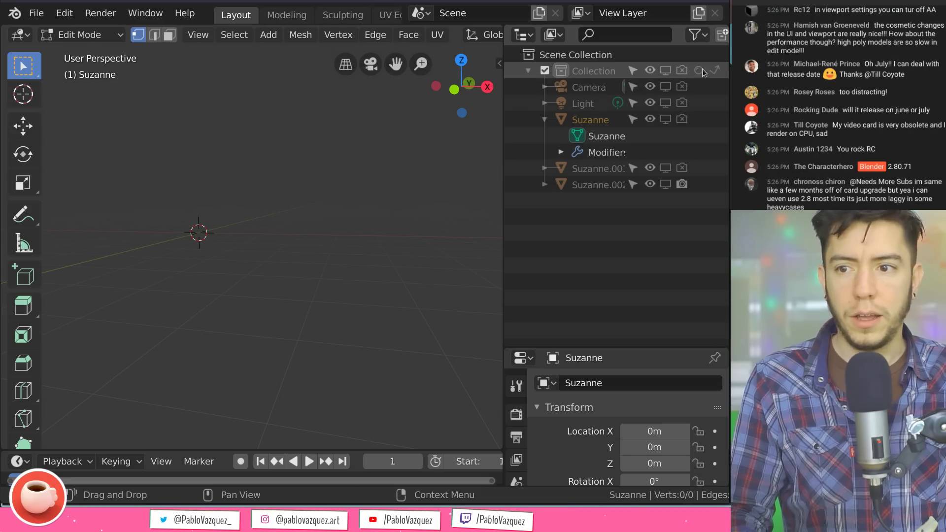
click(667, 72)
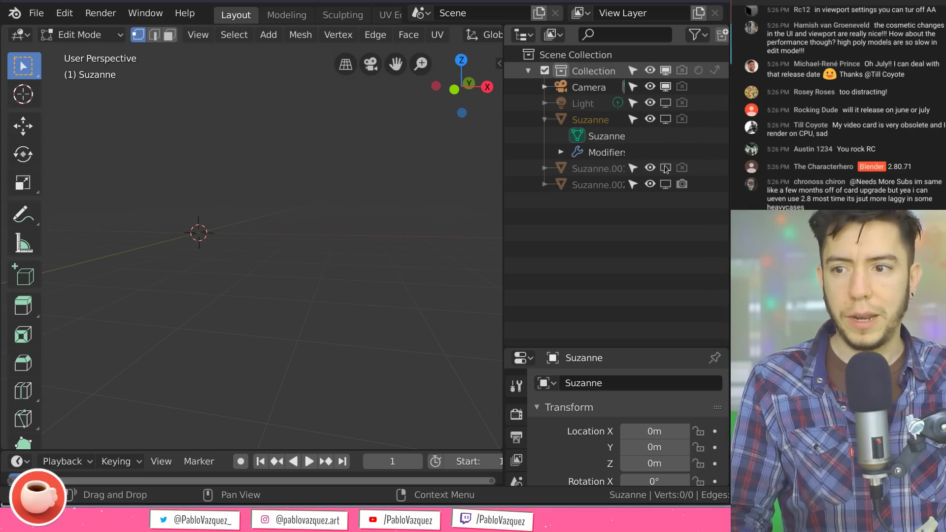
click(666, 70)
click(665, 72)
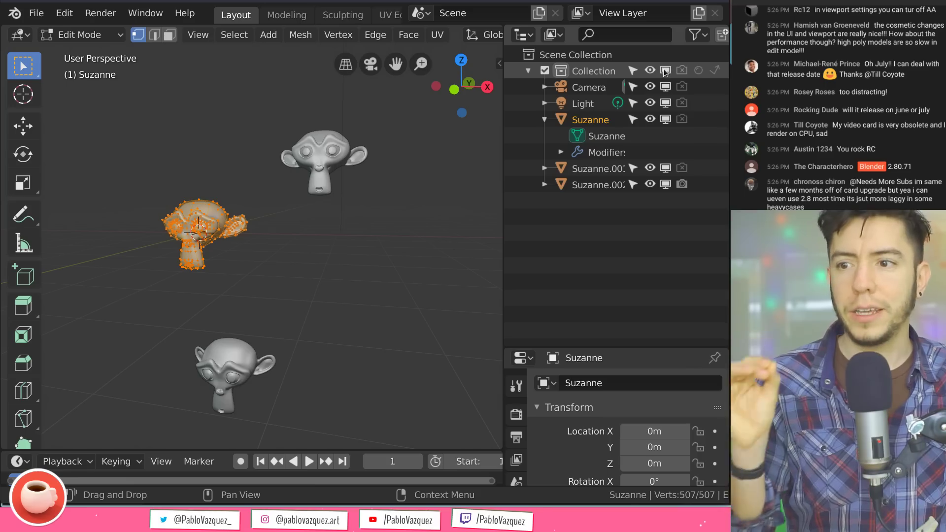
click(665, 71)
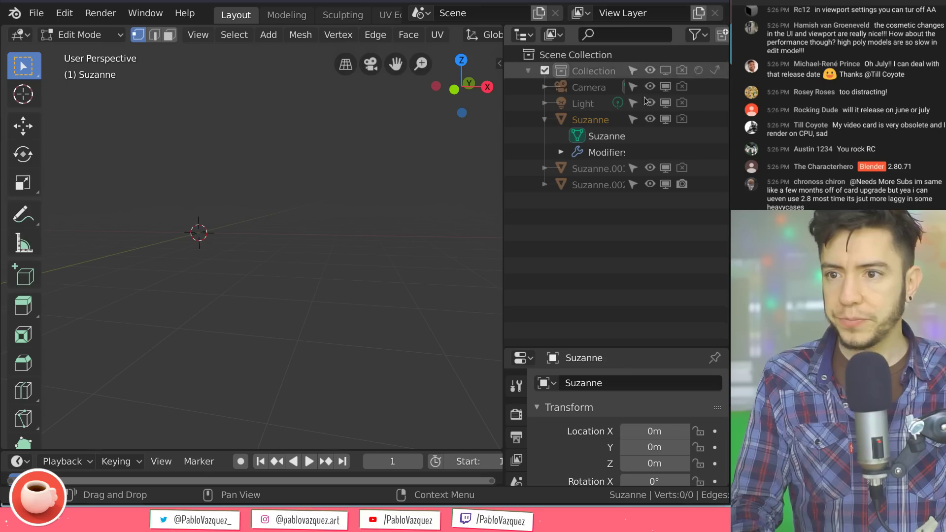
click(665, 71)
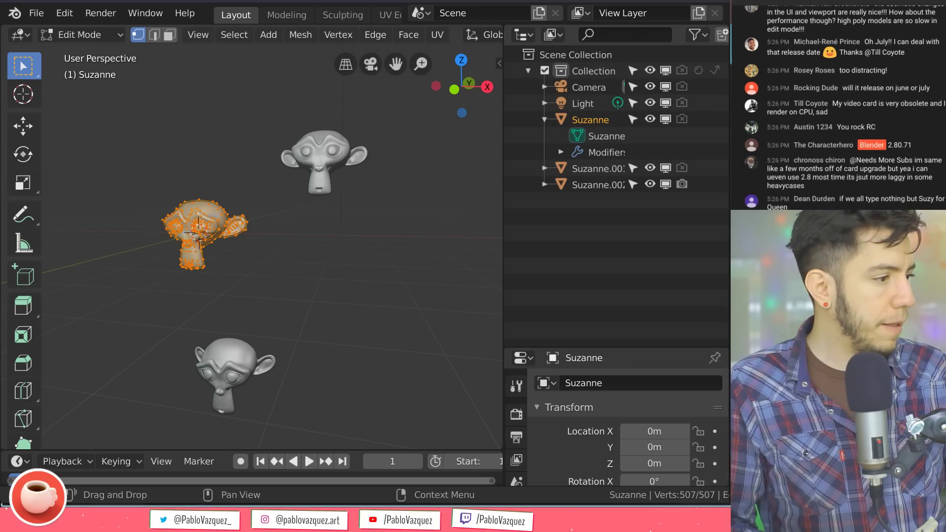
Start a new General file and discard the changes to the current scene
key(ctrl+n)
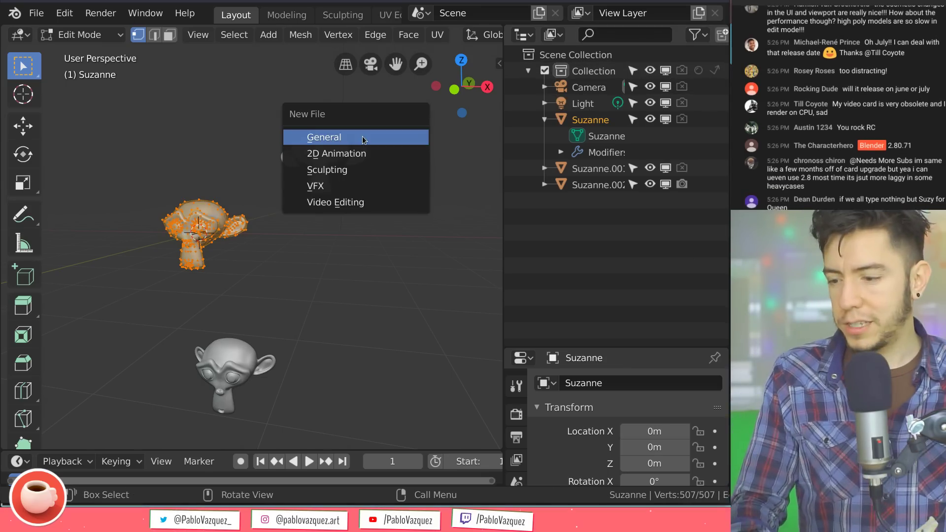
click(363, 136)
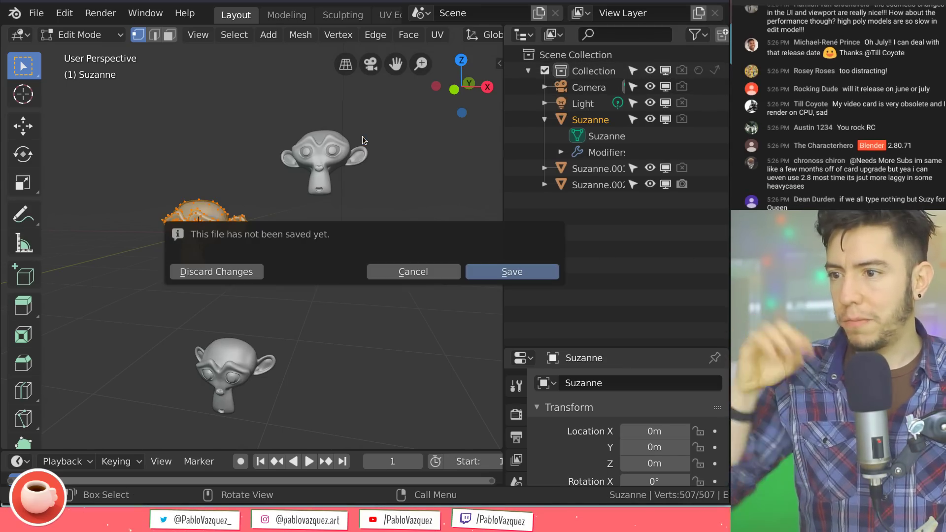
click(254, 270)
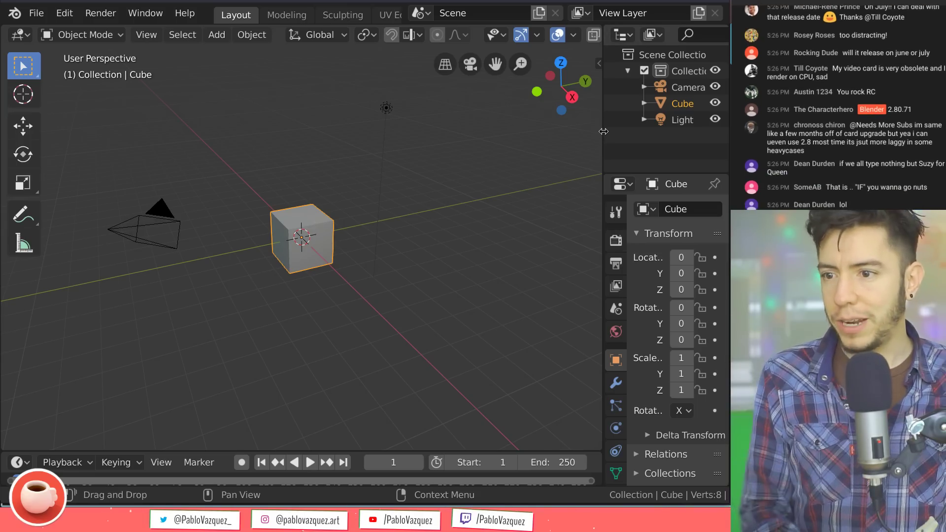
Open the Interface preferences and set the display's Resolution Scale to 1.00
key(F4)
click(298, 173)
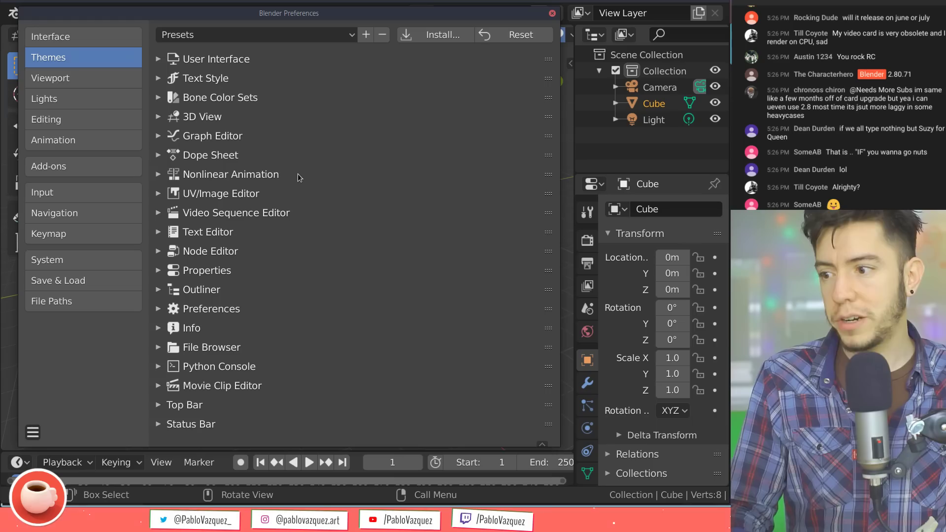
alt+drag(439, 190, 483, 189)
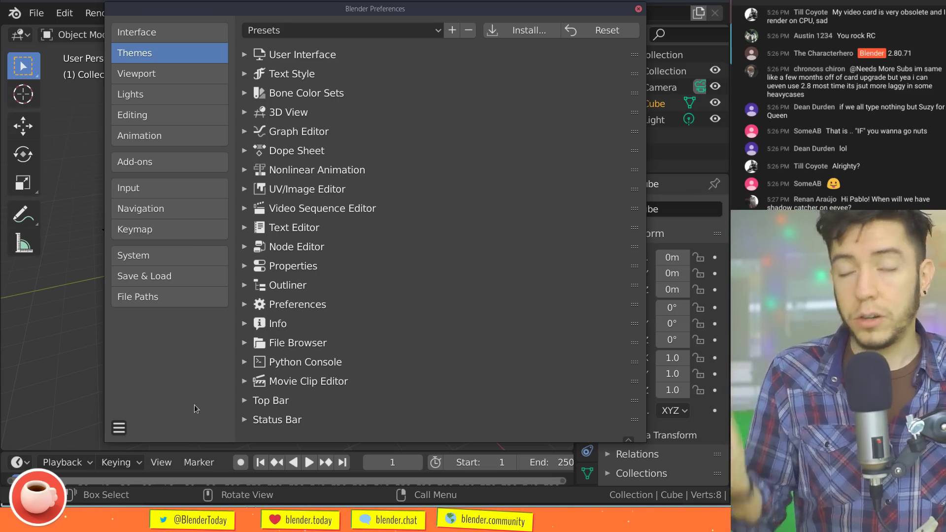
click(195, 32)
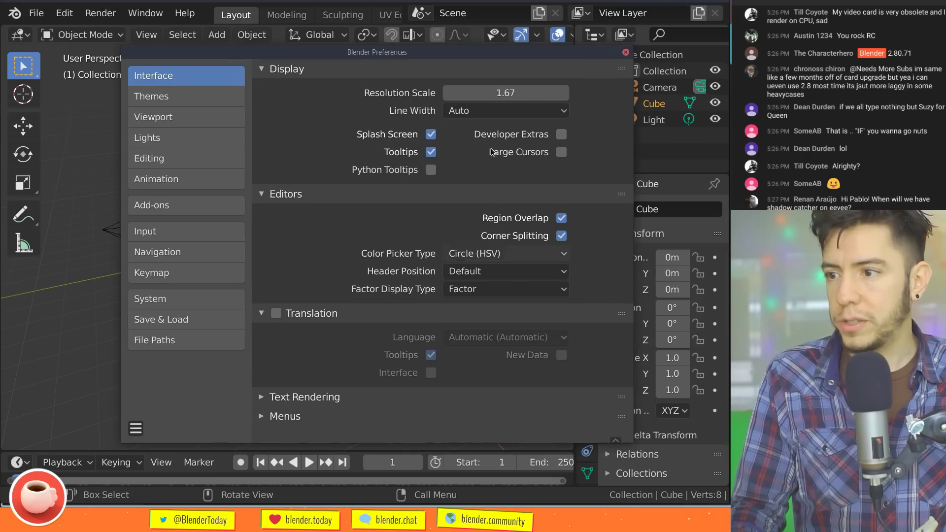
click(510, 92)
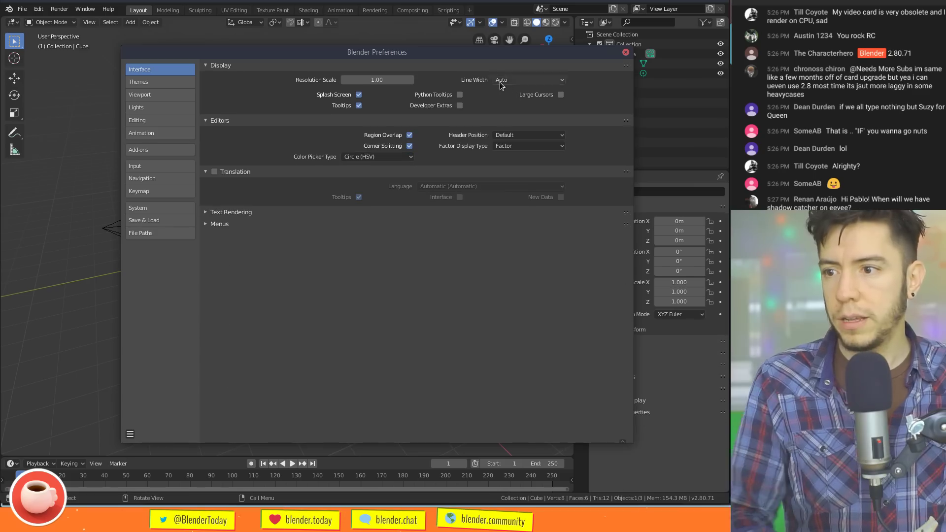
Set the display's Resolution Scale to 1.2 and close the Preferences window
click(385, 79)
key(BackSpace)
text(1)
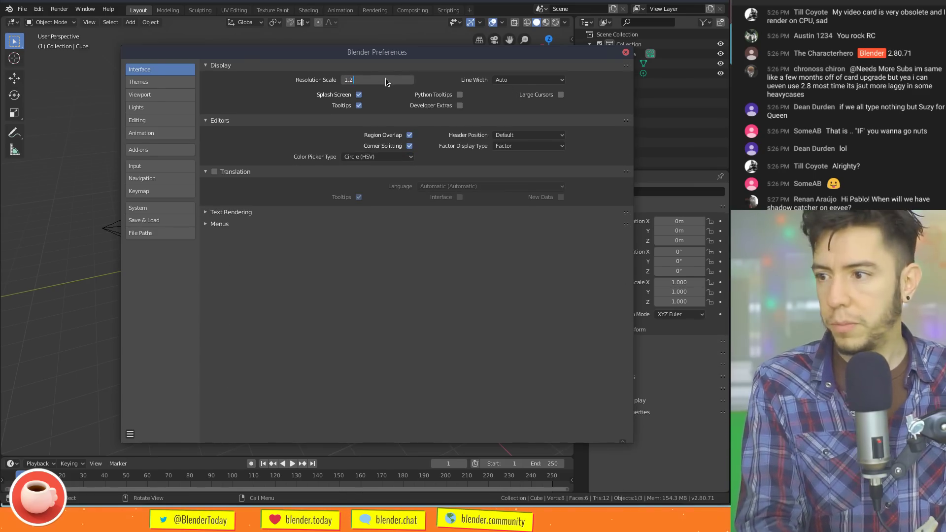
text(.2)
key(Return)
click(625, 52)
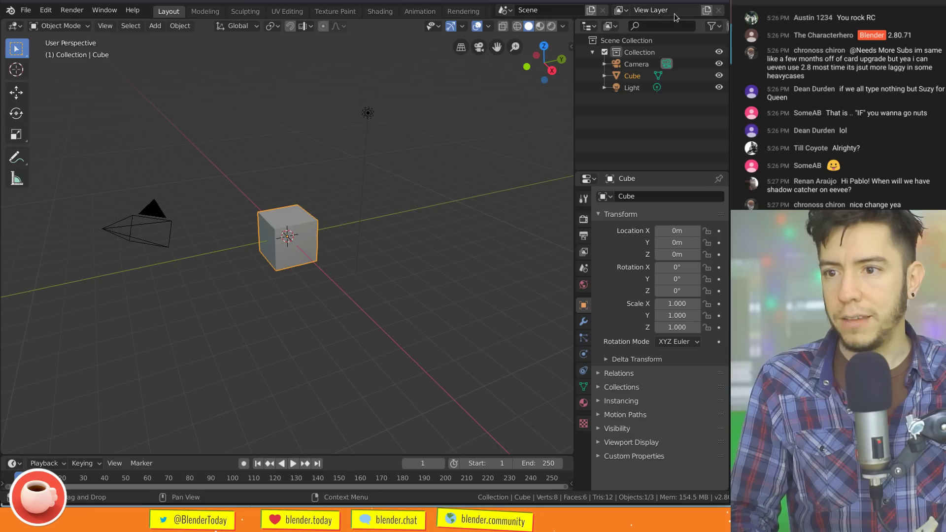
Restart Blender, dismiss the splash screen, and move and resize its window to fill the visible screen area
click(724, 3)
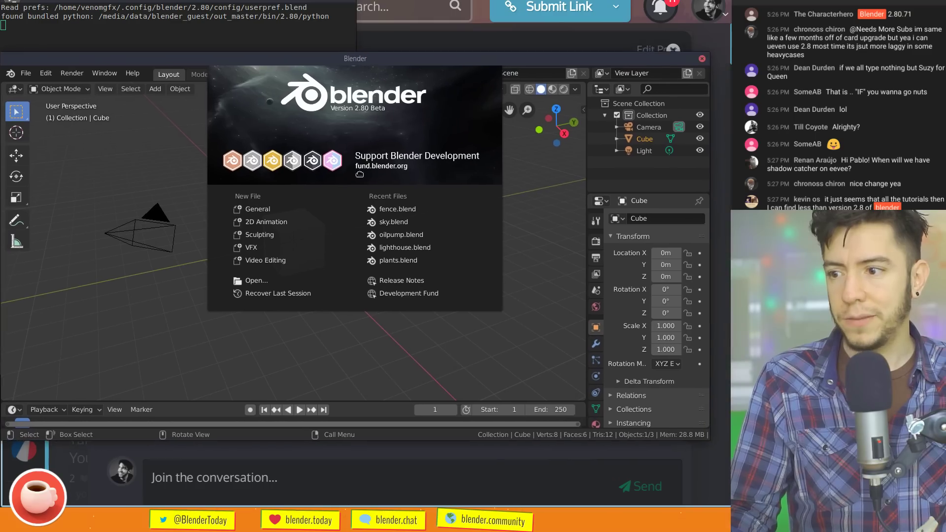
click(351, 111)
alt+drag(467, 240, 441, 194)
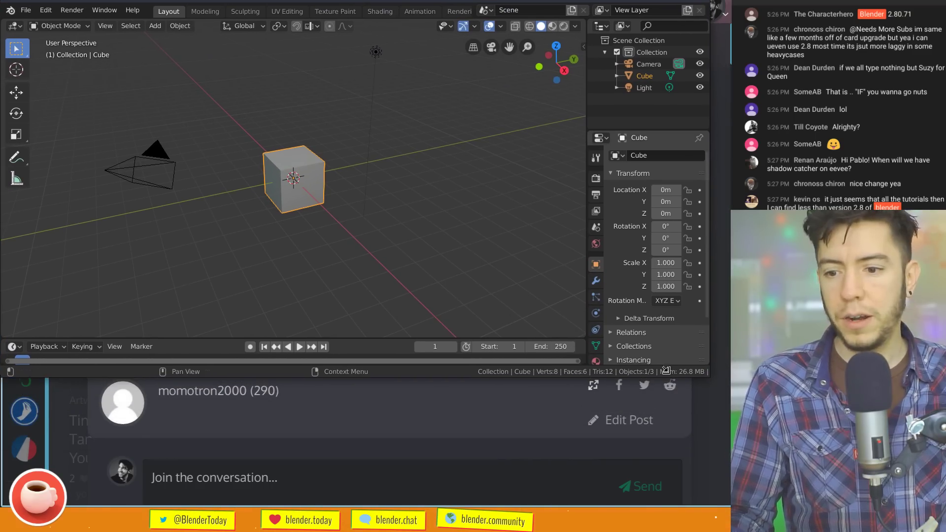
alt+right_drag(664, 367, 685, 484)
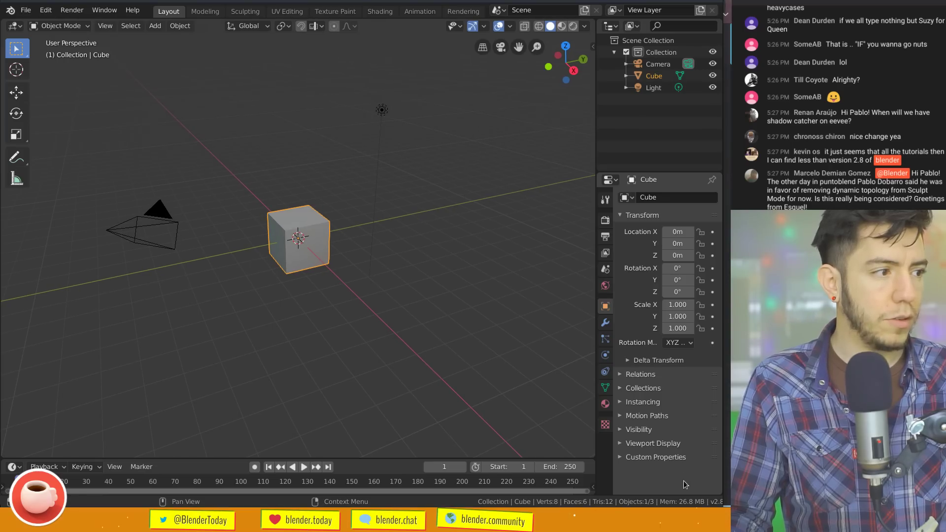
alt+right_drag(679, 370, 687, 370)
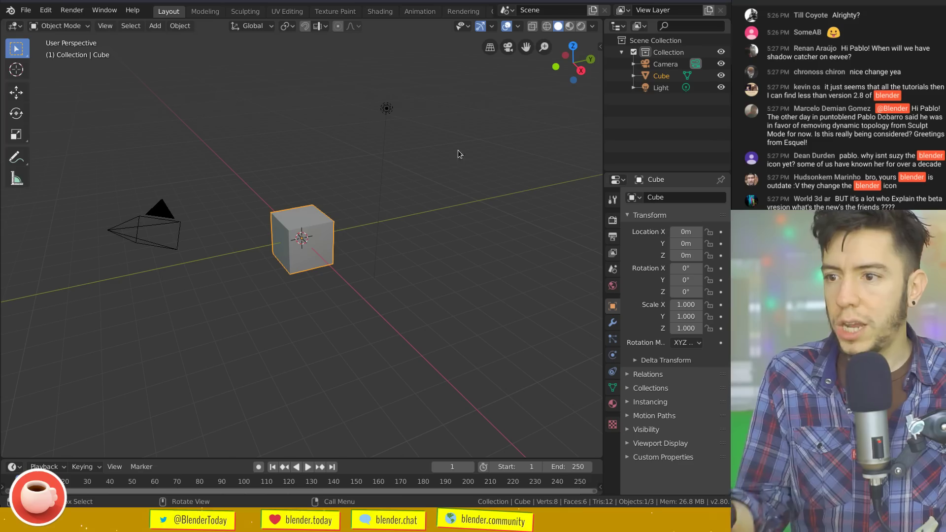
Start changing the shortcut of the Render Image command and cancel without assigning a key
click(72, 10)
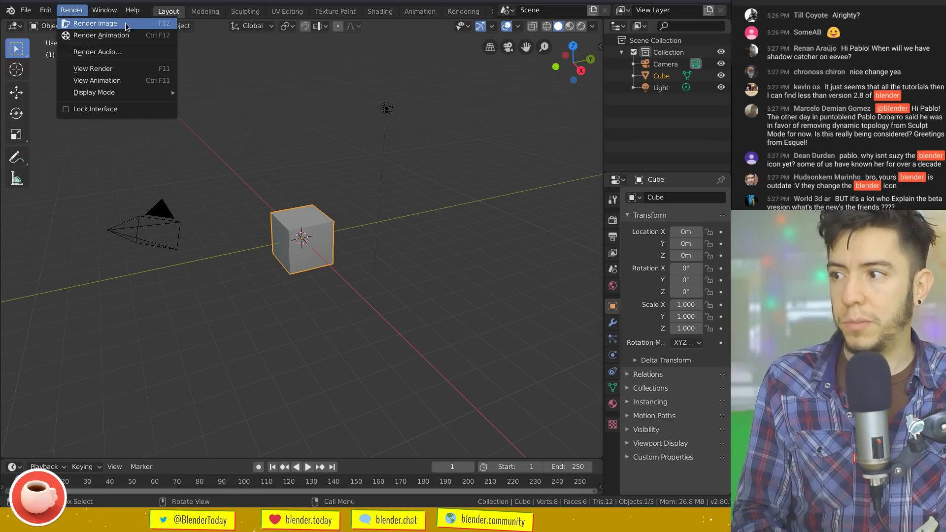
right_click(138, 26)
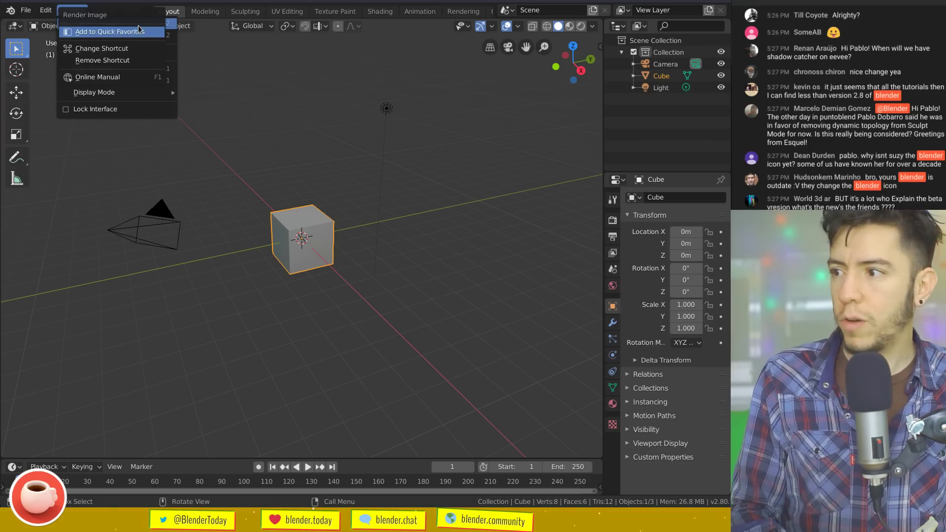
click(119, 49)
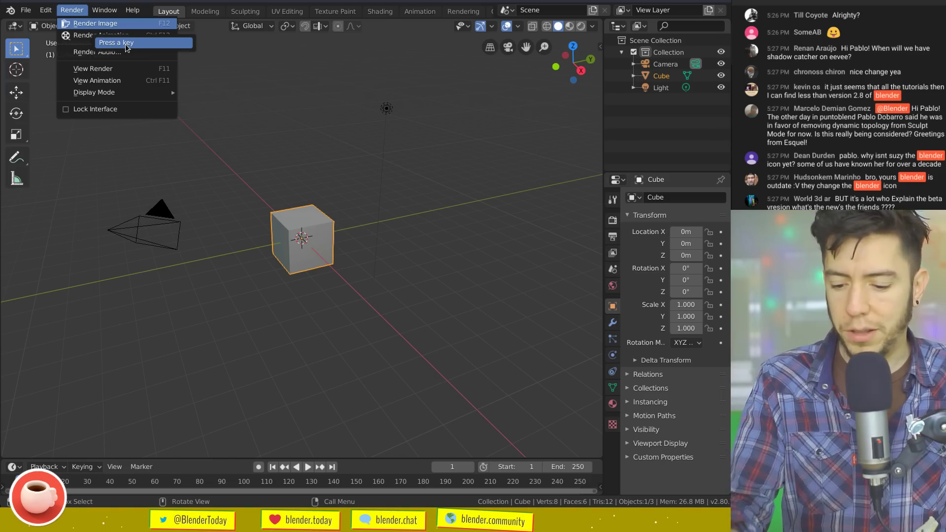
key(Escape)
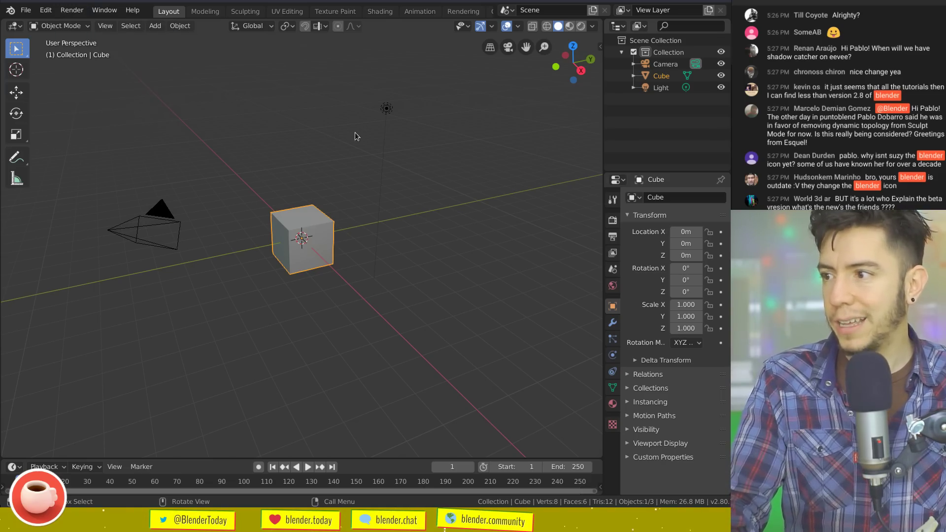
Restart Blender, dismiss the splash screen, render an image of the default cube scene, and close the render
click(726, 1)
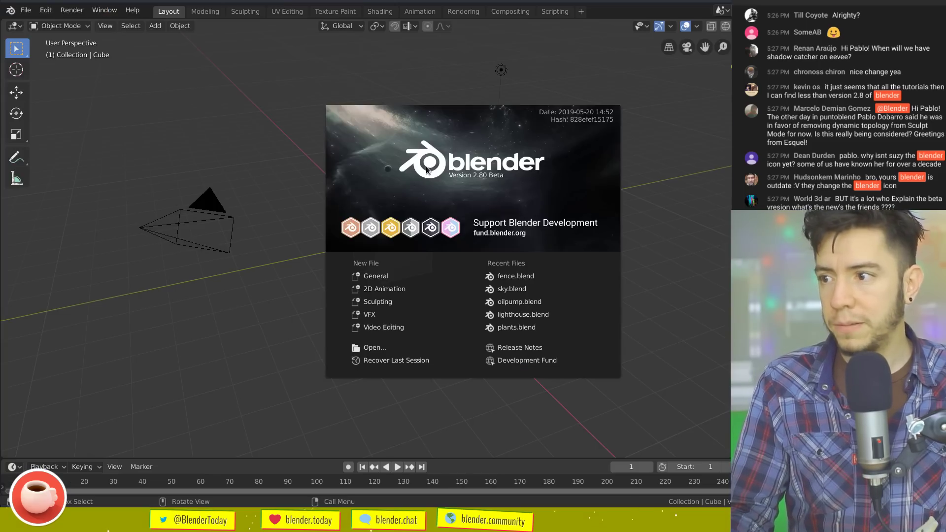
click(423, 150)
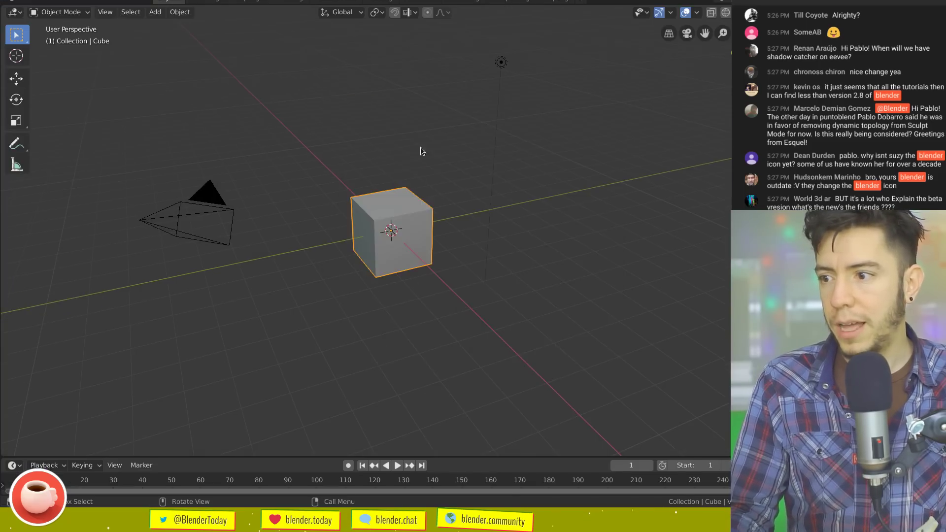
alt+drag(423, 149, 364, 194)
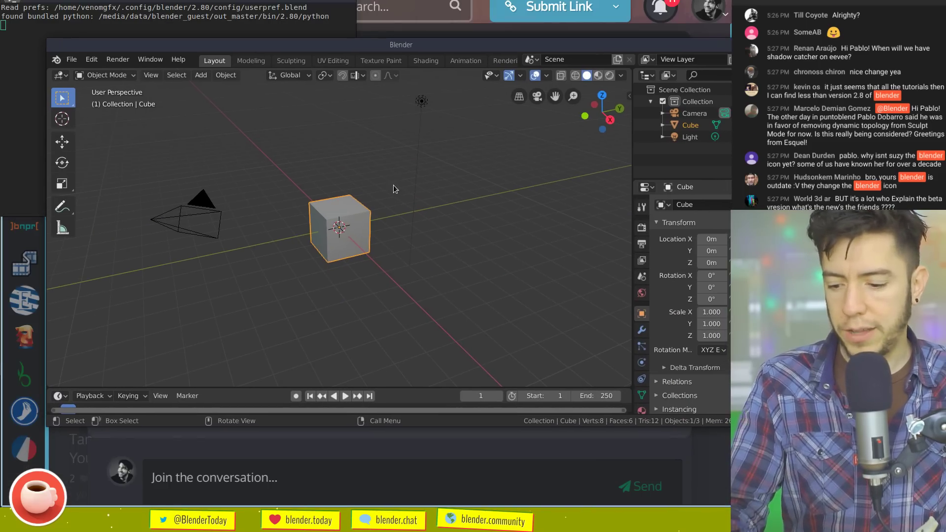
key(F12)
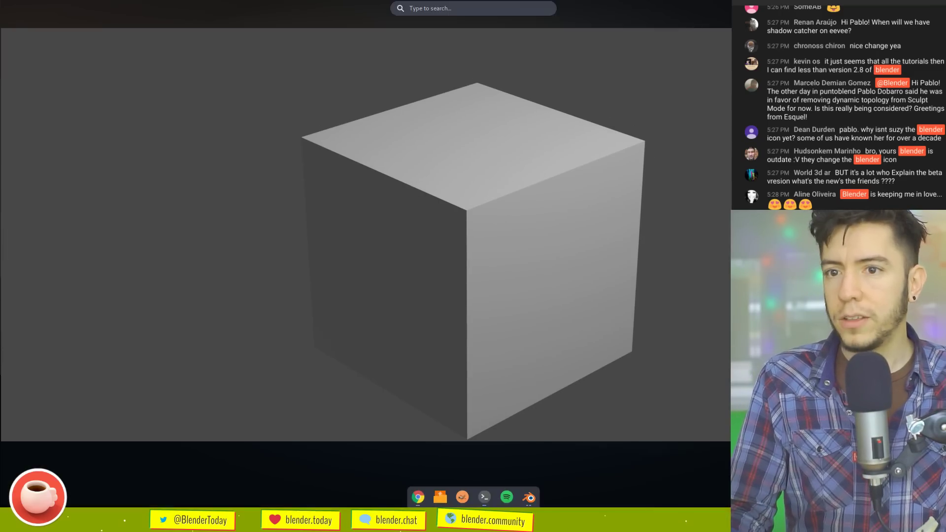
key(Escape)
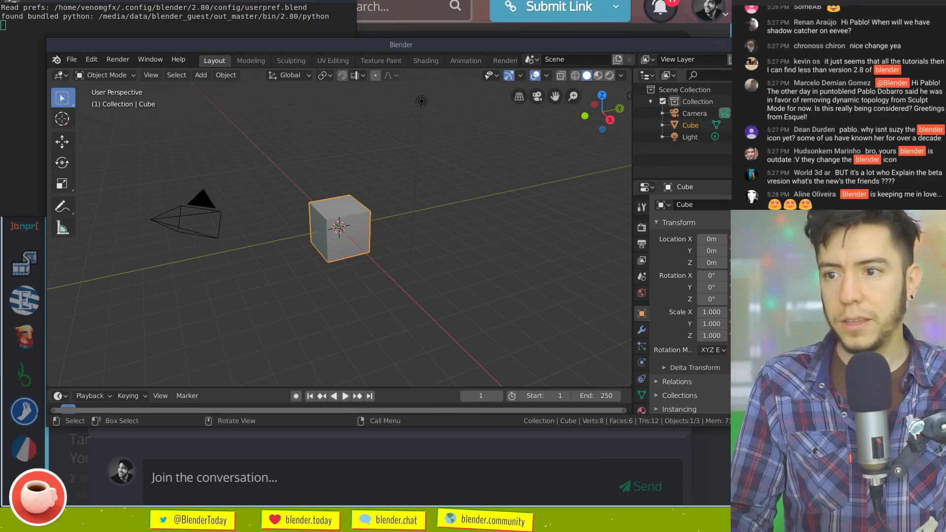
Move and enlarge the Blender window so that it fills the visible screen area again
shift+middle_drag(488, 184, 468, 157)
alt+drag(469, 157, 457, 138)
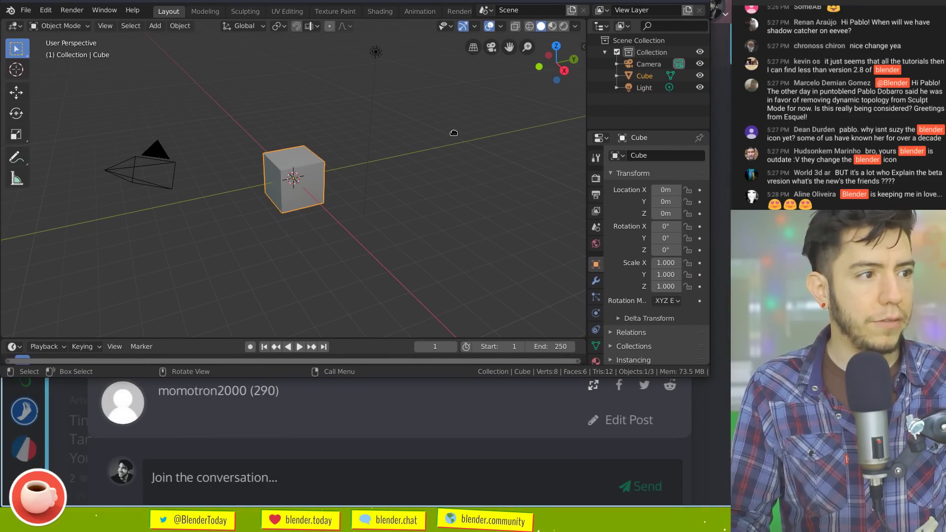
alt+right_drag(574, 330, 673, 451)
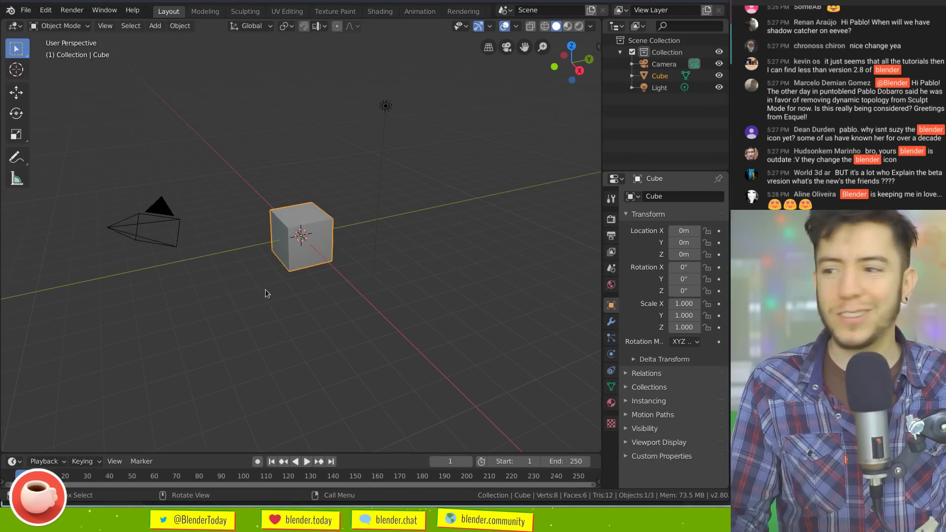
Open the Preferences and move their window down out of the way of the viewport
key(F4)
click(322, 274)
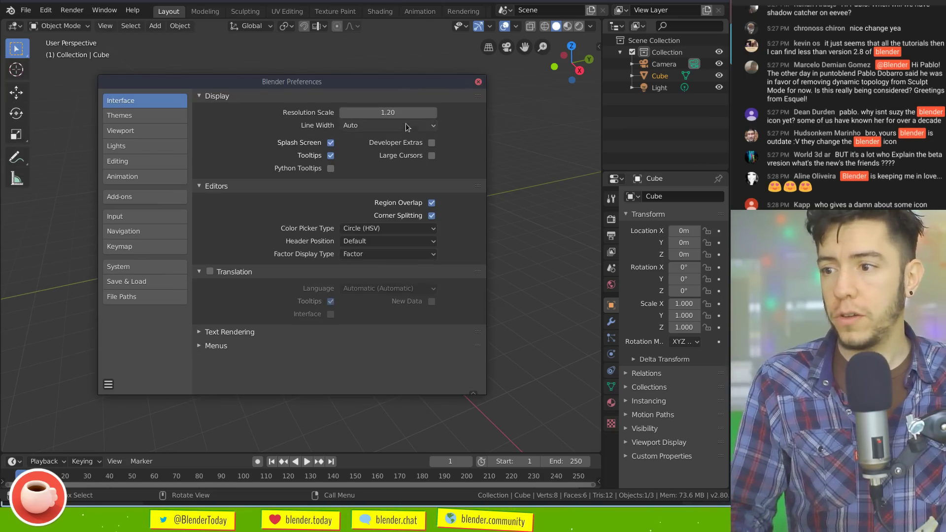
alt+drag(408, 127, 457, 429)
Show the render properties and examine the context options of the Render Engine setting
click(611, 220)
right_click(693, 197)
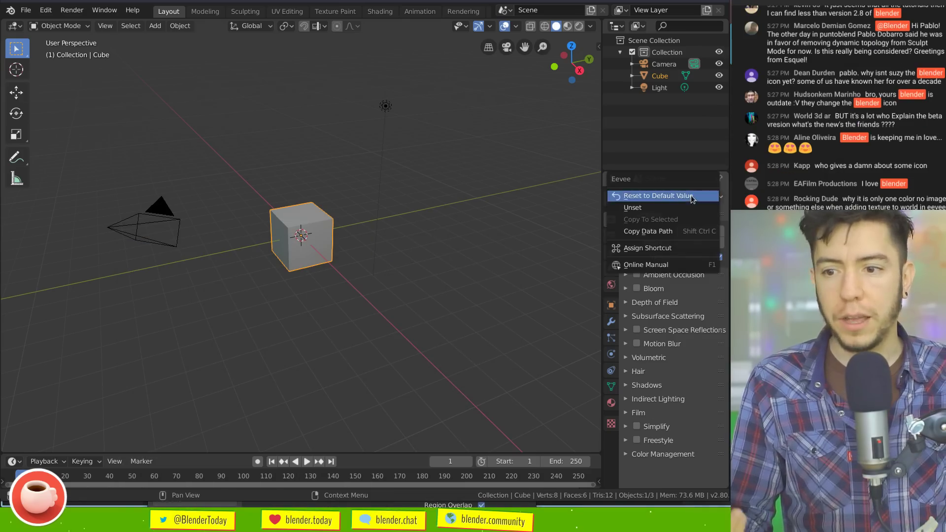
key(Escape)
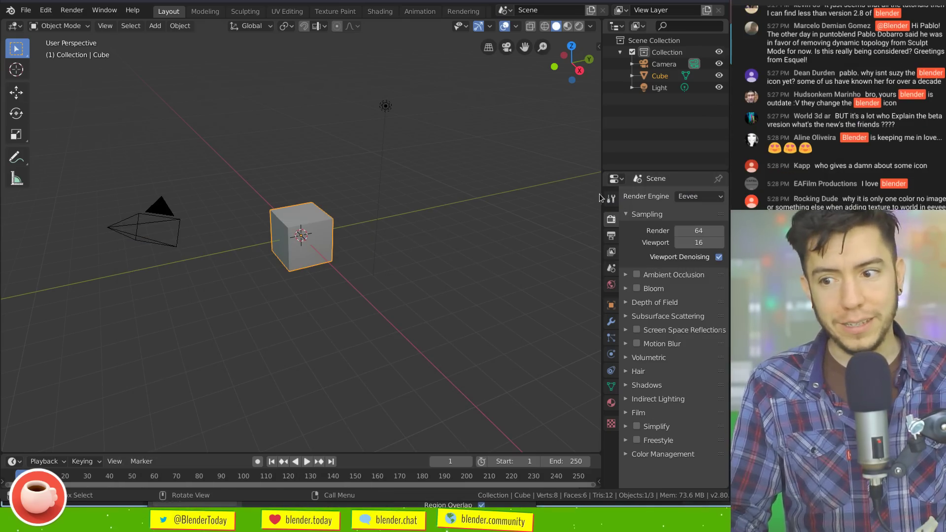
Widen the Properties editor and examine the 3D viewport header's context options
drag(602, 197, 543, 198)
right_click(459, 26)
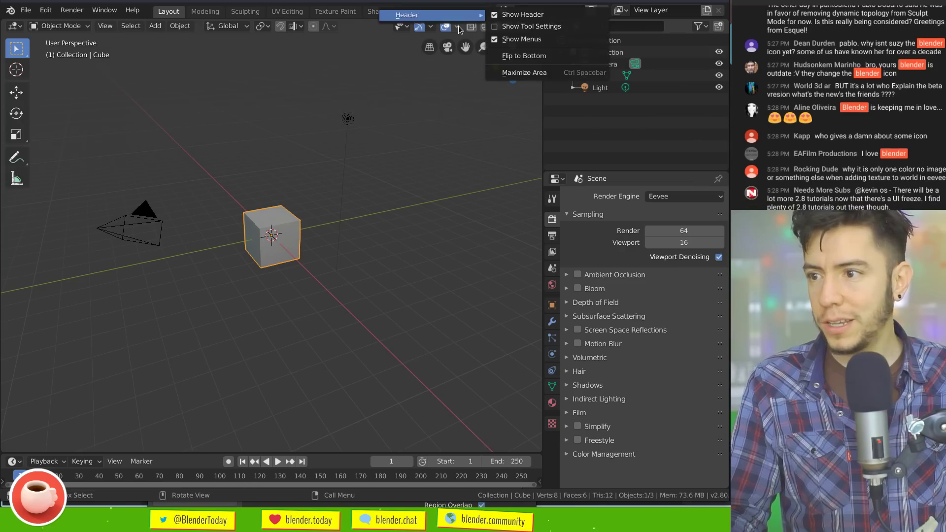
right_click(449, 26)
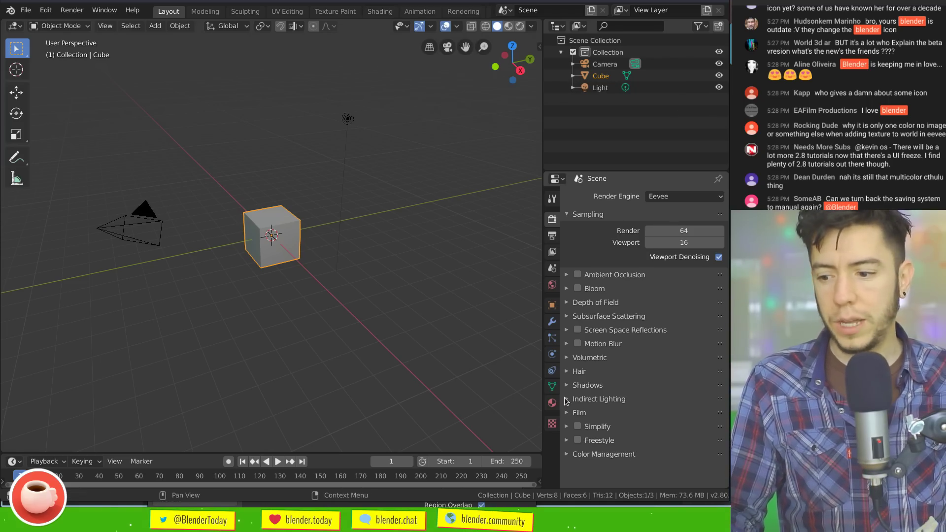
Bring the Preferences window back into view and disable Auto-Save Preferences
alt+drag(510, 504, 503, 138)
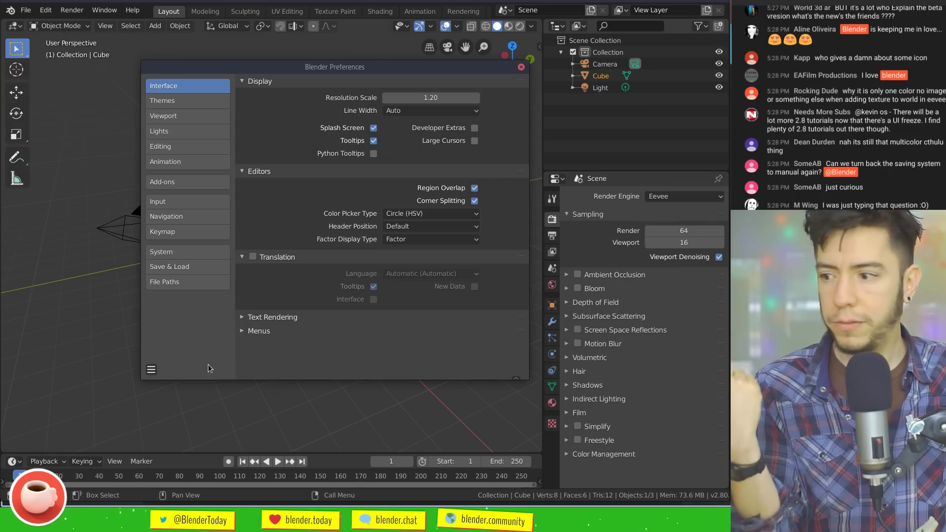
click(152, 371)
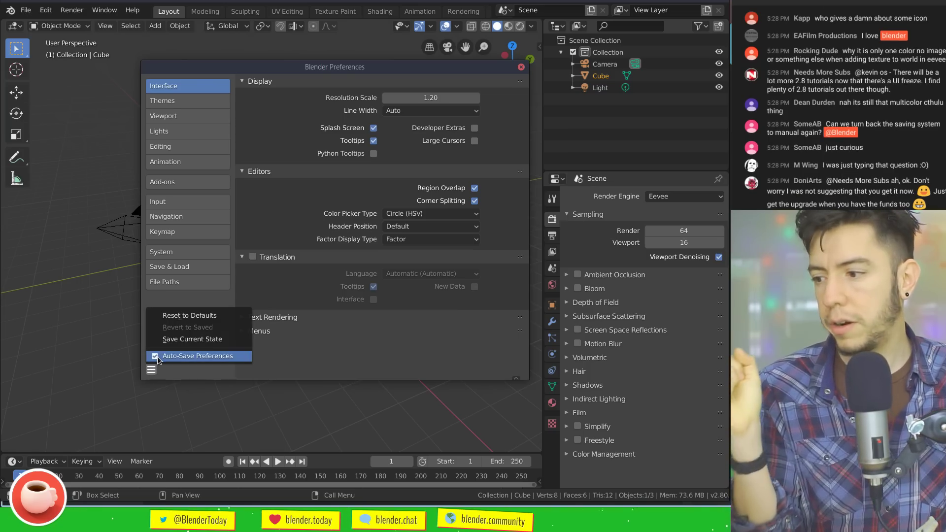
click(157, 357)
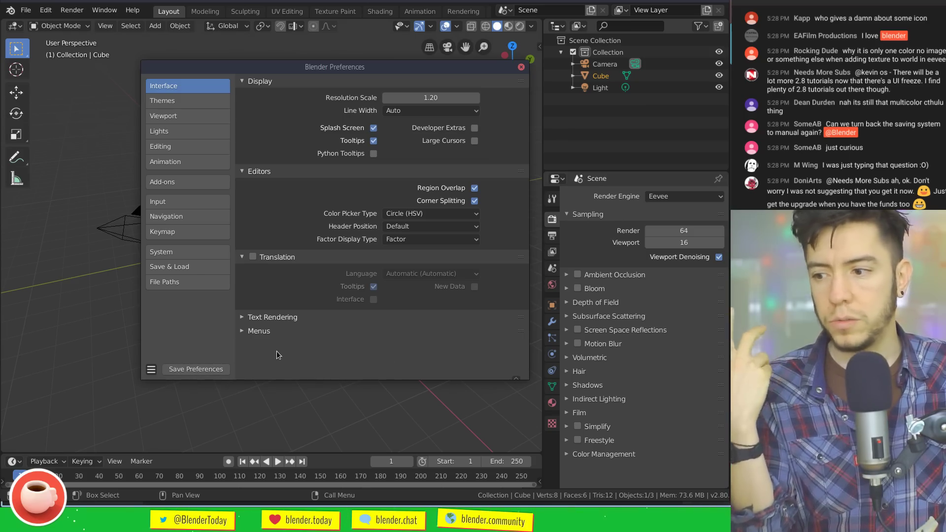
Raise the Resolution Scale to 1.31, save the preferences, and lower the scale to 1.09
mouse_move(431, 97)
mouse_down()
mouse_move(449, 98)
mouse_move(434, 103)
mouse_up()
click(232, 371)
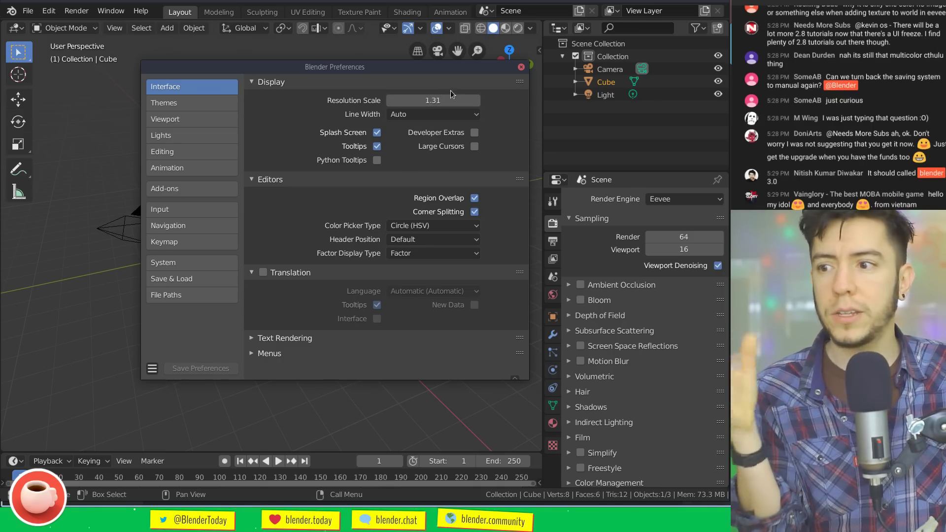
drag(451, 100, 404, 100)
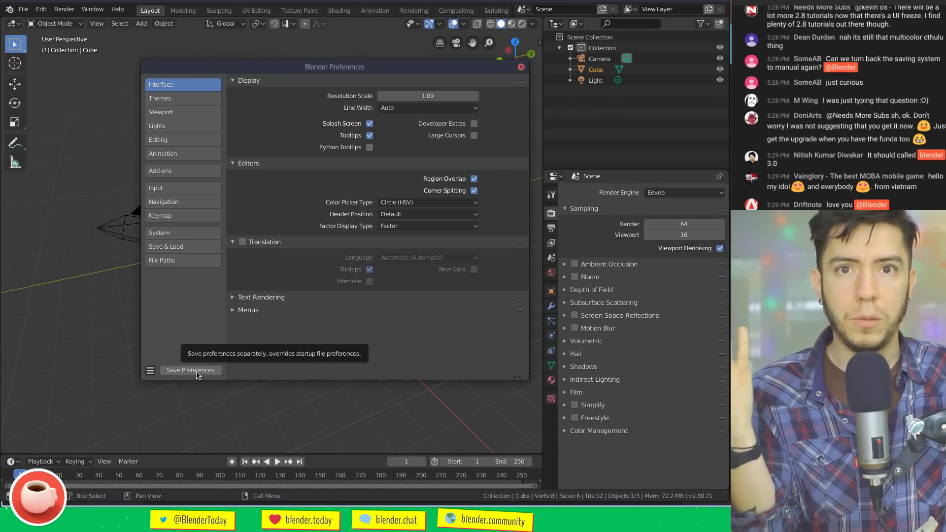
Set the display's Resolution Scale to 1.1
click(435, 96)
text(1)
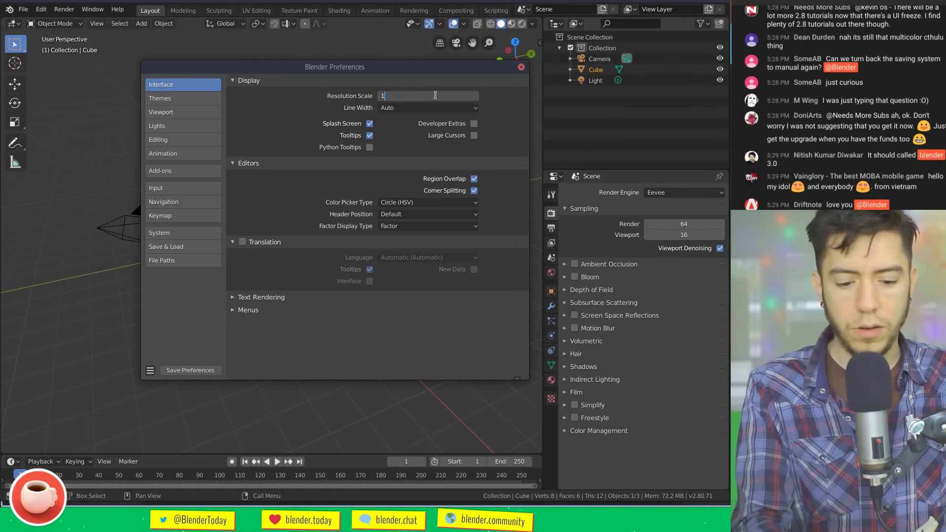
text(.1)
key(Return)
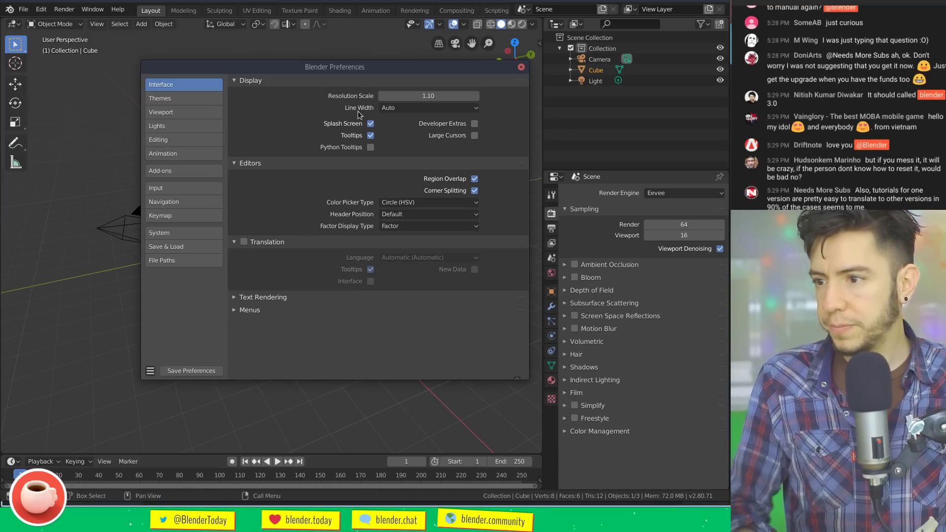
Set the display's Resolution Scale back to 1.2, save the preferences, and show the Reset to Defaults option
click(432, 95)
text(1.2)
key(Return)
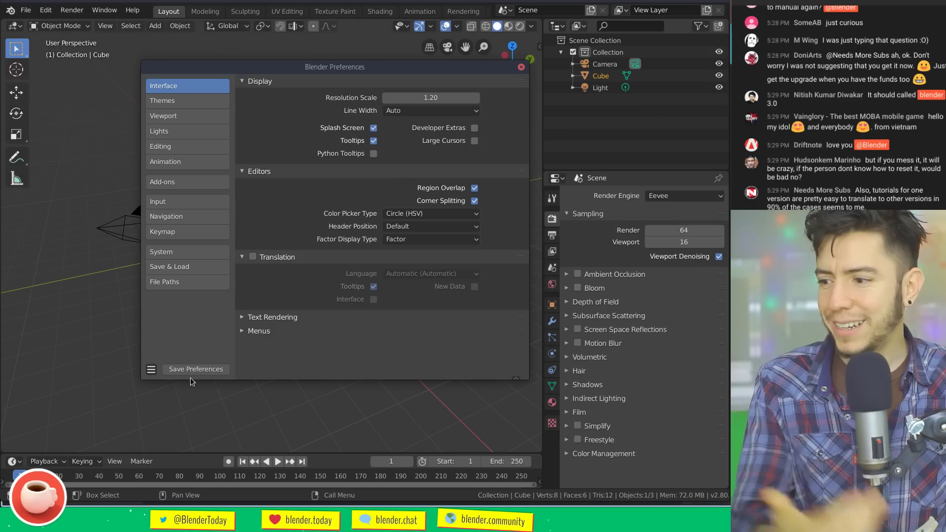
click(151, 373)
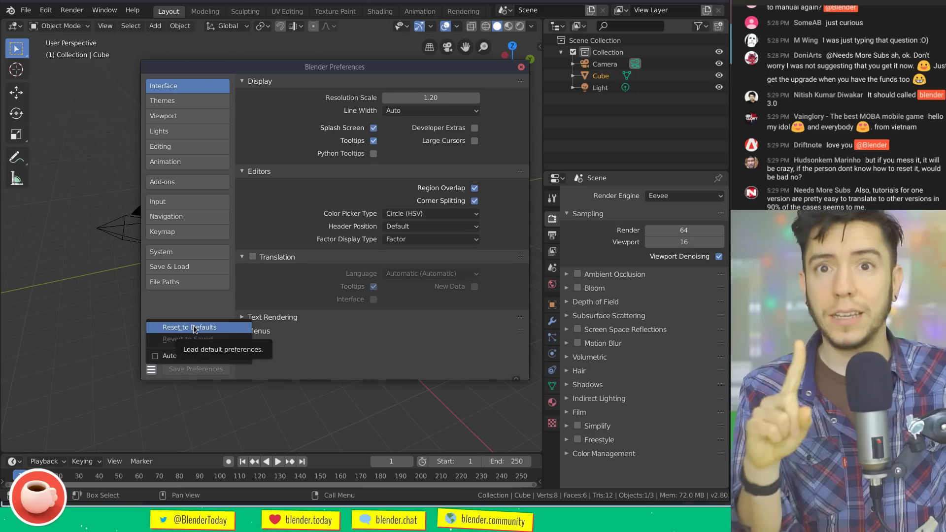
Move the Preferences window aside, add a Monkey mesh, and place it behind the camera
drag(313, 68, 612, 92)
key(shift+a)
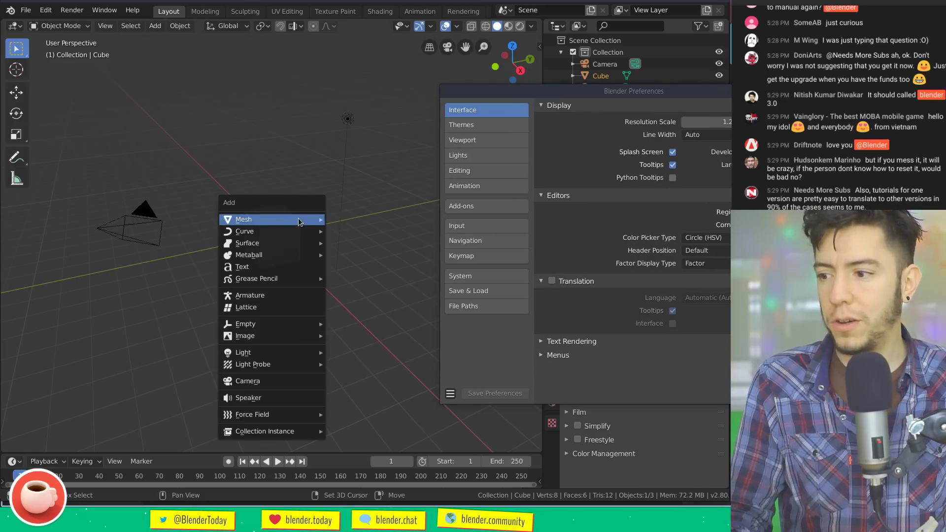
mouse_move(299, 220)
click(354, 330)
key(g)
click(137, 138)
Duplicate the monkey three times, spread the copies around the cube, and deselect everything
key(shift+d)
click(284, 141)
key(shift+d)
click(187, 198)
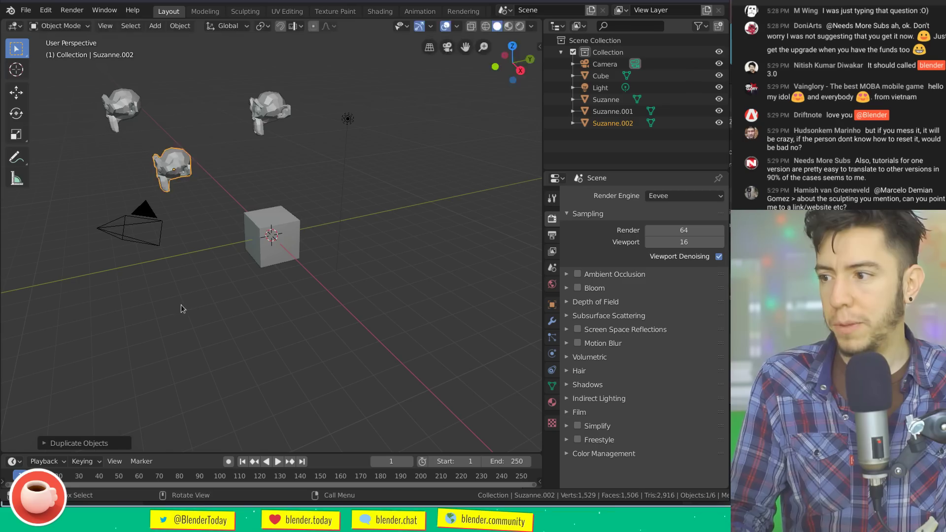
key(shift+d)
click(356, 253)
click(356, 252)
Reset the preferences to defaults by loading the factory preferences, and close the Preferences window
key(ctrl+comma)
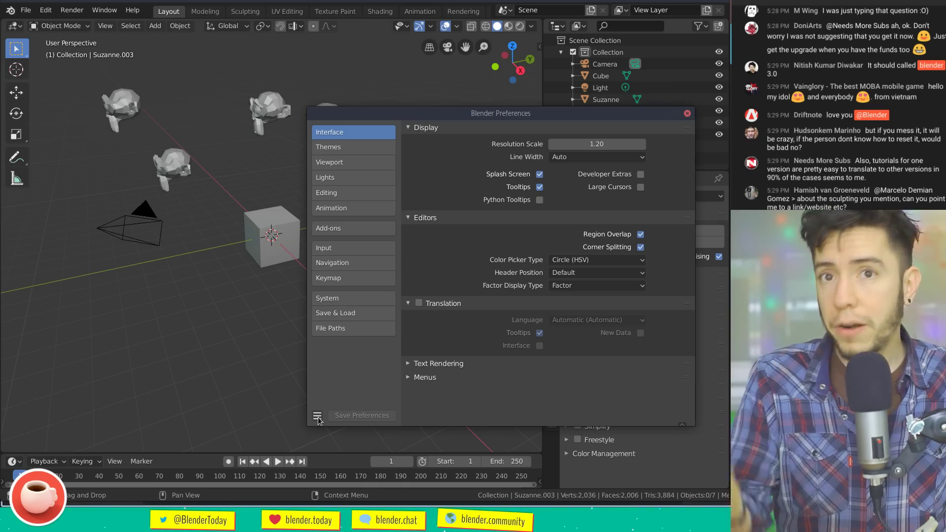
click(317, 417)
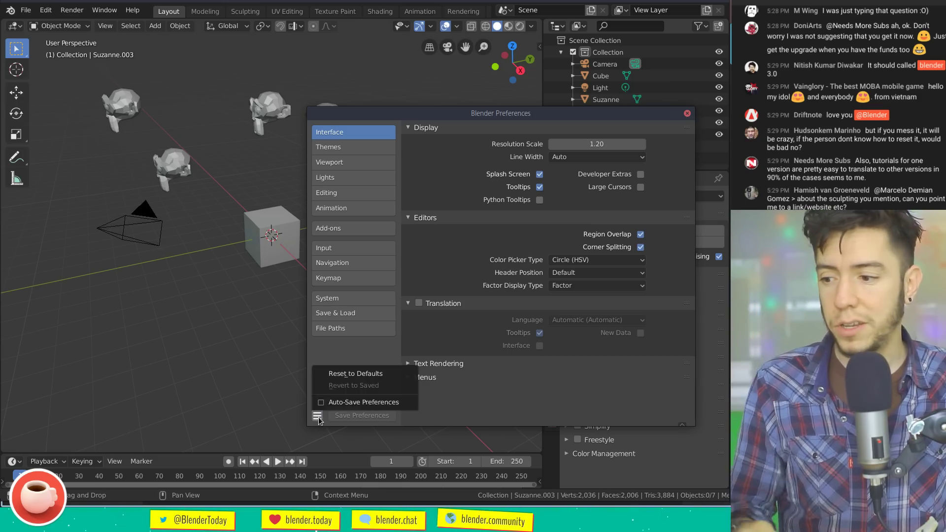
click(369, 375)
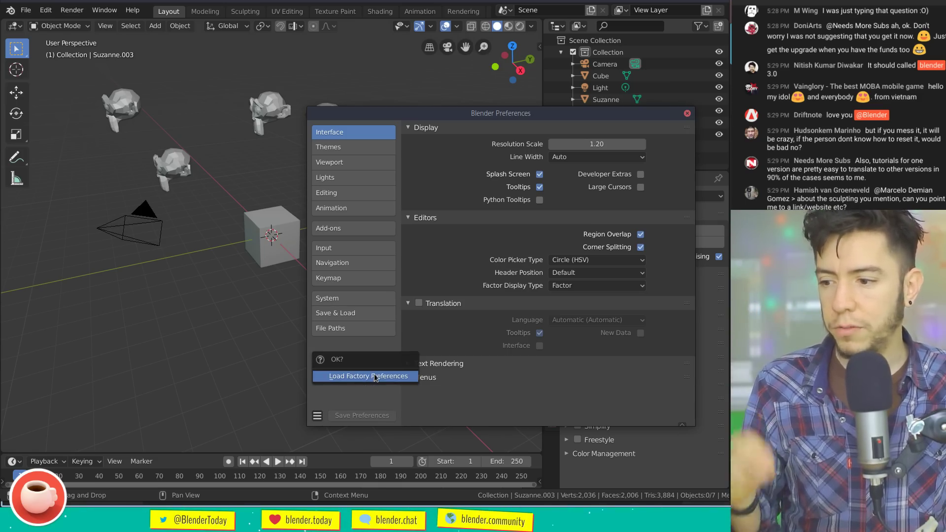
click(369, 376)
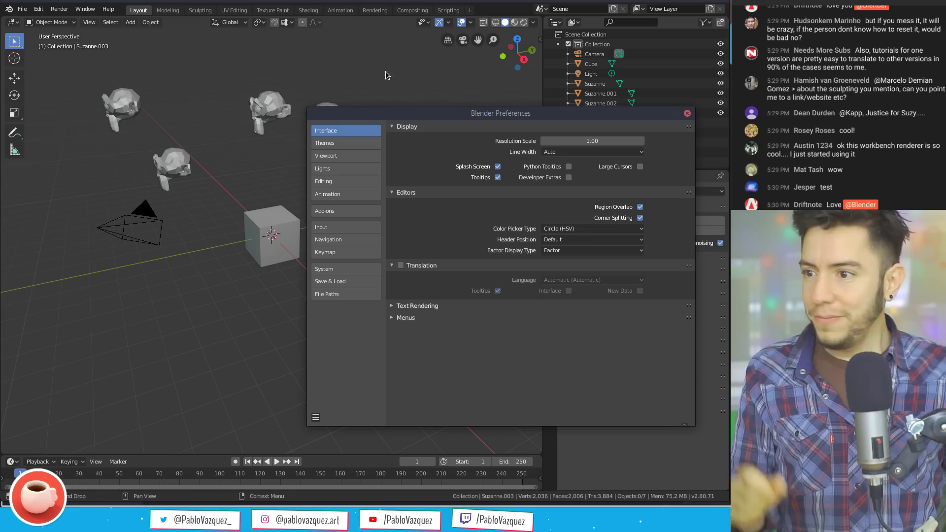
click(687, 114)
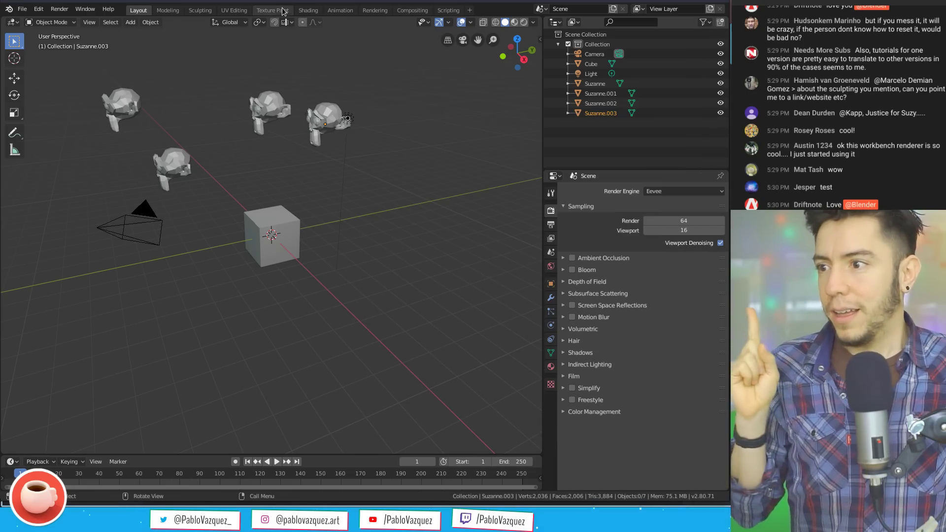
Create a new Video Editing file without saving the current scene, and widen the Properties editor and the Sequencer sidebar
key(ctrl+n)
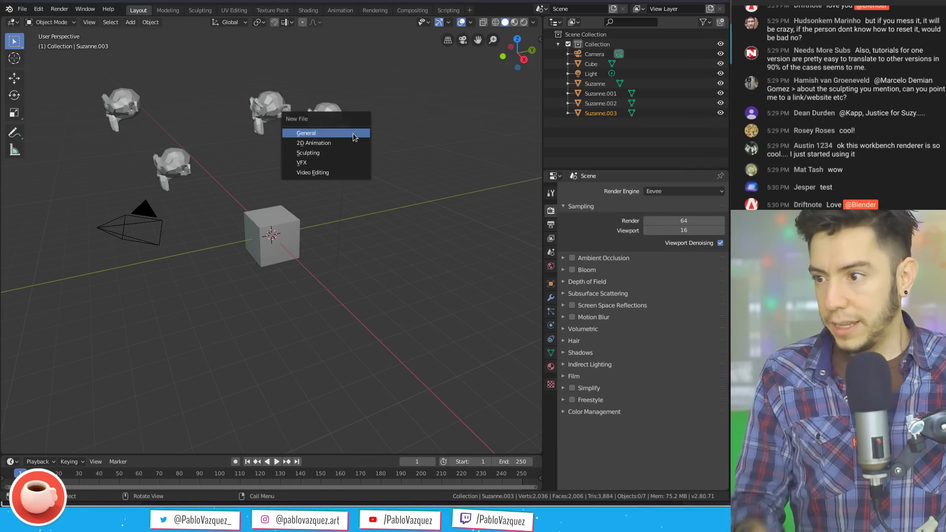
click(346, 173)
click(295, 266)
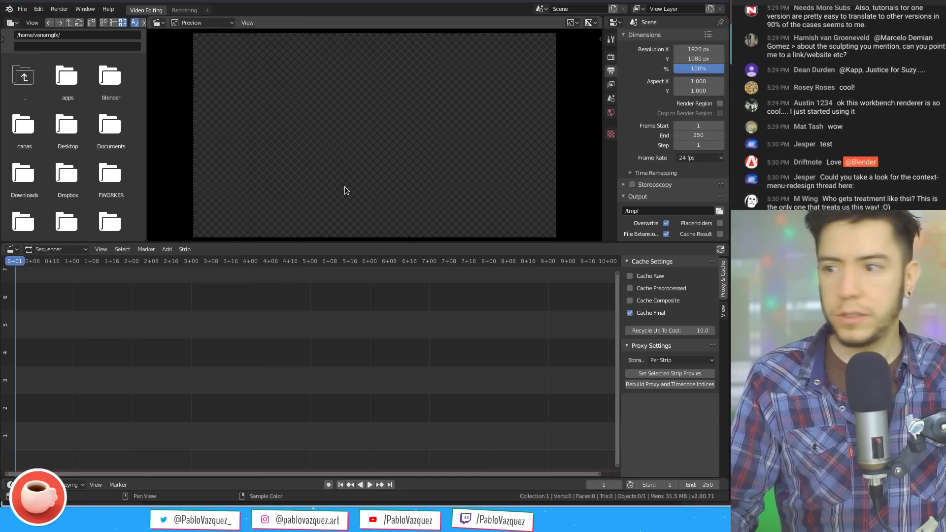
drag(604, 115, 560, 109)
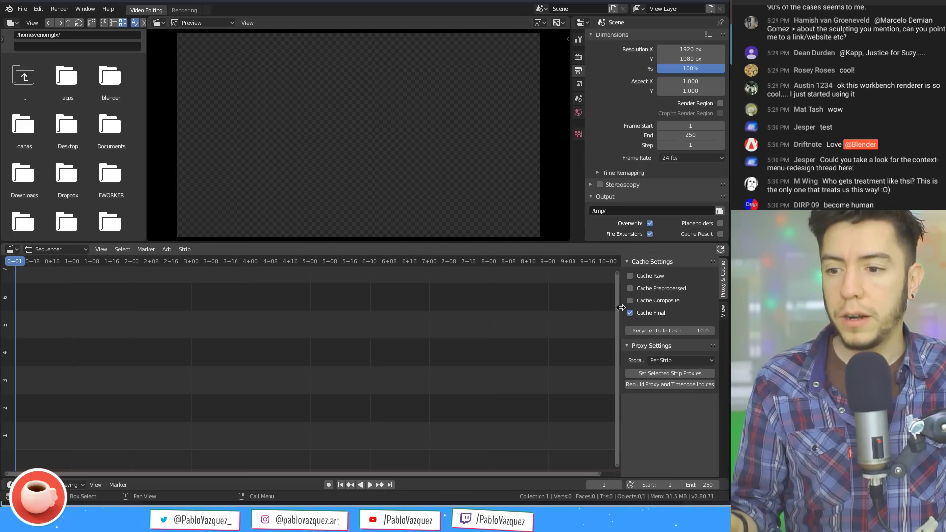
drag(616, 307, 561, 310)
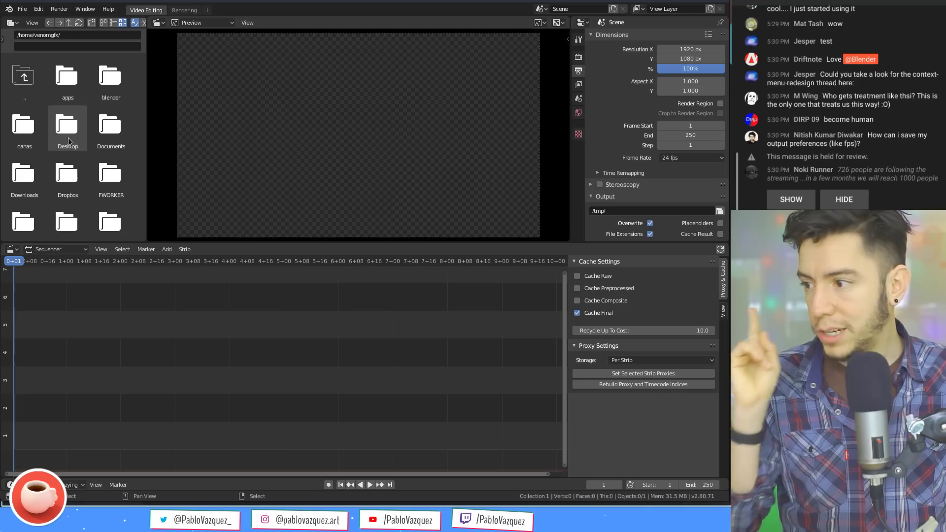
Browse to the canas/raw/02 folder in the file browser
click(38, 137)
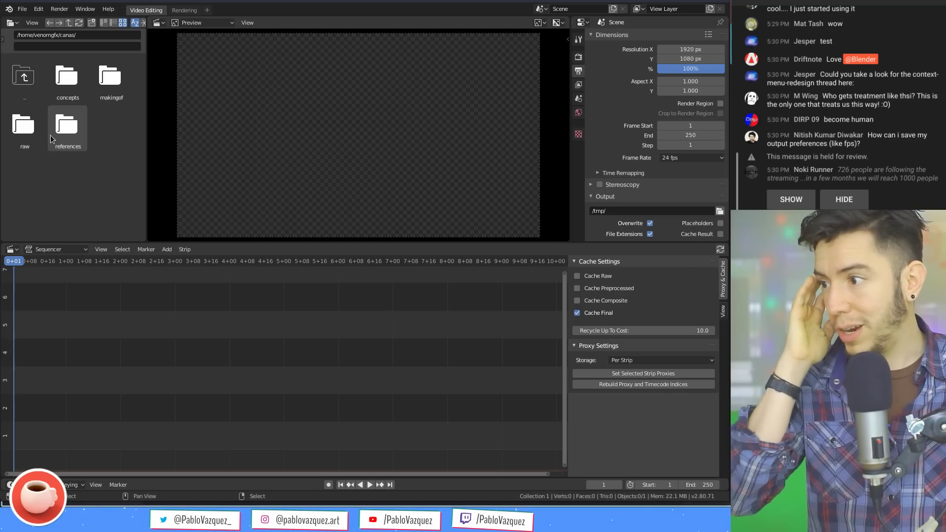
click(34, 142)
click(111, 81)
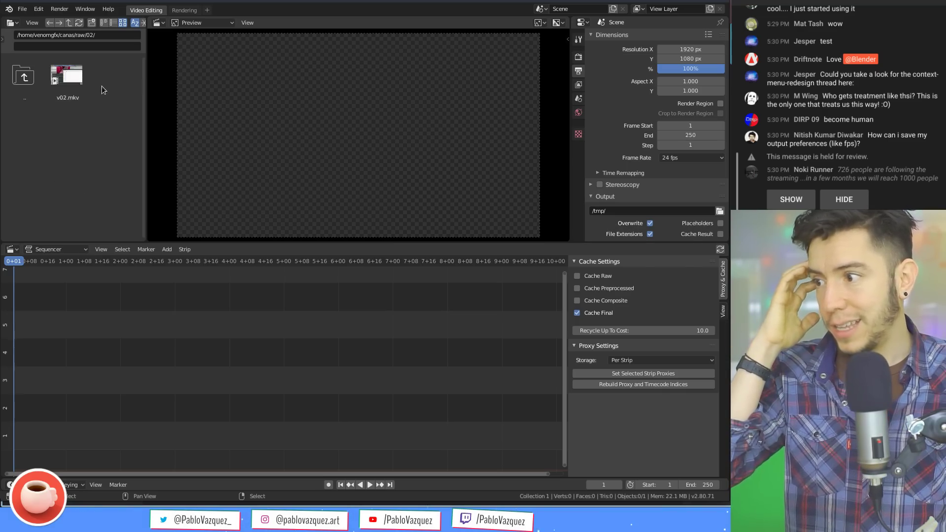
Add v02.mkv to the Sequencer and erase its strips
drag(73, 81, 212, 370)
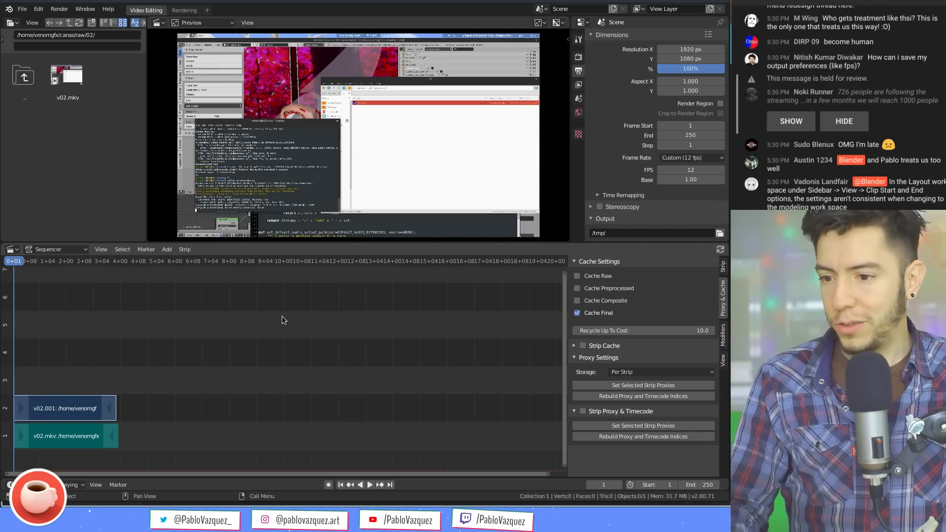
key(x)
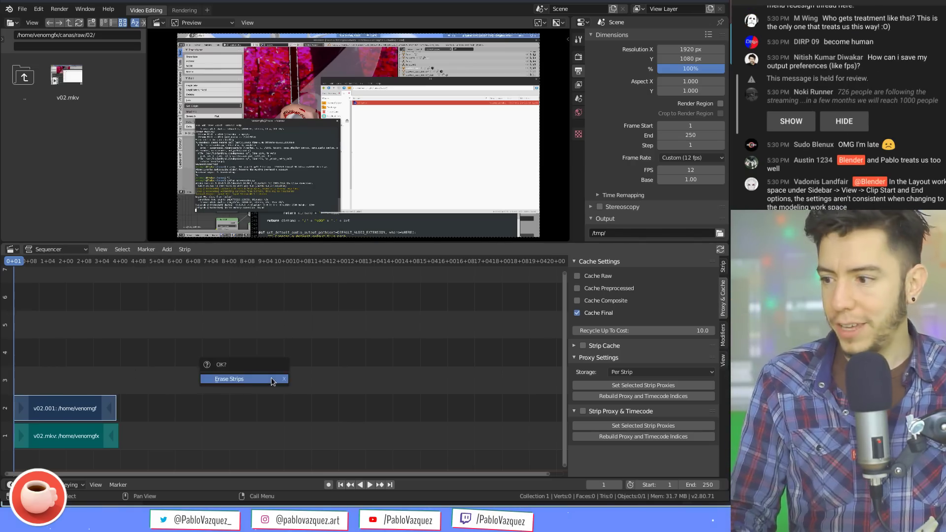
click(271, 378)
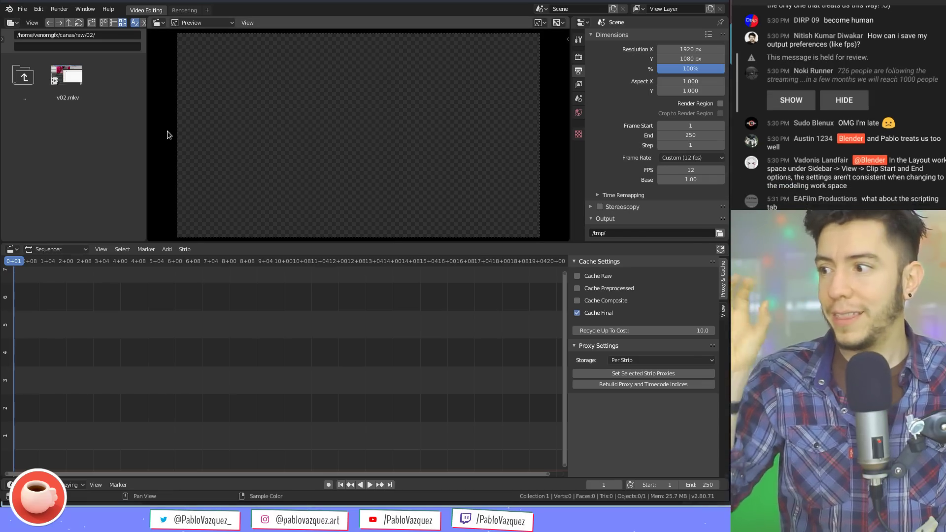
Add v02.mkv to the Sequencer again and move its strips to channels 3 and 4, starting about 7 seconds in
drag(67, 85, 233, 352)
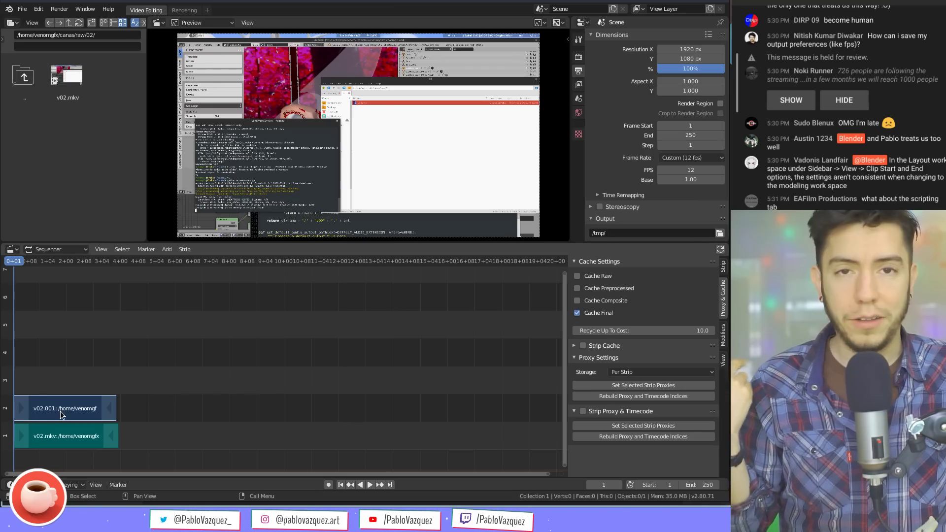
drag(61, 415, 223, 358)
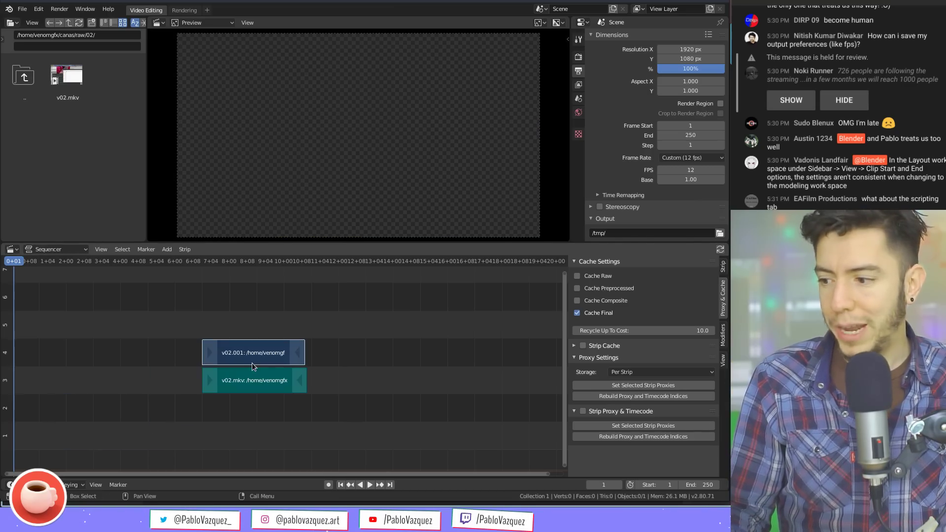
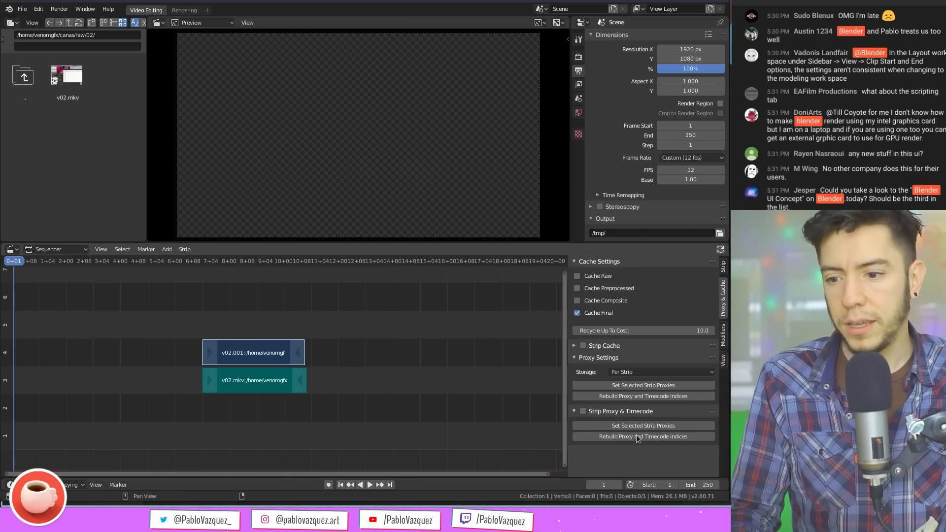
Compare the Strip settings of the movie strip and the sound strip, including the movie strip's Offset section
ctrl+middle_drag(616, 328, 632, 298)
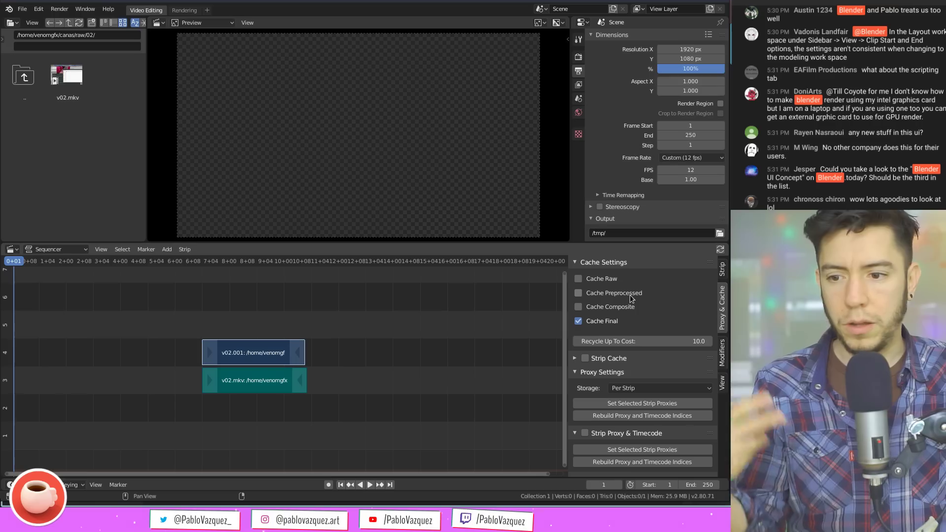
click(722, 270)
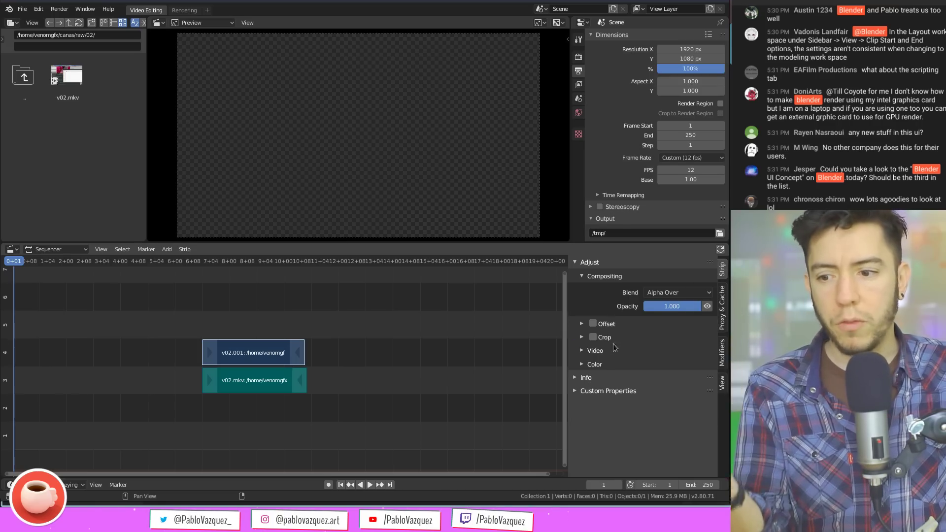
click(607, 326)
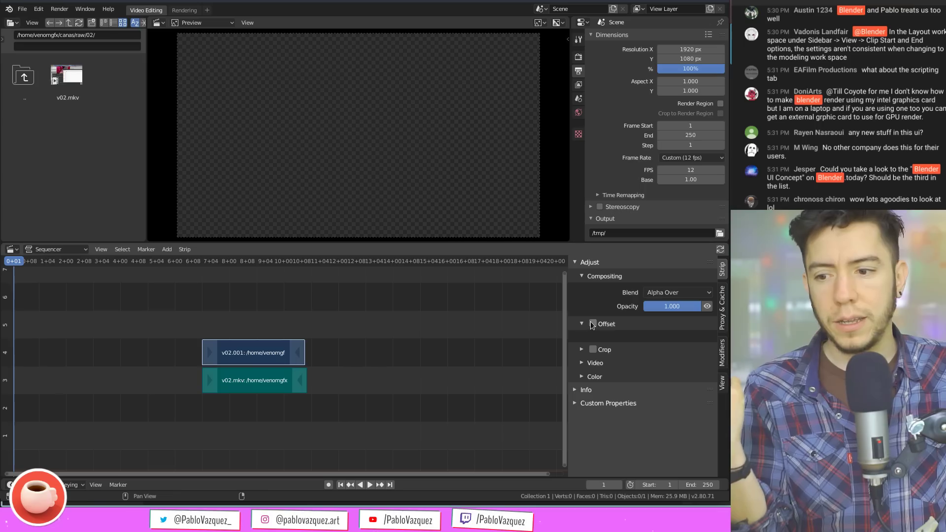
click(269, 380)
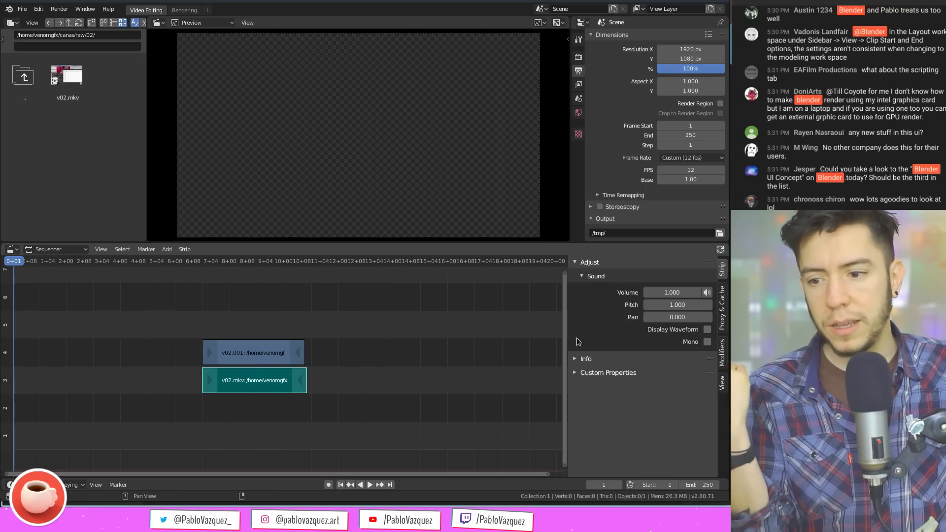
click(288, 350)
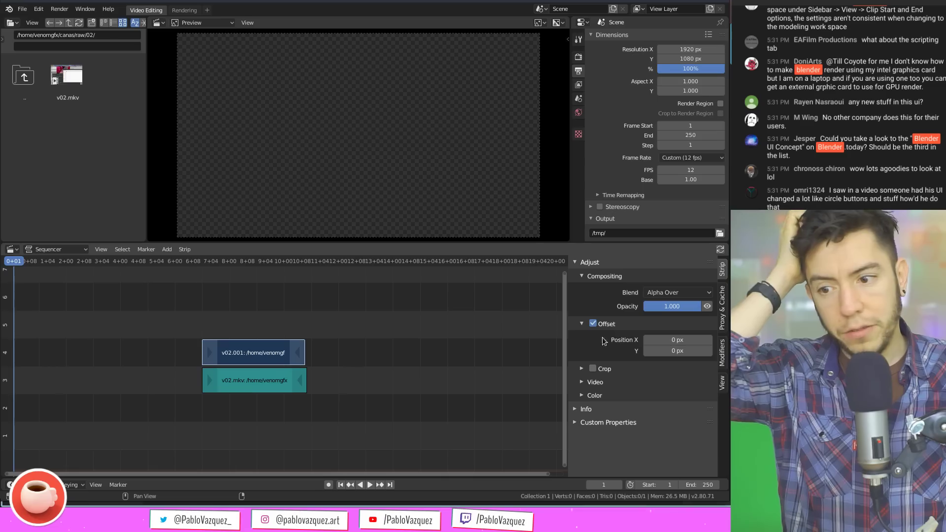
Toggle the movie strip's Offset on and off several times, leaving it disabled and collapsed
click(593, 324)
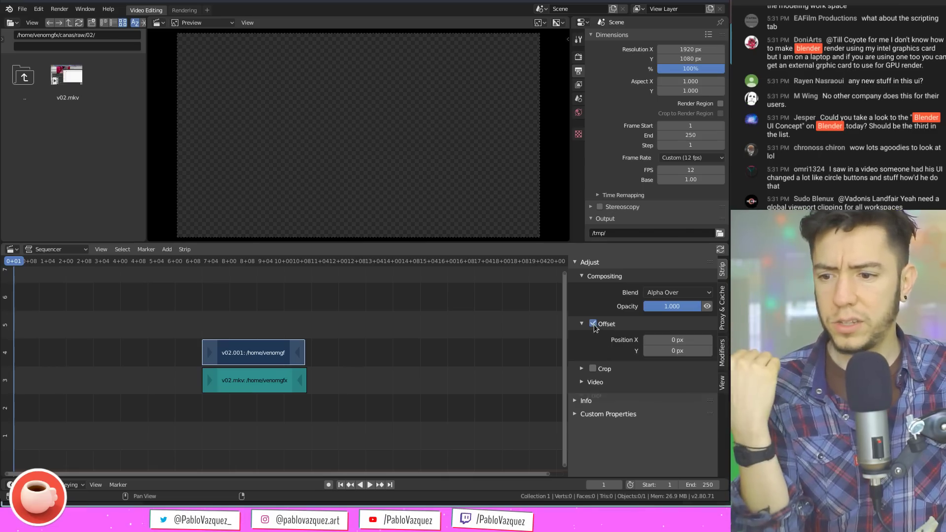
click(594, 325)
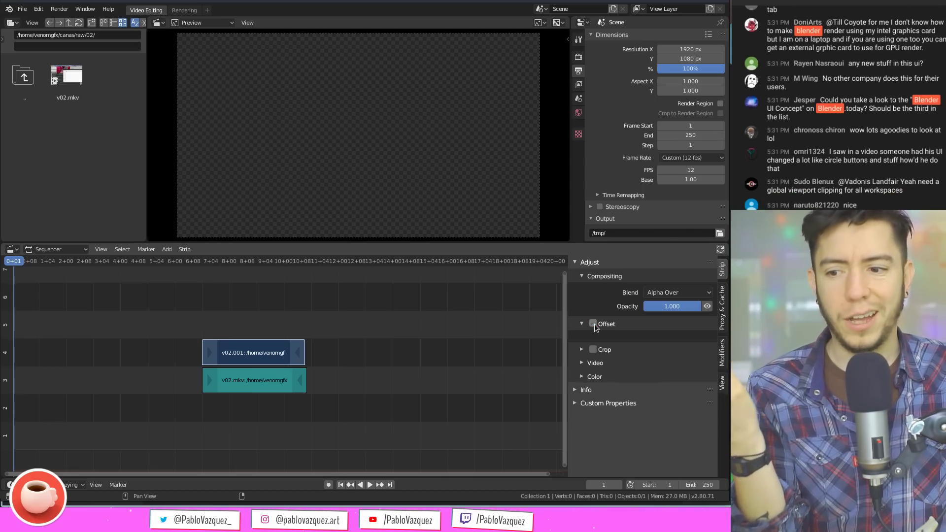
click(594, 326)
click(592, 326)
click(591, 325)
click(591, 326)
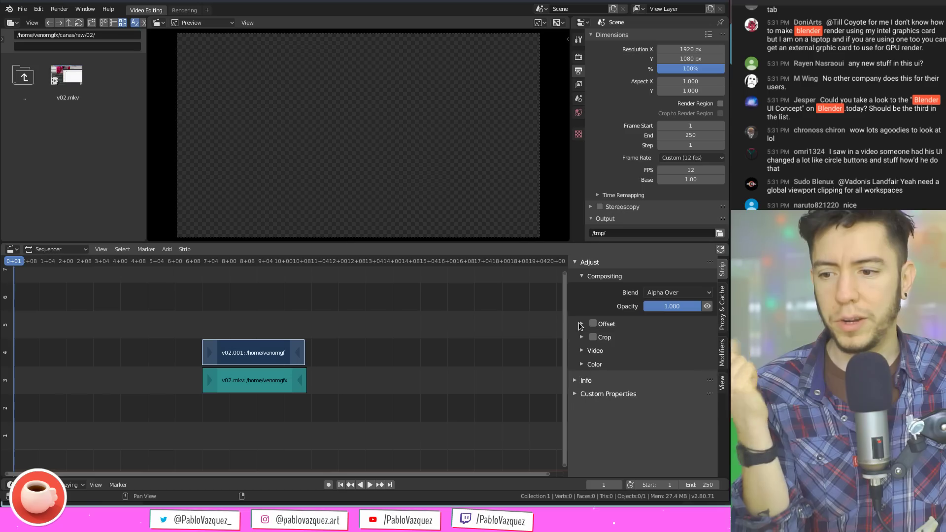
click(593, 324)
View the movie strip's Crop settings, collapse them, and expand its Video settings
click(582, 338)
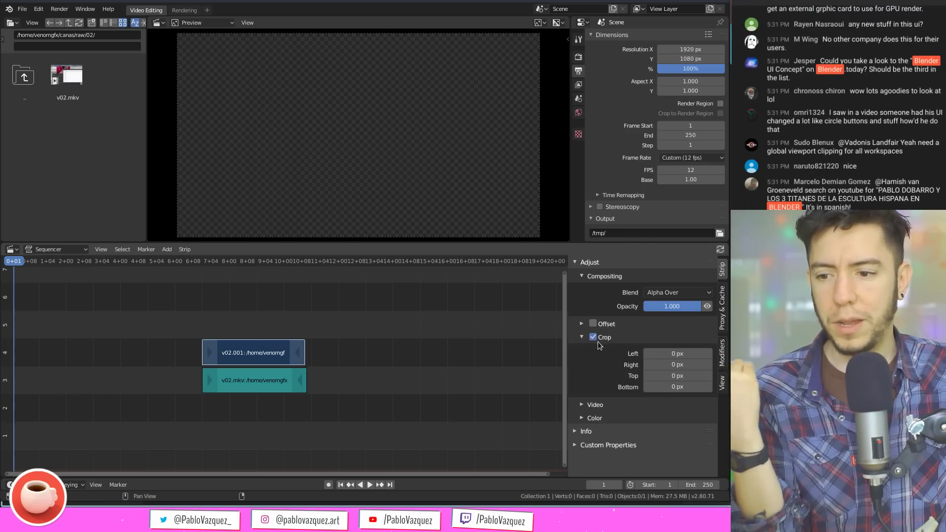
click(585, 340)
click(582, 351)
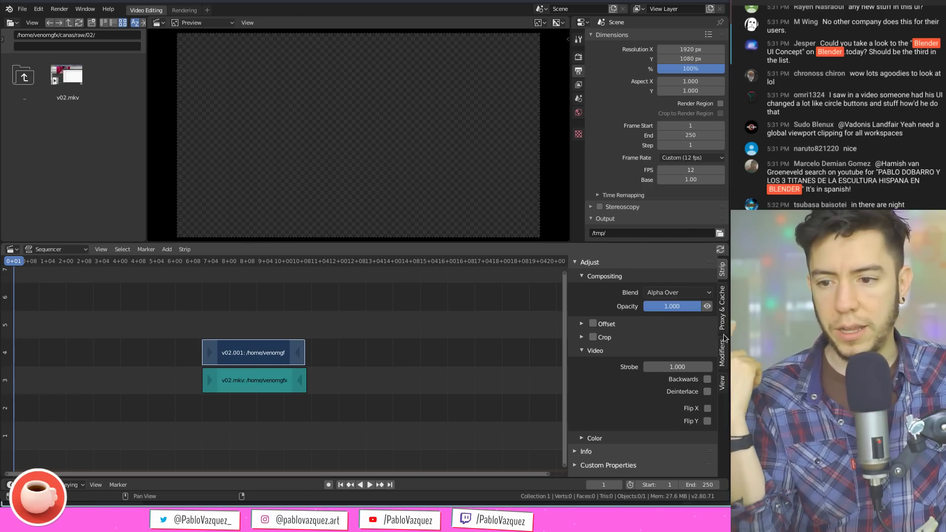
Look through the movie strip's Proxy & Cache, View and Modifiers settings, and return to its Strip settings
click(723, 319)
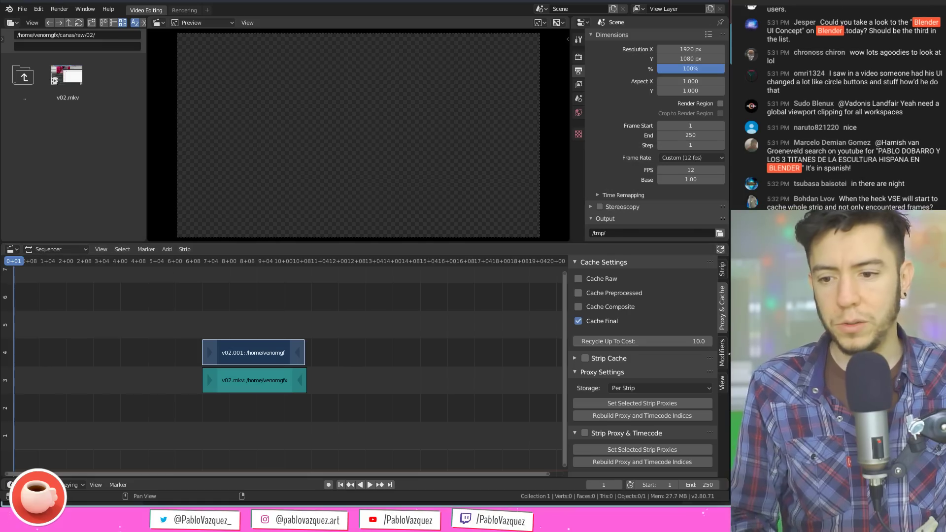
click(723, 384)
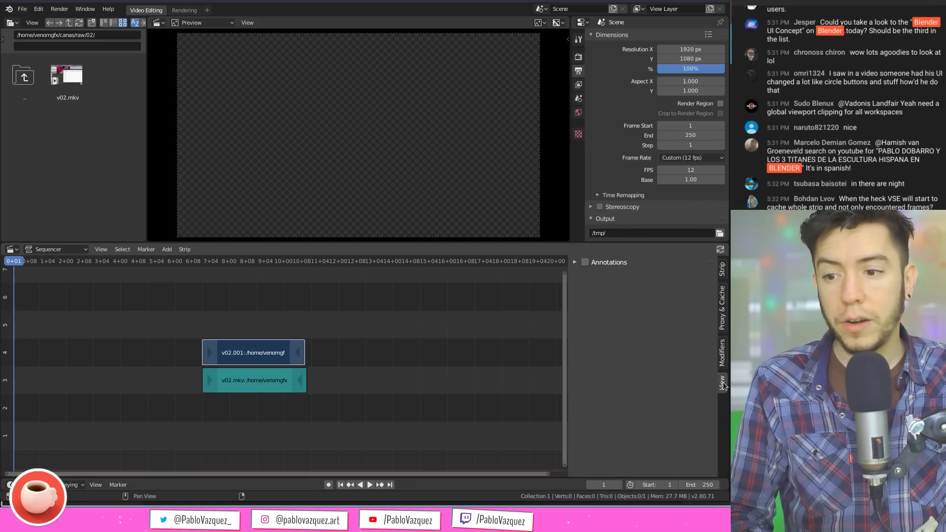
click(723, 352)
ctrl+scroll(723, 351, up, 2)
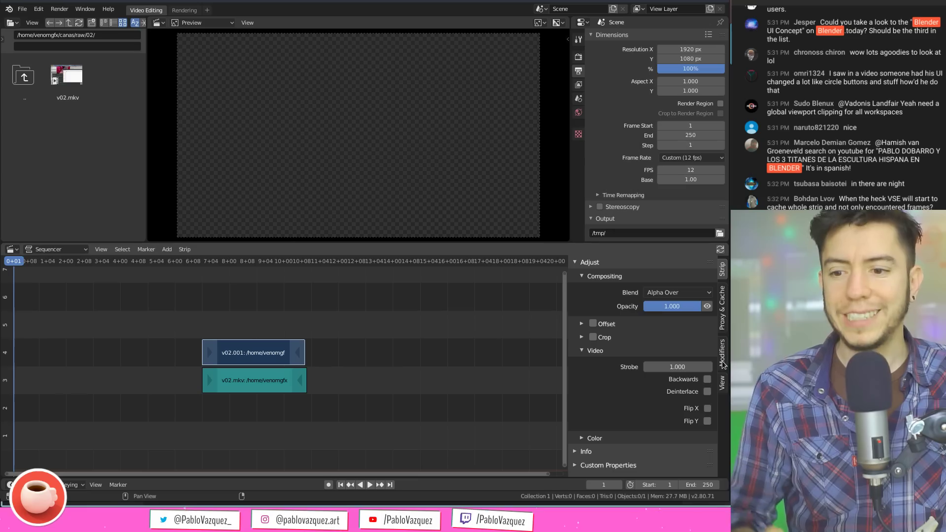
ctrl+scroll(723, 363, down, 1)
click(723, 363)
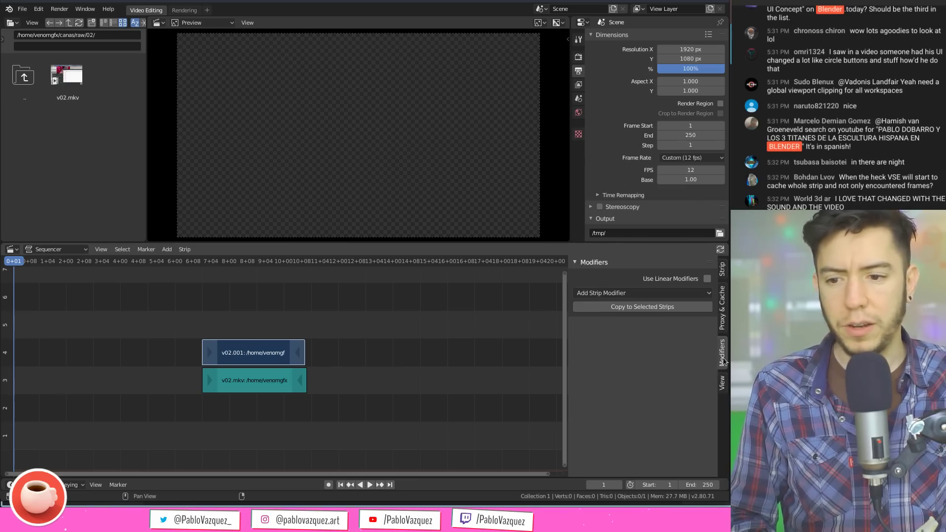
click(723, 271)
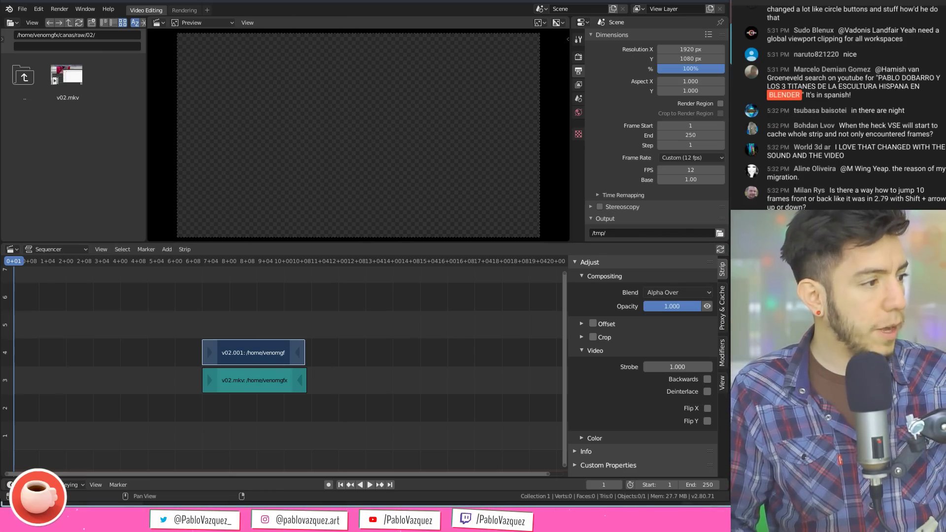
Review the Sequencer's View options and try box-selecting the area around both strips
click(108, 249)
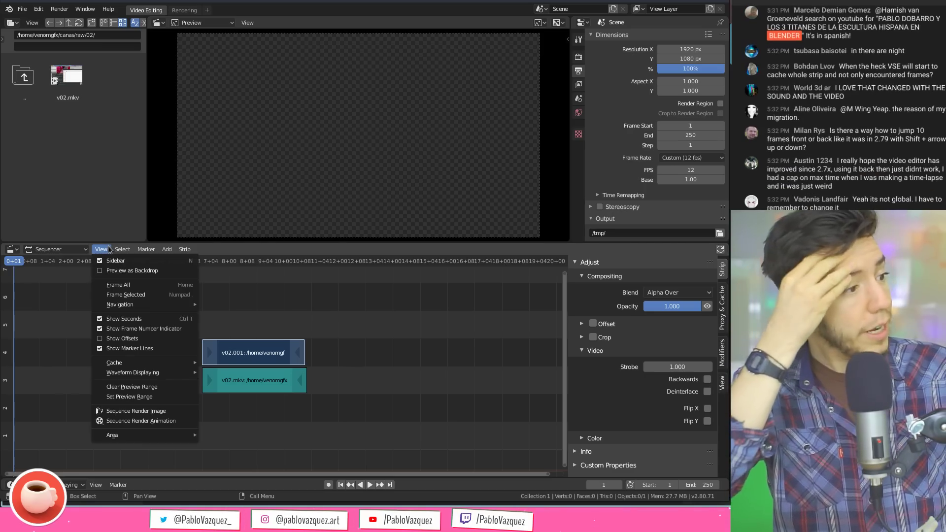
drag(126, 298, 191, 349)
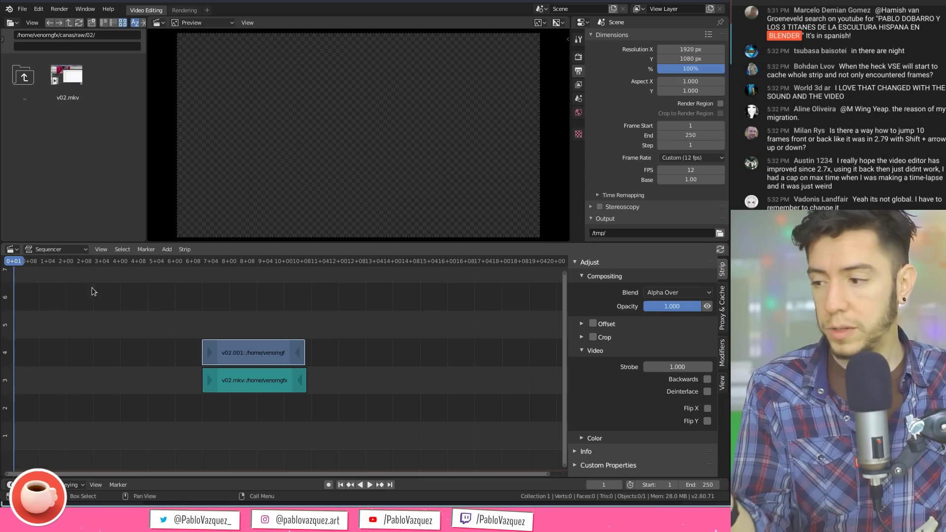
drag(91, 292, 403, 424)
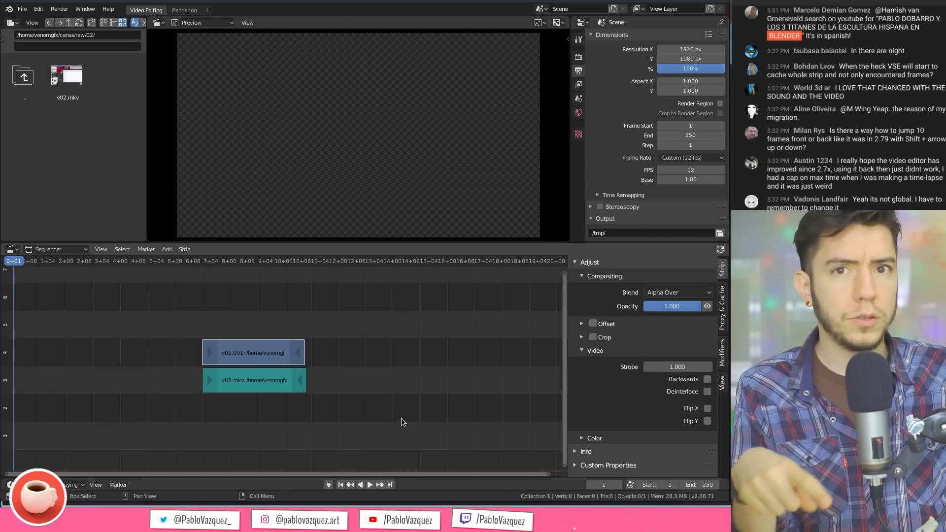
Review the View options of the Sequencer and of the Preview area, including Show Metadata
click(101, 249)
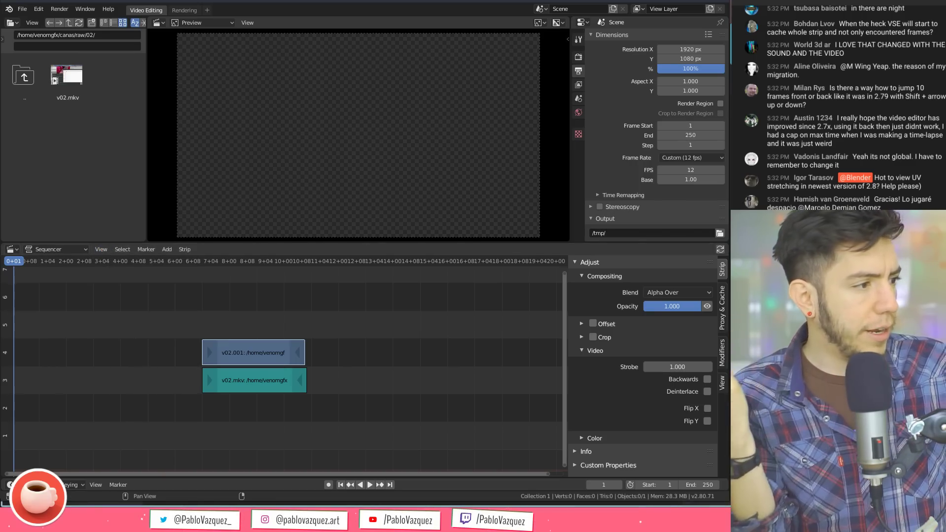
click(247, 23)
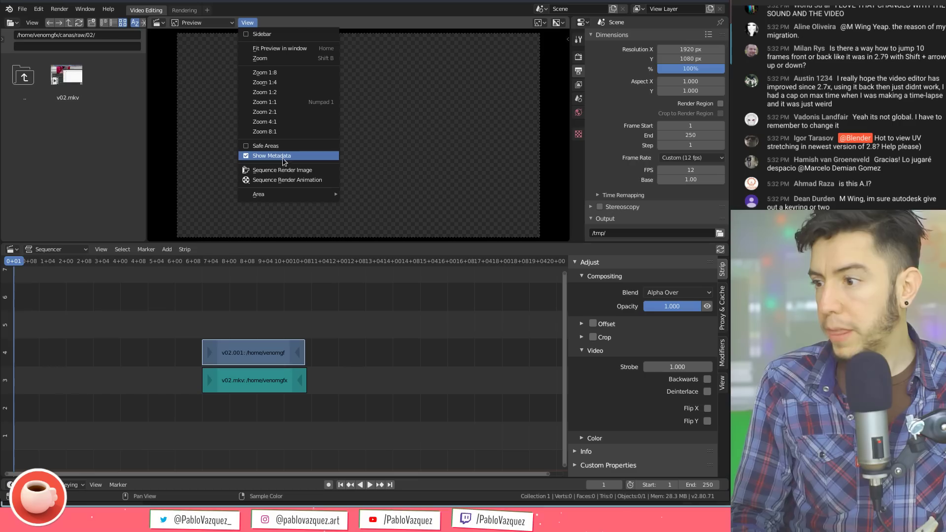
click(285, 156)
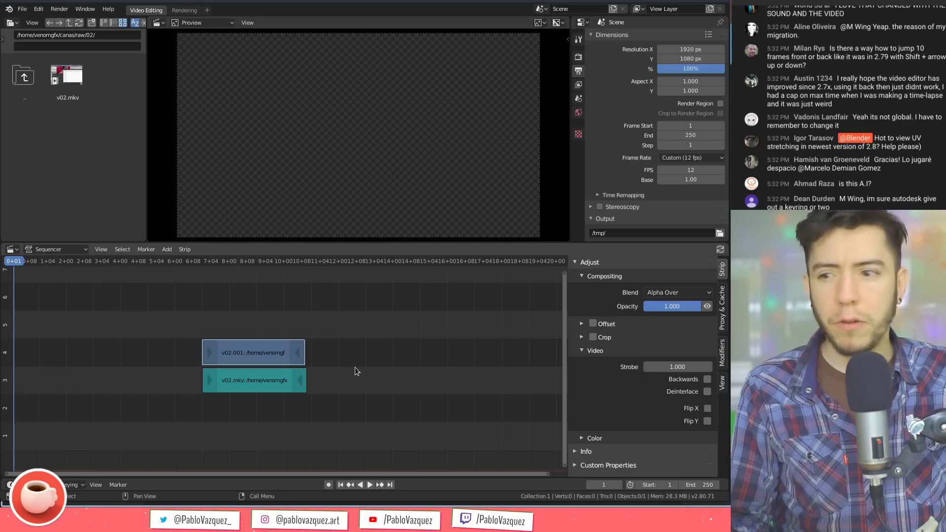
Duplicate the v02.001 movie strip and place the copy further along on channel 4
click(271, 350)
key(shift+d)
click(412, 356)
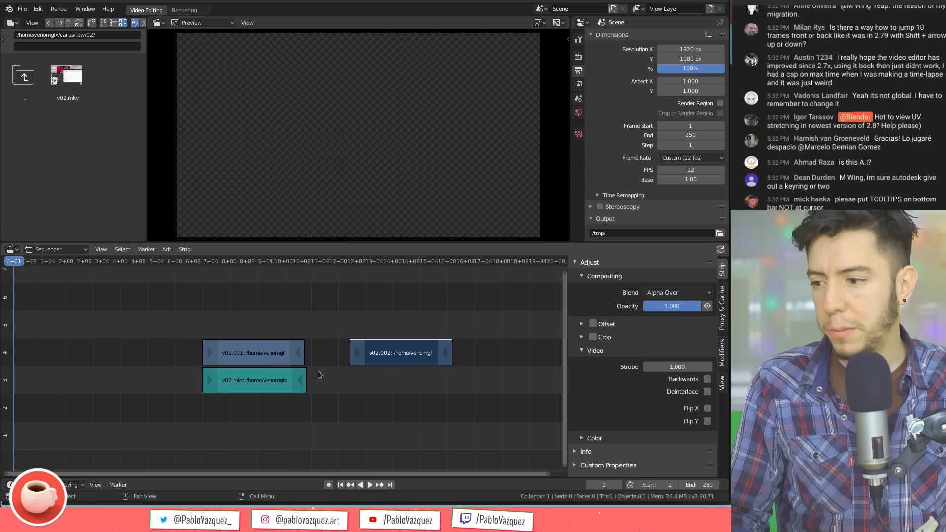
Copy the original v02.001 strip and review the available strip operations, keeping that strip selected
right_click(318, 354)
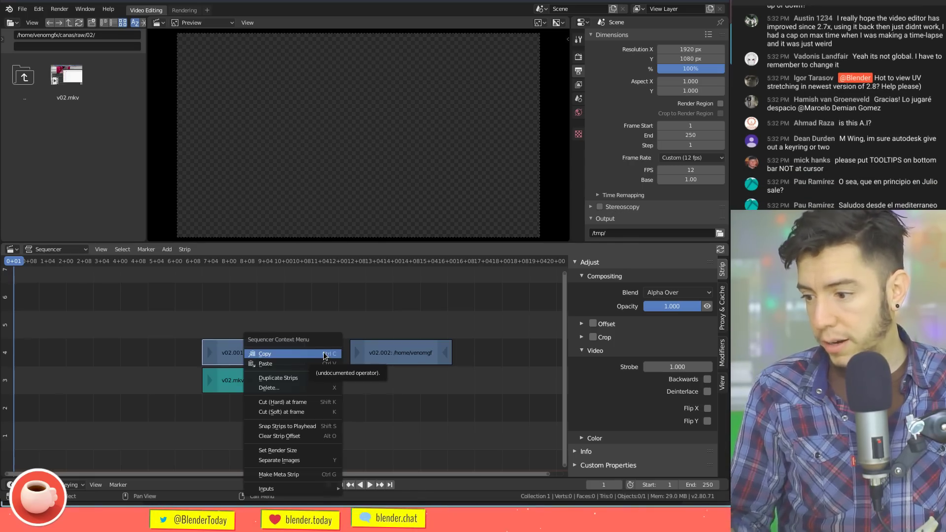
click(323, 353)
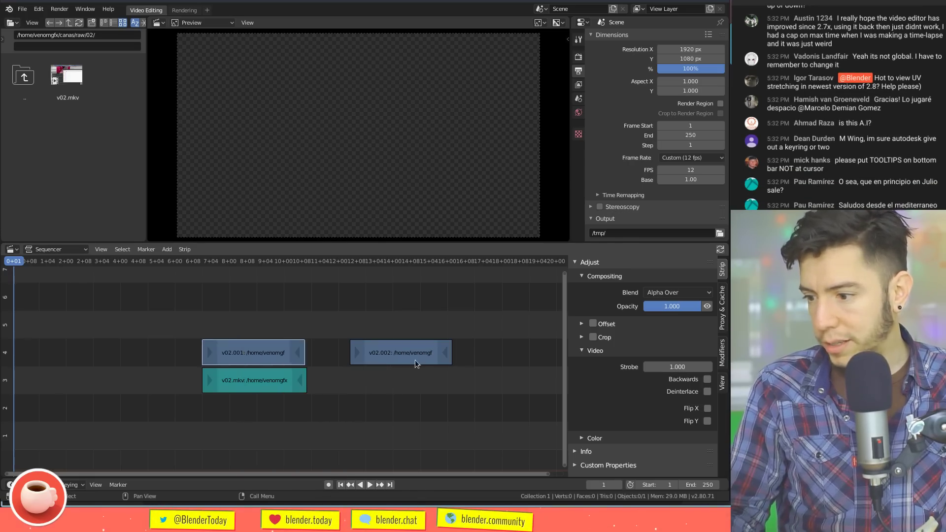
click(279, 353)
click(185, 249)
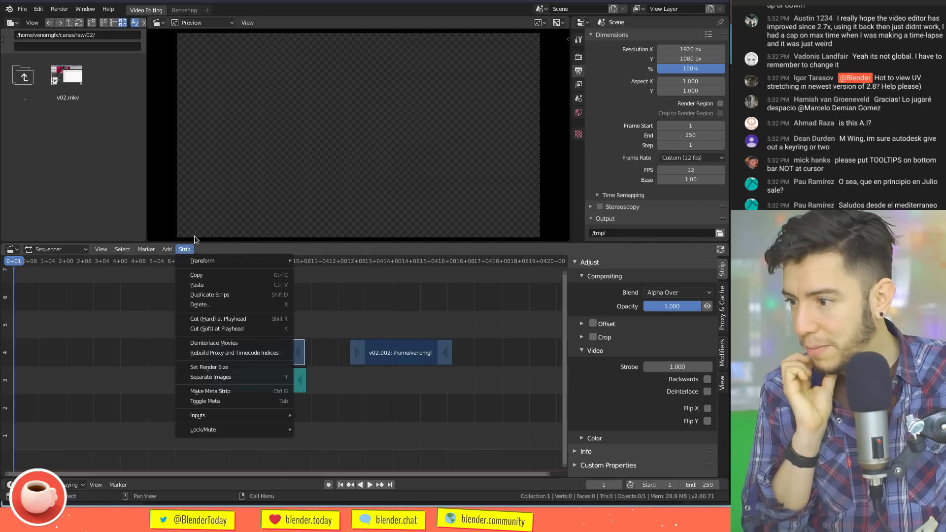
key(Escape)
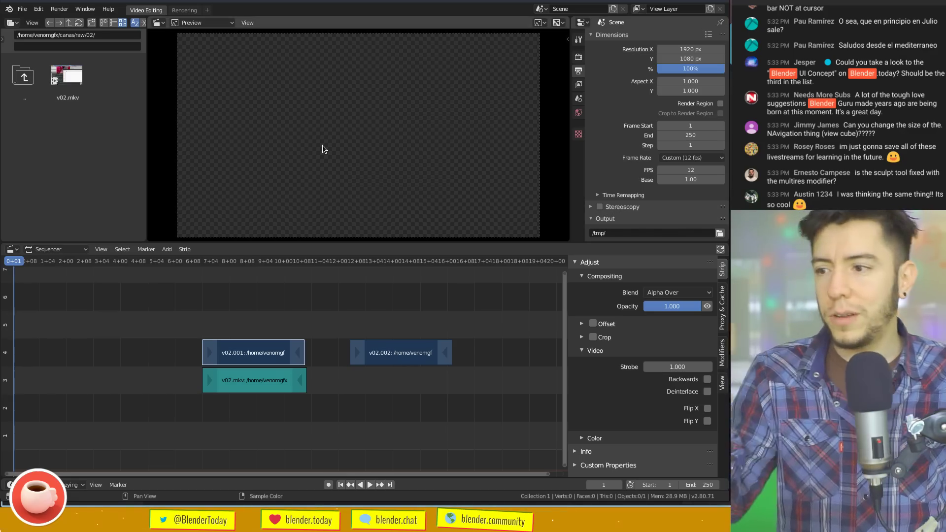
Start a new General file, discarding the unsaved changes, and enlarge the properties and timeline areas
key(ctrl+n)
click(310, 104)
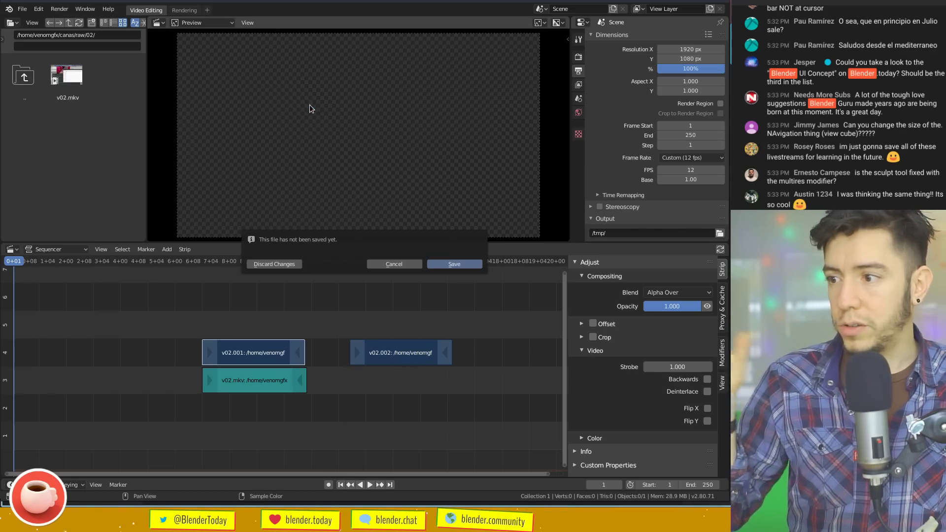
click(294, 265)
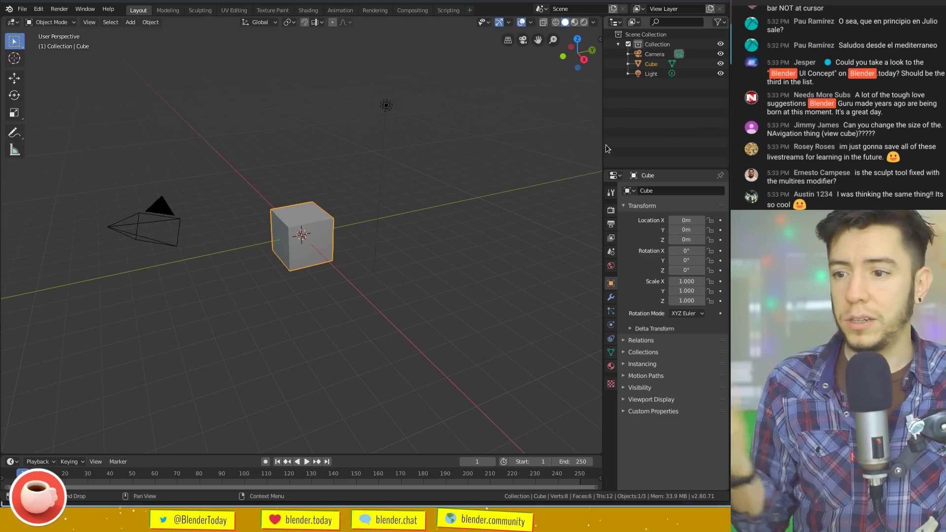
drag(605, 145, 566, 145)
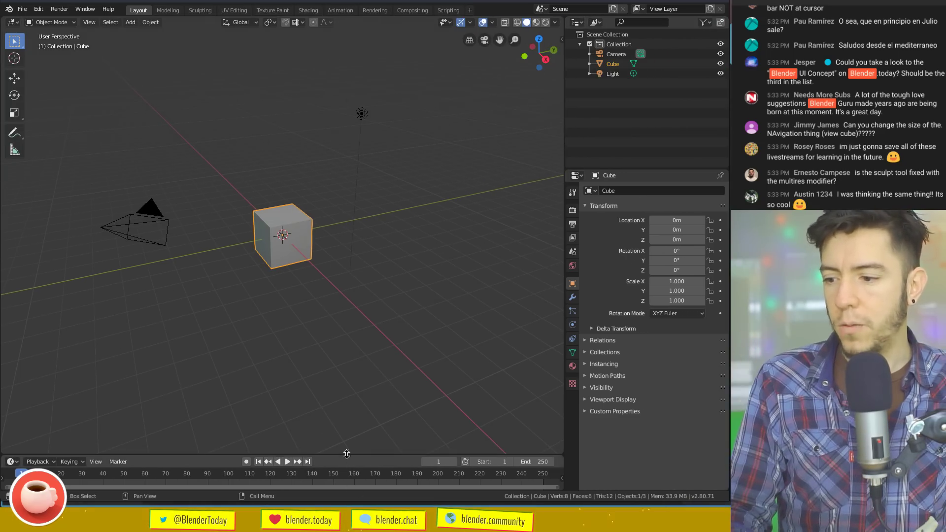
drag(346, 454, 348, 423)
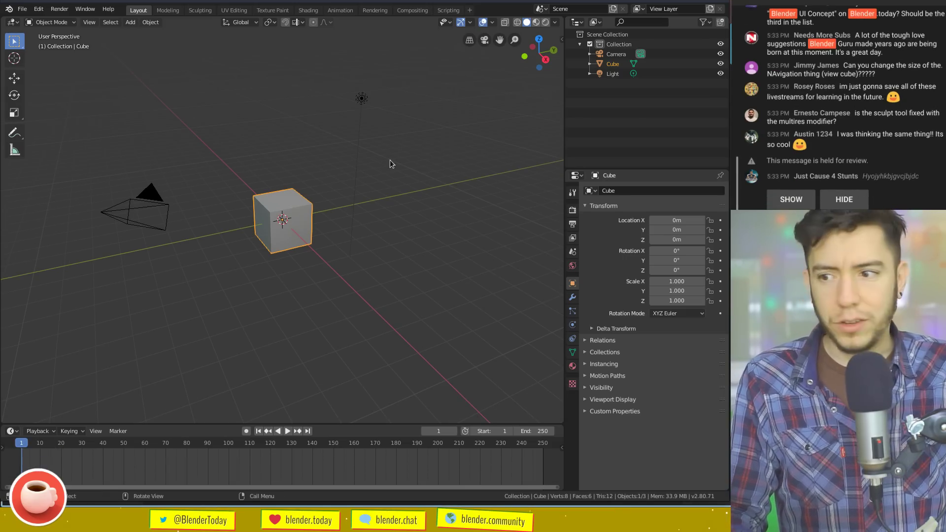
Switch to the web browser, load blender.org/about/logo in a new tab, and examine the official logo colors
super+drag(536, 65, 554, 267)
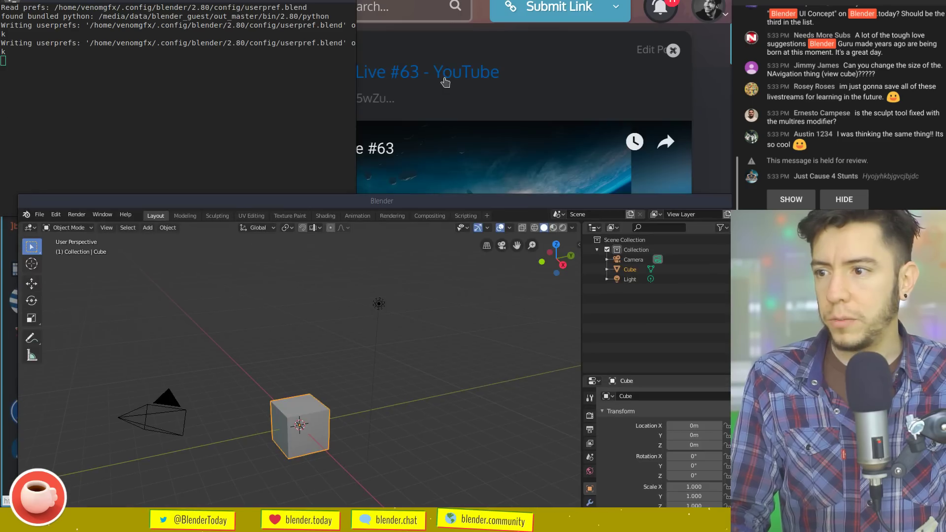
click(454, 108)
key(ctrl+t)
text(nder.org/about)
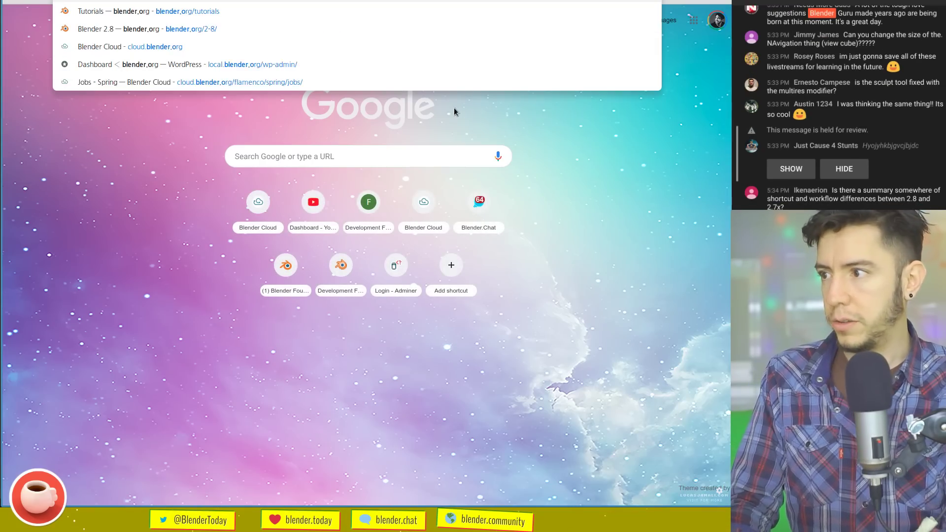
key(Down)
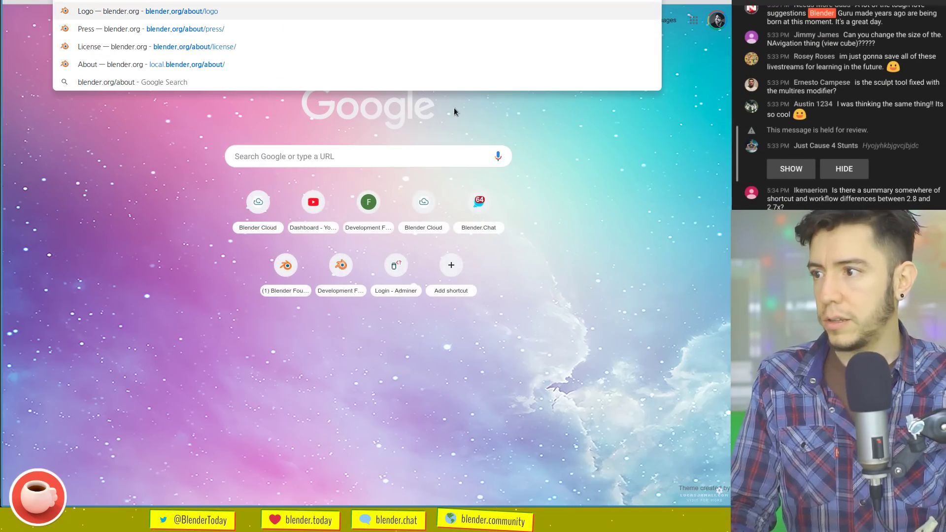
key(Return)
key(F11)
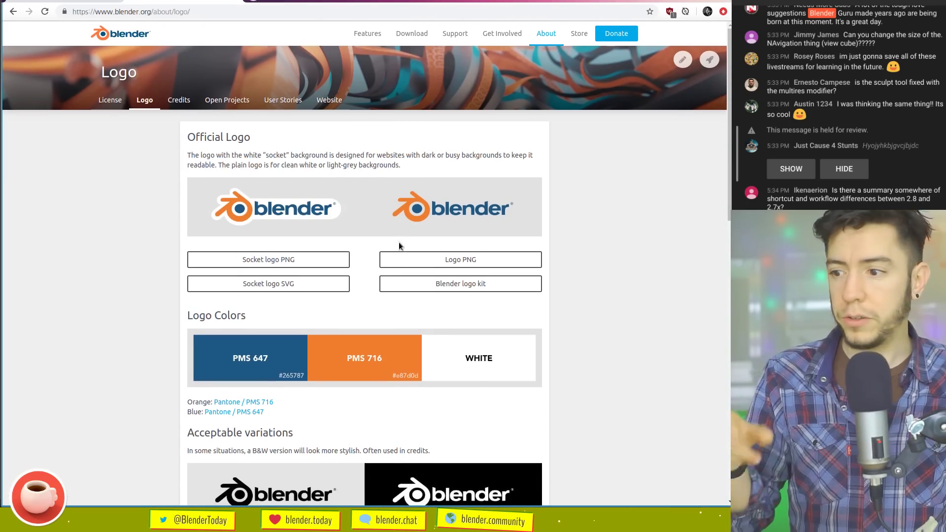
scroll(267, 347, down, 3)
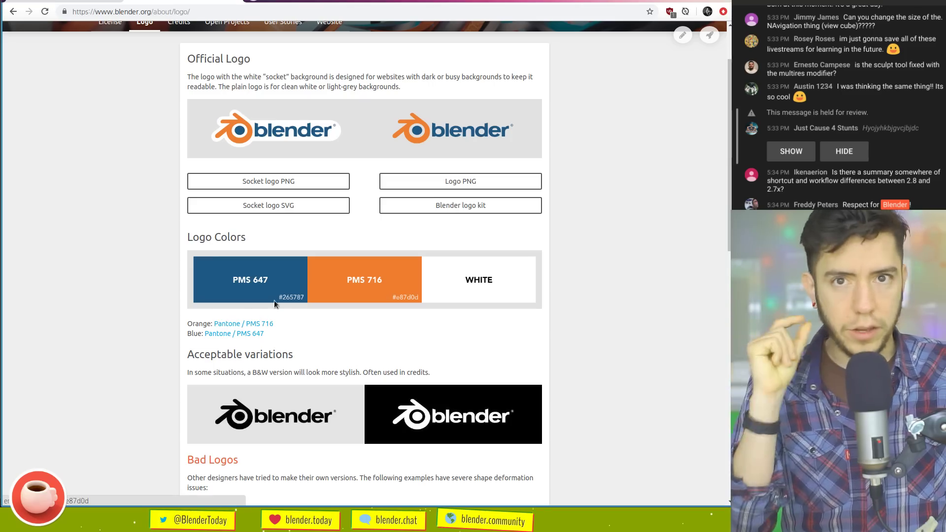
Switch back to Blender and start another new file from the General template
key(alt+Tab)
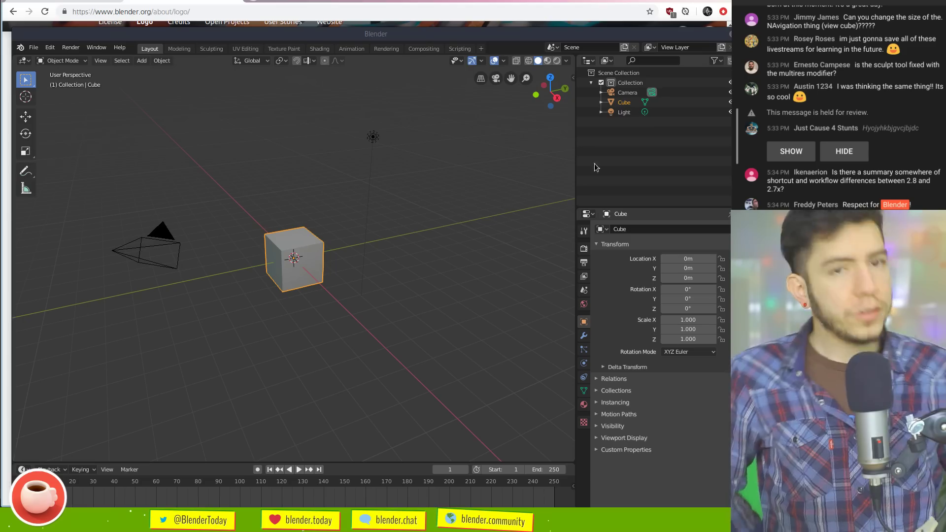
key(ctrl+n)
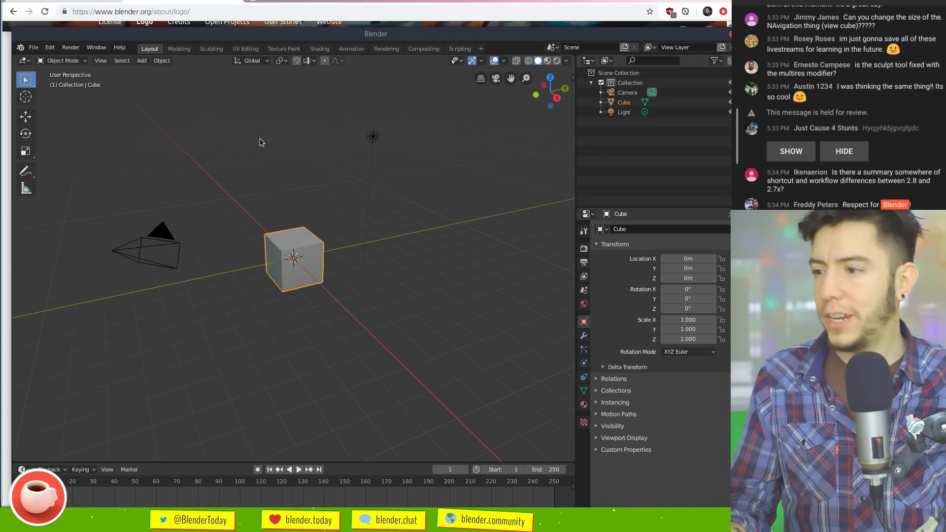
key(ctrl+n)
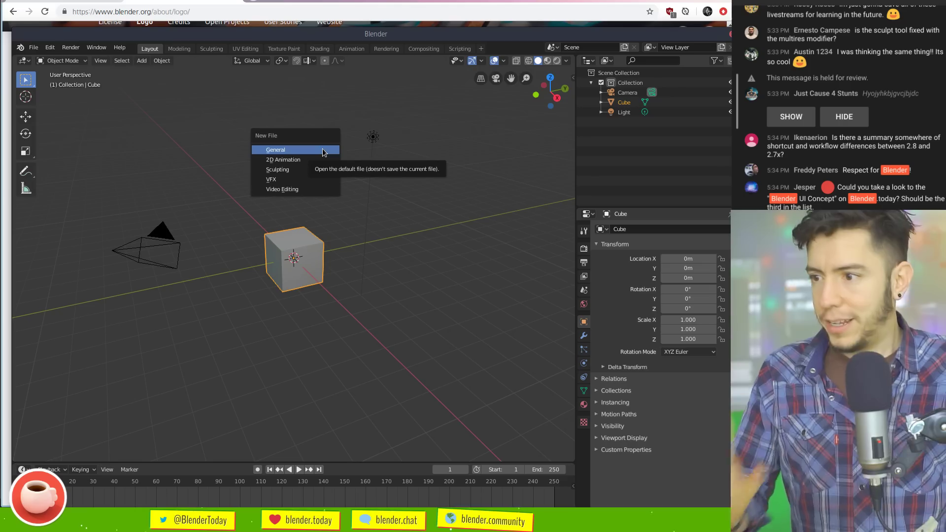
click(326, 149)
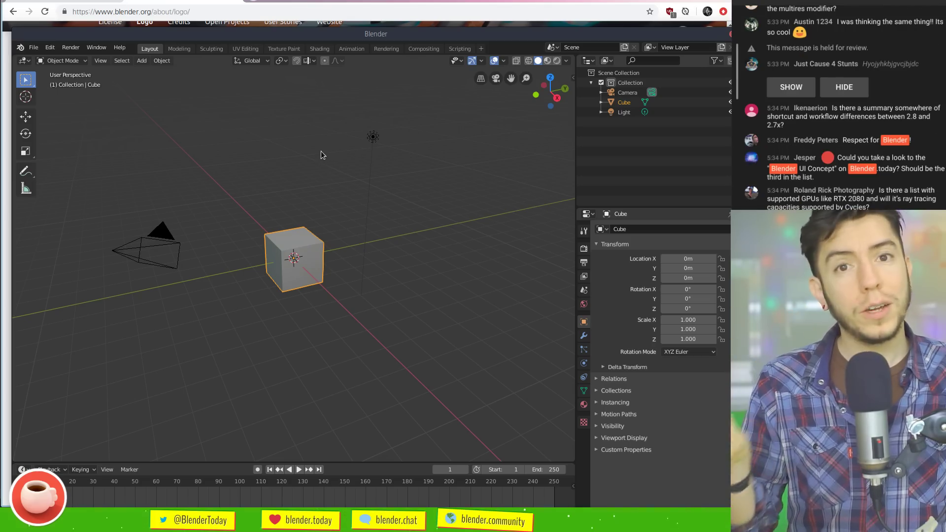
Reposition the Blender window over the browser and enlarge it slightly to fill the visible desktop
super+drag(510, 271, 506, 253)
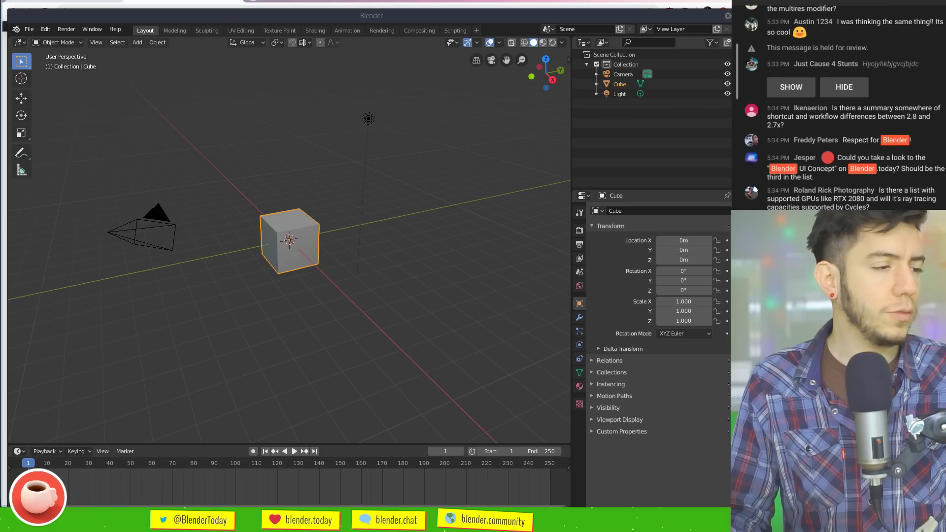
super+drag(410, 255, 403, 234)
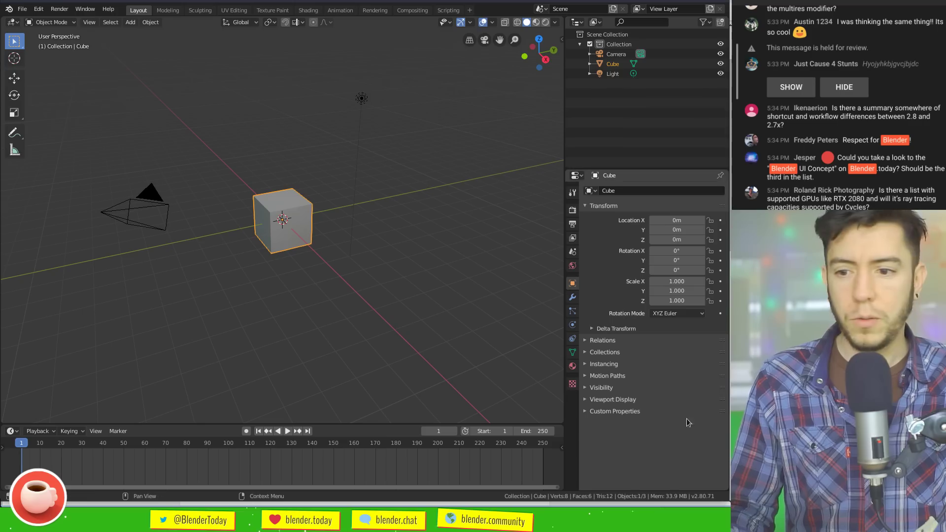
super+right_drag(720, 477, 725, 482)
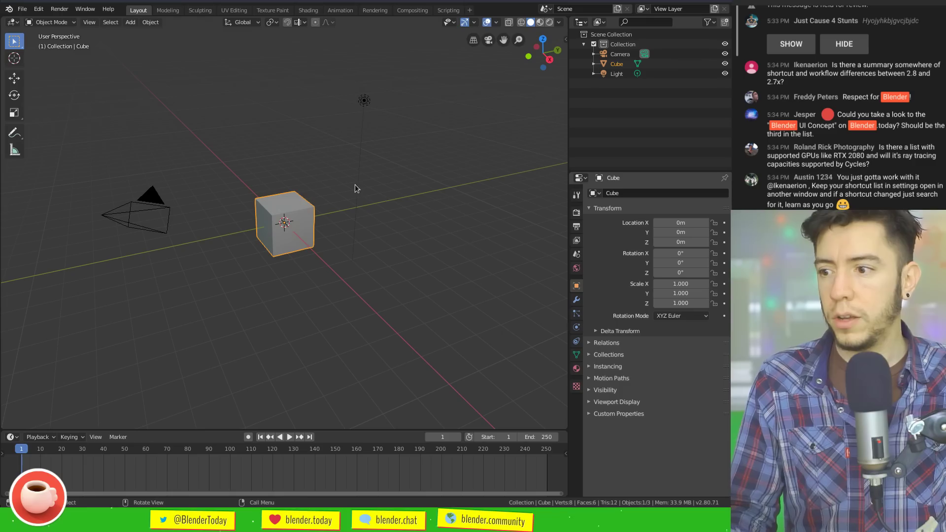
Scrub the timeline forward to frame 46 from within the 3D viewport
alt+scroll(388, 165, down, 9)
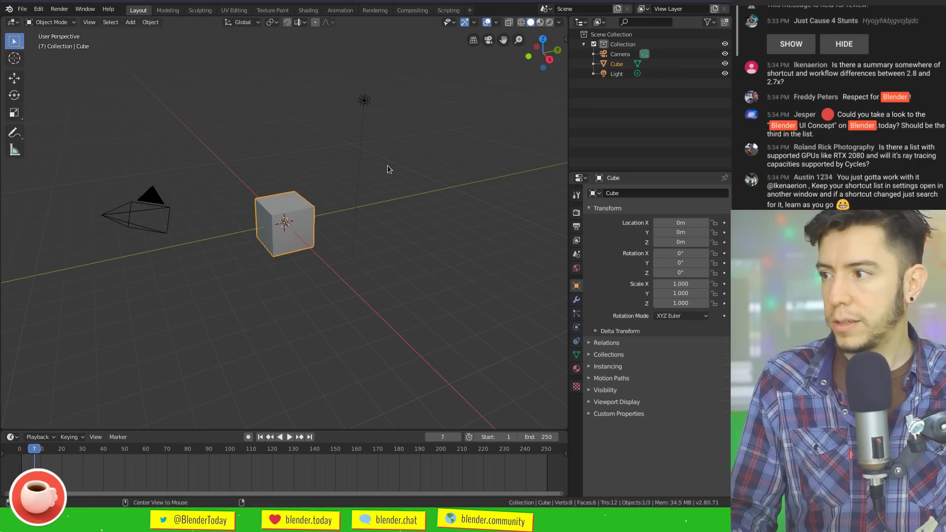
alt+scroll(341, 183, down, 20)
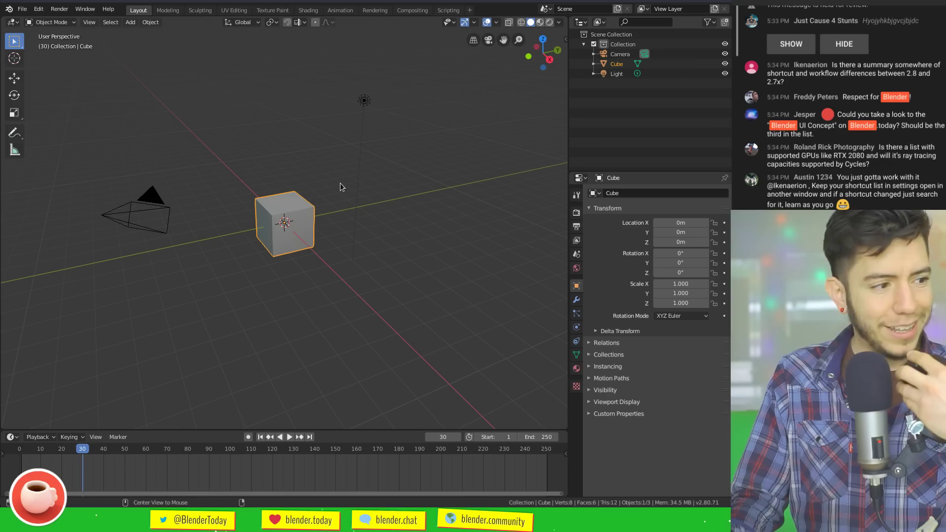
alt+scroll(340, 183, down, 10)
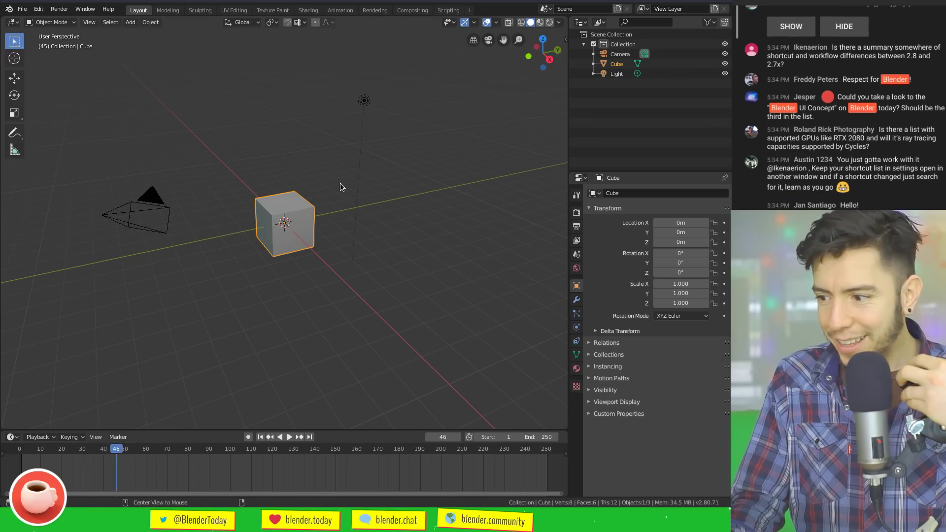
alt+scroll(355, 179, down, 6)
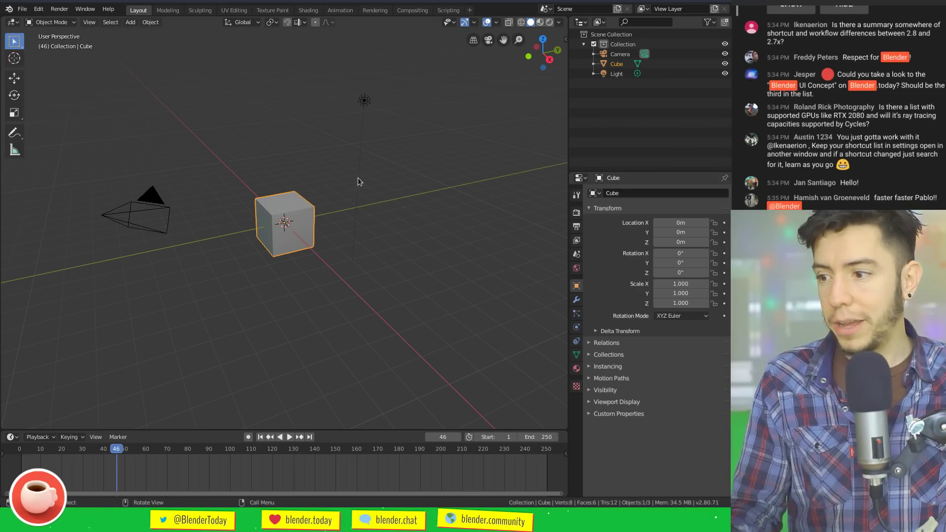
Maximize the 3D viewport and delete the default cube
scroll(347, 219, up, 5)
key(ctrl+space)
middle_drag(432, 258, 475, 250)
scroll(475, 250, up, 5)
scroll(473, 250, down, 4)
key(x)
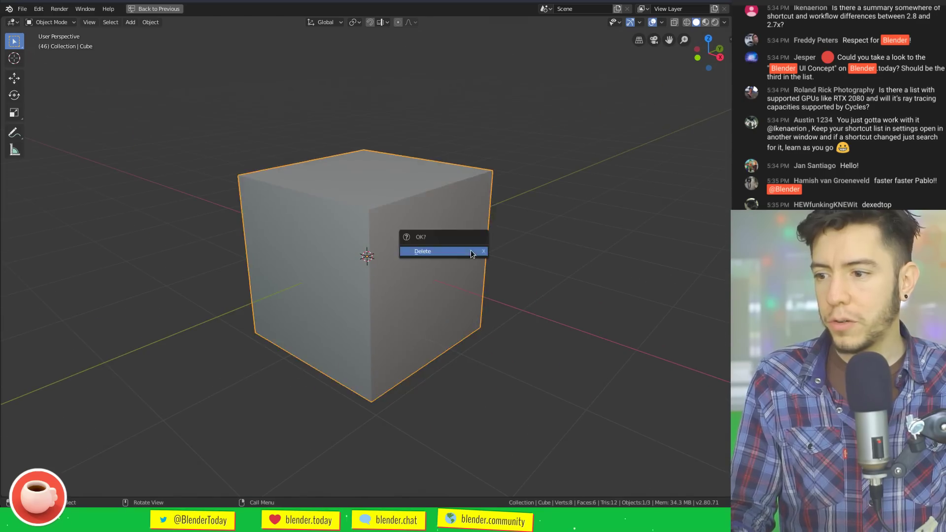
click(471, 250)
Add an armature at the 3D cursor, enter and leave its Edit Mode, and keep it framed
key(shift+a)
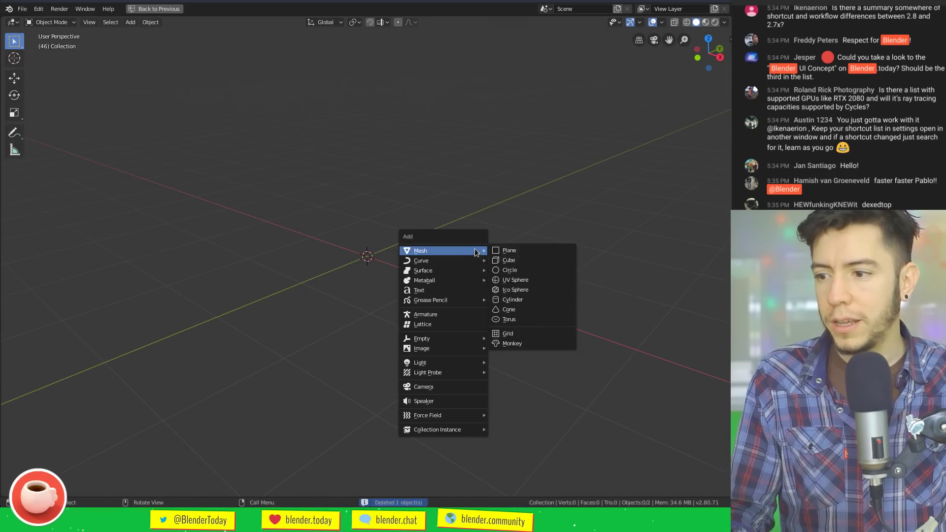
click(442, 316)
key(Tab)
shift+middle_drag(403, 179, 397, 282)
key(Tab)
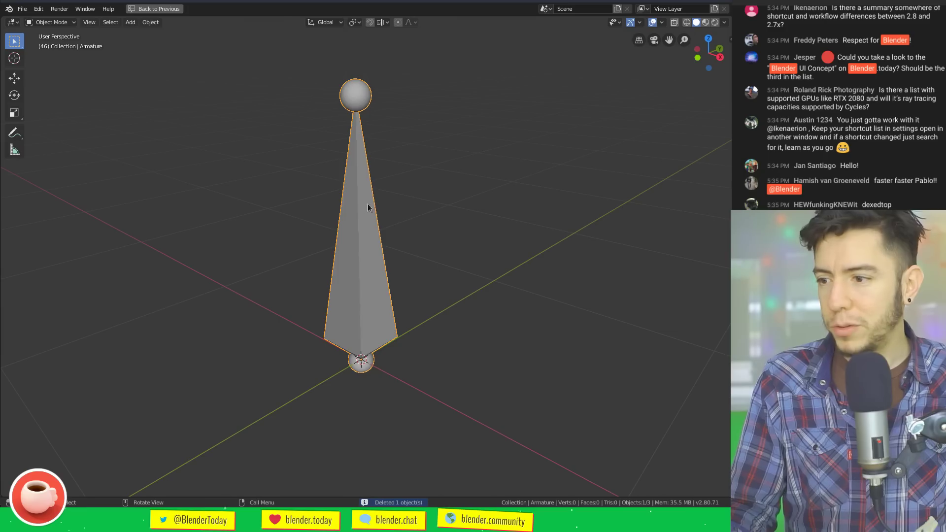
Put the armature in Pose Mode and move its bone slightly downward
key(ctrl+Tab)
click(351, 204)
key(g)
click(390, 223)
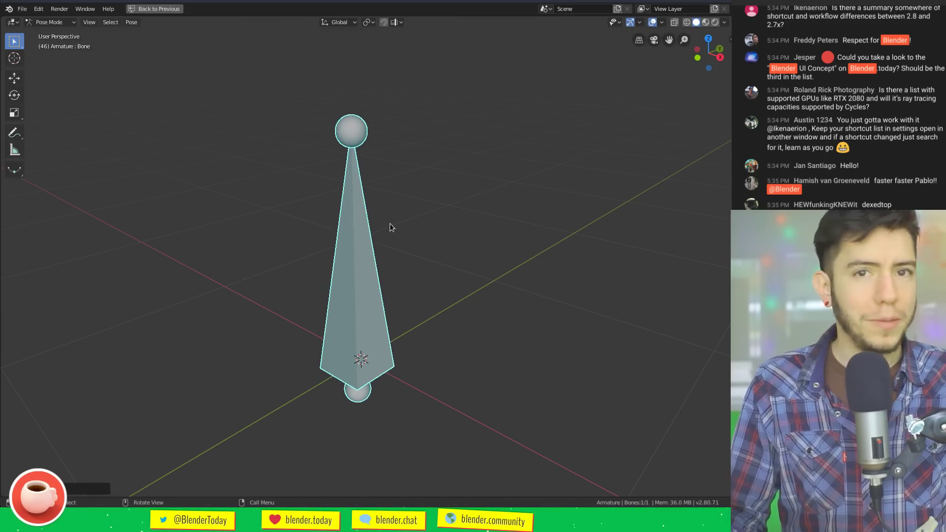
Tilt the bone sideways at frame 48, insert a Rotation keyframe, and advance the timeline to frame 53
scroll(492, 214, up, 4)
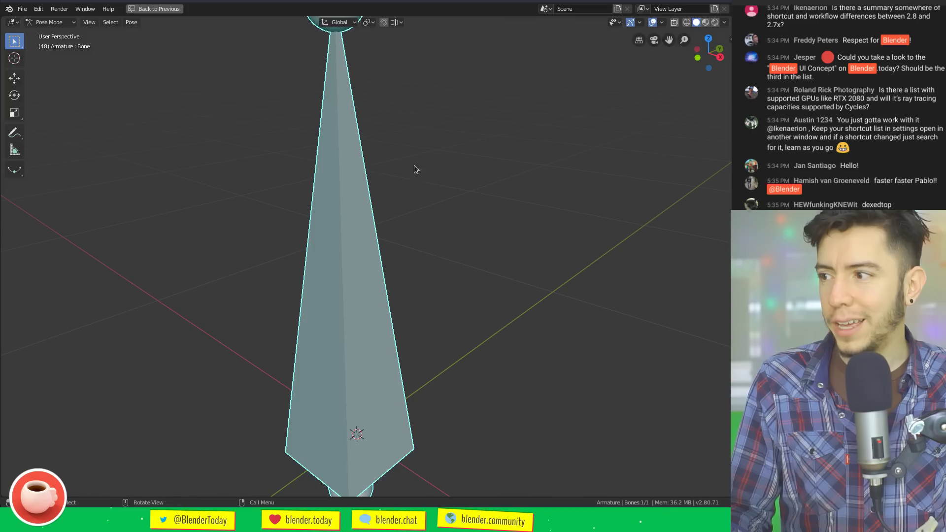
key(r)
click(545, 195)
key(i)
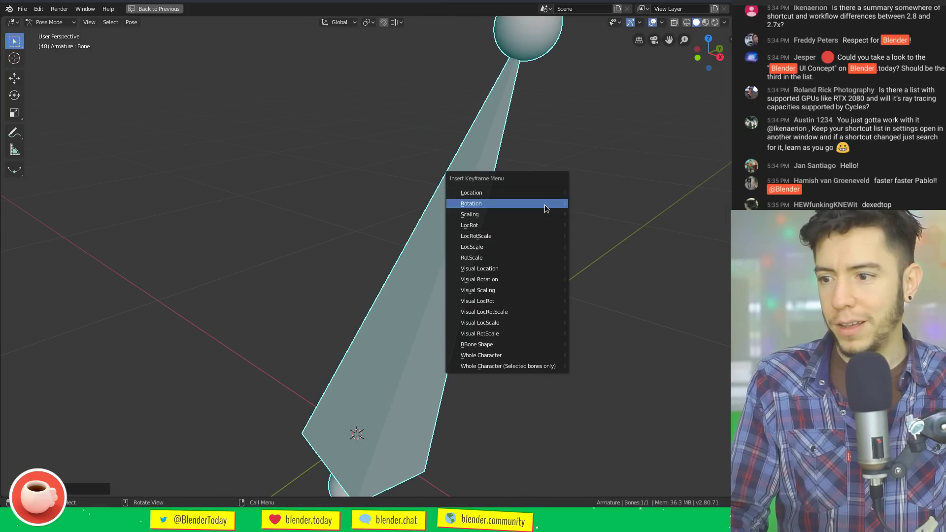
click(545, 205)
alt+scroll(471, 185, down, 1)
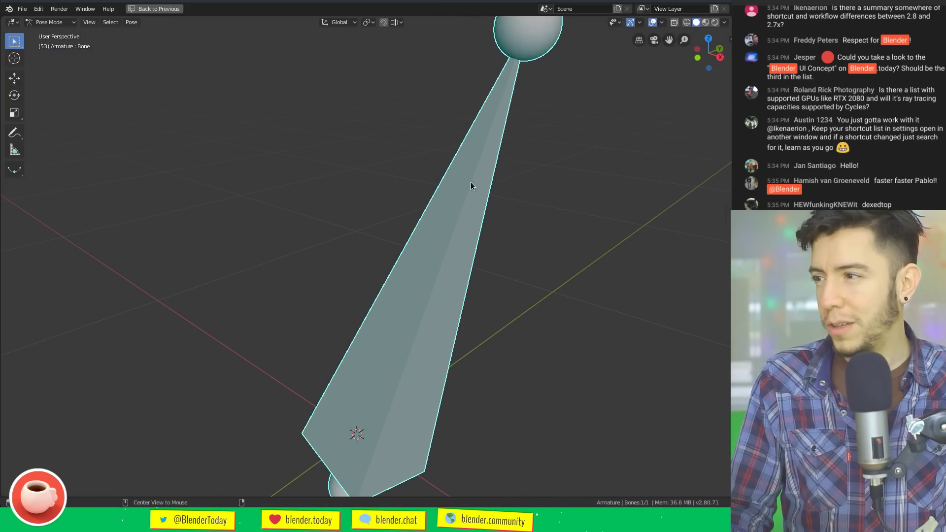
Advance to frame 56, rotate the bone over to the opposite side, and insert a Rotation keyframe
alt+scroll(472, 186, down, 3)
key(r)
click(380, 54)
key(i)
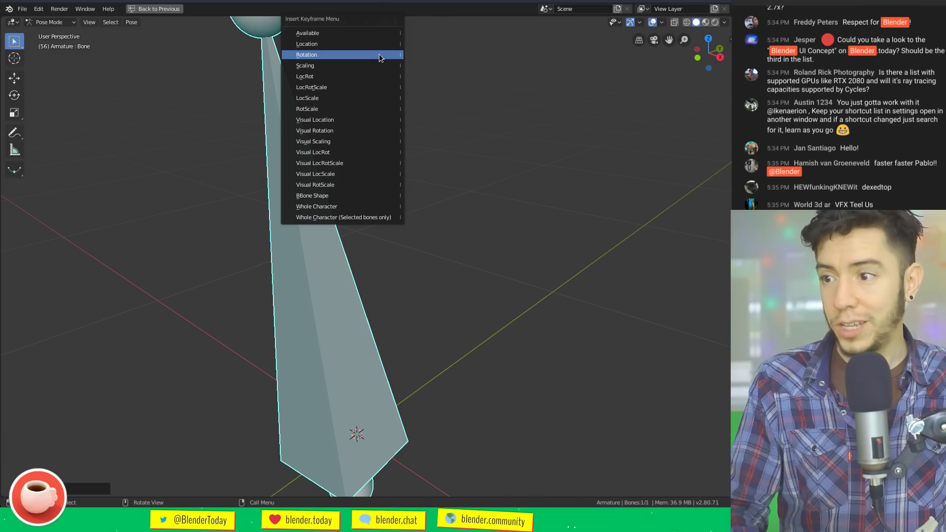
click(380, 54)
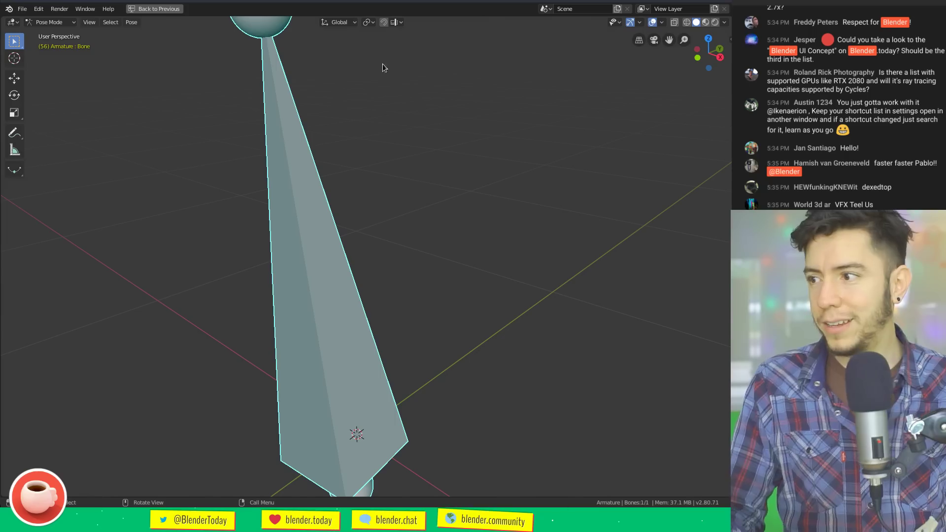
Scrub back to frame 51 from the 3D viewport, insert a Rotation keyframe there, and go to frame 48
alt+scroll(408, 103, down, 3)
alt+scroll(408, 106, up, 5)
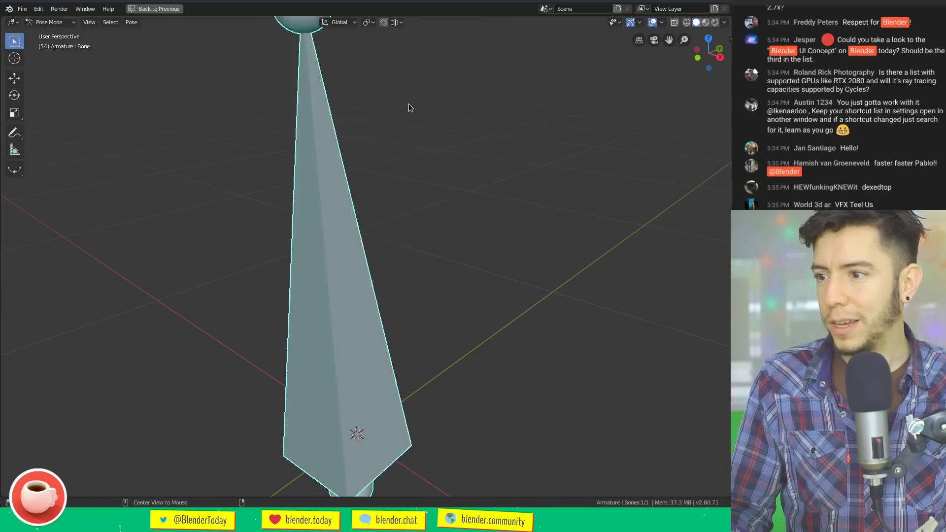
alt+scroll(408, 115, up, 4)
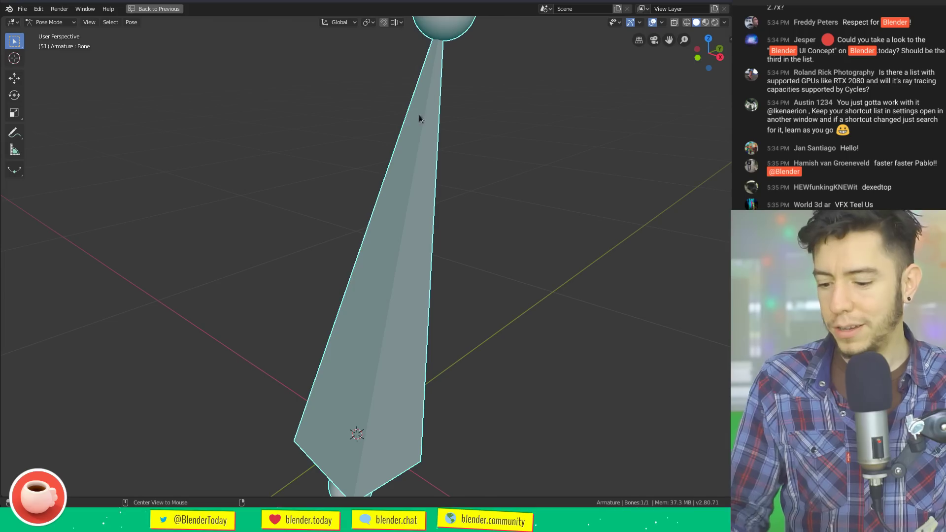
key(i)
click(420, 115)
alt+scroll(429, 114, down, 3)
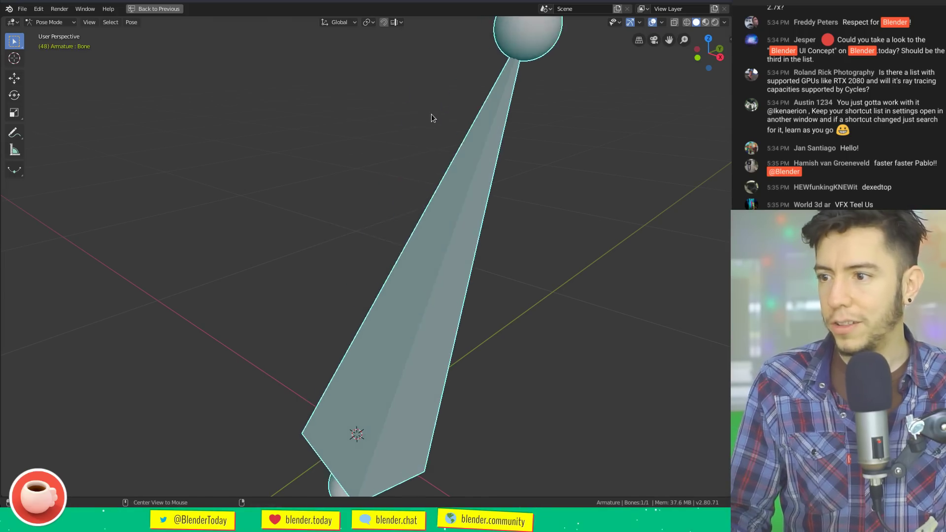
Scrub to frame 55 from the viewport, restore the full workspace from the maximized view, and enlarge the timeline area
scroll(444, 131, down, 3)
alt+scroll(387, 162, down, 1)
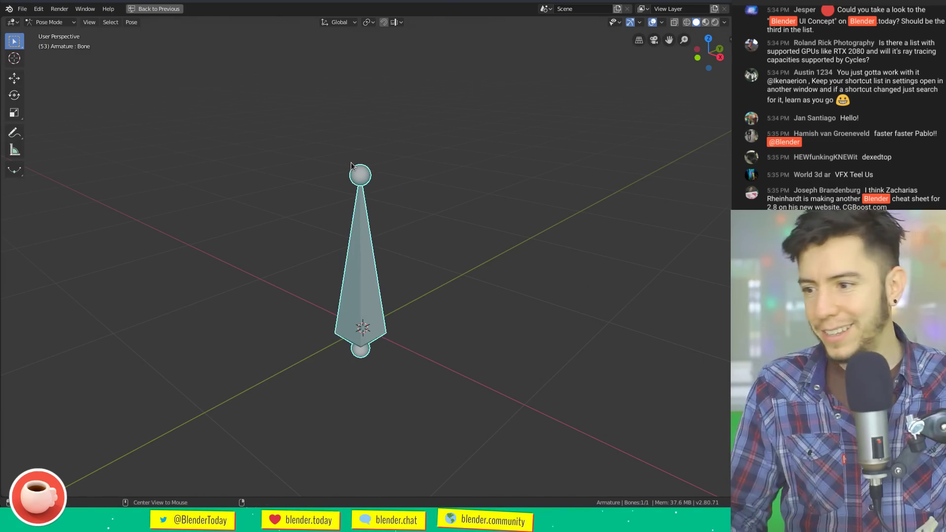
alt+scroll(369, 172, down, 2)
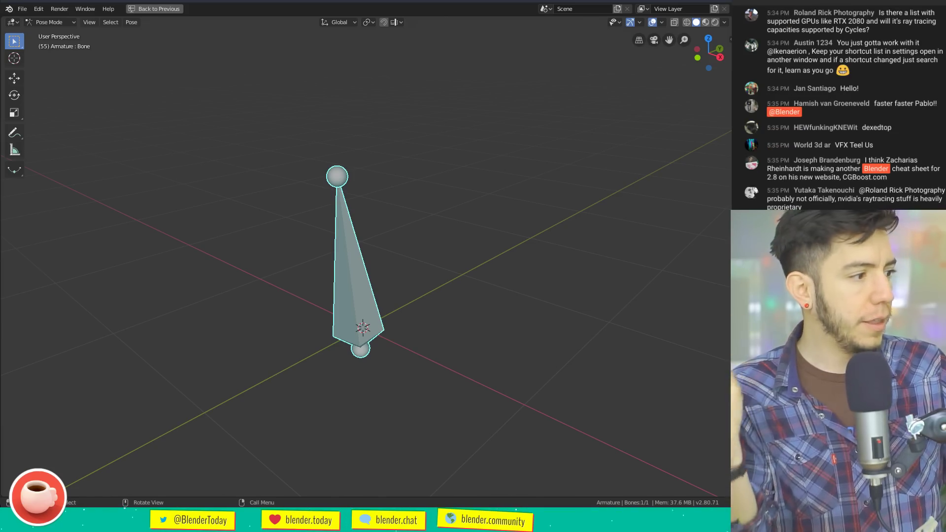
key(ctrl+space)
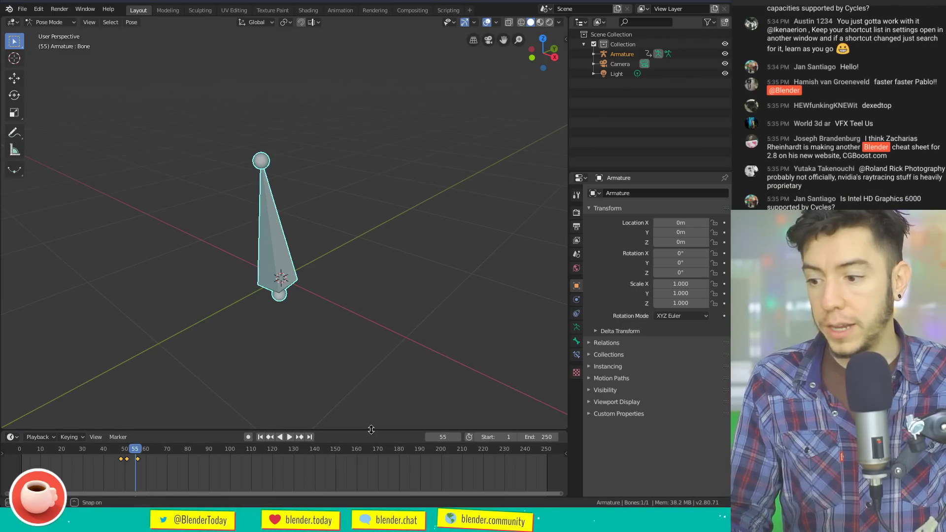
drag(374, 431, 374, 332)
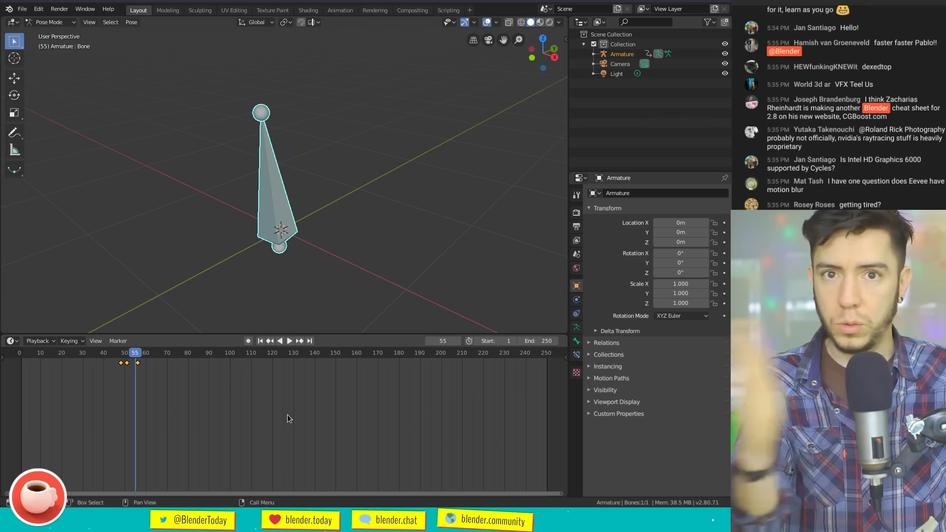
Play and stop the bone animation, and scrub through its keyframes in the timeline to frame 50
key(space)
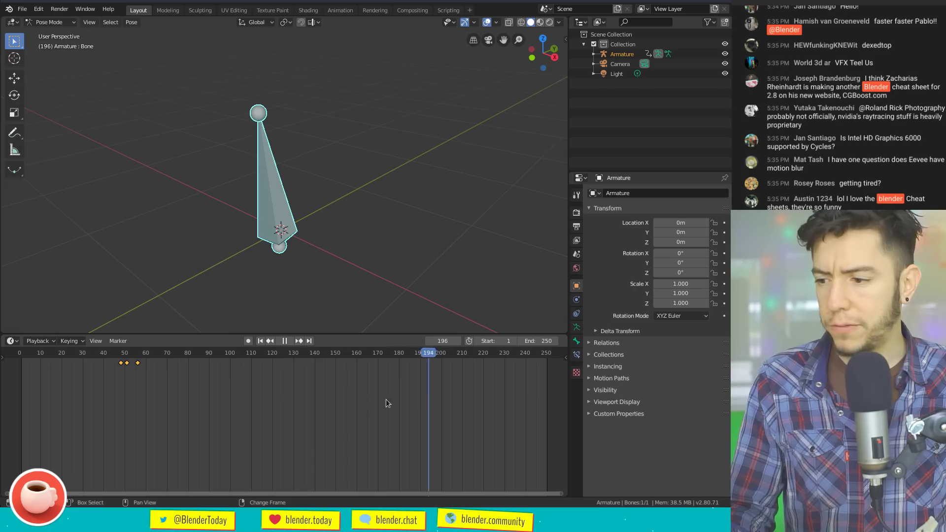
key(space)
shift+right_drag(383, 405, 140, 415)
scroll(147, 414, up, 4)
middle_drag(130, 414, 389, 450)
scroll(395, 444, up, 5)
shift+right_drag(380, 414, 346, 419)
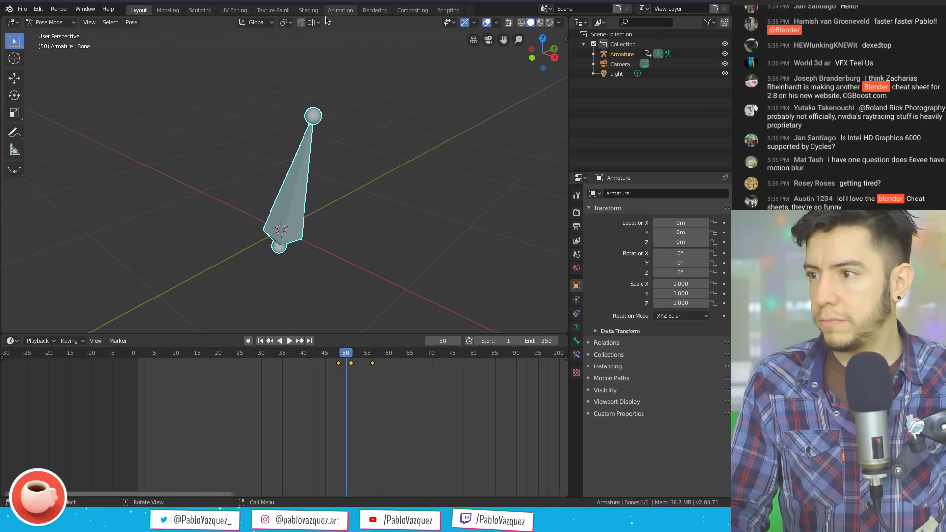
Switch to the Compositing workspace, enable Use Nodes, and spread the Render Layers and Composite nodes apart
click(412, 10)
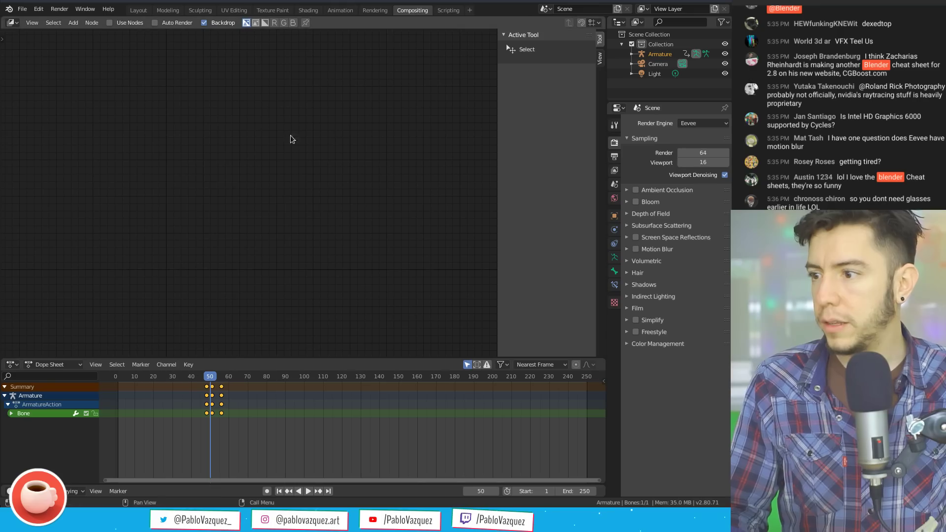
click(123, 23)
scroll(328, 218, down, 3)
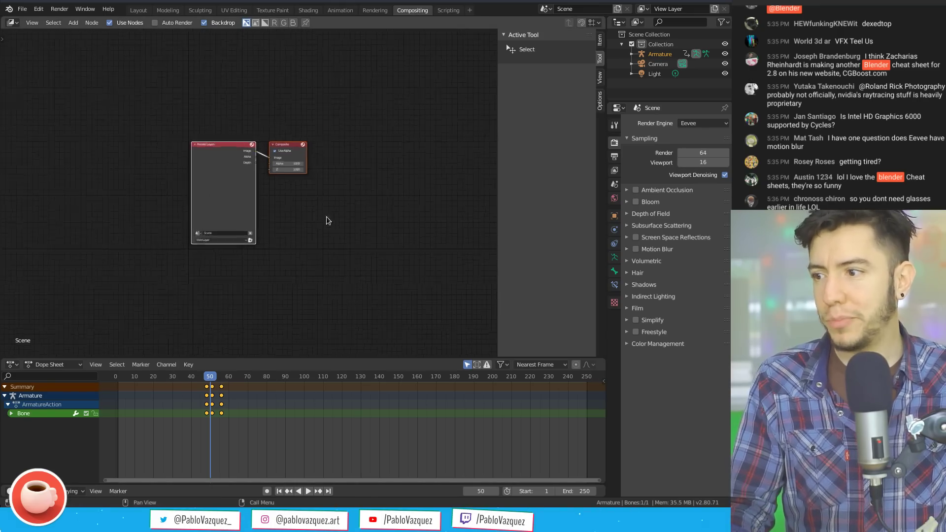
drag(204, 191, 2, 168)
scroll(119, 181, up, 1)
middle_drag(119, 181, 296, 195)
Add a Color Balance node on the link between the Render Layers and Composite nodes
key(shift+a)
click(308, 193)
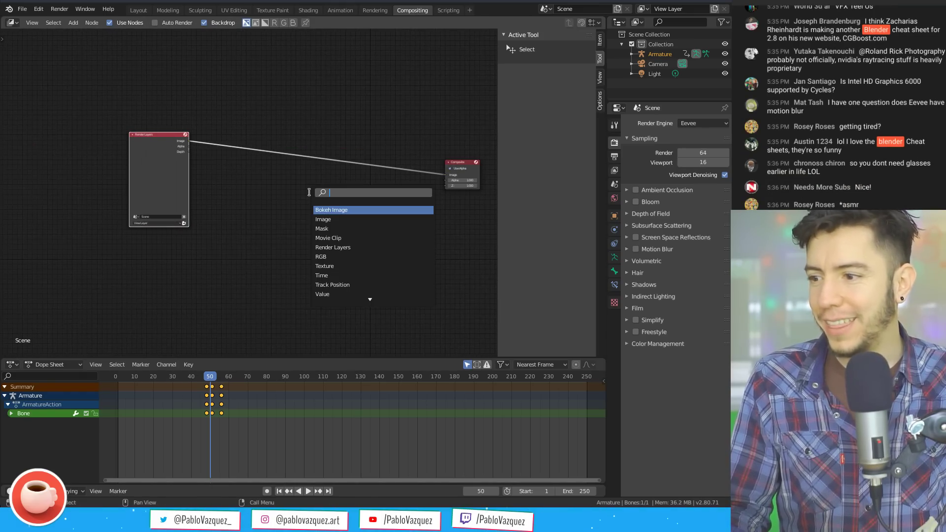
text(col)
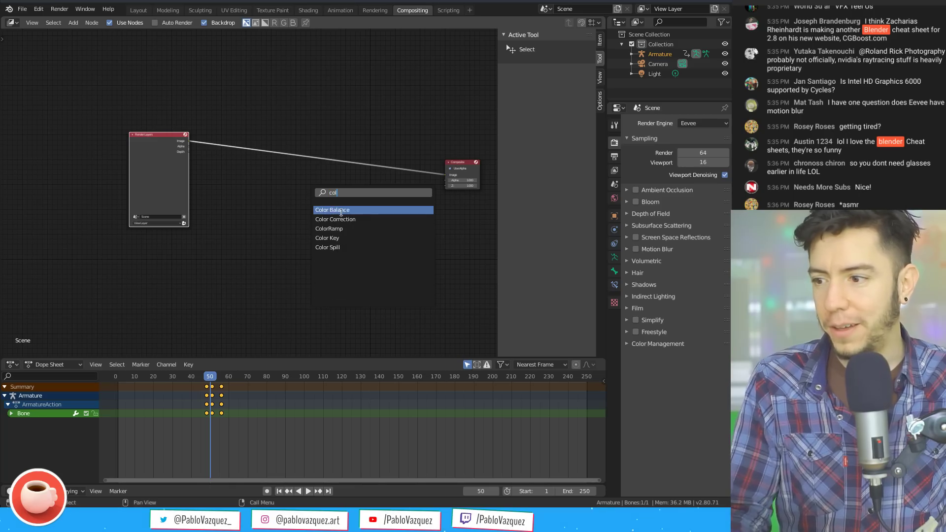
click(345, 210)
click(276, 131)
scroll(322, 173, up, 2)
middle_drag(377, 184, 306, 180)
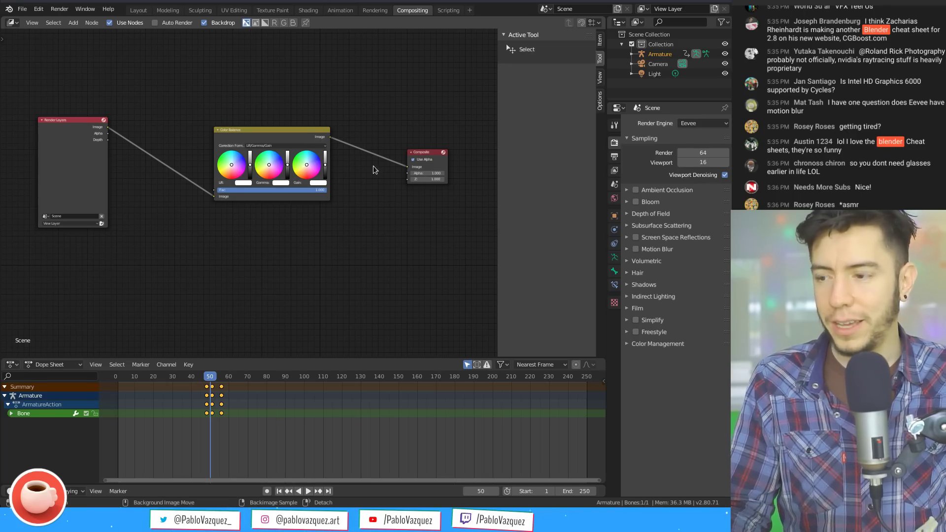
Switch to the Blender 2.79 window, make it float, and show the cube's material nodes in the Node Editor
key(alt+Tab)
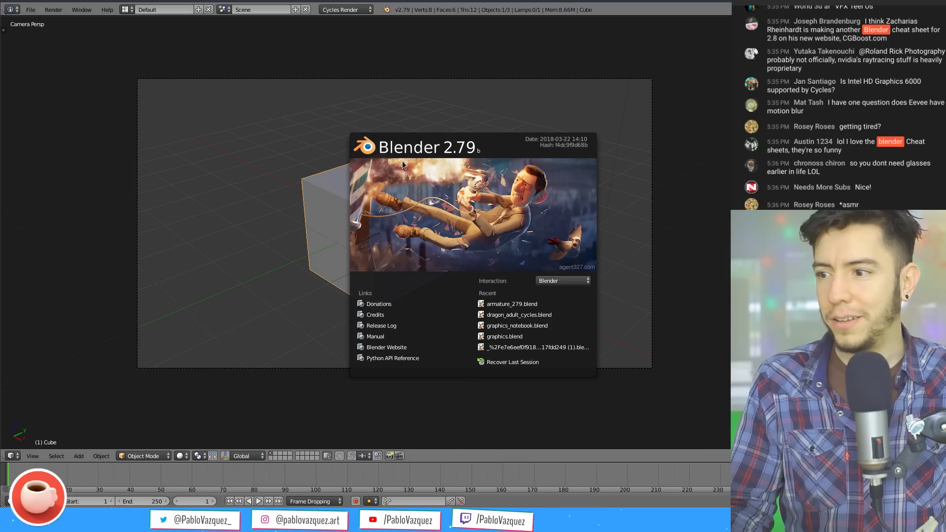
super+drag(425, 225, 372, 190)
key(shift+F4)
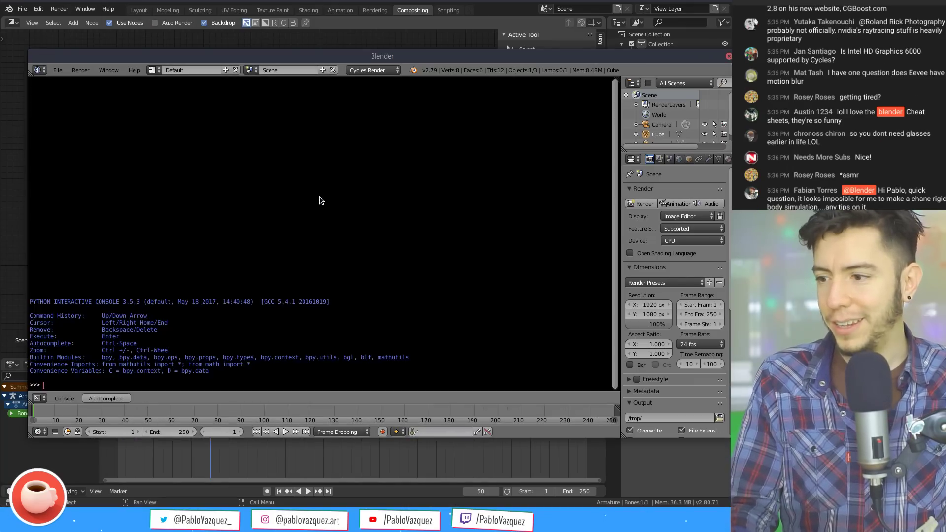
key(shift+F3)
click(235, 399)
scroll(236, 354, up, 2)
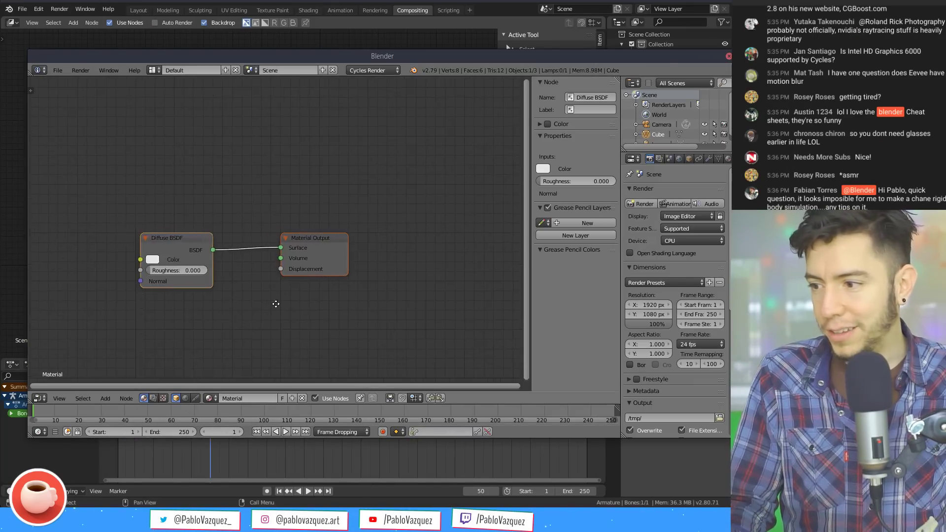
Duplicate the Diffuse BSDF and Material Output nodes and place the copies above the originals, offset to one side
ctrl+scroll(272, 300, left, 2)
key(alt+a)
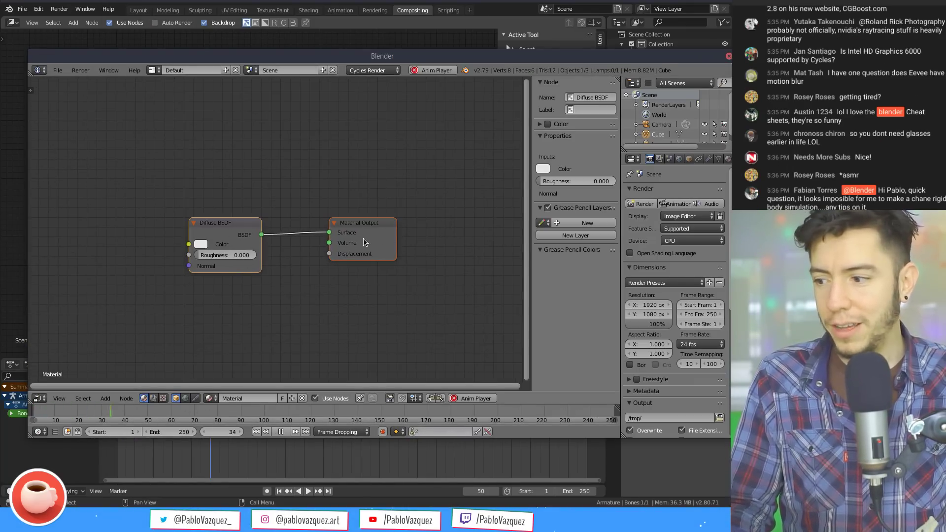
key(Escape)
key(shift+d)
click(107, 146)
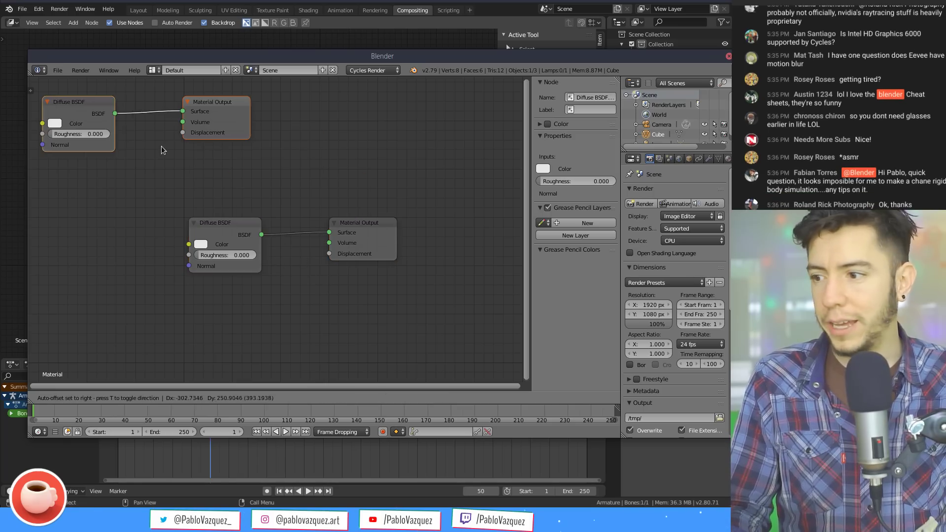
middle_drag(300, 214, 325, 268)
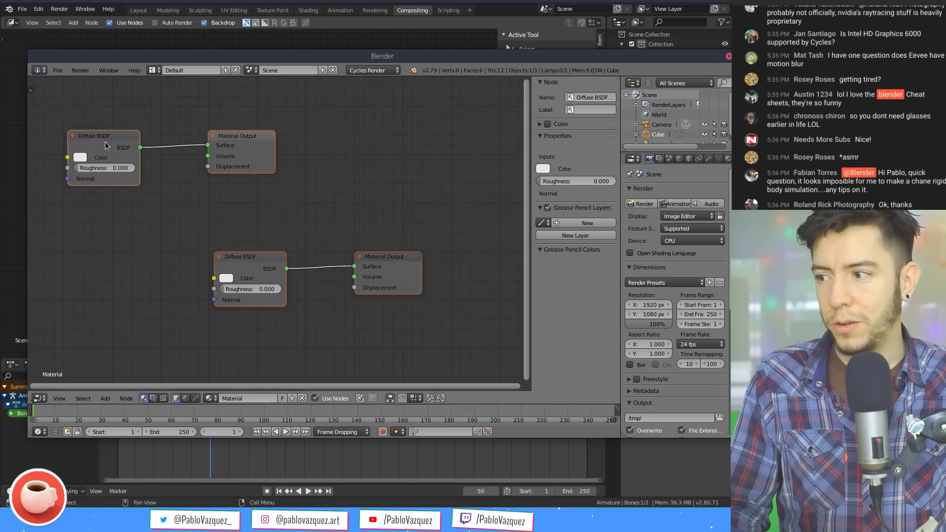
Move the duplicated Diffuse BSDF node on its own, clear the selection, and move it again
drag(97, 142, 121, 158)
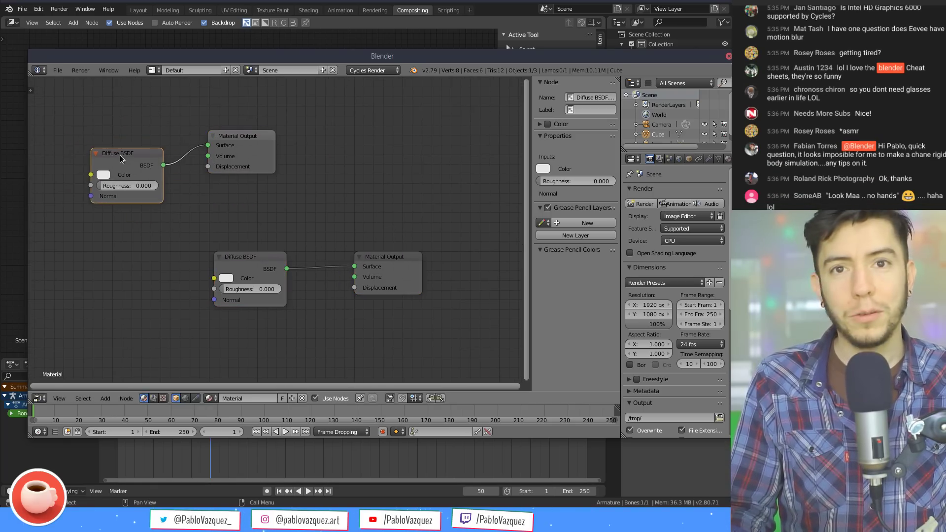
click(196, 200)
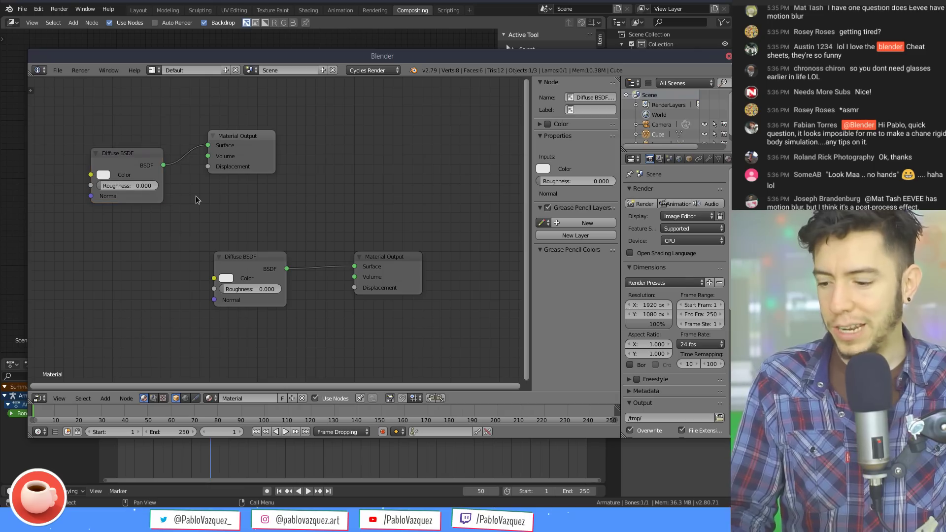
drag(146, 160, 117, 157)
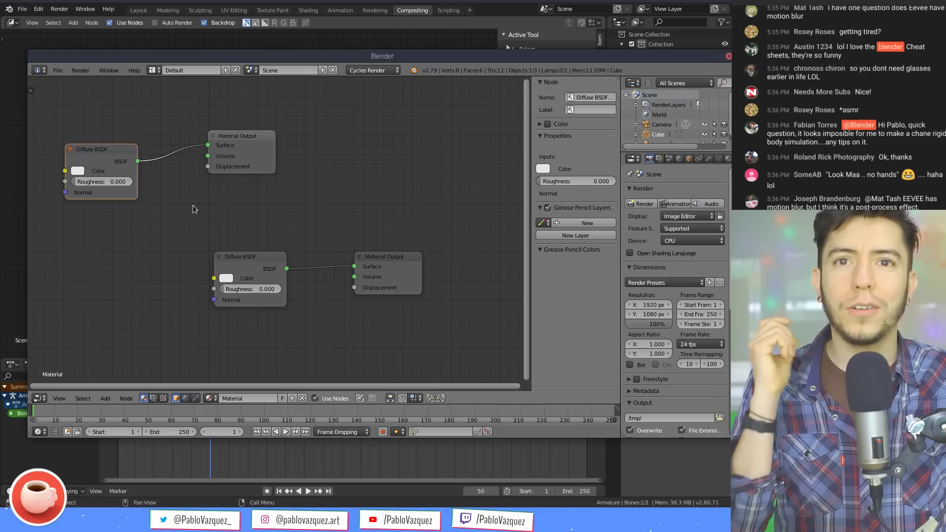
Deselect and reselect all material nodes, and request to quit Blender 2.79
key(a)
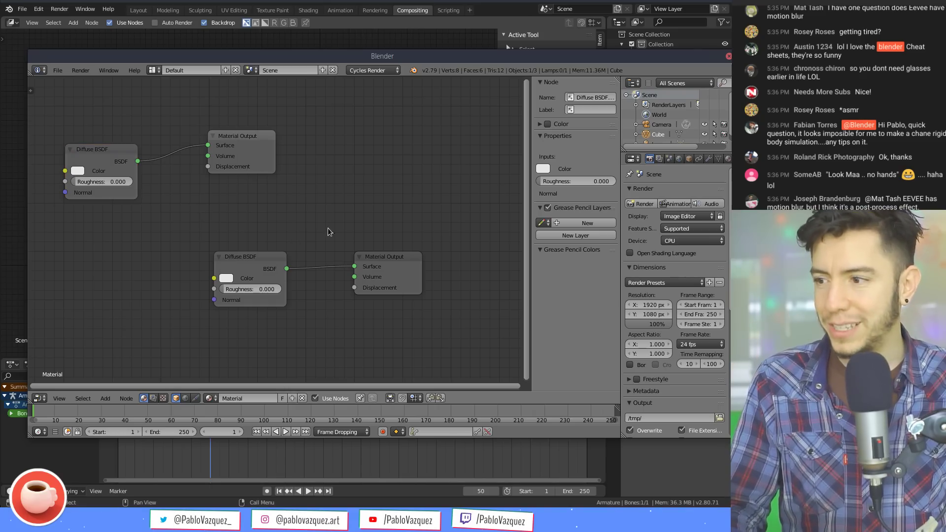
key(a)
key(g)
click(225, 176)
key(ctrl+q)
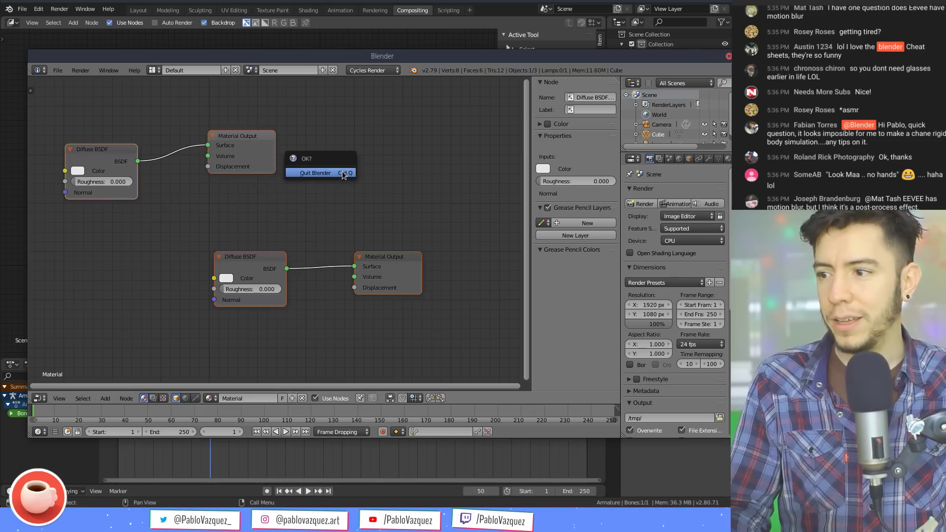
Confirm quitting the Blender 2.79 window to return to the 2.80 compositor
click(342, 171)
Rearrange the compositing nodes, placing Render Layers and the color balance node close together and well apart from Composite
key(a)
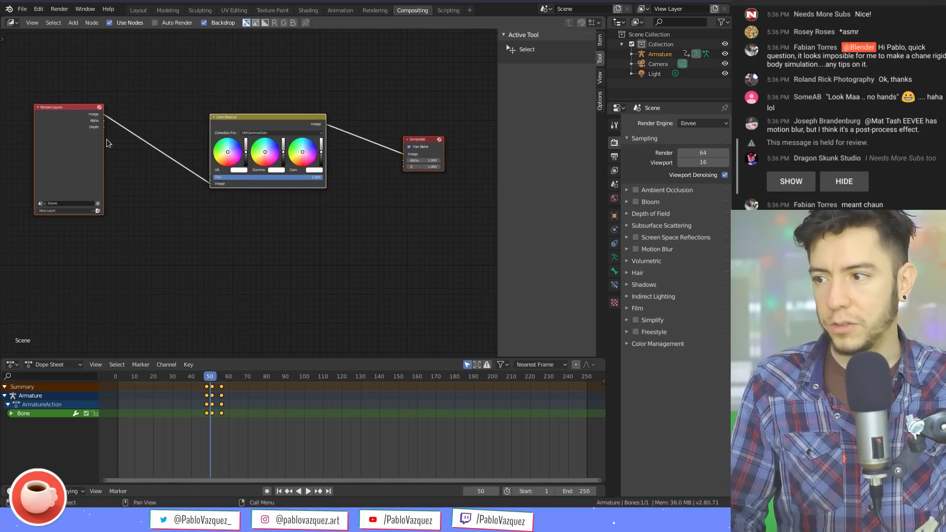
scroll(366, 186, down, 2)
drag(434, 242, 207, 109)
key(g)
click(285, 78)
drag(349, 83, 105, 230)
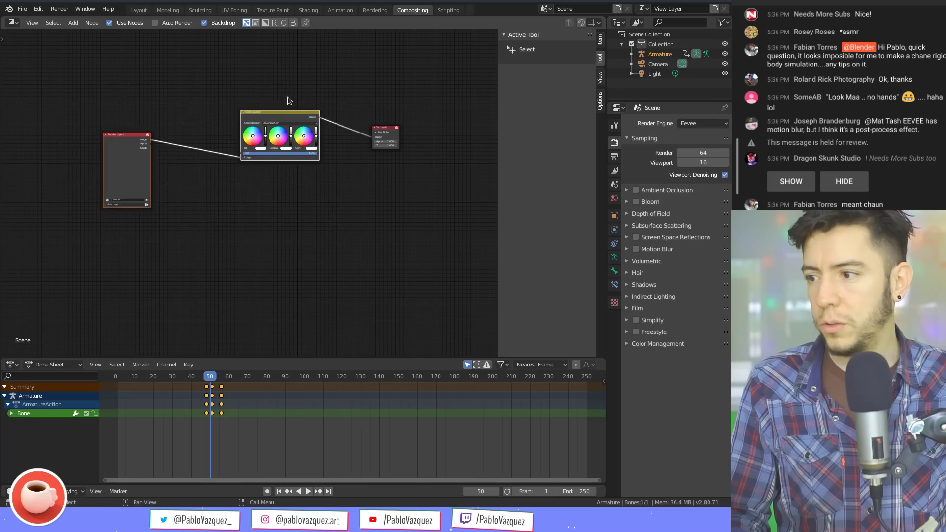
drag(261, 112, 194, 93)
drag(260, 210, 108, 66)
drag(212, 113, 147, 151)
drag(219, 258, 1, 93)
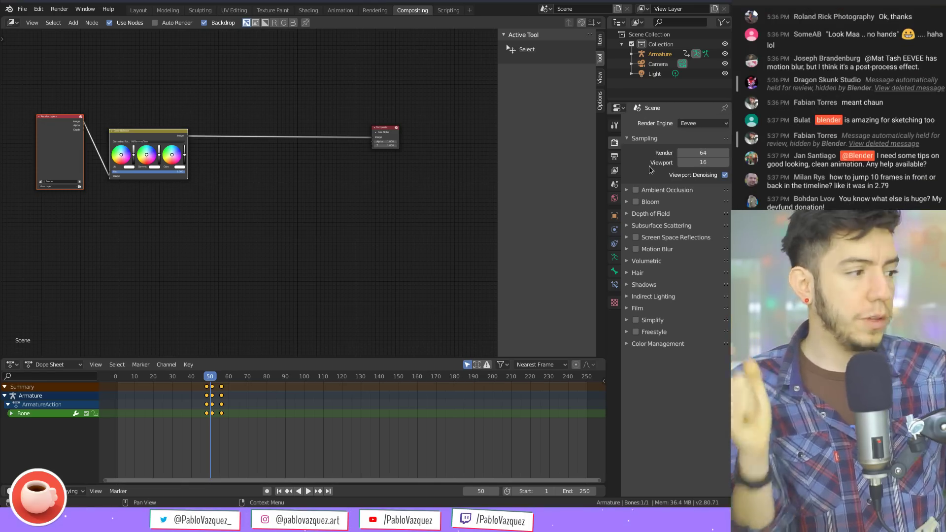
Start a new General file, discarding the unsaved changes, and replace it with a new Video Editing file
key(ctrl+n)
click(422, 184)
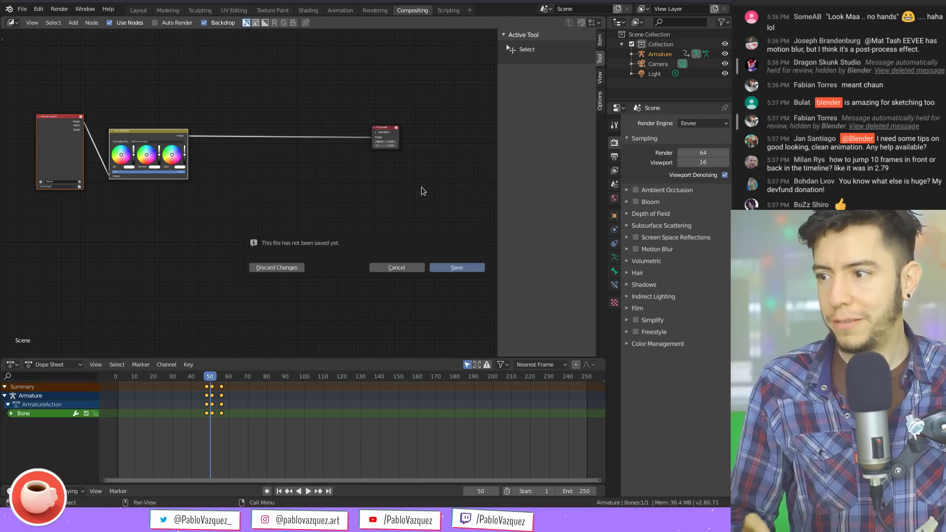
click(298, 269)
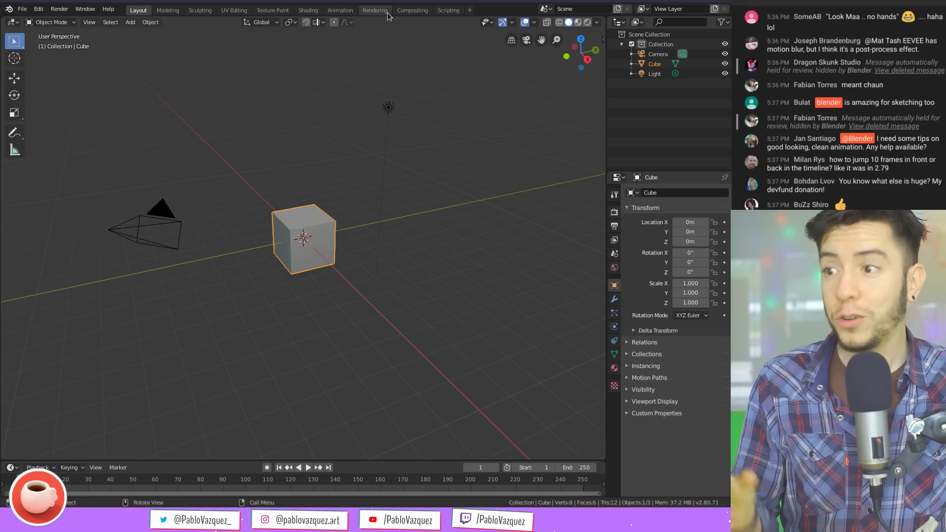
key(ctrl+n)
click(407, 131)
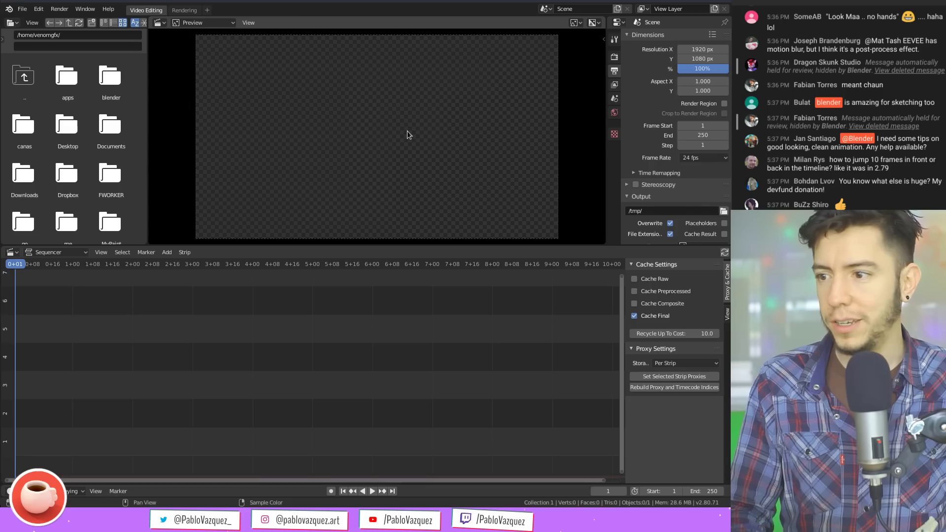
Widen the file browser, open the canas/makingof folder and select canas_making_01.jpg
double_click(31, 127)
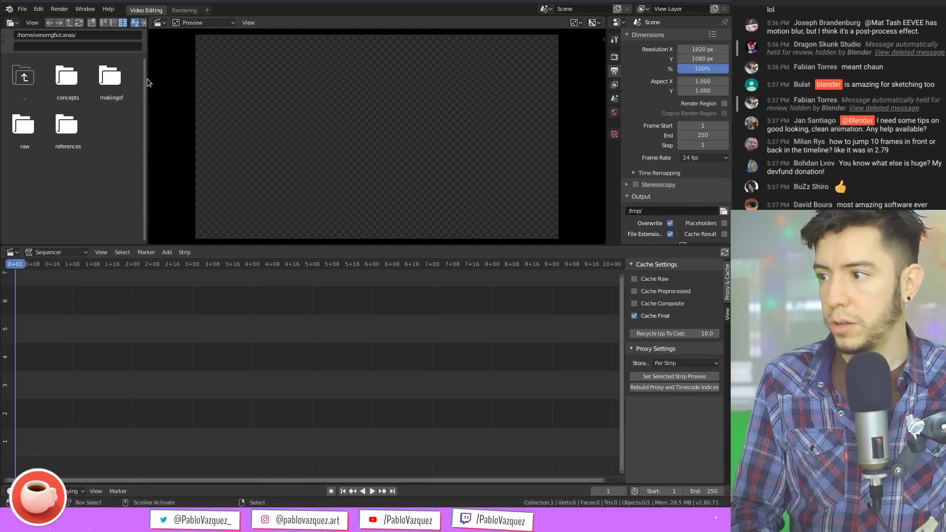
drag(148, 82, 394, 81)
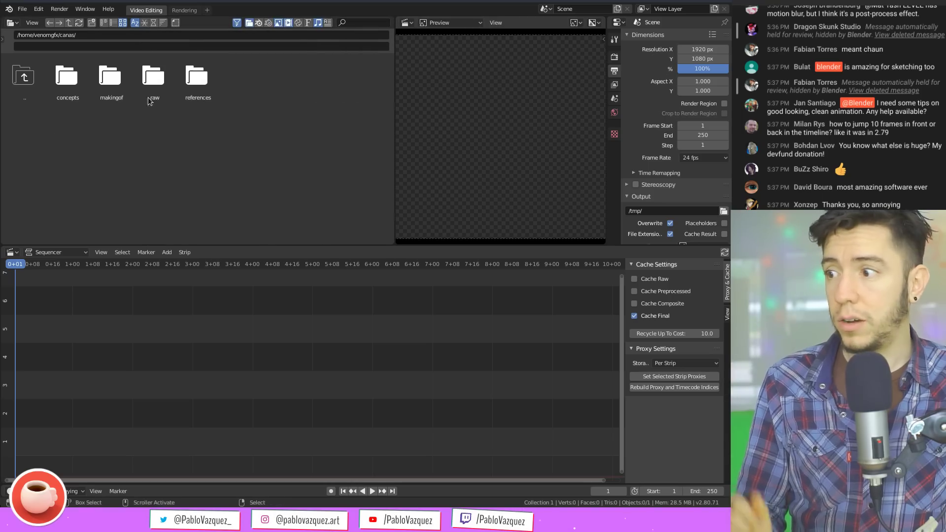
double_click(109, 81)
click(62, 77)
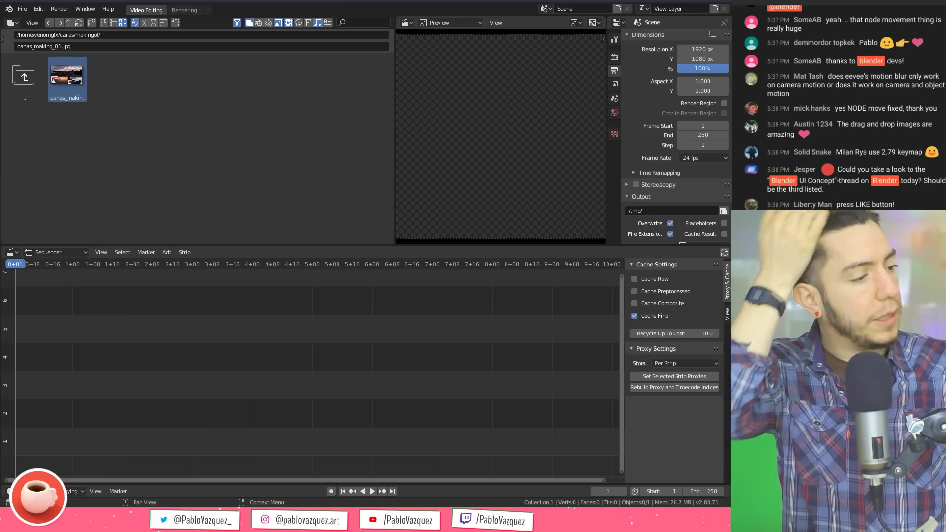
Replace the Video Editing project with a new General file containing the default cube
key(ctrl+n)
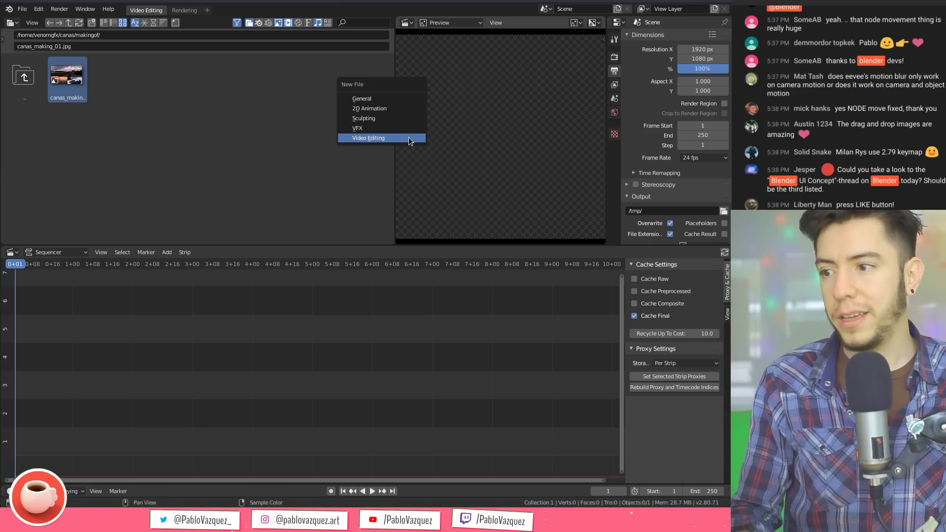
click(386, 99)
scroll(384, 200, up, 2)
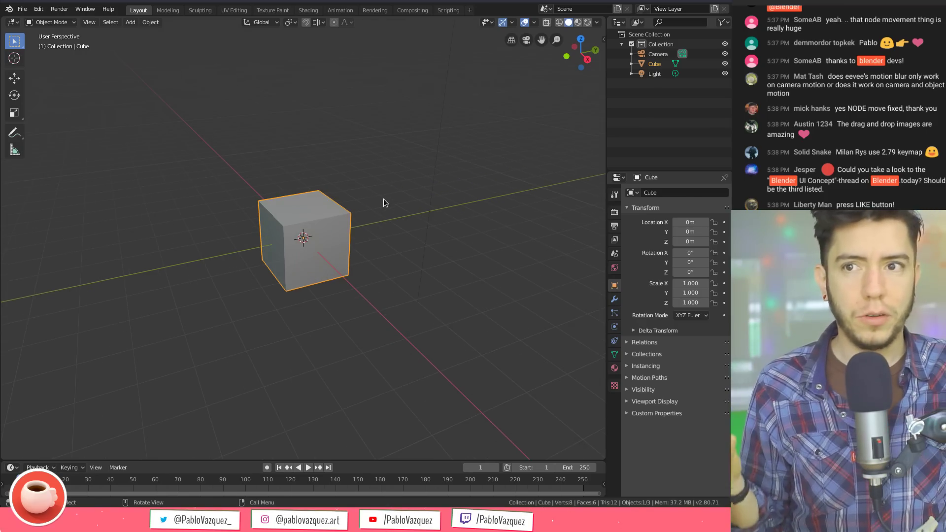
scroll(384, 198, down, 3)
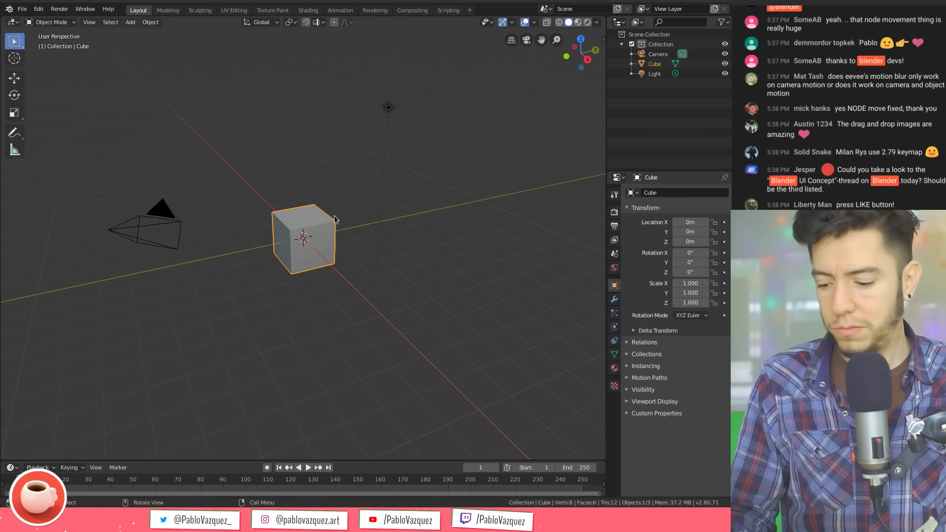
Subdivide the default cube's mesh in Edit Mode into a 4 × 4 grid of faces per side
key(Tab)
right_click(335, 215)
click(377, 200)
scroll(295, 308, up, 2)
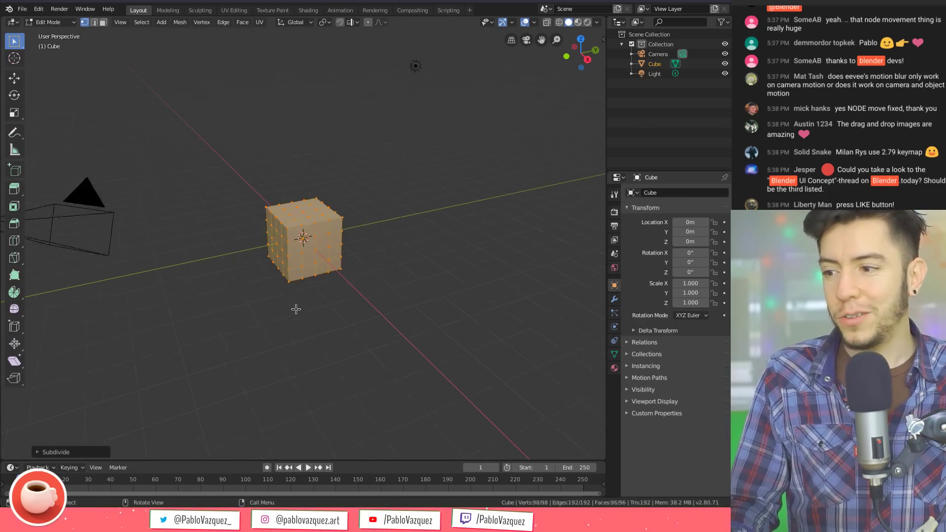
scroll(333, 305, up, 2)
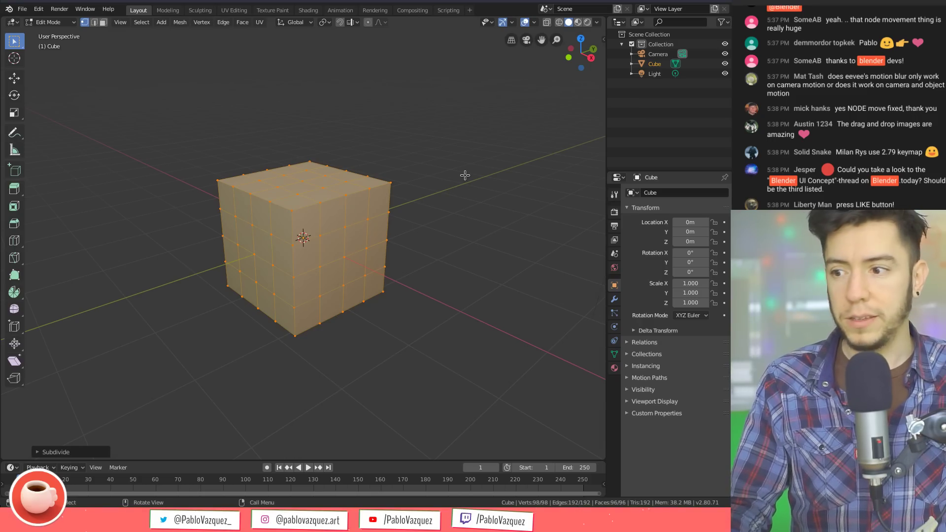
Set the keymap preset to Industry Compatible in the preferences and return to the 3D viewport
key(F4)
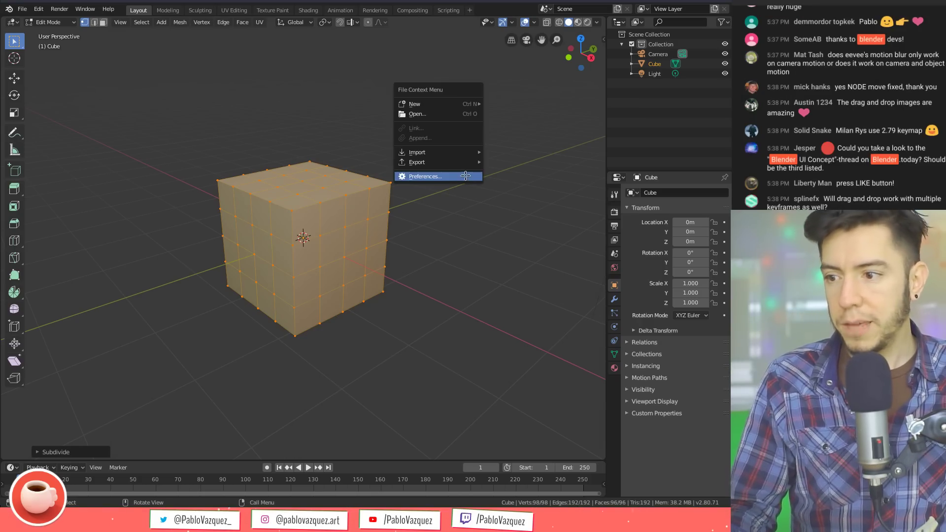
click(467, 176)
alt+drag(646, 225, 575, 213)
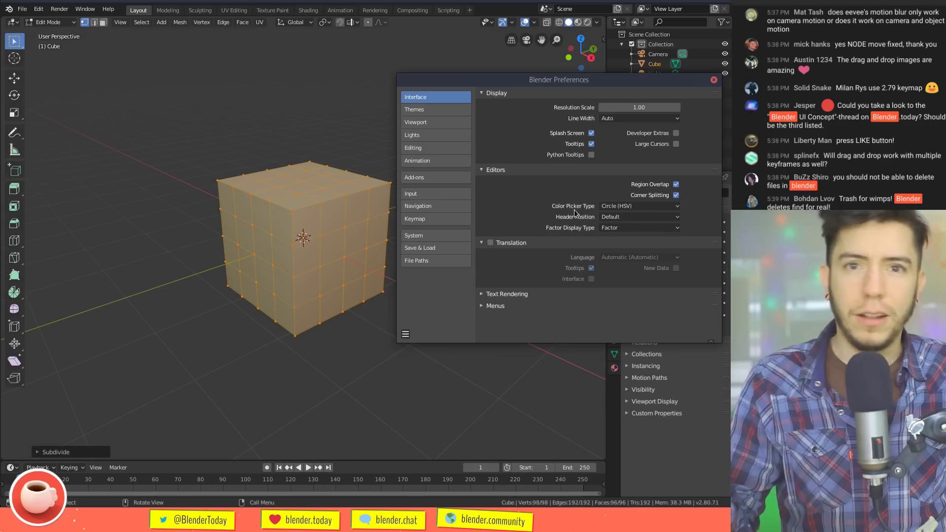
click(446, 218)
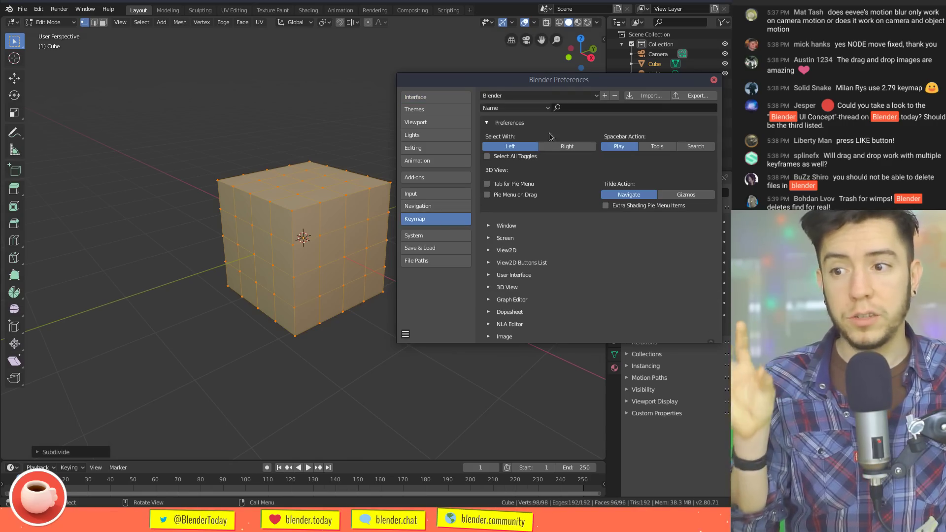
click(541, 97)
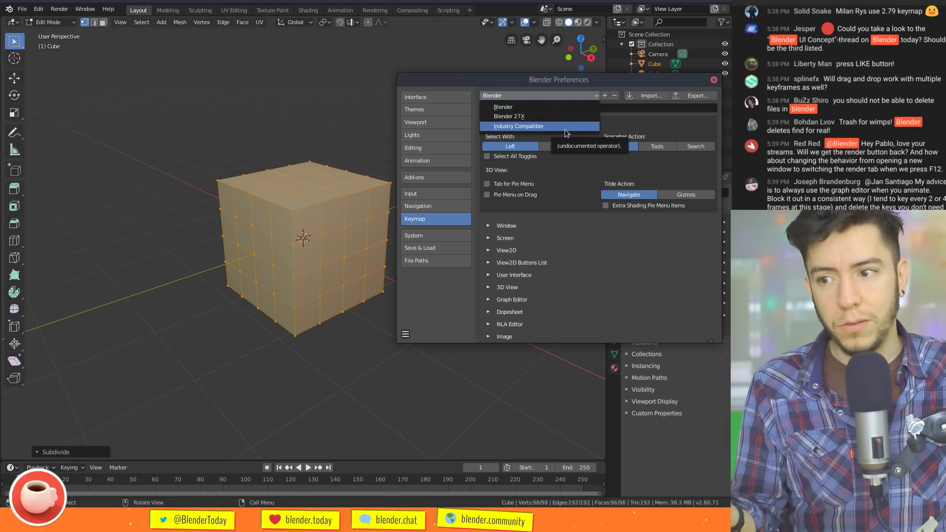
click(566, 132)
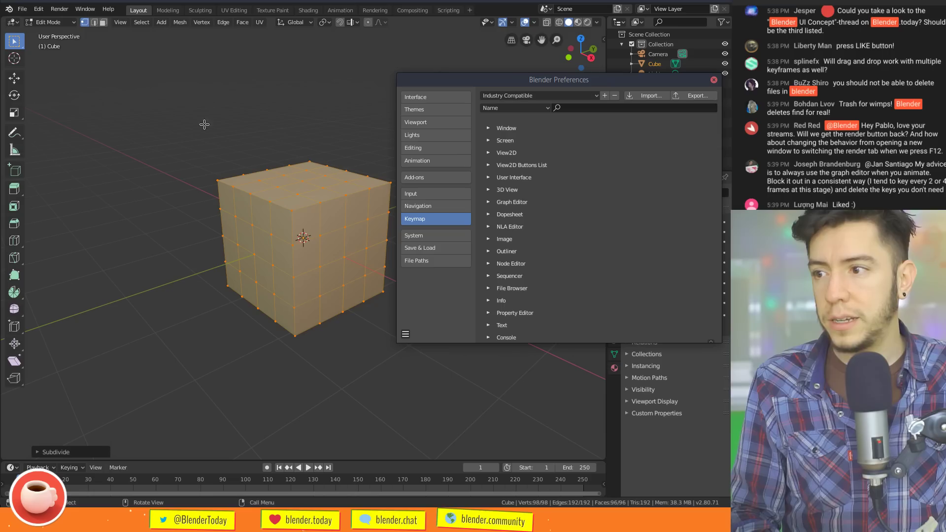
click(377, 14)
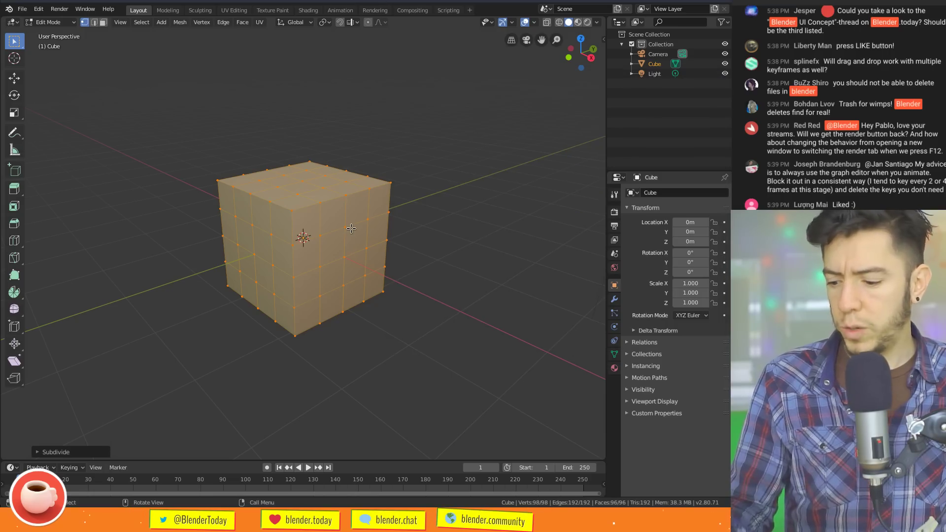
Cycle the cube's mesh selection through vertex, edge and face modes three times, and return to Object Mode
key(1)
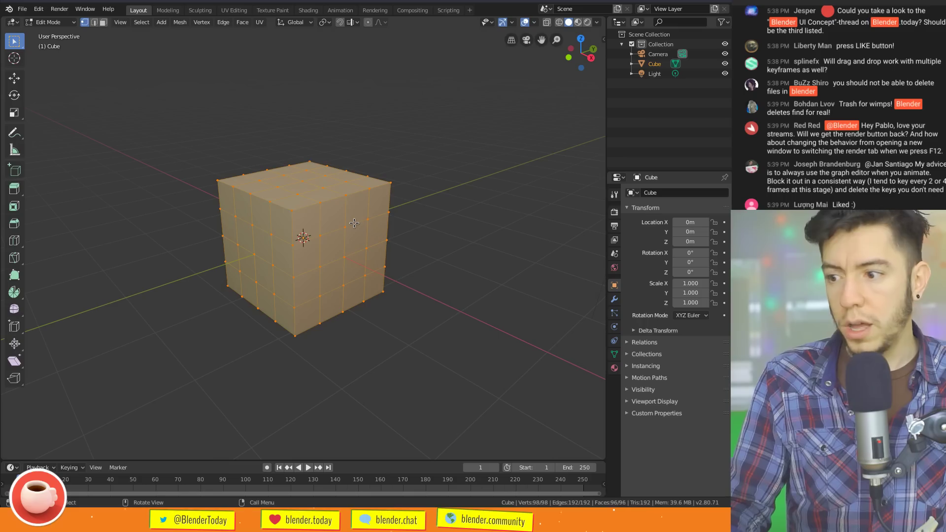
key(2)
key(3)
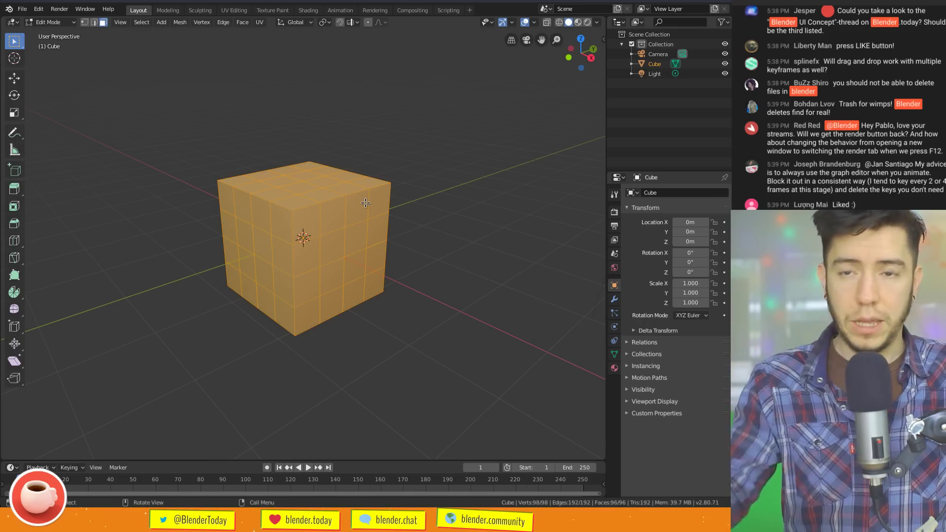
key(1)
key(2)
key(3)
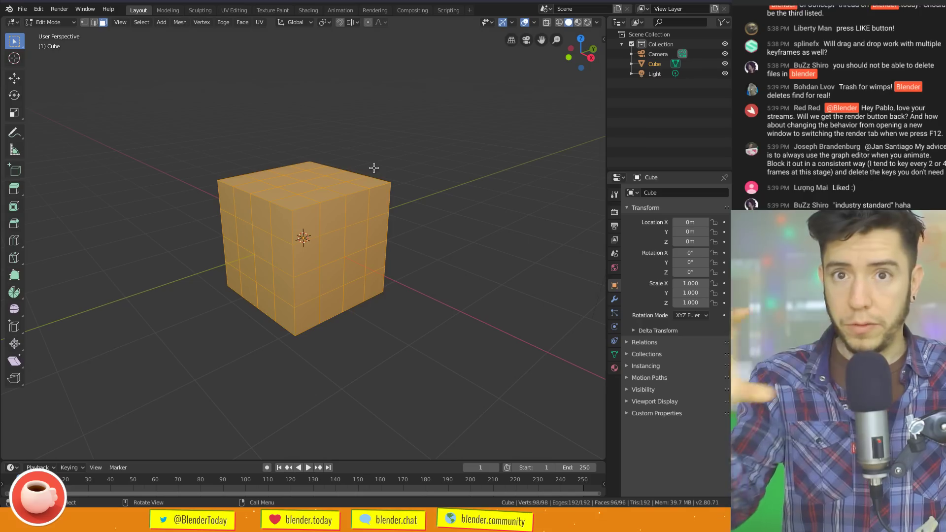
key(1)
key(2)
key(3)
key(Tab)
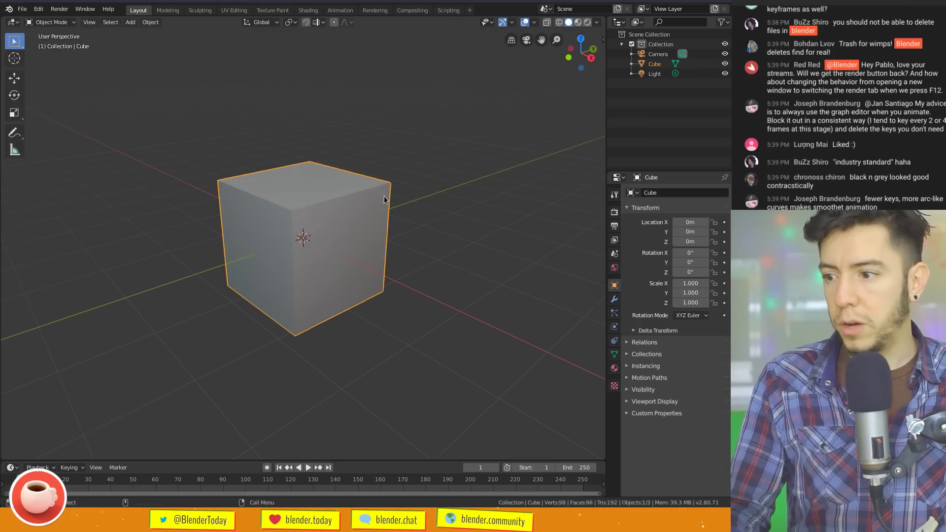
Switch the cube through Sculpt Mode and the paint modes, including Weight Paint, and return to Edit Mode with vertex selection
key(5)
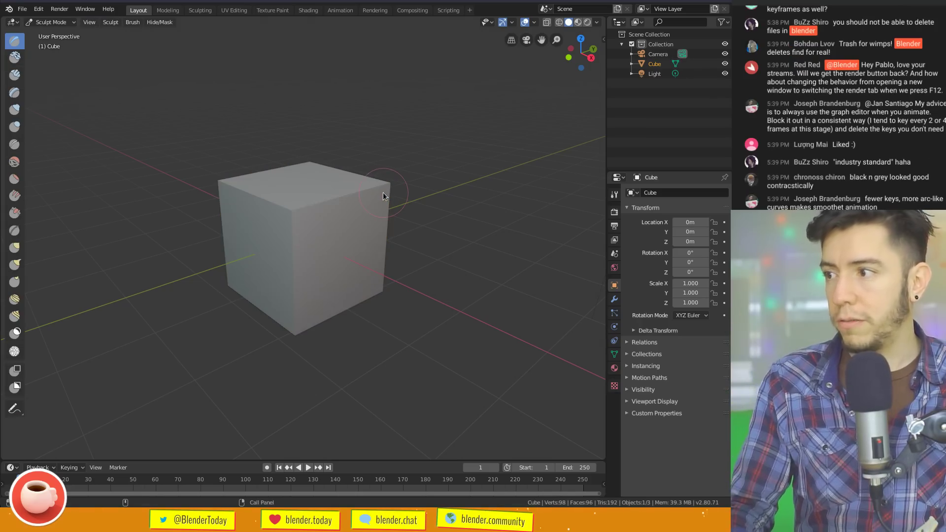
key(6)
key(7)
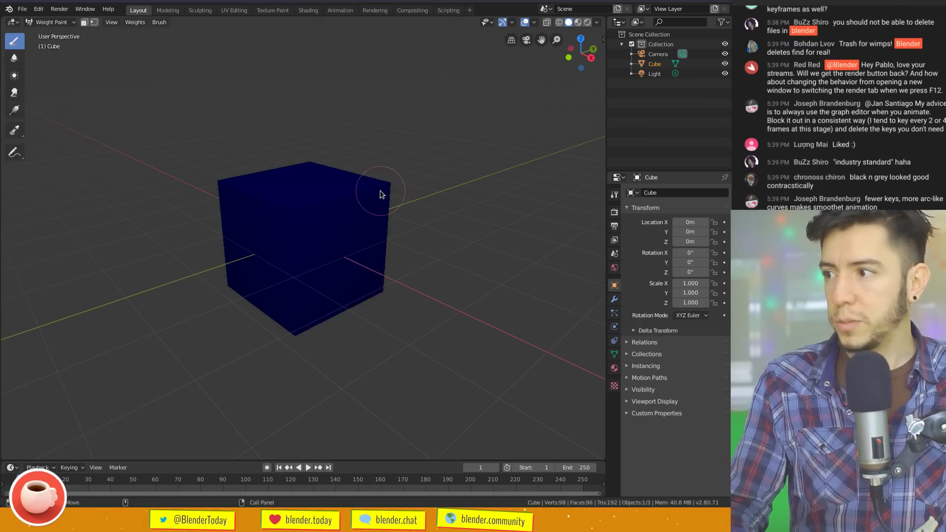
key(8)
key(1)
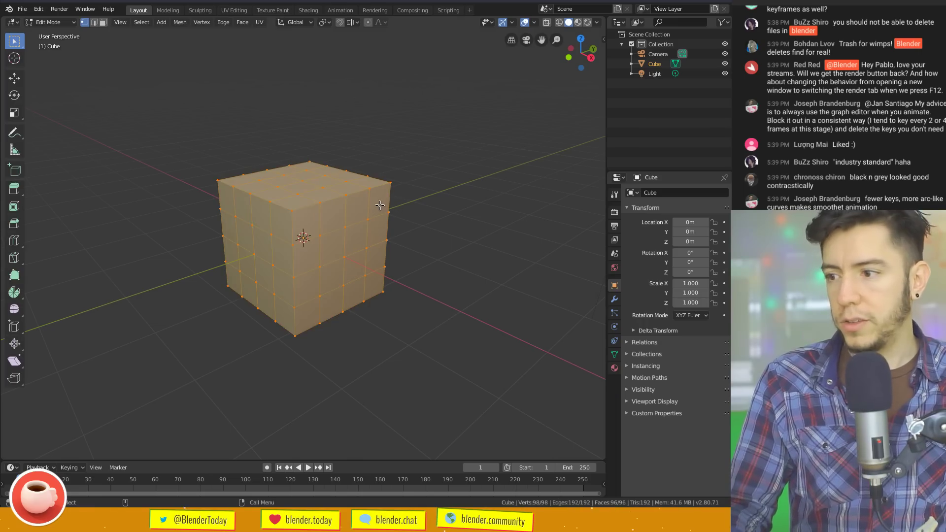
right_click(420, 202)
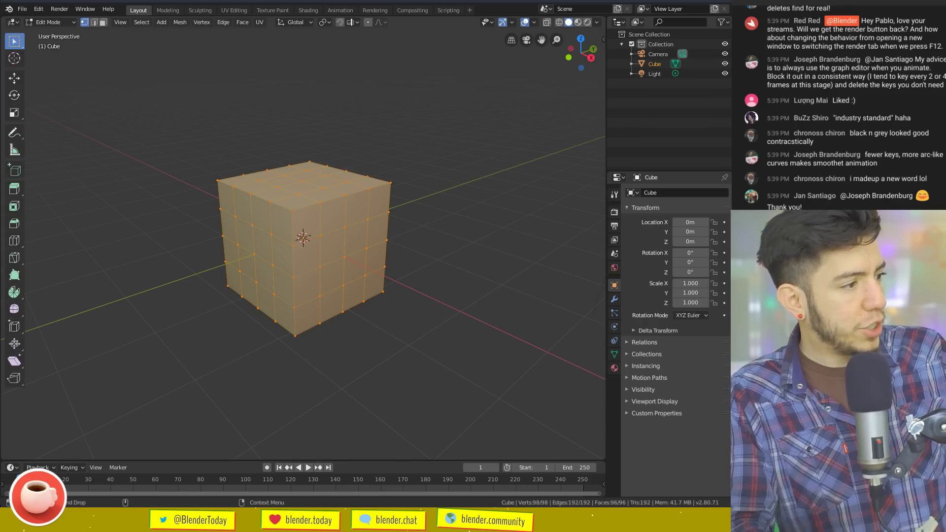
Start a fresh file with the default scene, discarding the unsaved changes to the subdivided cube
right_click(611, 72)
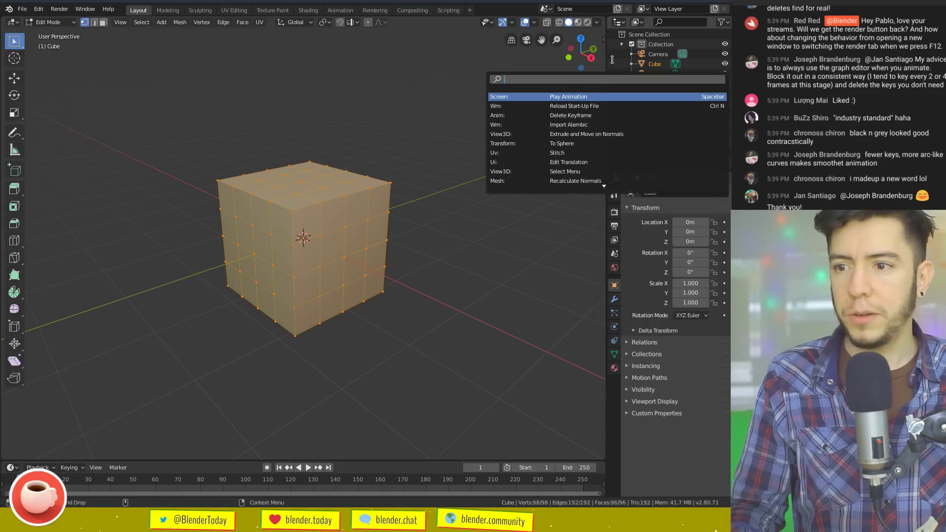
click(527, 127)
key(ctrl+q)
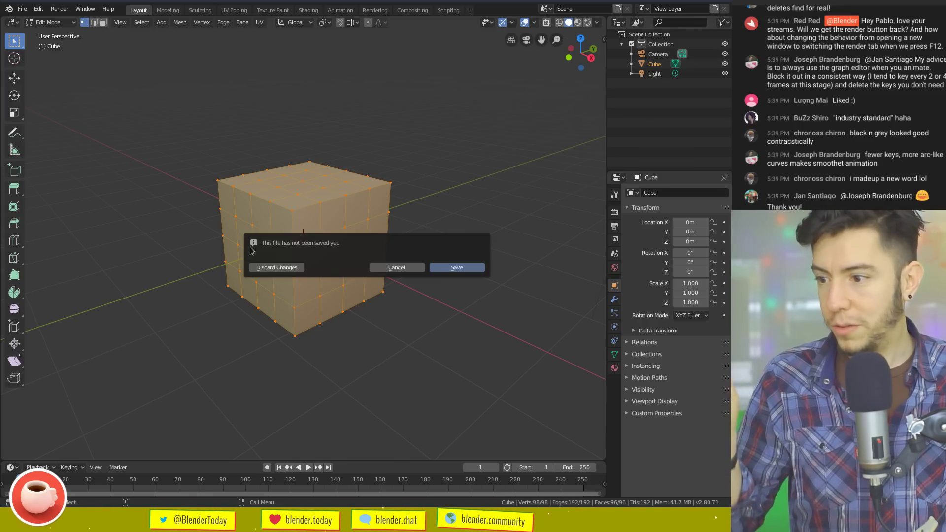
click(270, 267)
Load Blender's factory settings and confirm the reset
click(23, 8)
mouse_move(74, 180)
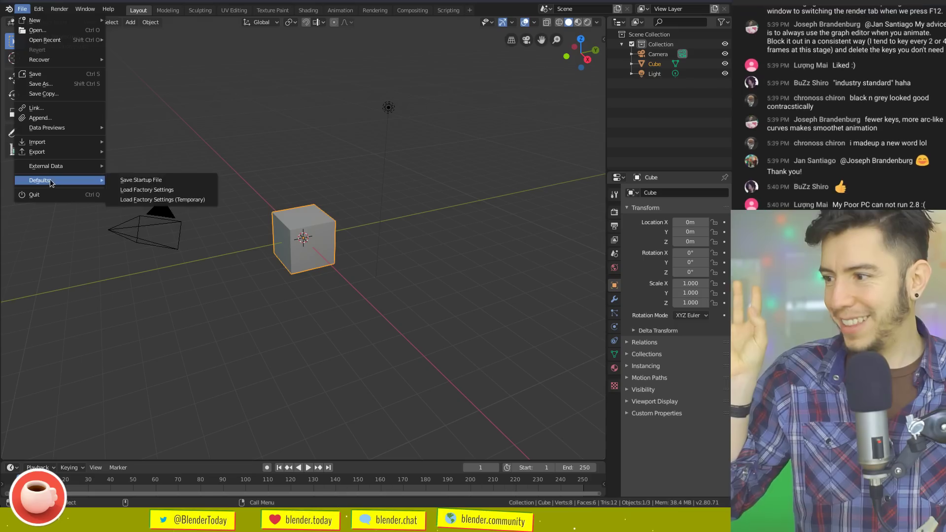
click(188, 190)
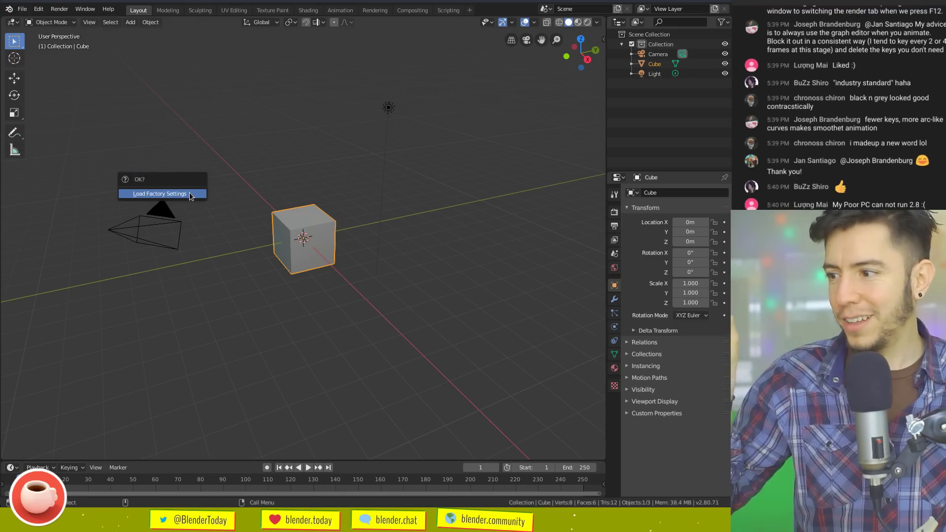
click(191, 194)
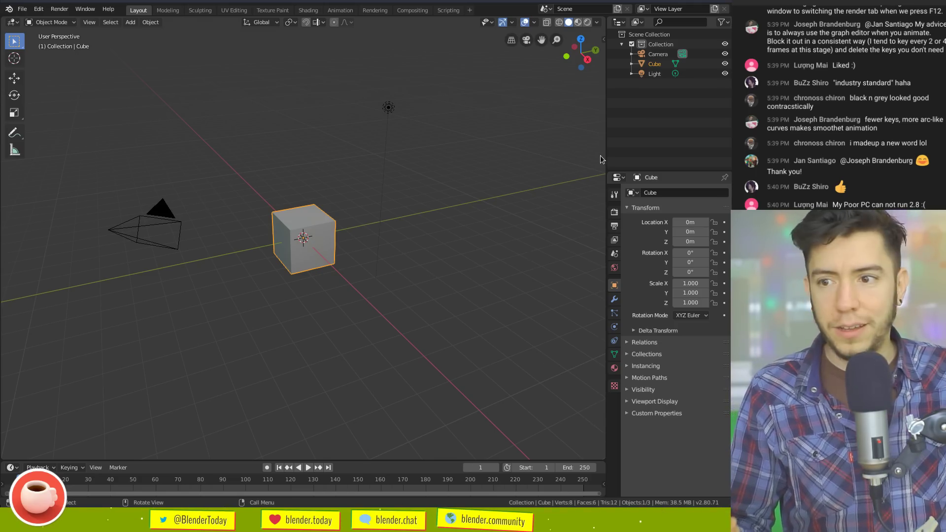
Widen the Outliner and Properties editors, and toggle the Collection's viewport visibility off and back on
drag(605, 156, 532, 156)
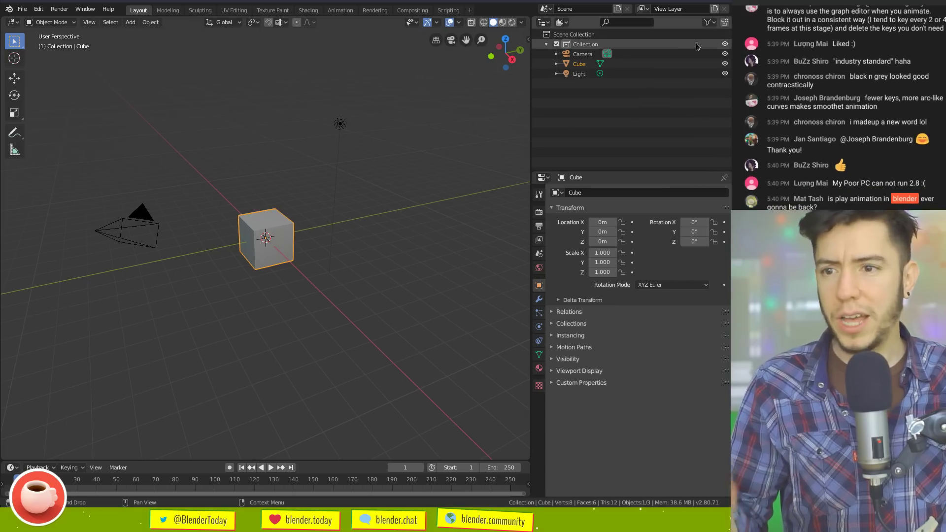
click(725, 45)
click(726, 44)
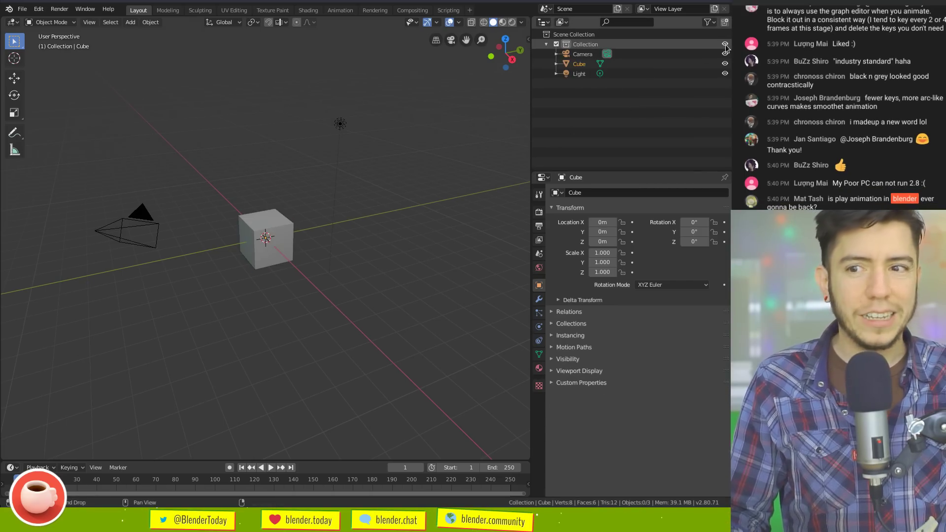
Toggle the Collection's viewport visibility several times and leave its camera, cube and light shown
click(726, 44)
click(726, 44)
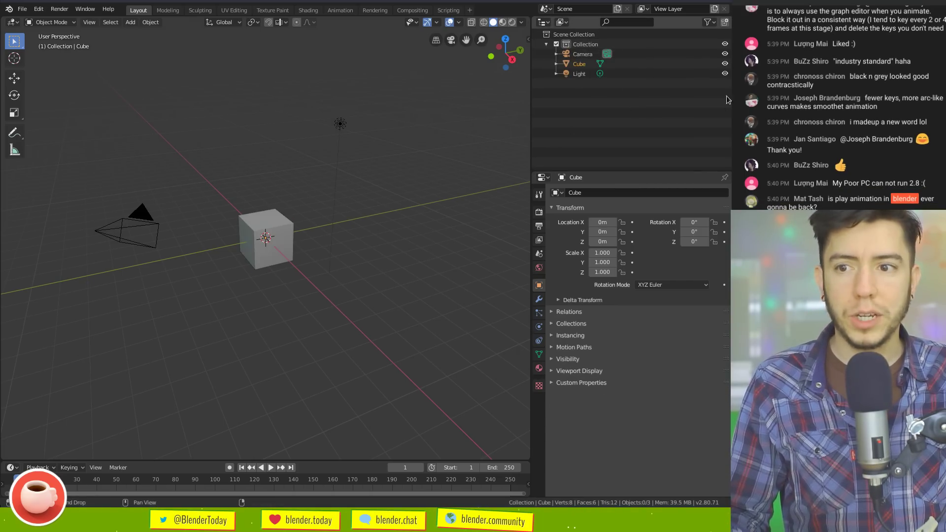
click(725, 45)
click(725, 44)
click(725, 45)
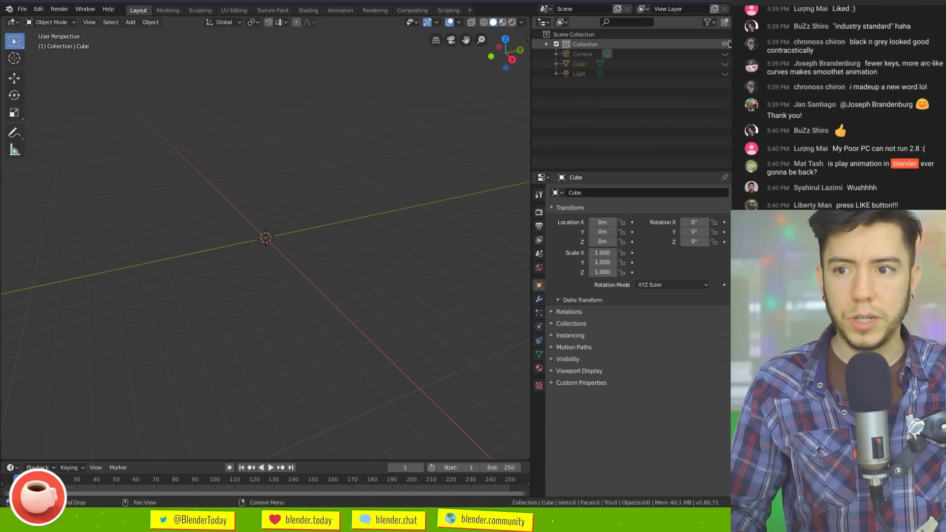
click(725, 44)
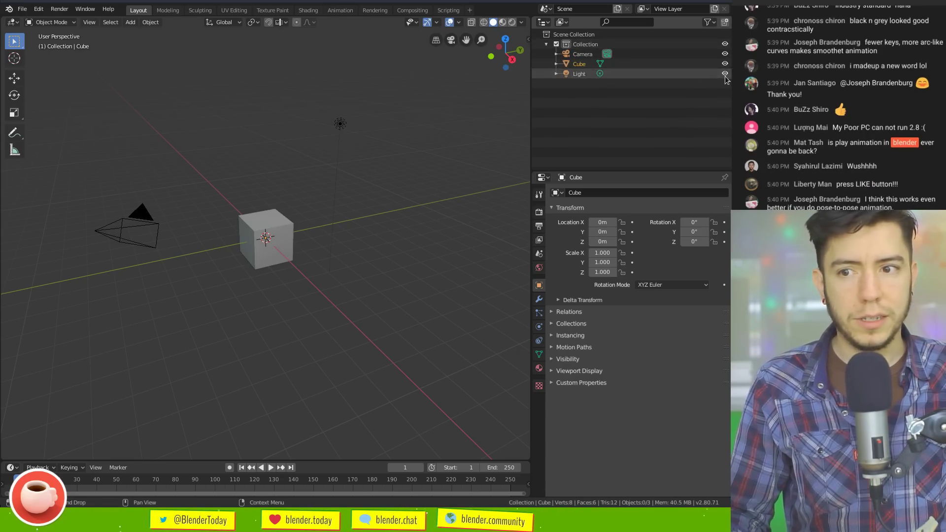
click(725, 44)
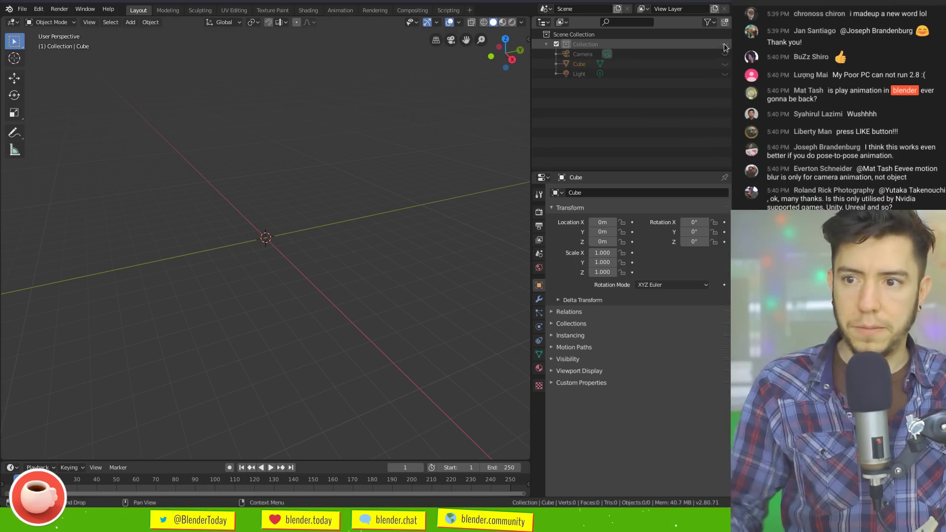
click(726, 45)
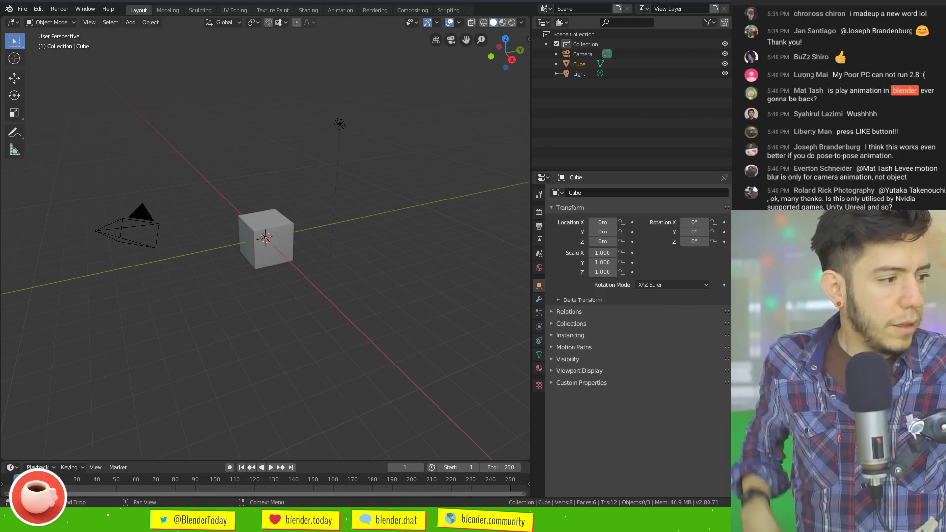
Select the camera and enable Depth of Field in its camera data settings
click(141, 220)
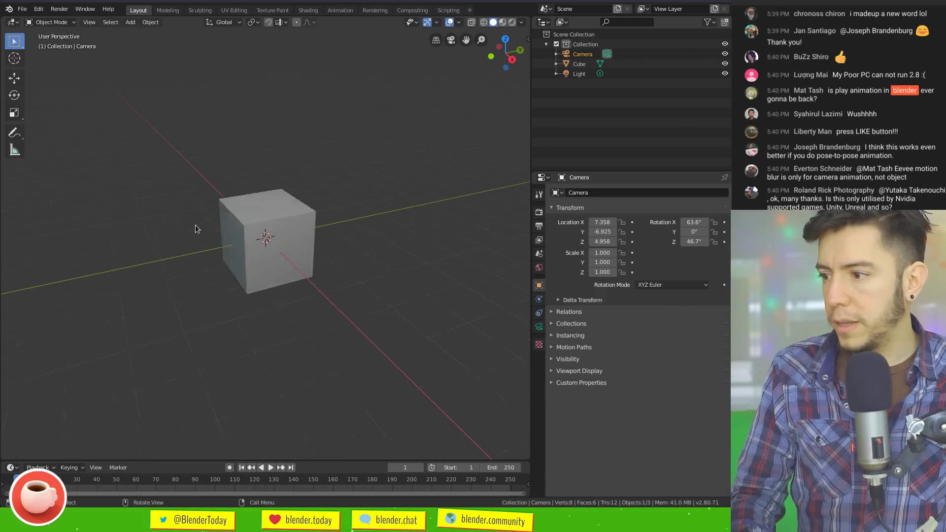
middle_drag(196, 225, 242, 239)
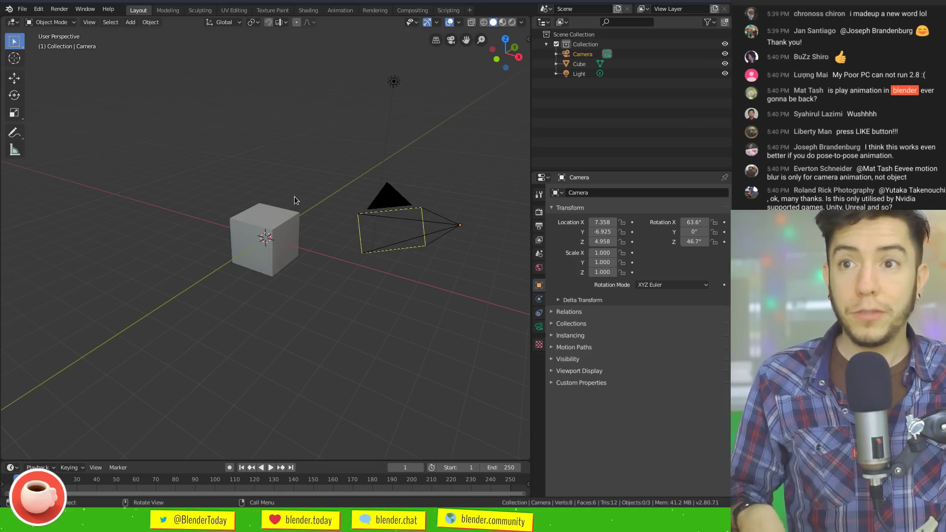
click(376, 209)
middle_drag(379, 209, 446, 219)
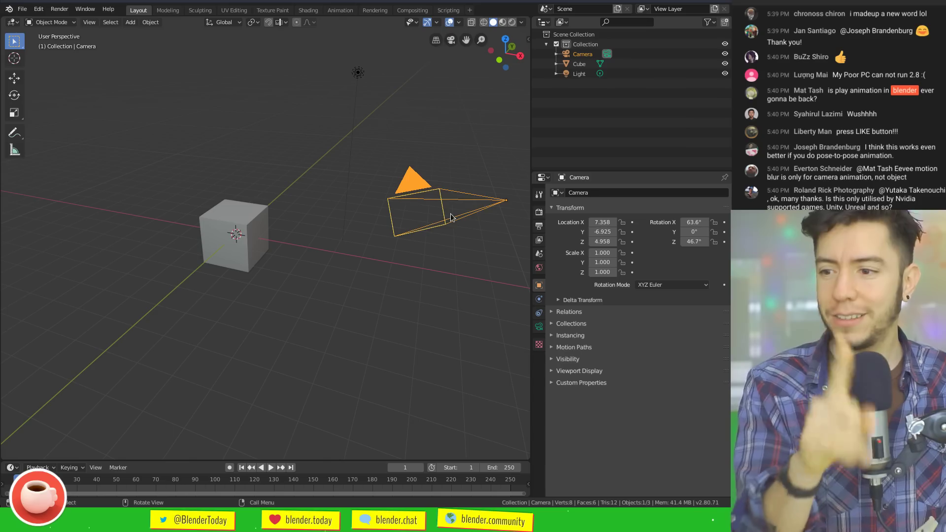
click(540, 327)
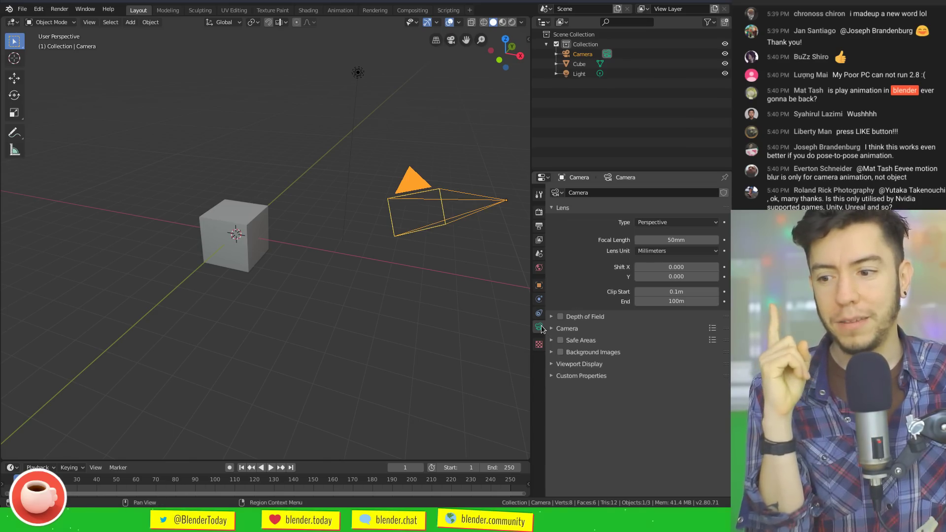
click(587, 316)
ctrl+middle_drag(593, 299, 627, 293)
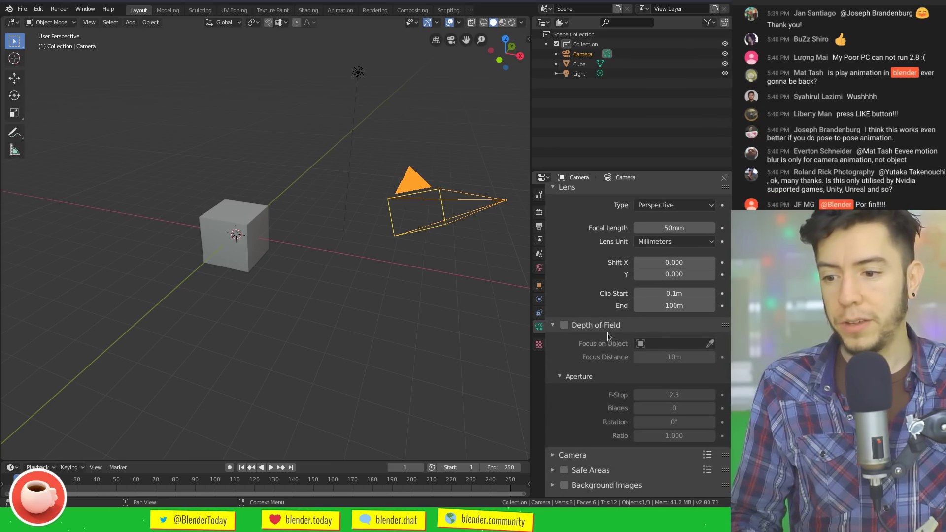
click(564, 324)
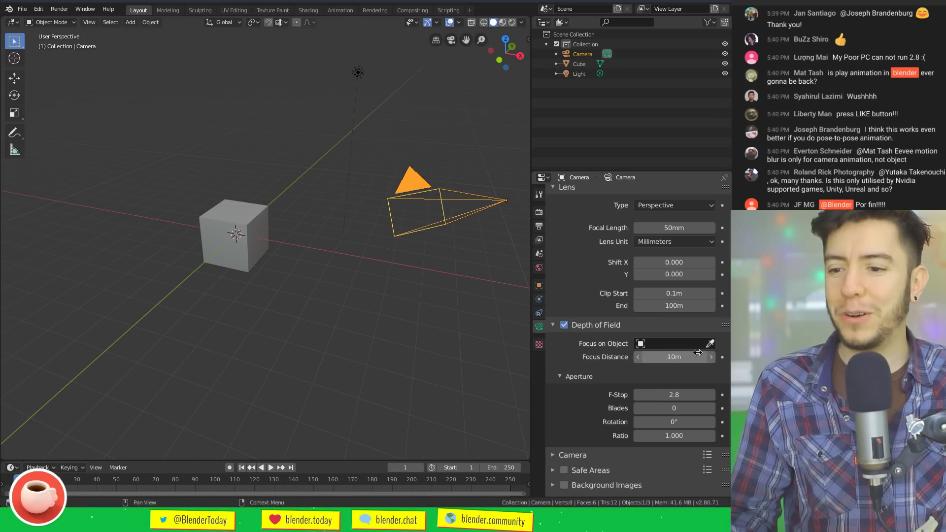
Try a Depth of Field focus distance of 0.01 m and restore it to 10 m
drag(695, 355, 682, 355)
click(675, 357)
text(0.01m)
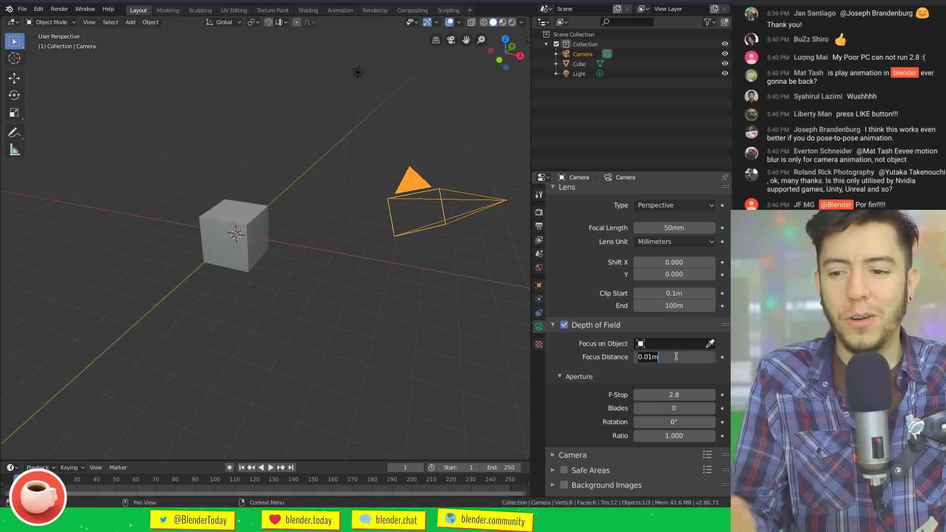
key(Return)
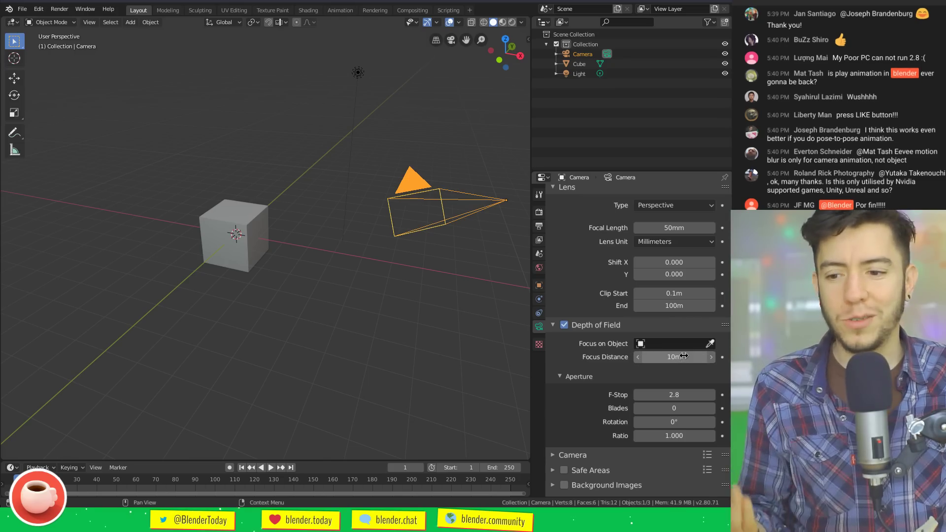
Turn on Limits in the camera's Viewport Display settings and inspect the limit line and focus marker around the cube
scroll(588, 473, down, 2)
click(587, 431)
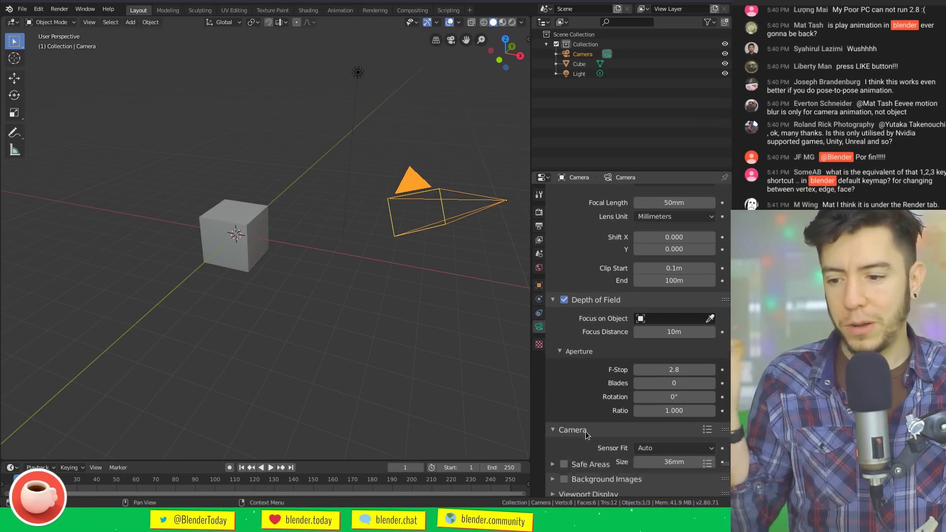
click(588, 433)
click(587, 475)
scroll(588, 468, down, 5)
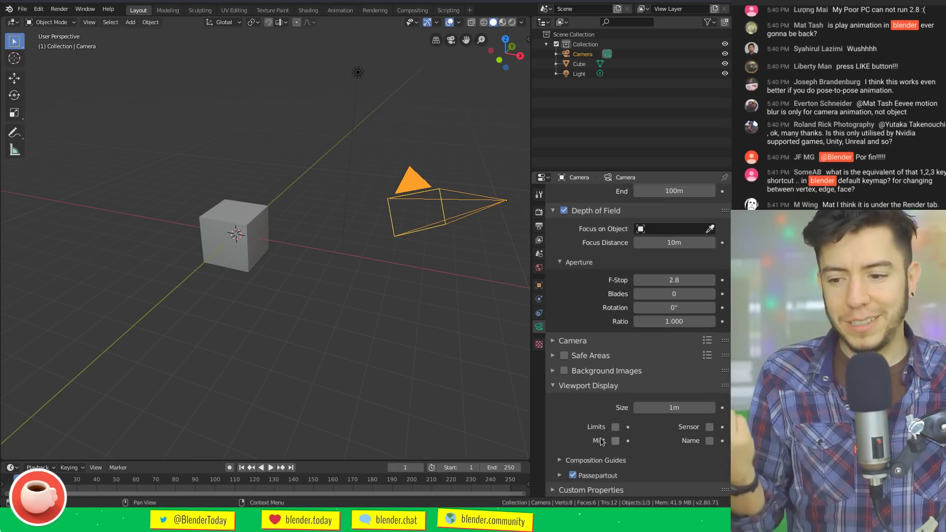
click(616, 428)
middle_drag(296, 315, 370, 279)
scroll(357, 224, up, 5)
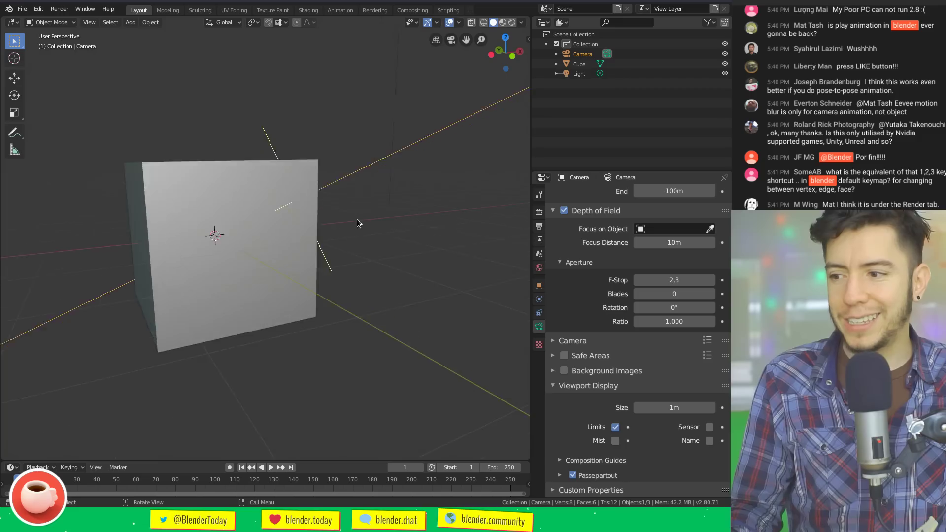
middle_drag(356, 224, 319, 261)
middle_drag(297, 225, 292, 212)
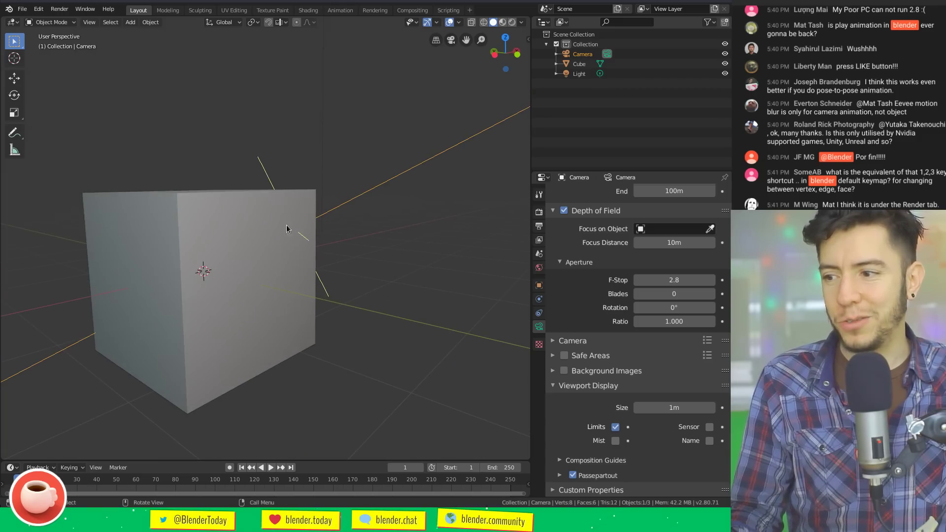
scroll(287, 229, down, 8)
middle_drag(353, 296, 333, 303)
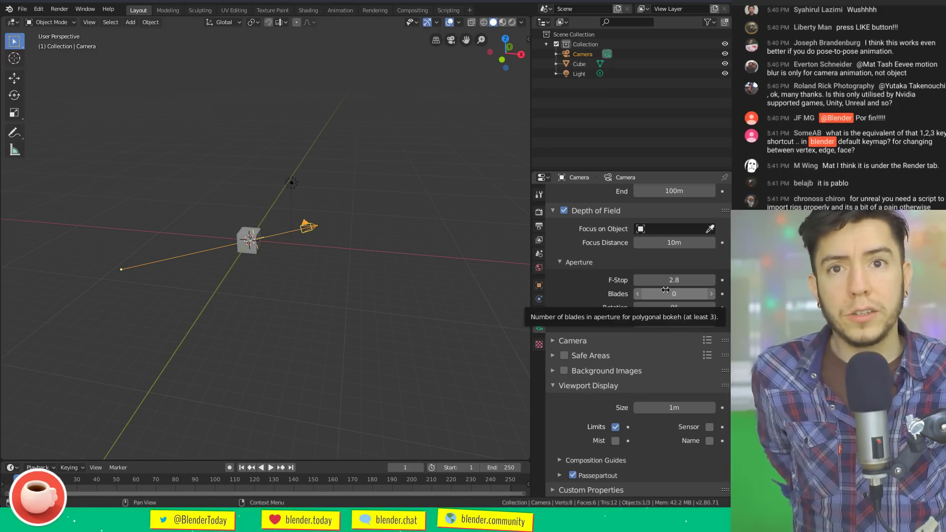
Look through the camera, review the viewport overlay and shading options, and deselect all objects
key(KP_0)
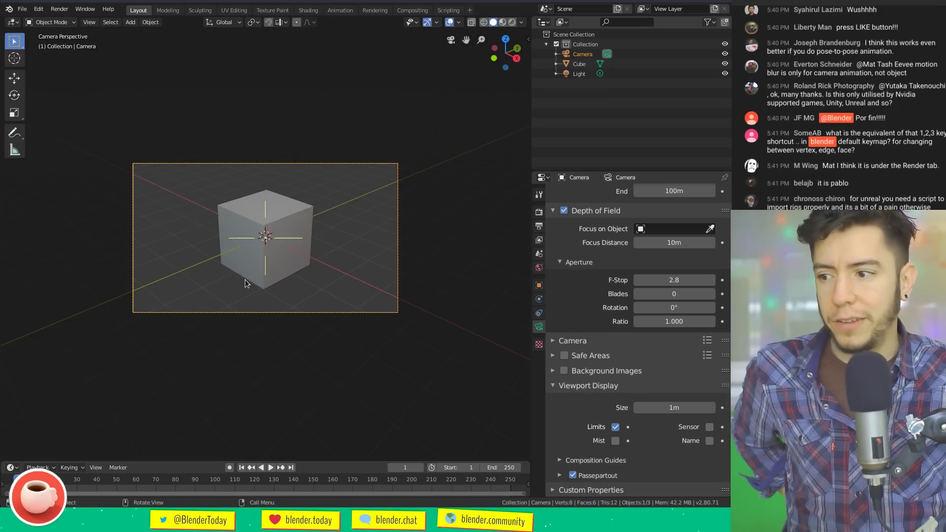
scroll(382, 205, down, 4)
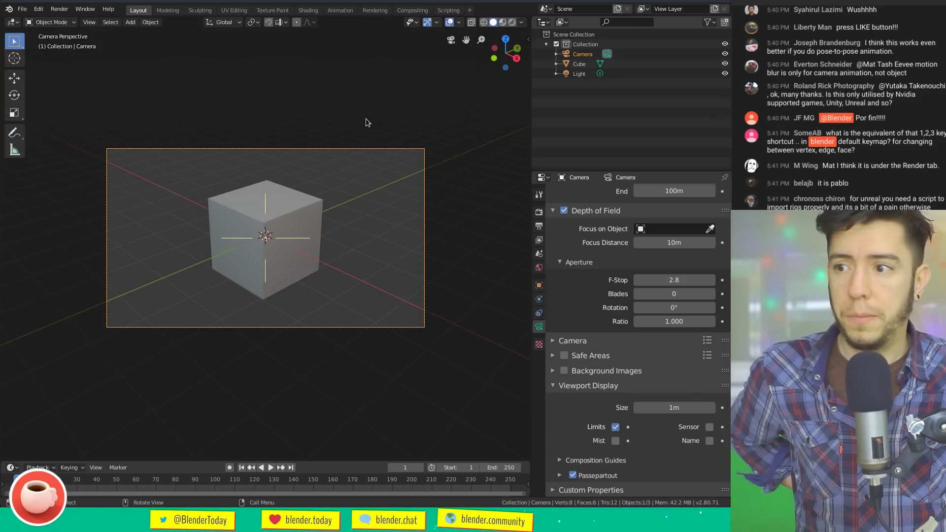
click(459, 22)
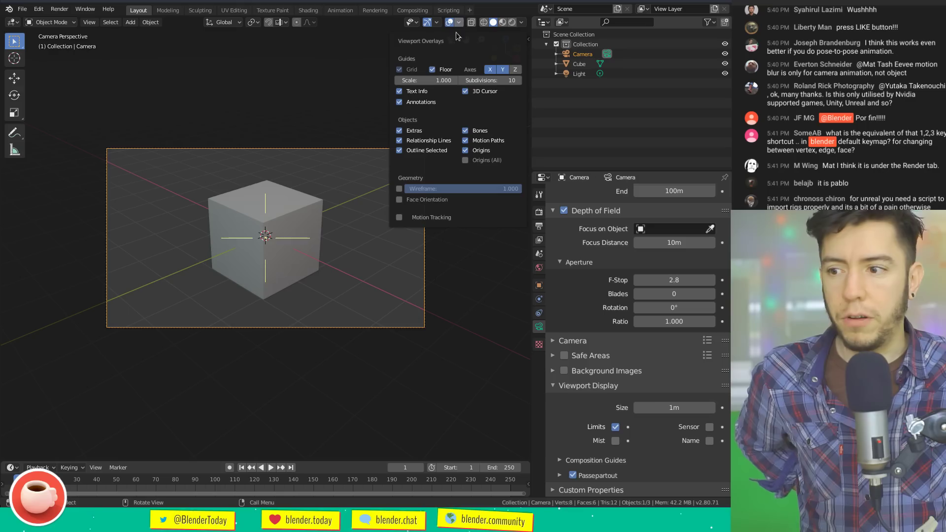
click(521, 22)
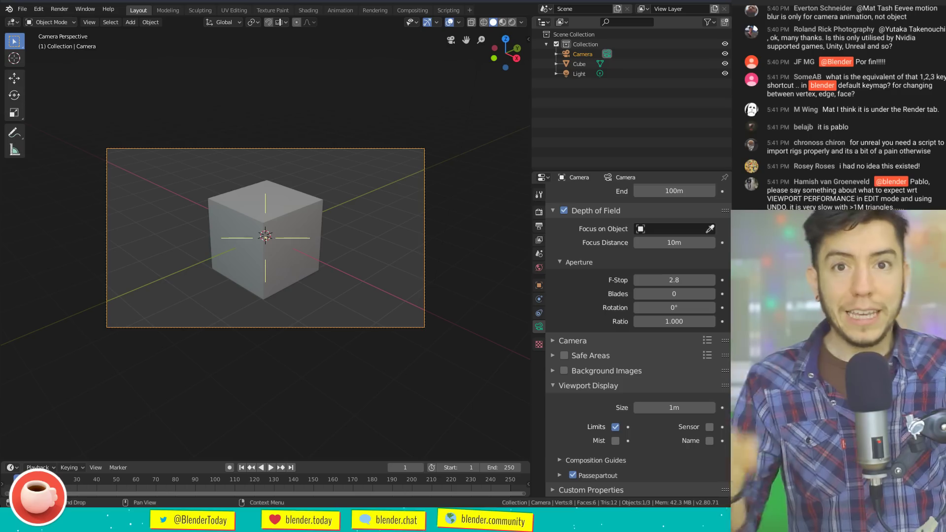
key(alt+a)
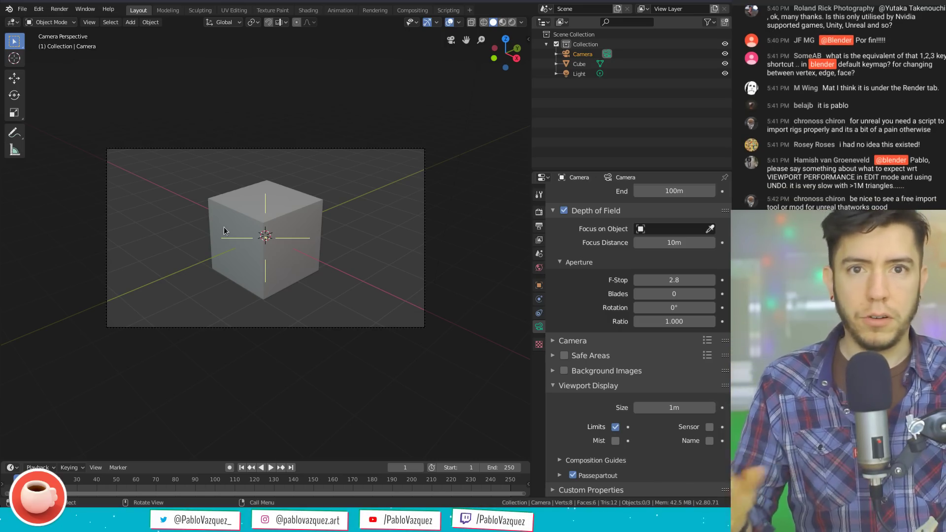
Start a new General file, discarding the unsaved camera changes
key(ctrl+n)
click(344, 235)
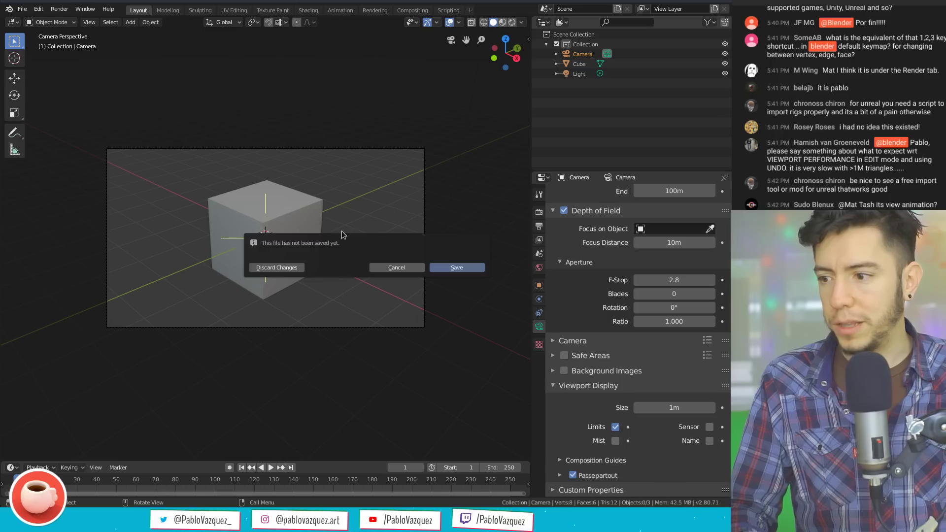
key(Escape)
key(ctrl+n)
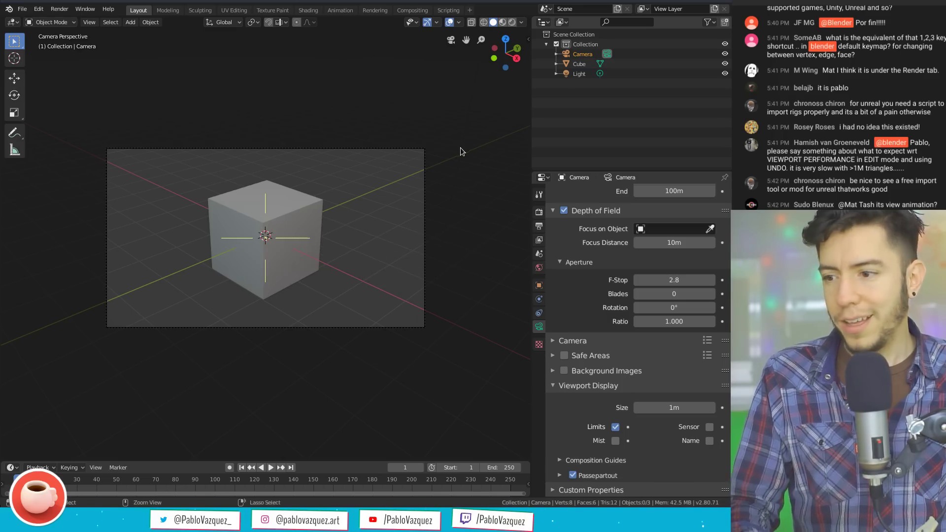
key(ctrl+n)
click(414, 192)
click(282, 270)
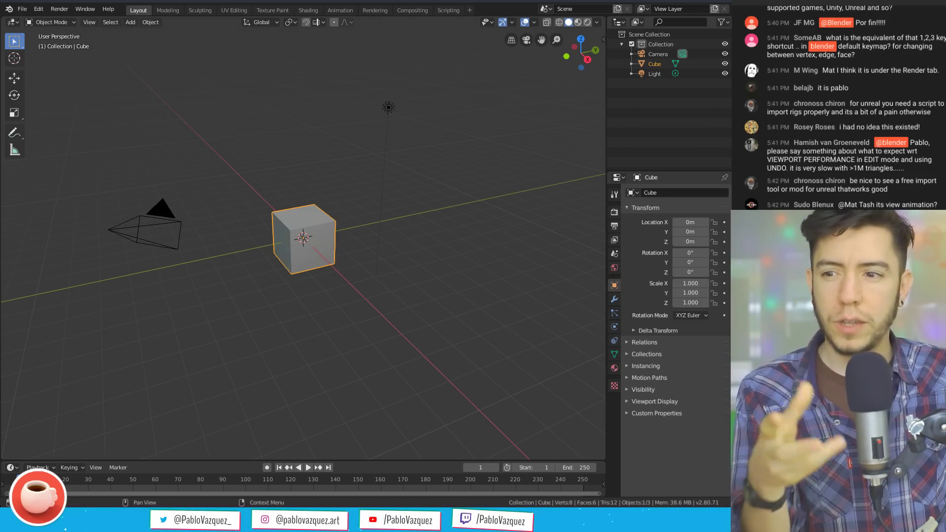
Deselect the default cube and select it again
scroll(353, 282, up, 4)
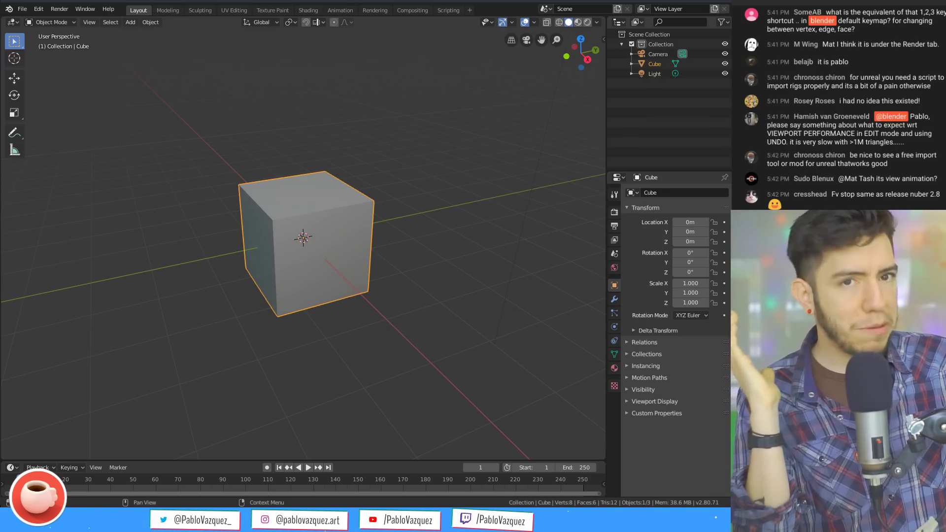
shift+click(326, 226)
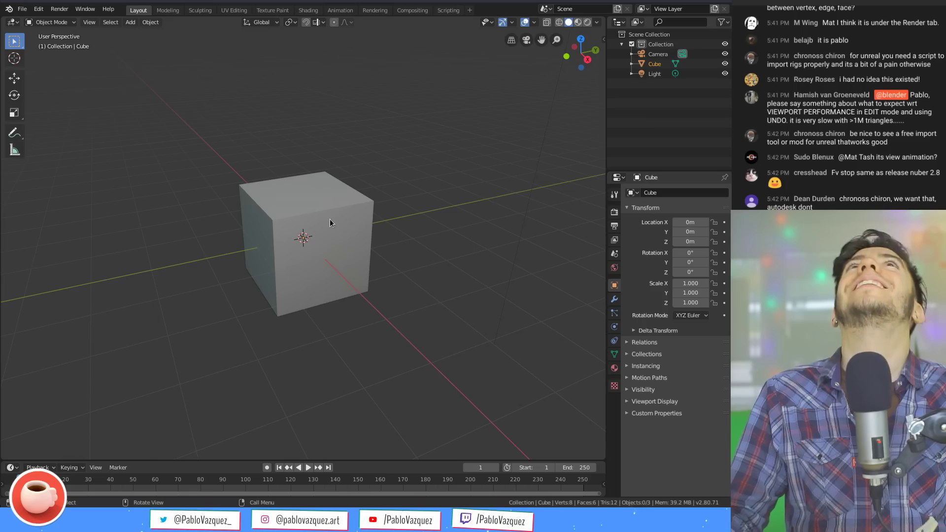
click(330, 223)
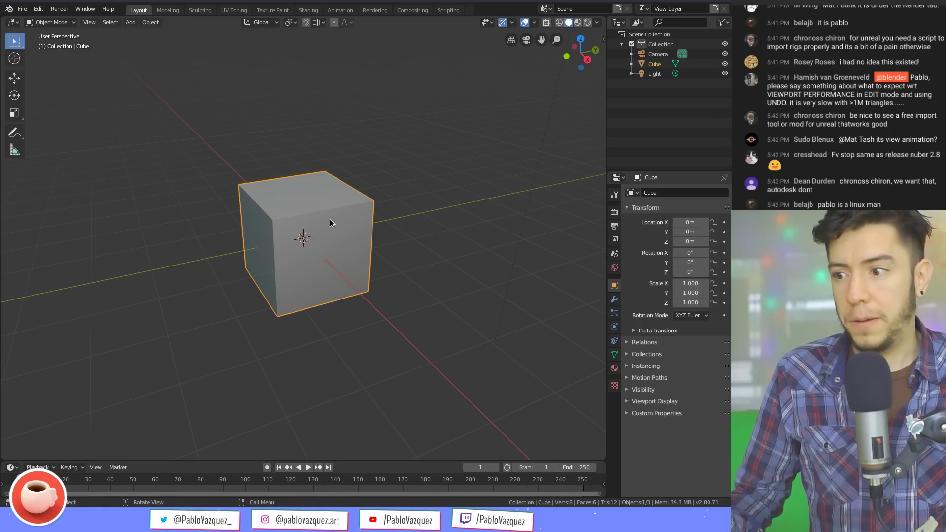
Select the light and change its type to Spot in the light data settings
scroll(330, 221, down, 5)
click(365, 148)
middle_drag(368, 185, 398, 99)
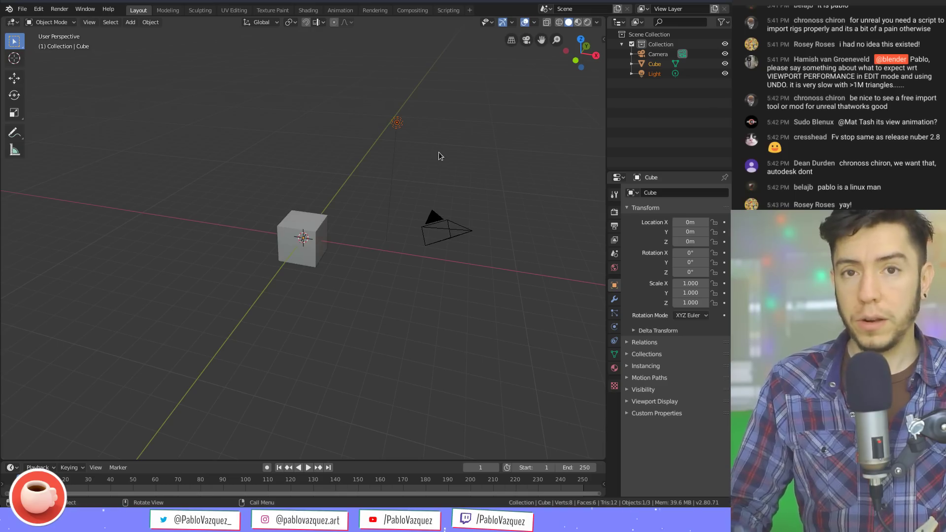
click(615, 354)
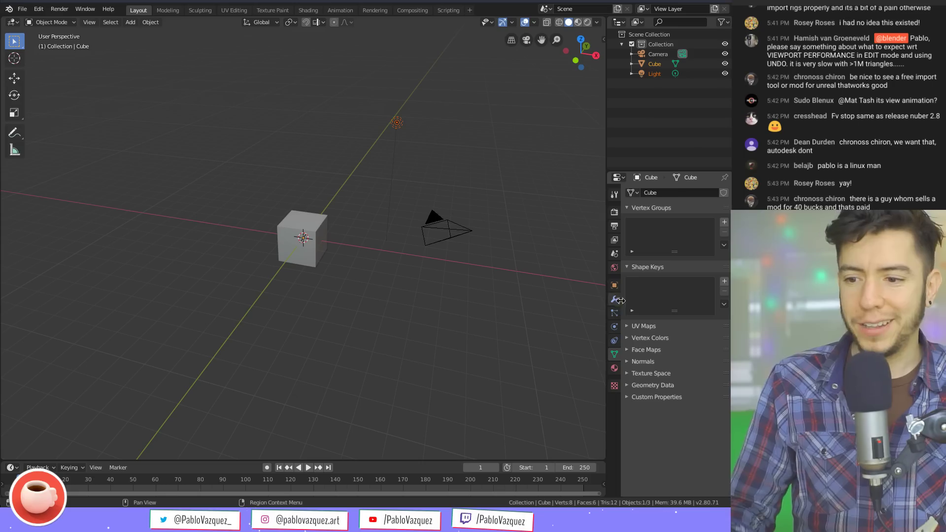
click(397, 122)
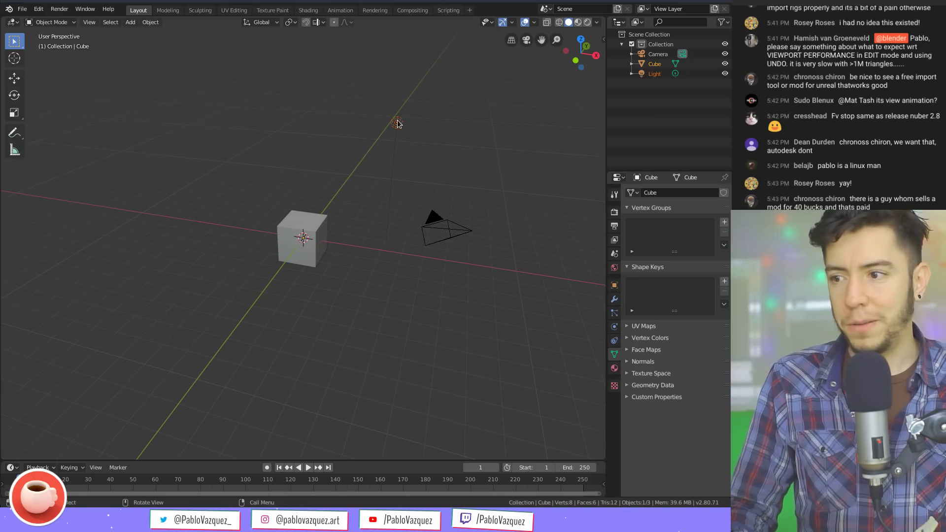
click(690, 234)
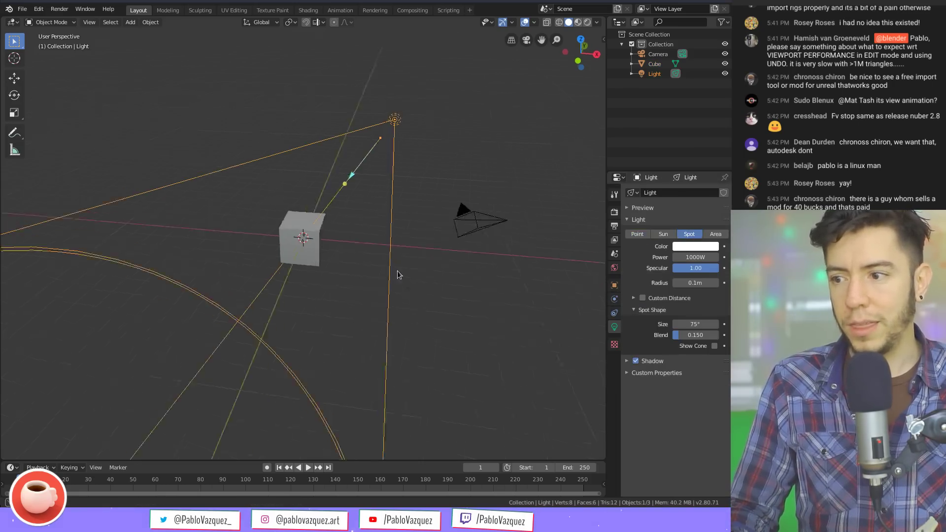
Add a plane mesh at the origin and scale it up into a large floor under the spot light
middle_drag(397, 273, 414, 264)
key(shift+a)
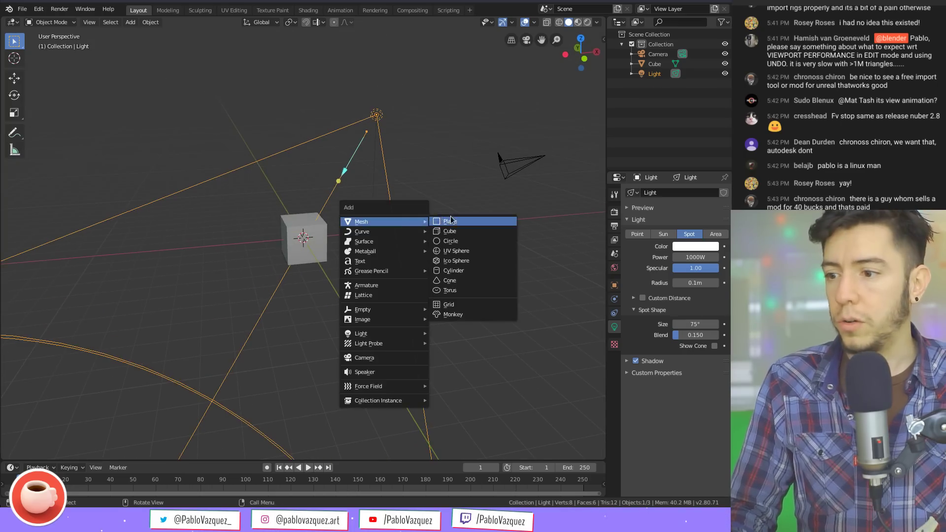
click(444, 220)
key(s)
click(431, 238)
Raise the cube 1 m along global Z onto the floor and show the scene in Rendered viewport shading with the light selected
click(303, 227)
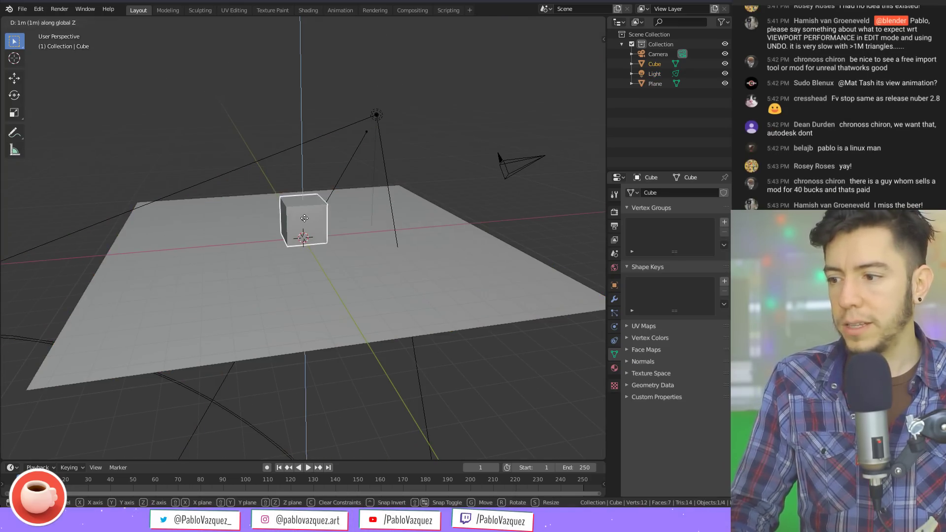
click(376, 115)
scroll(443, 207, up, 4)
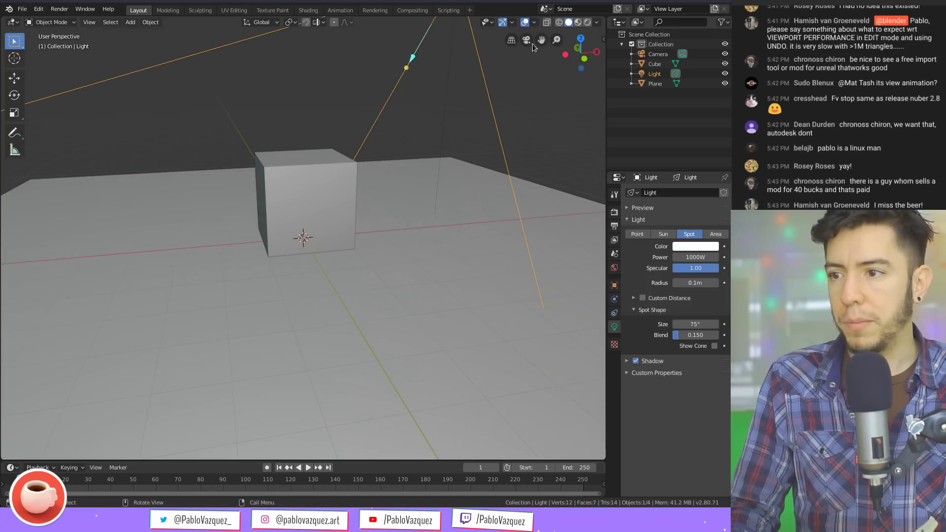
click(588, 22)
middle_drag(462, 207, 291, 276)
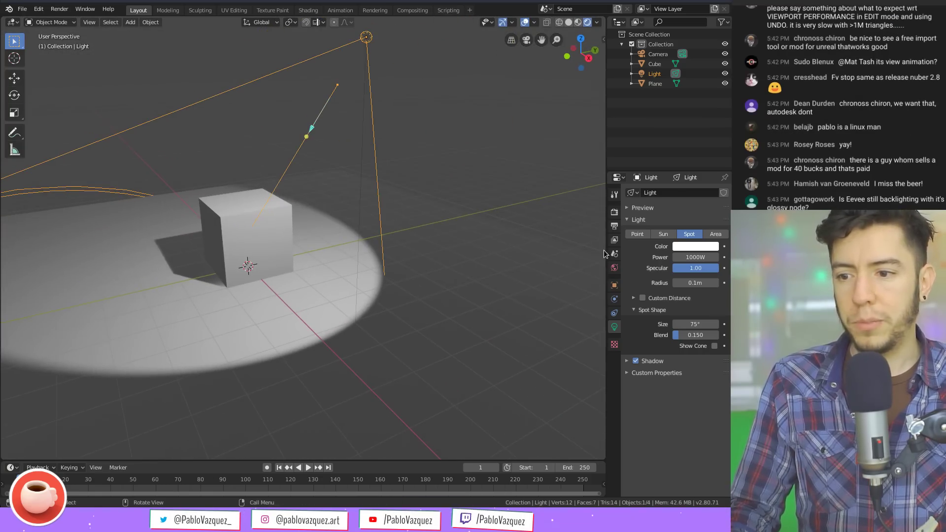
Widen and enlarge the properties editor and set the spot light's power to 527 W
drag(606, 252, 523, 255)
ctrl+middle_drag(584, 255, 648, 307)
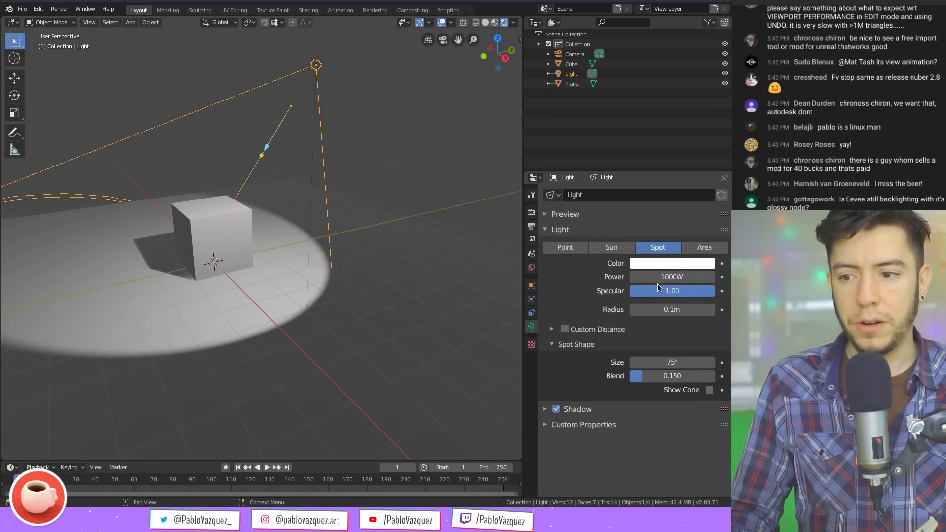
drag(676, 277, 617, 277)
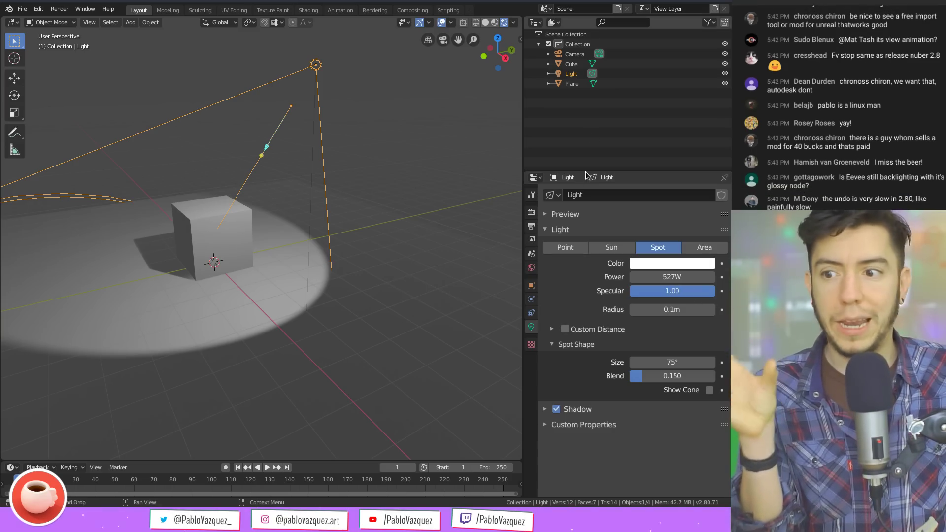
Switch the render engine to Cycles to compare the spot light, and return to Eevee
click(532, 213)
click(680, 196)
click(679, 238)
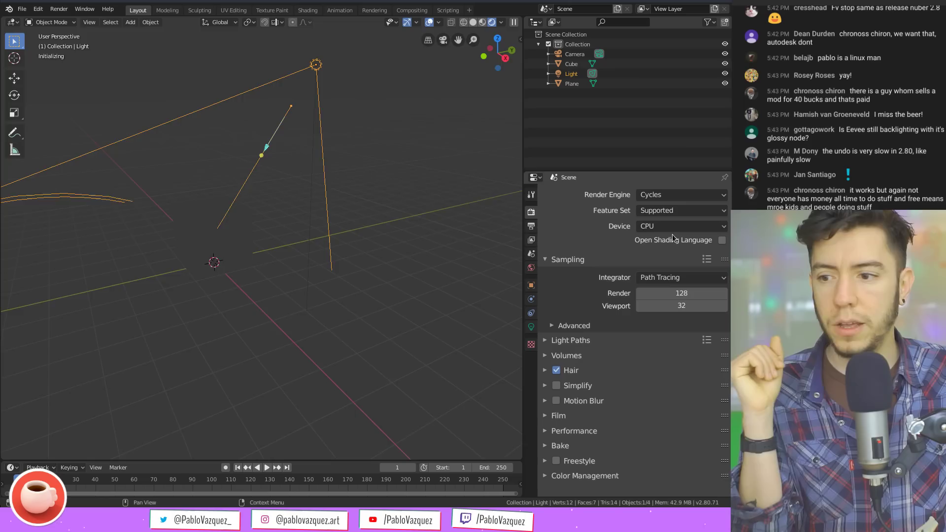
middle_drag(279, 286, 300, 285)
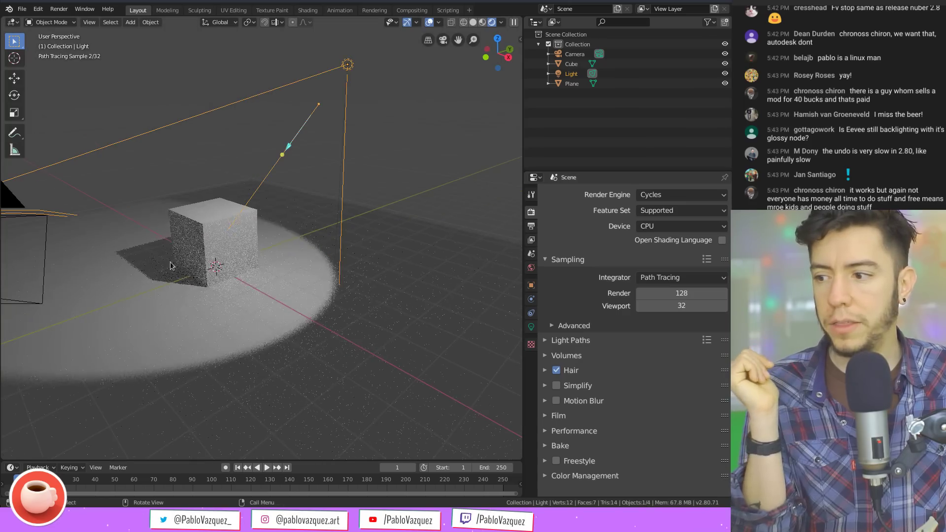
click(677, 197)
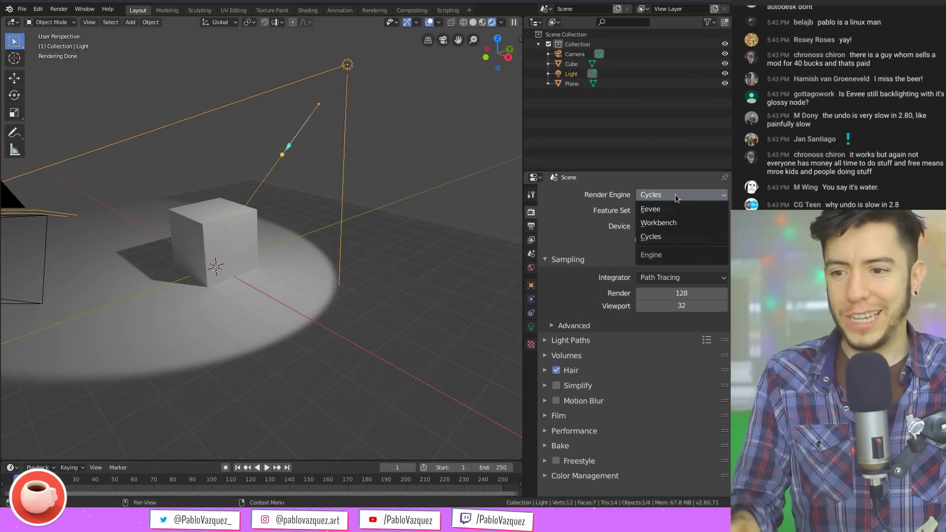
click(666, 211)
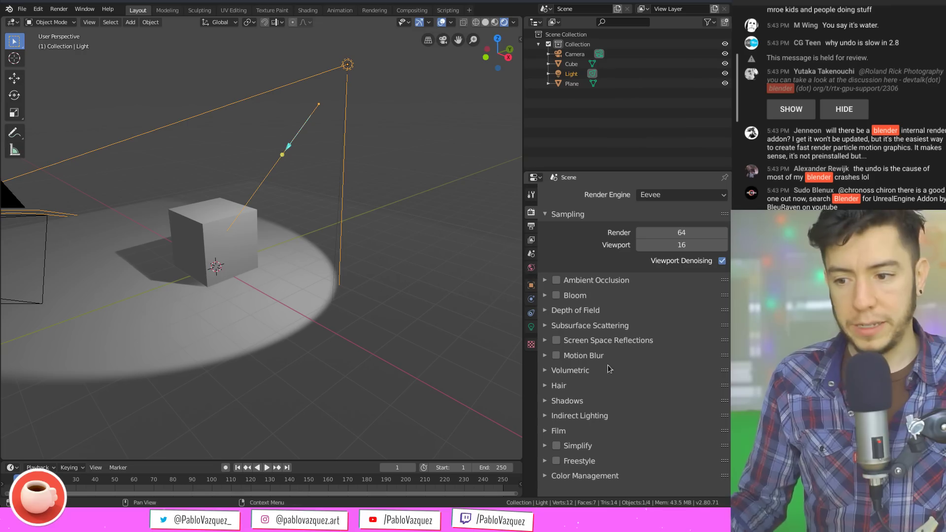
Expand the Film section of the Eevee render settings and reorder it directly below Sampling
click(577, 433)
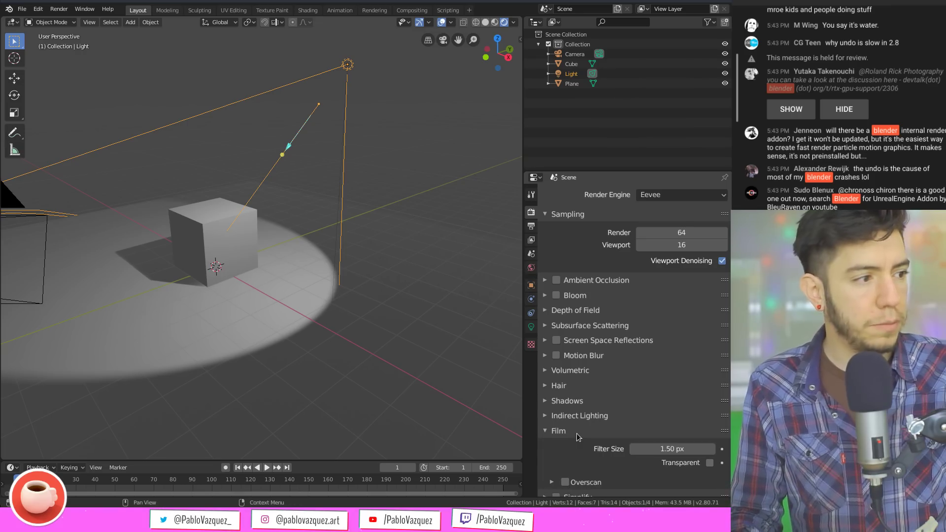
drag(724, 430, 719, 274)
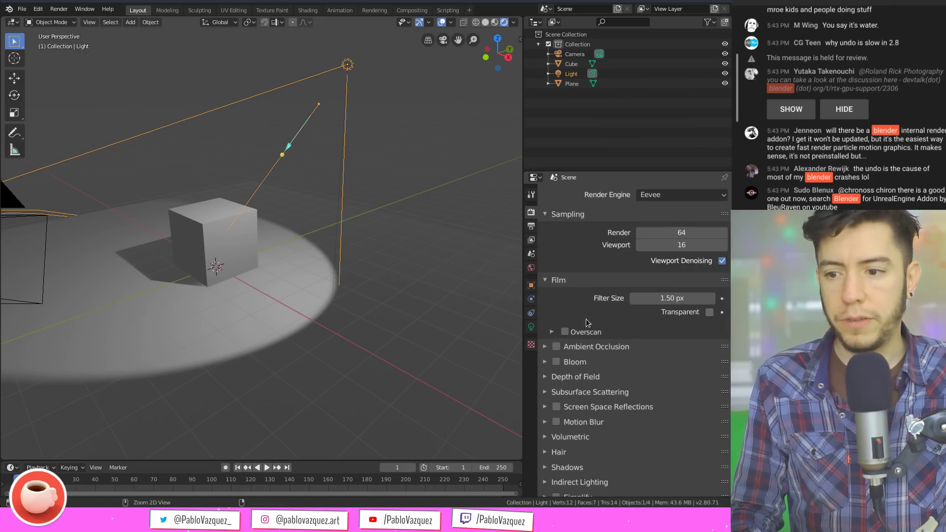
ctrl+middle_drag(592, 296, 582, 279)
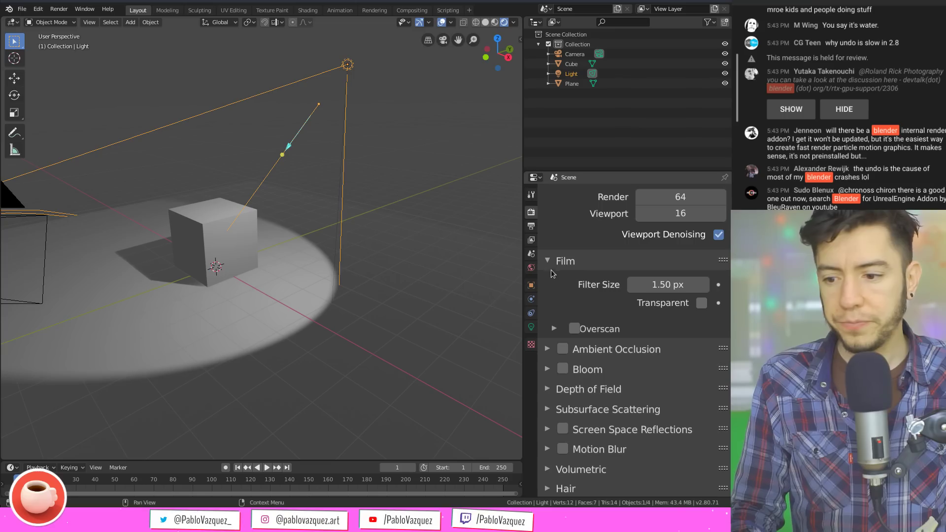
scroll(588, 340, down, 4)
scroll(588, 340, down, 1)
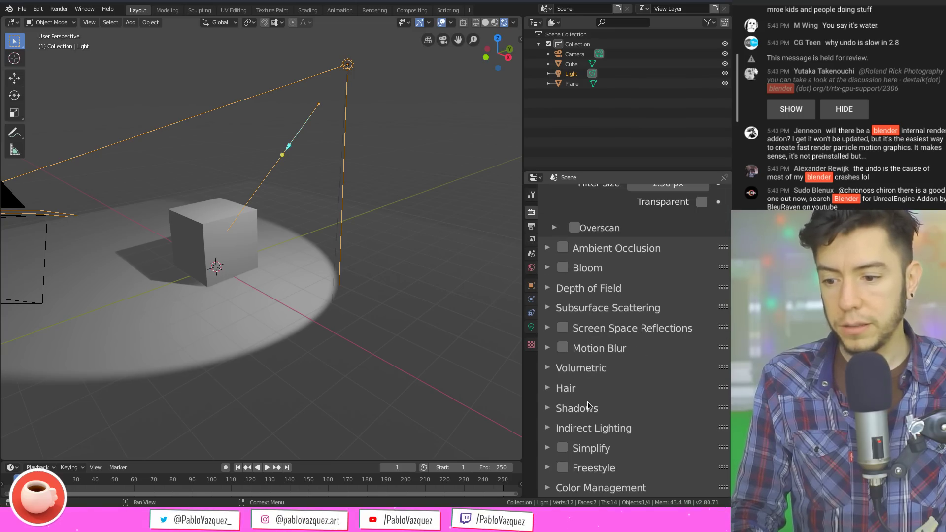
scroll(591, 386, up, 6)
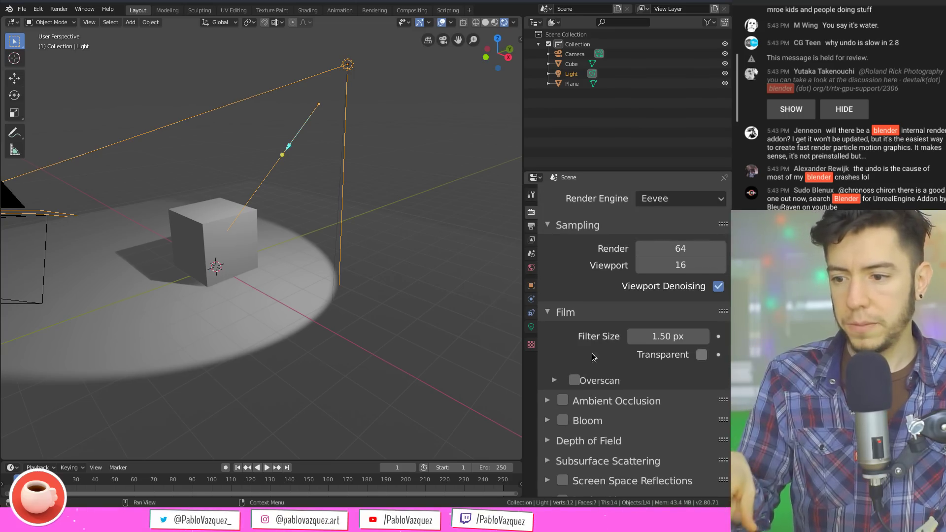
Set the render engine to Cycles and enable the Transparent option in its Film settings
click(671, 198)
click(671, 255)
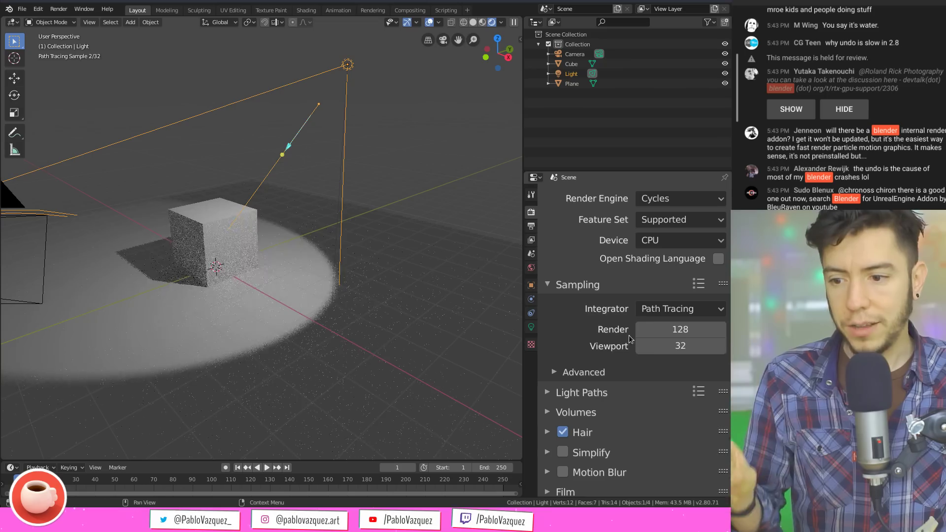
click(591, 291)
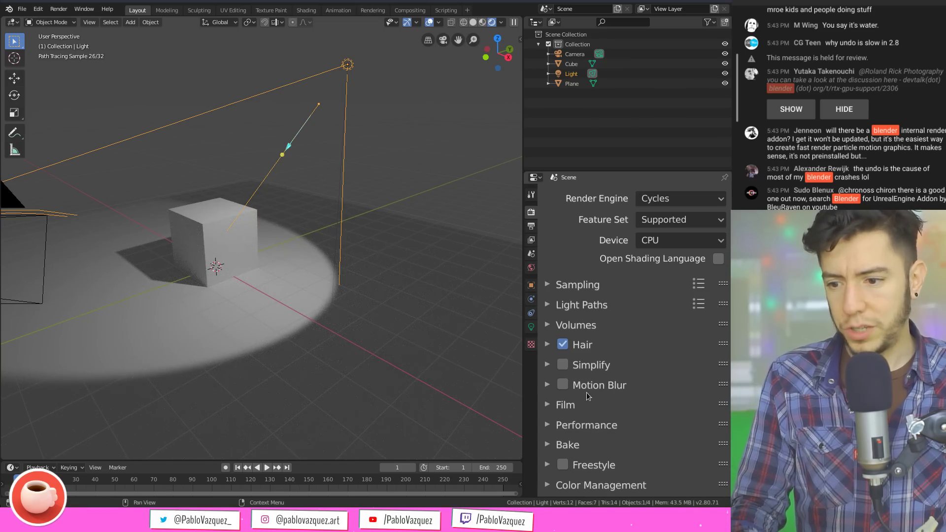
click(586, 405)
scroll(582, 405, down, 5)
click(574, 405)
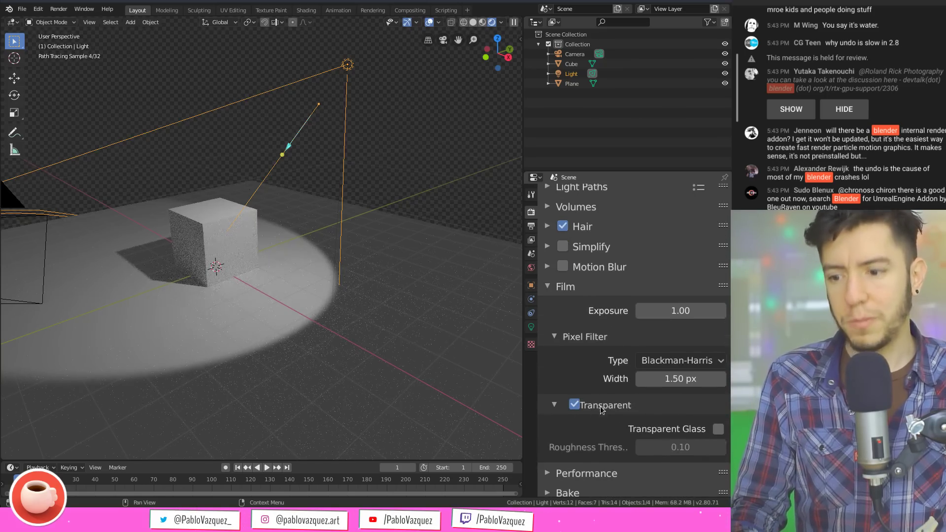
scroll(327, 298, down, 5)
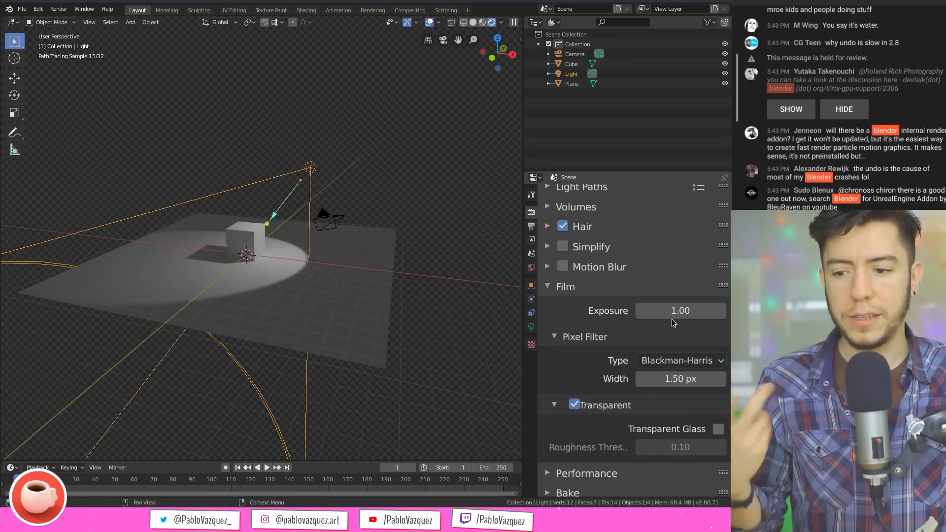
ctrl+middle_drag(652, 285, 631, 316)
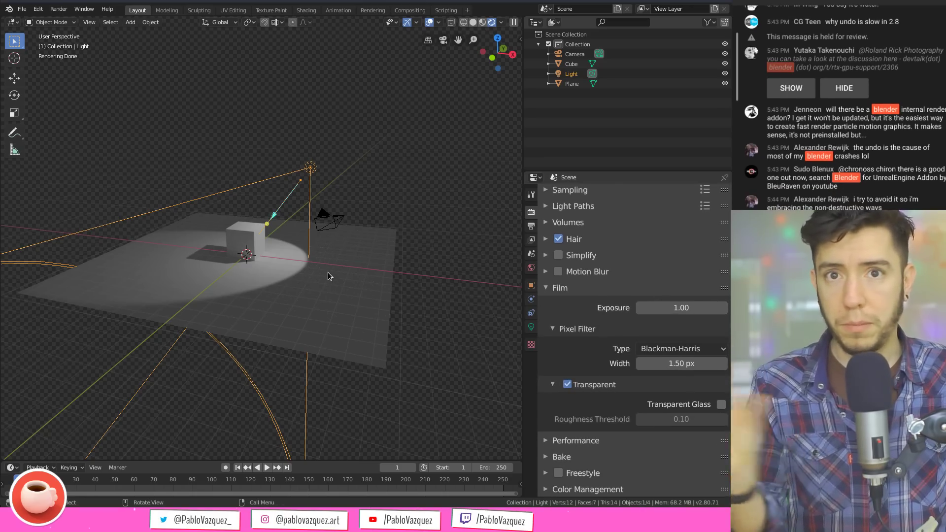
mouse_move(192, 308)
middle_down()
mouse_move(267, 301)
mouse_move(365, 326)
middle_up()
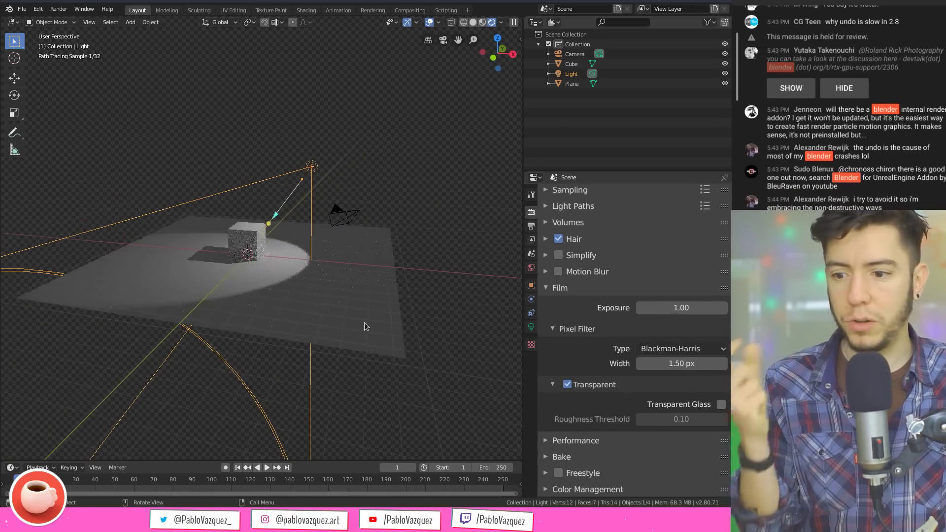
Set the render engine to Eevee to compare its film transparency with Cycles
scroll(660, 286, up, 4)
click(661, 196)
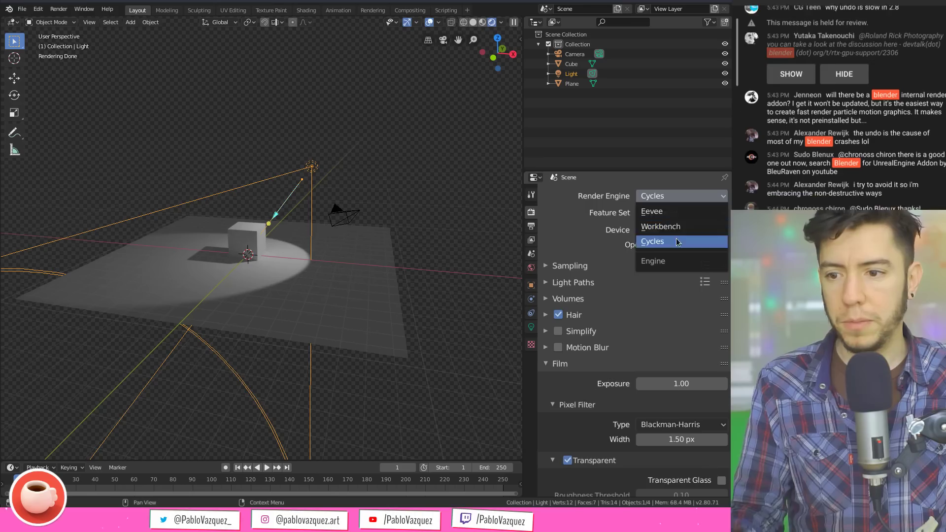
click(677, 213)
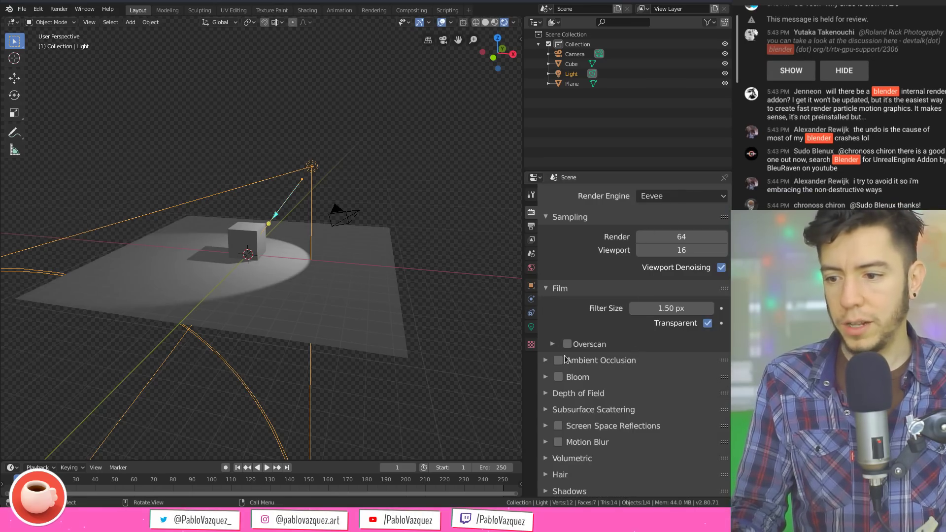
Toggle Eevee's film transparency off and on several times to compare the backgrounds, leaving Transparent enabled
click(553, 344)
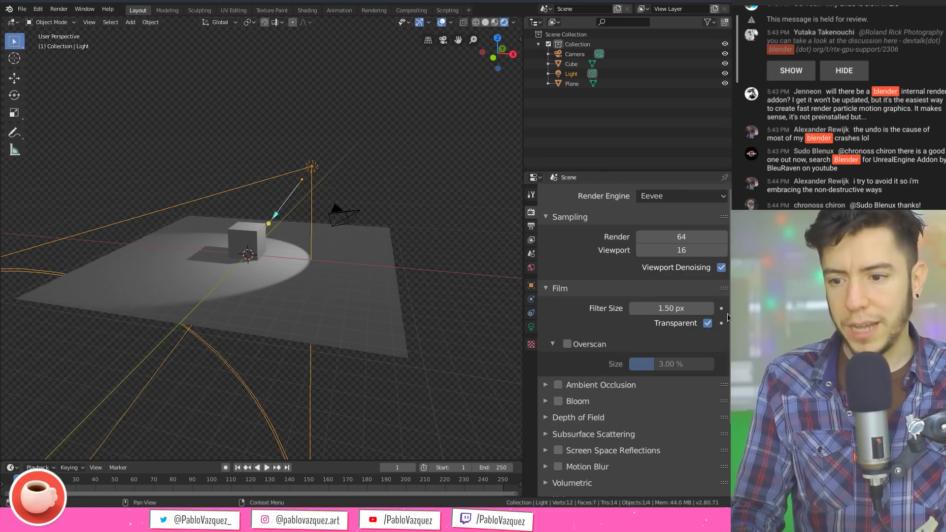
click(708, 322)
click(708, 323)
click(708, 323)
click(631, 342)
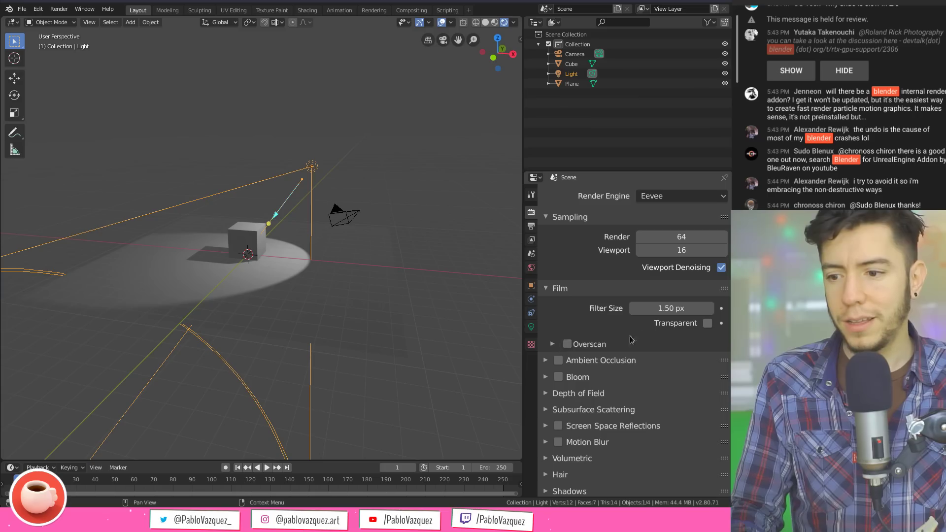
click(708, 323)
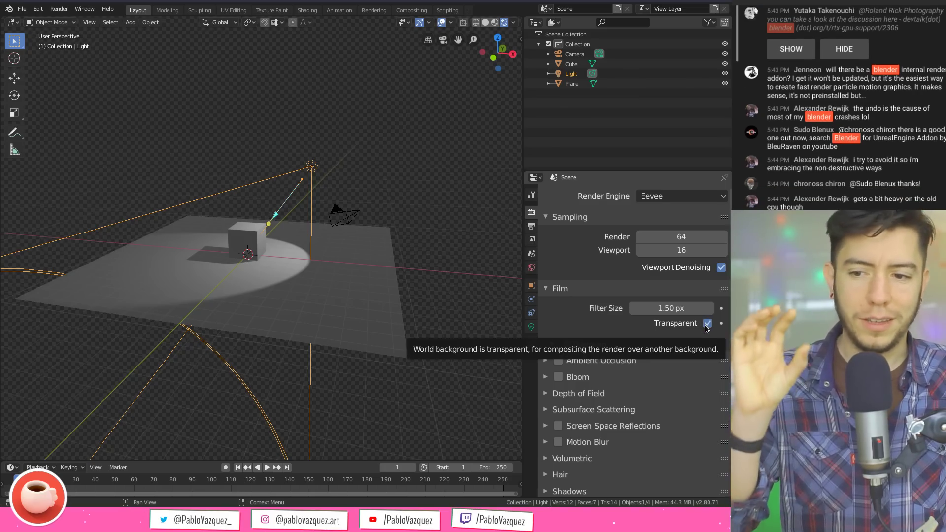
click(708, 324)
click(708, 324)
click(707, 323)
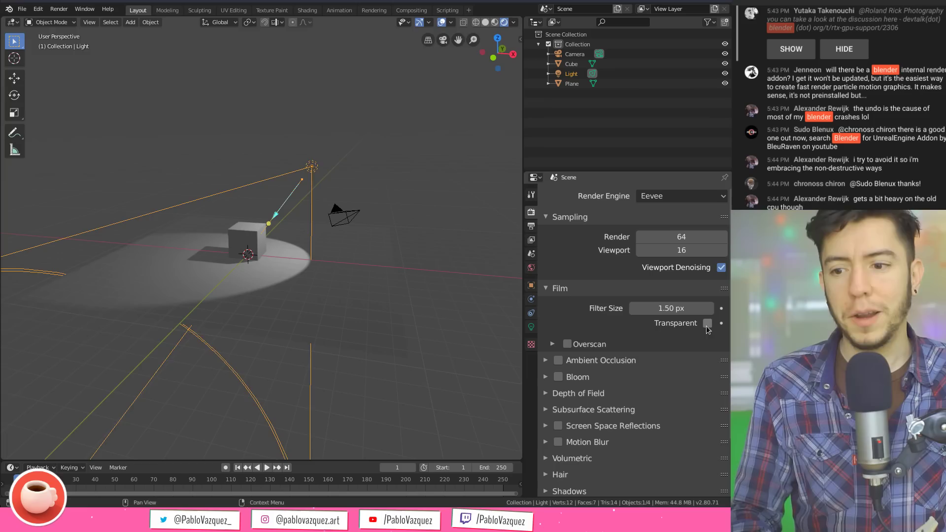
click(708, 324)
Set the render engine to Cycles and check its Film settings for the shared Transparent option
click(679, 196)
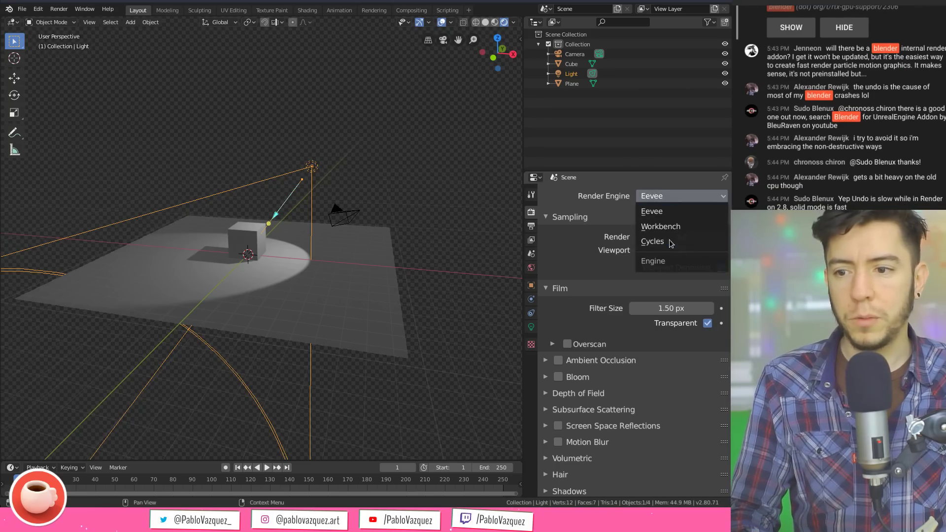
click(666, 243)
middle_drag(347, 288, 321, 288)
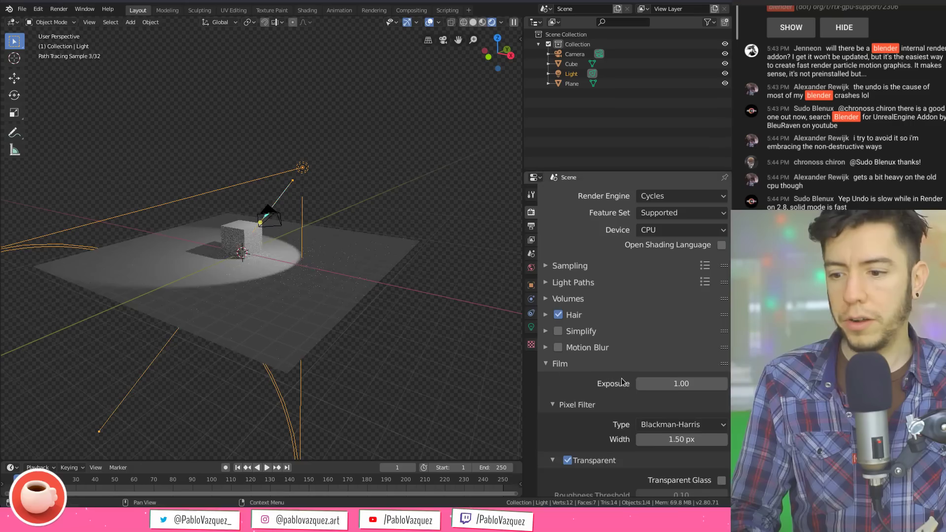
scroll(631, 373, down, 3)
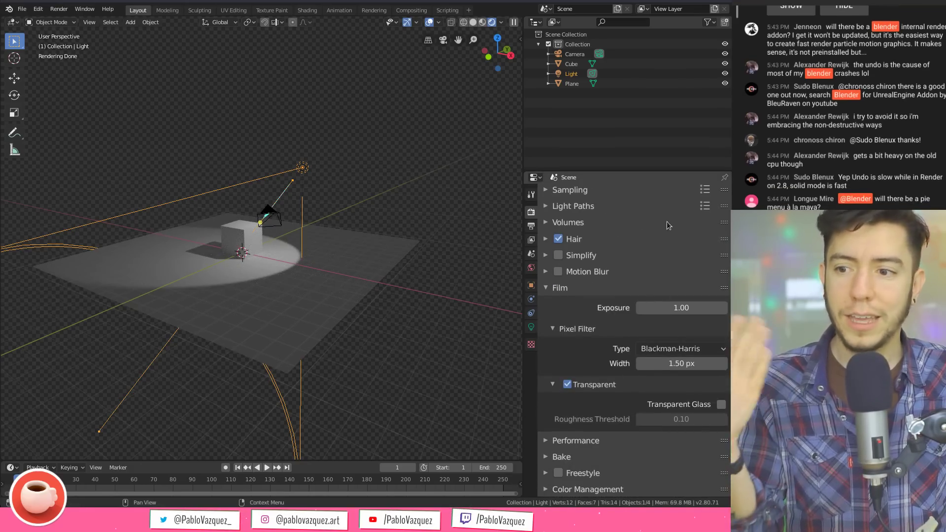
scroll(693, 293, up, 3)
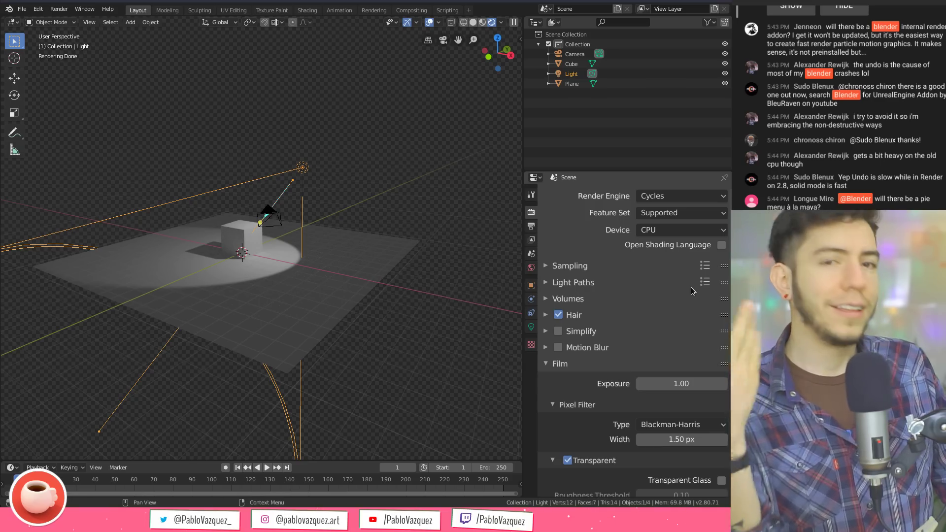
Select the camera in the scene and look through it in the viewport
click(271, 223)
middle_drag(271, 223, 411, 220)
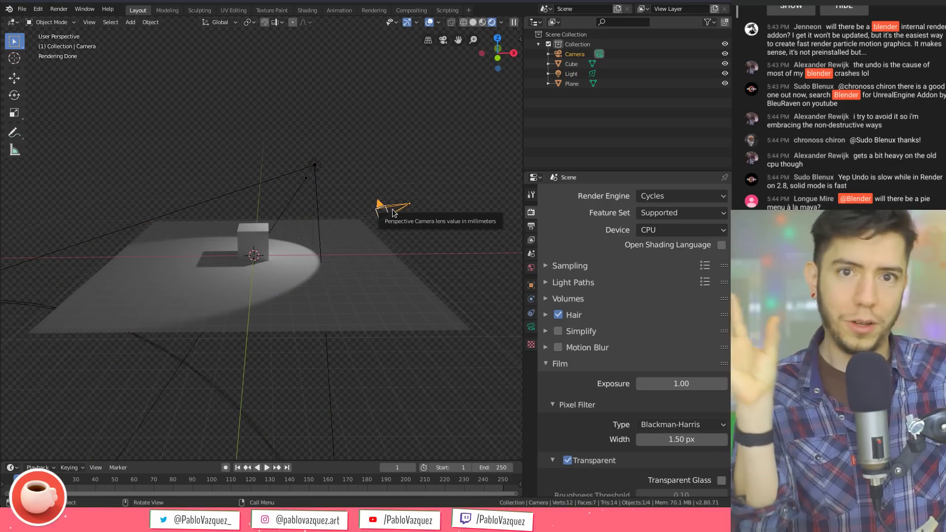
key(KP_0)
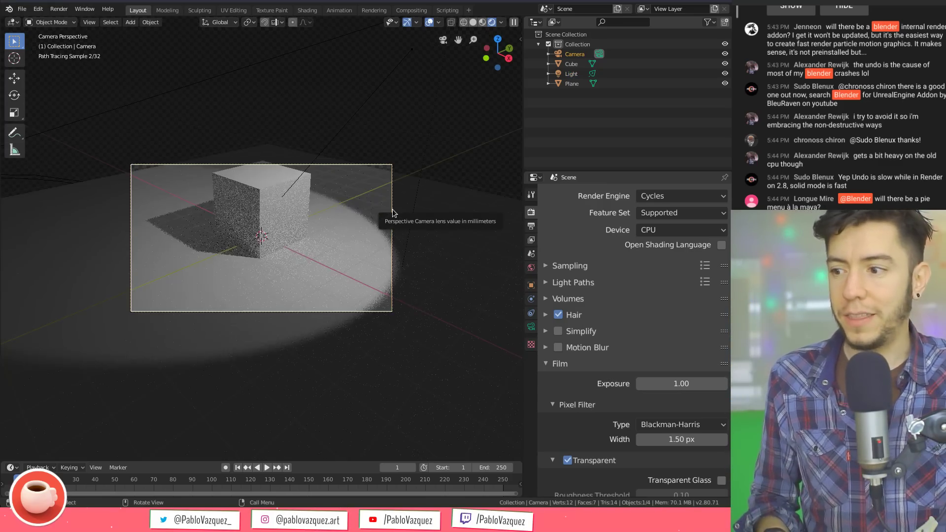
key(g)
click(392, 198)
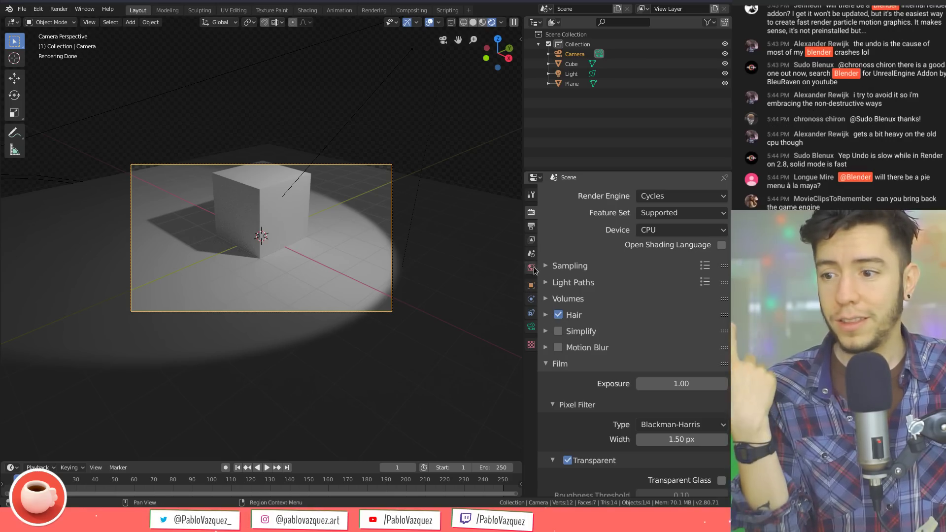
Enable Depth of Field in the selected camera's settings
click(532, 327)
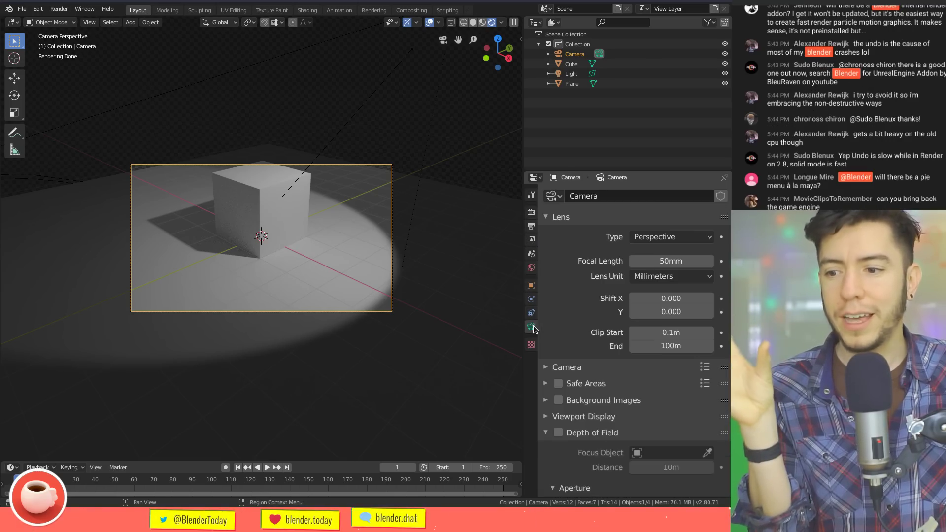
scroll(560, 351, down, 4)
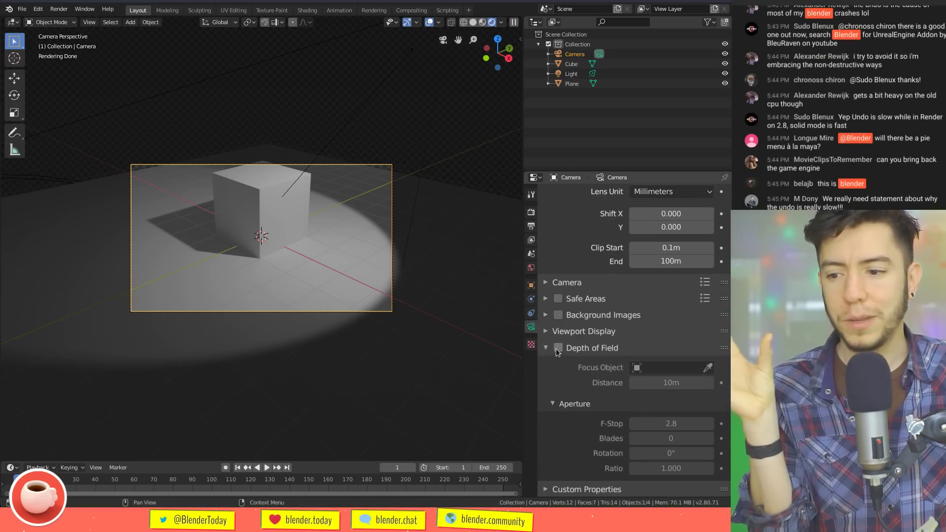
click(558, 349)
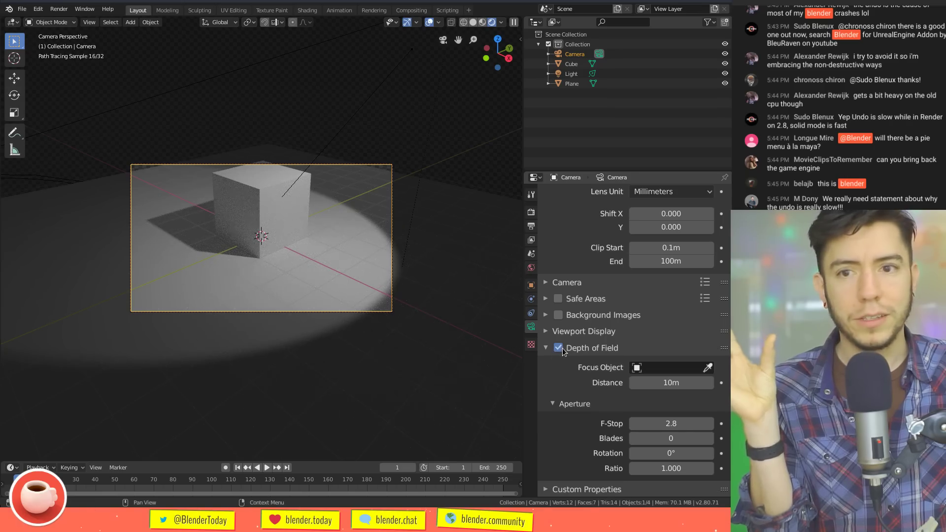
Set the render engine to Eevee and compare its Depth of Field render settings with the camera's own settings
scroll(594, 350, up, 5)
click(531, 211)
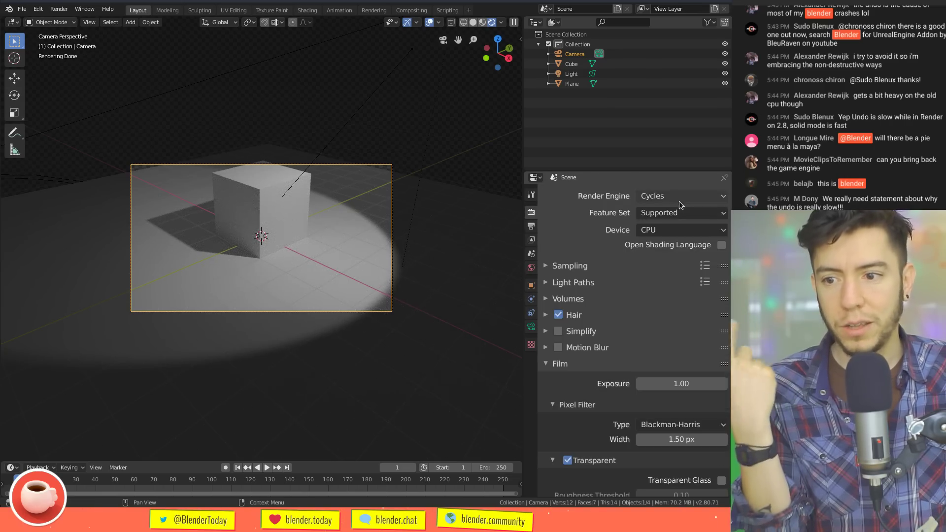
click(683, 198)
click(683, 212)
scroll(578, 300, down, 5)
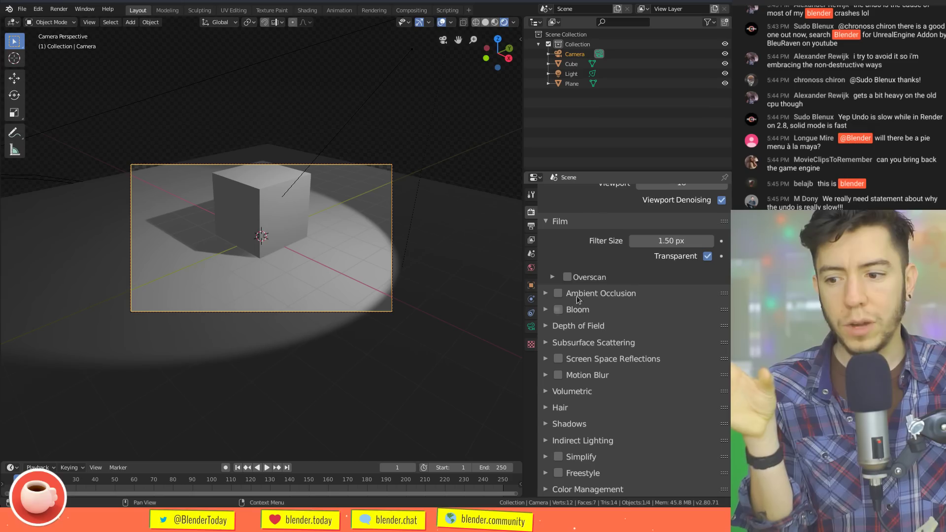
click(574, 327)
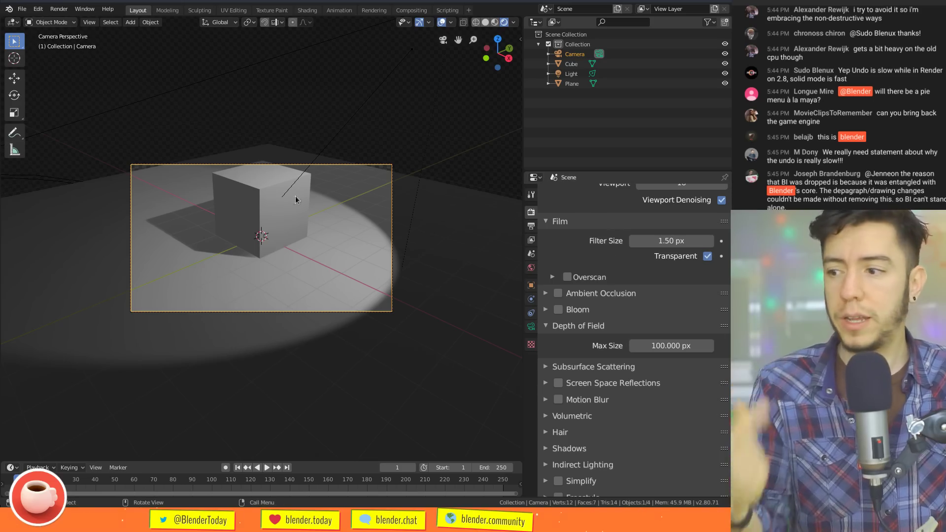
click(531, 329)
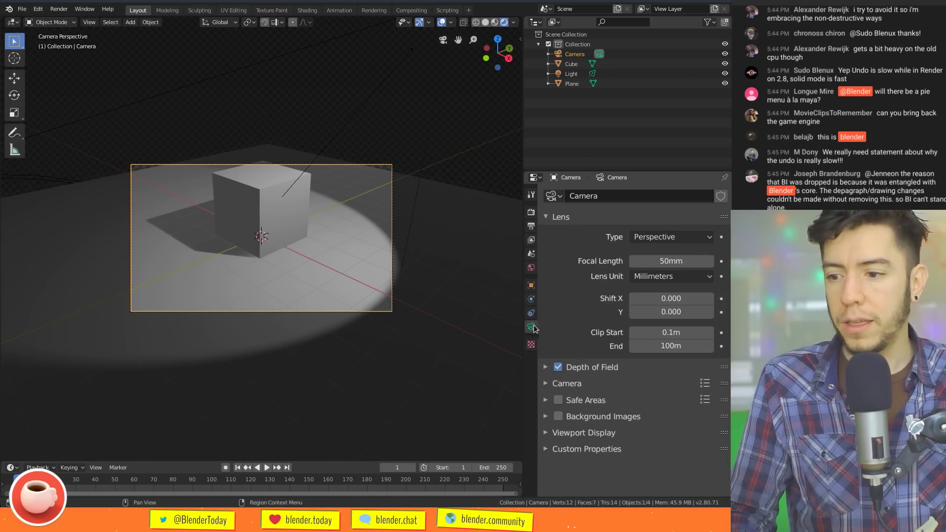
Leave the camera view and duplicate the camera, placing the copy beside the original
key(KP_0)
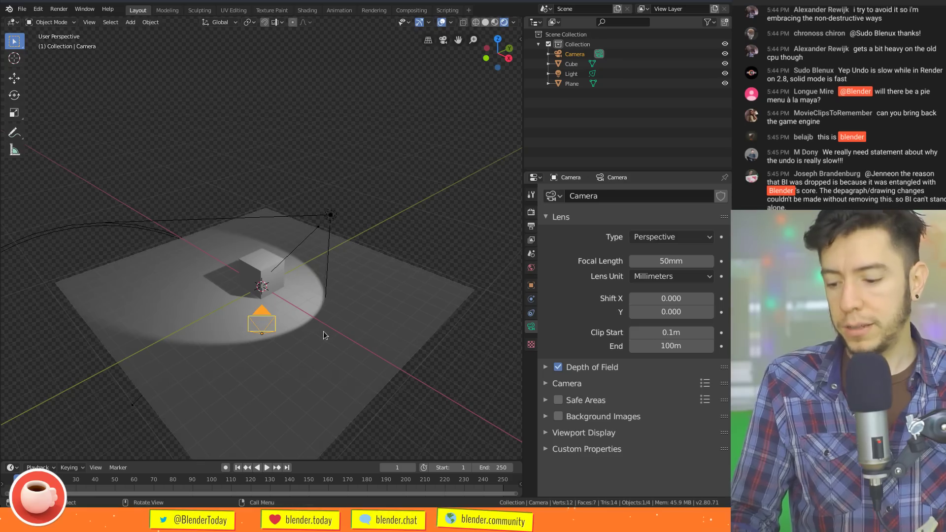
key(shift+d)
click(381, 315)
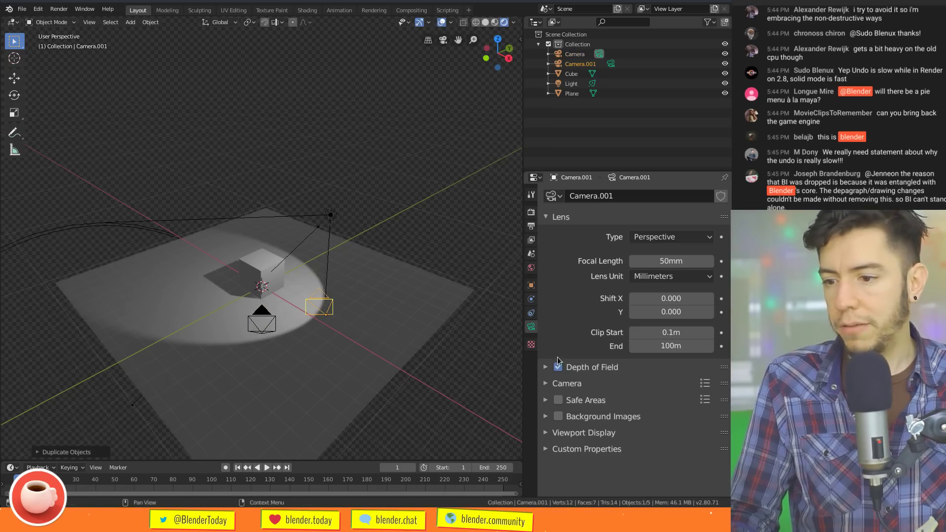
Disable Depth of Field on the duplicated camera and reselect the original camera to compare its setting
click(262, 319)
click(330, 307)
middle_drag(330, 307, 405, 286)
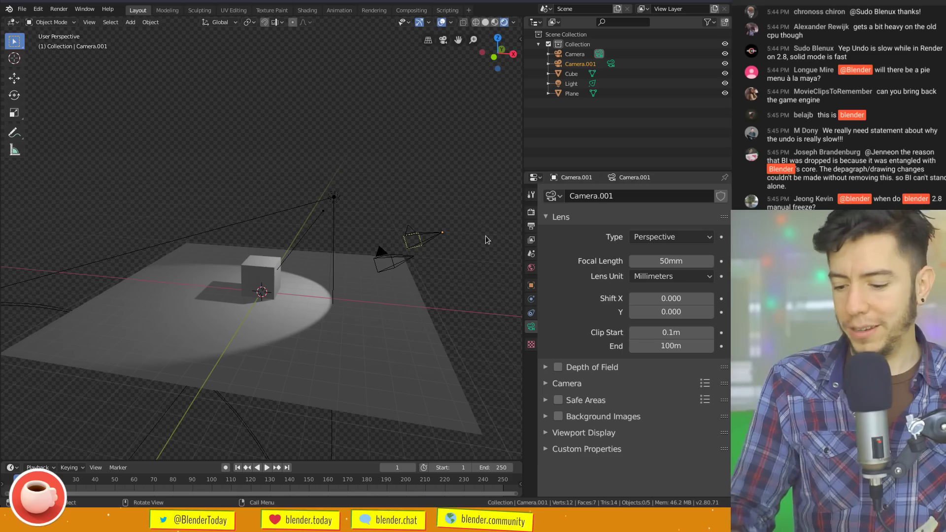
key(ctrl+n)
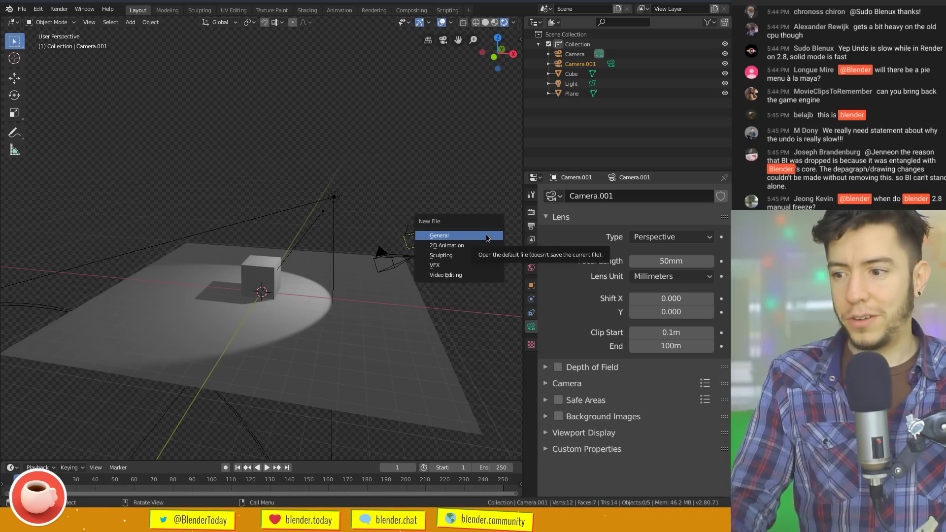
click(409, 267)
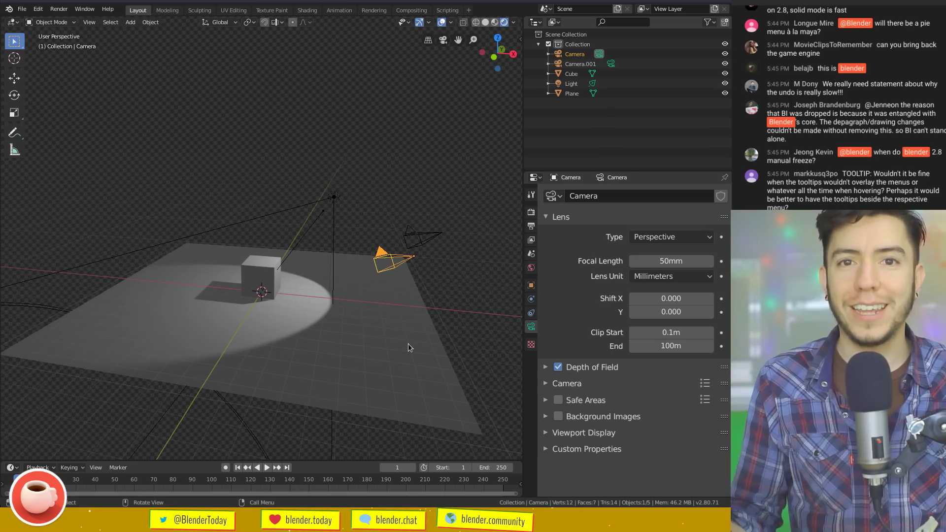
Collapse Eevee's Depth of Field render settings and review the Volumetric settings
click(531, 211)
click(577, 327)
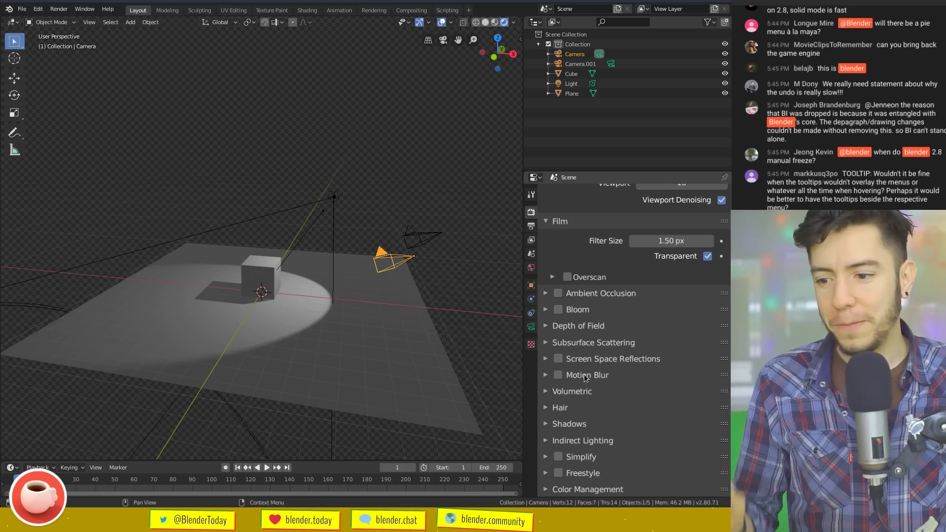
click(587, 391)
scroll(583, 379, down, 5)
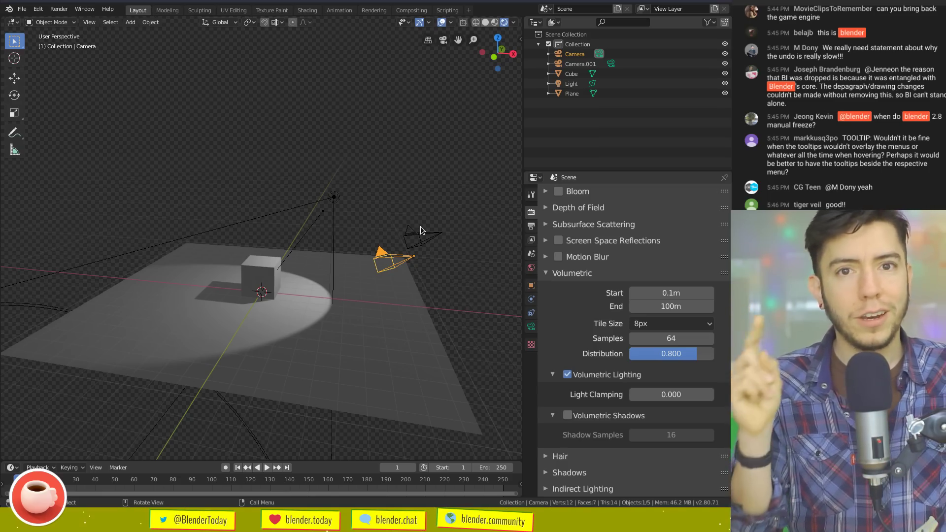
scroll(591, 276, up, 5)
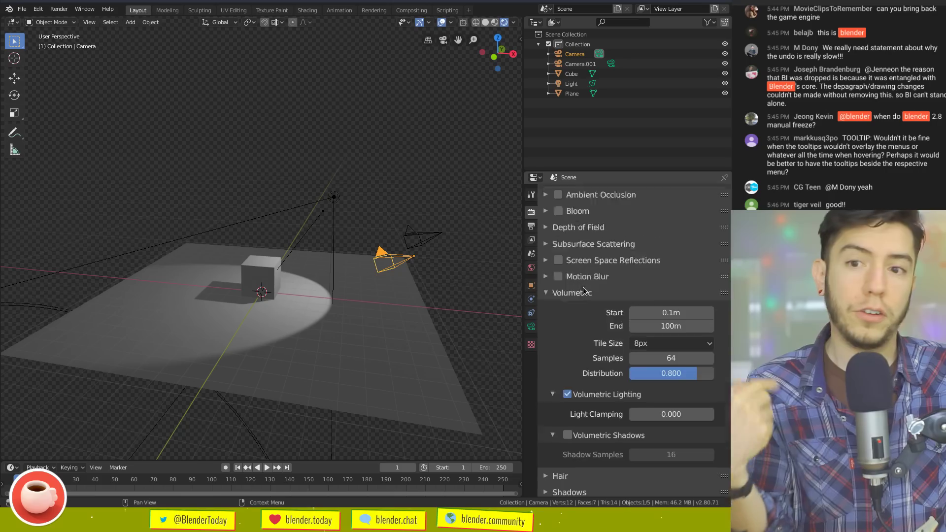
scroll(697, 278, up, 4)
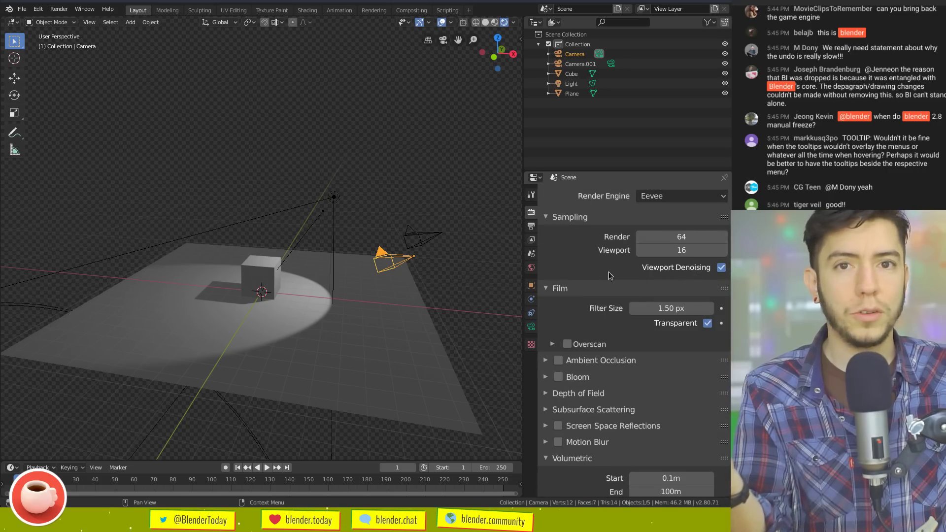
Collapse the Film and Volumetric render settings and expand Subsurface Scattering
click(591, 290)
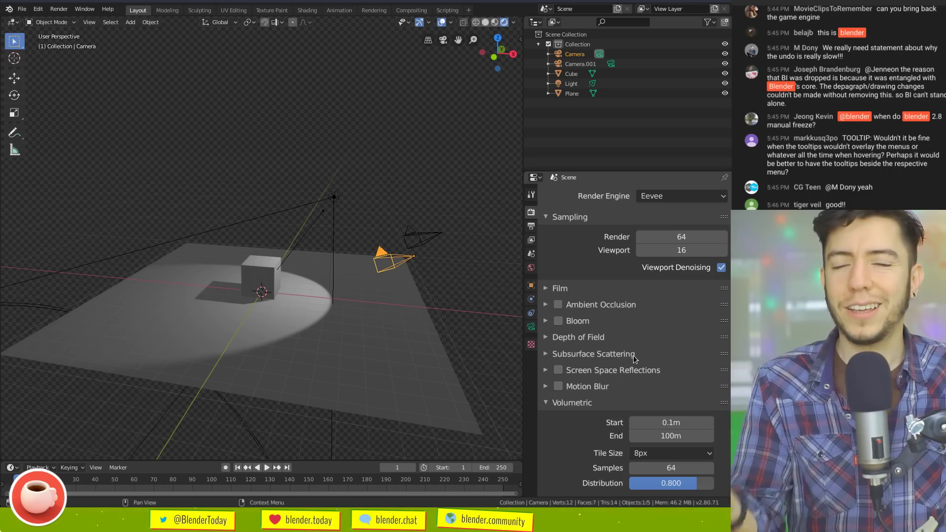
scroll(579, 405, down, 4)
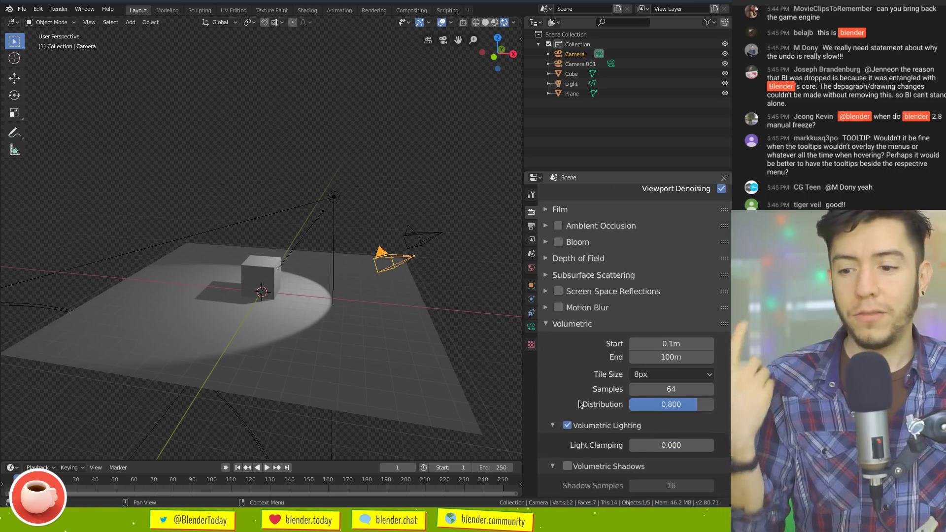
click(574, 325)
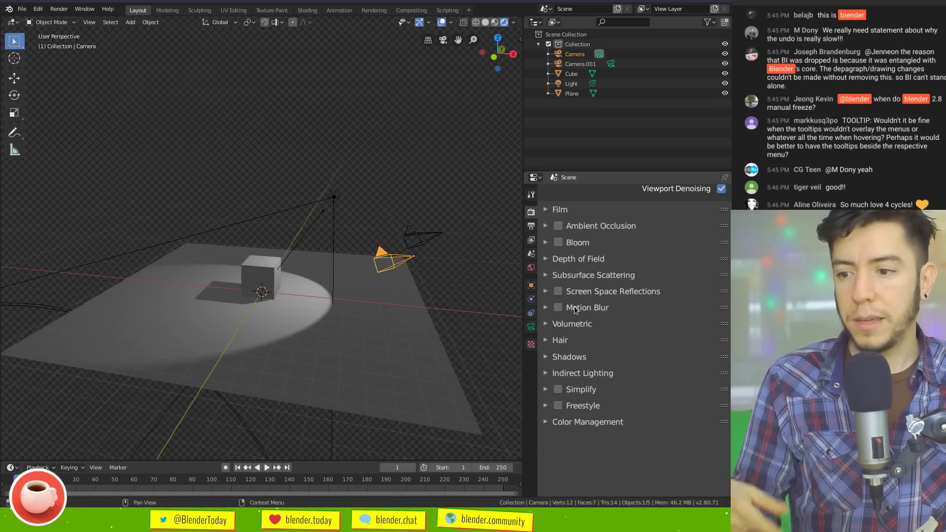
click(587, 276)
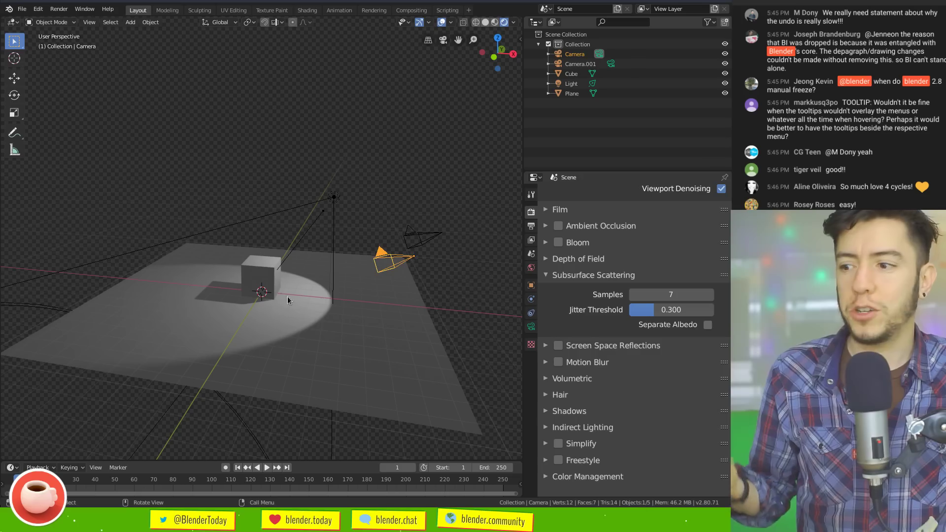
Set the Subsurface value of the cube's material to about 0.759 and examine the shading up close
click(260, 275)
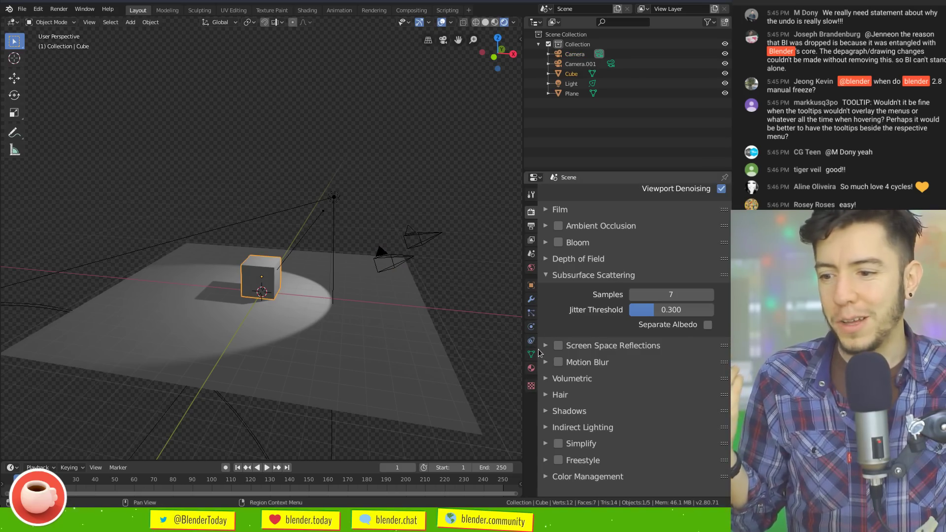
click(531, 368)
scroll(614, 329, down, 5)
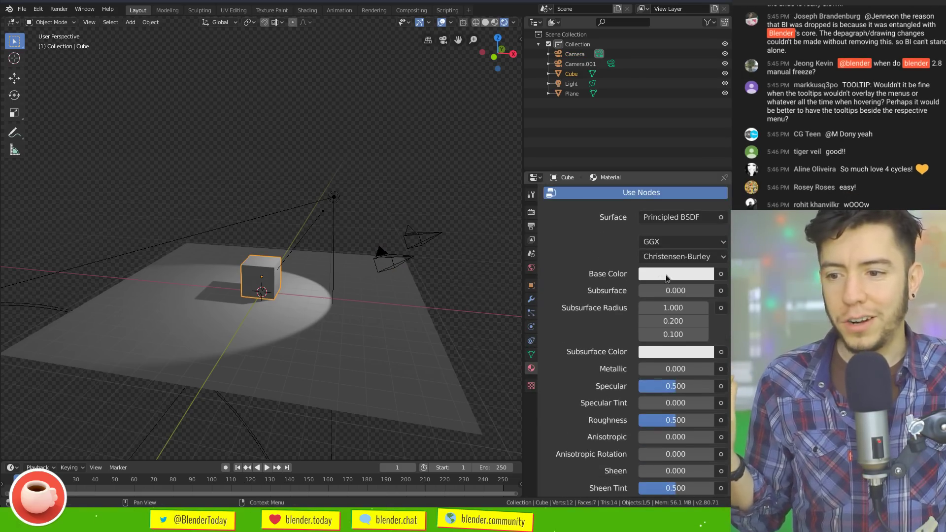
drag(655, 290, 696, 291)
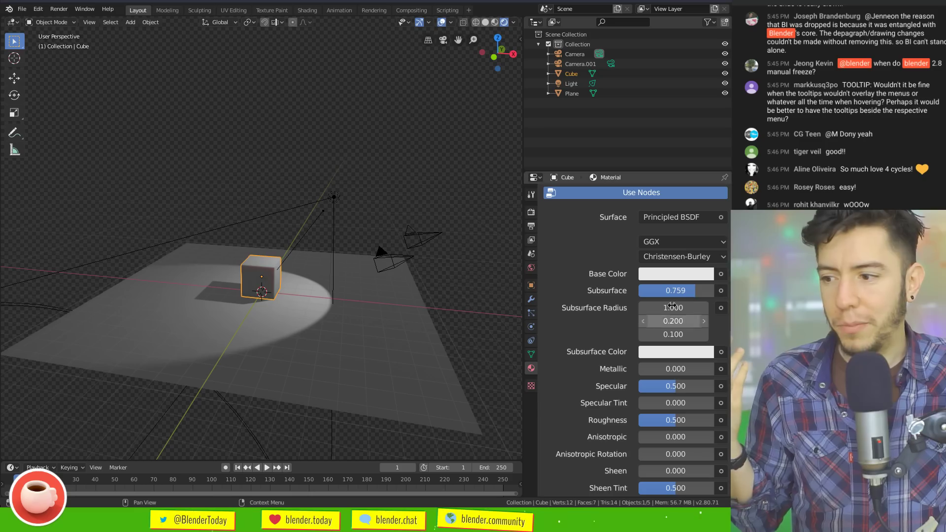
scroll(283, 284, up, 8)
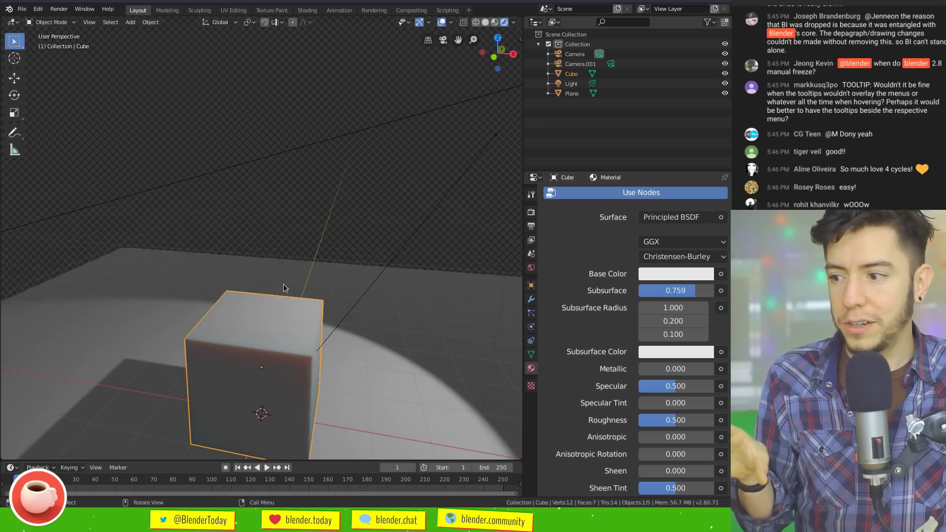
middle_drag(328, 326, 290, 165)
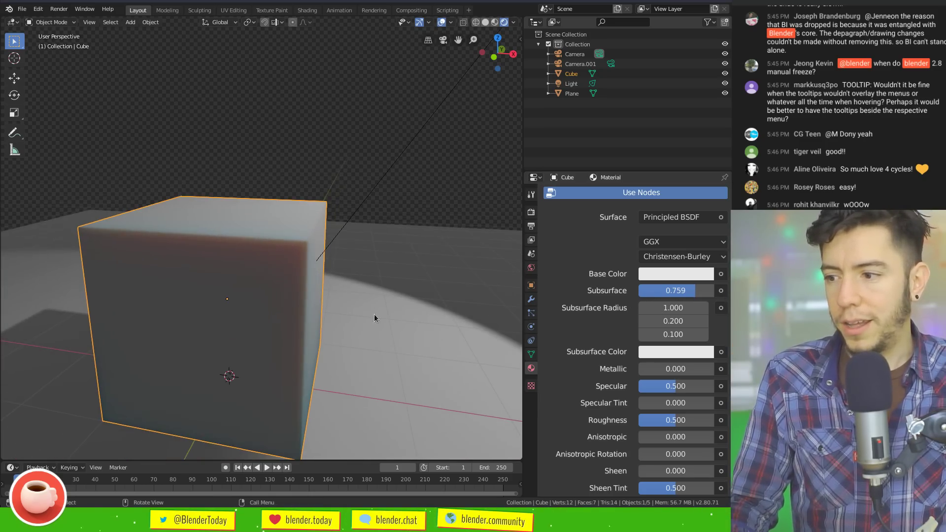
scroll(599, 298, up, 8)
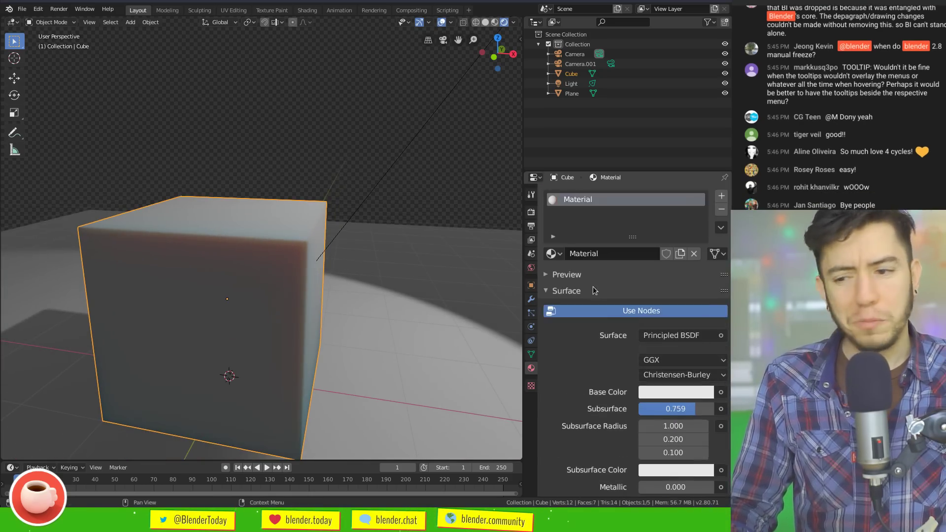
Preview the cube's material on the shader ball, then collapse the preview and return to the Subsurface value
click(571, 274)
click(714, 349)
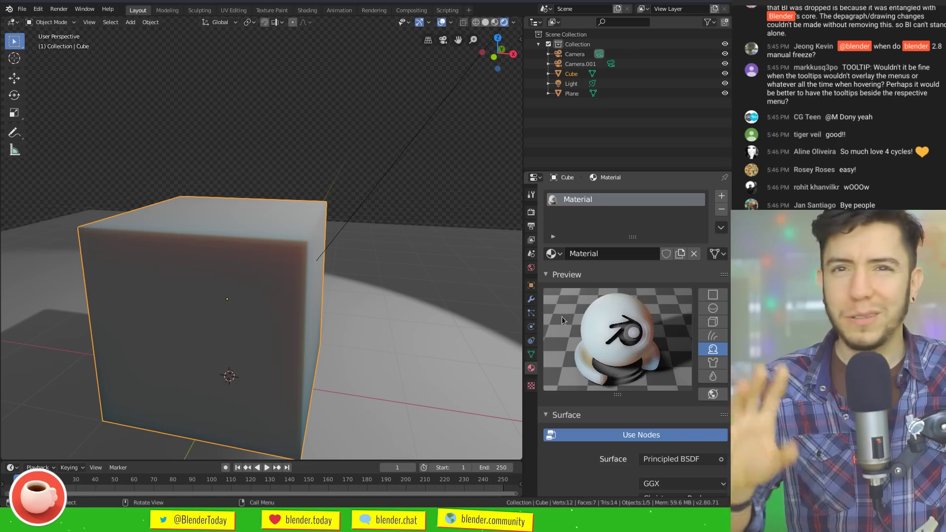
click(556, 274)
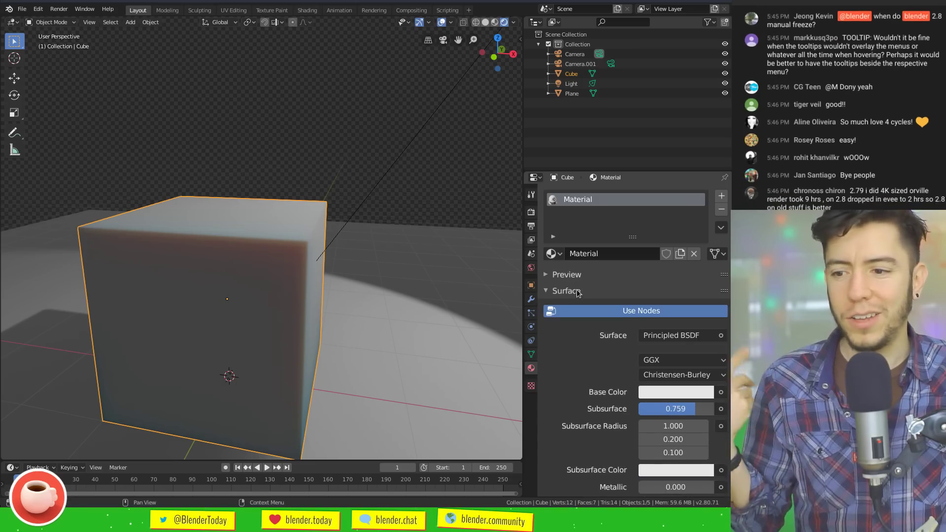
scroll(681, 313, down, 5)
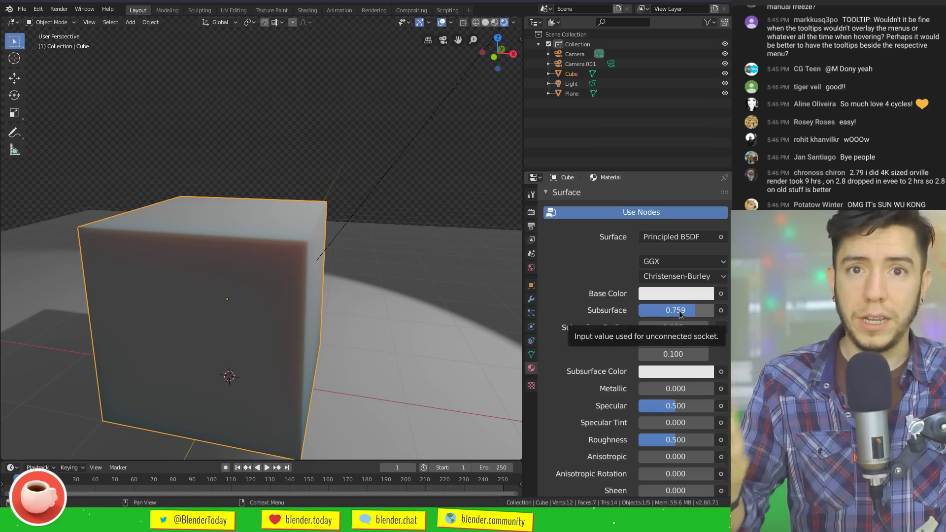
Check the render settings for subsurface scattering and set the cube material's Subsurface to 0
click(531, 212)
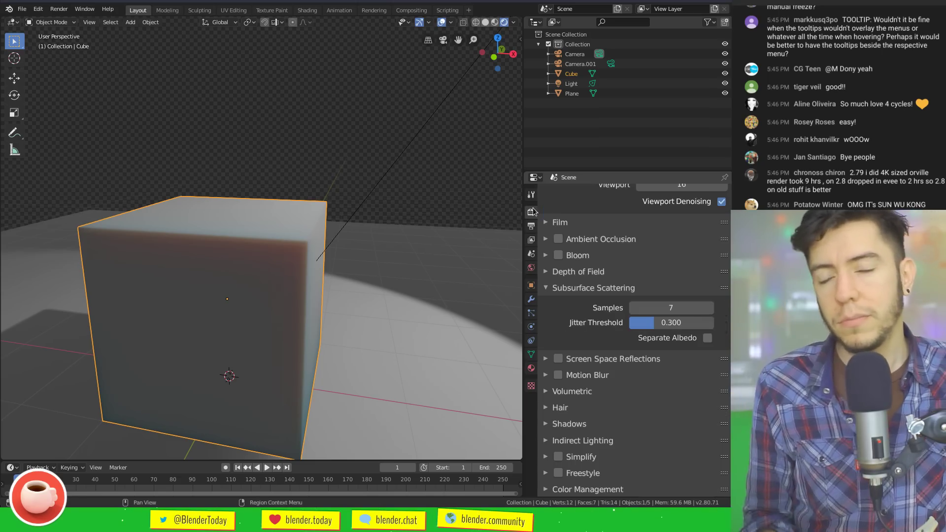
click(531, 368)
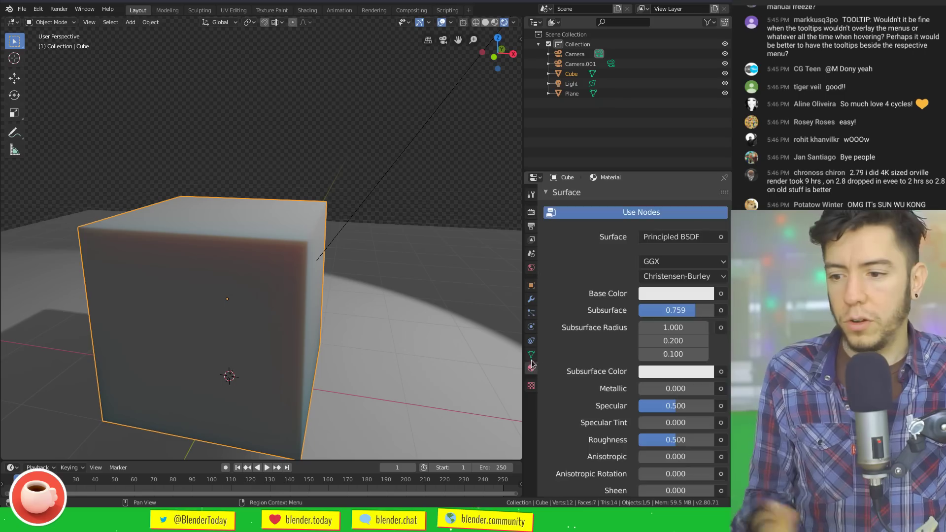
click(531, 299)
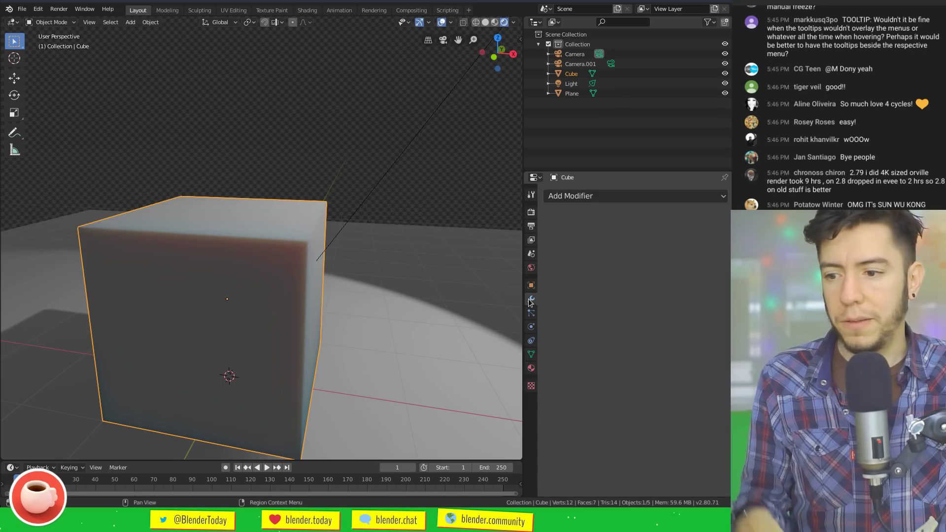
click(532, 368)
drag(674, 305, 640, 306)
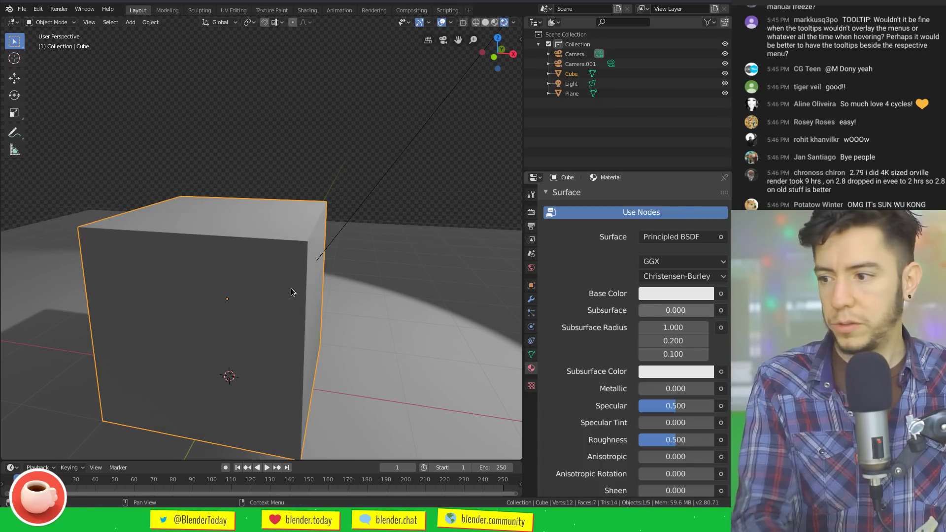
middle_drag(291, 288, 409, 308)
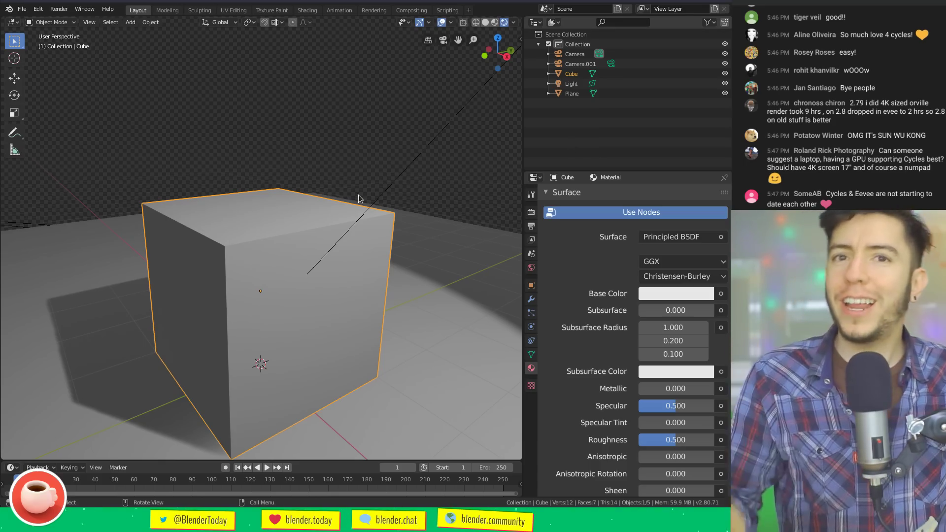
middle_drag(288, 249, 363, 264)
key(alt+z)
alt+scroll(363, 264, down, 1)
scroll(383, 247, down, 4)
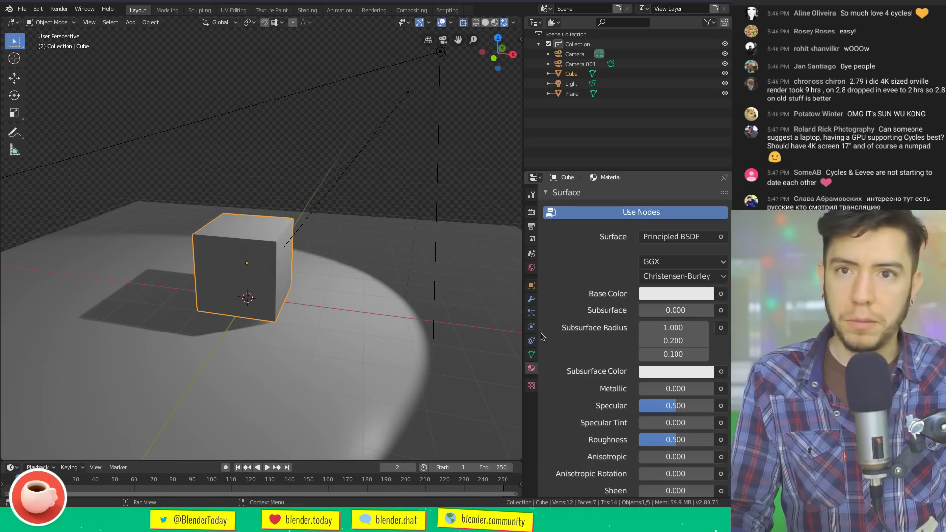
Collapse the cube material's Surface settings, enable Backface Culling for the material, and examine the cube up close
click(571, 195)
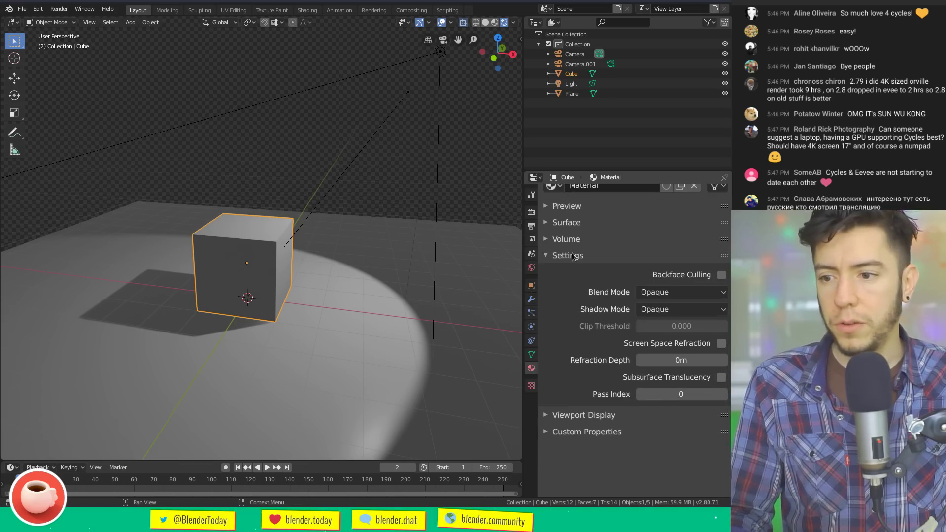
click(575, 255)
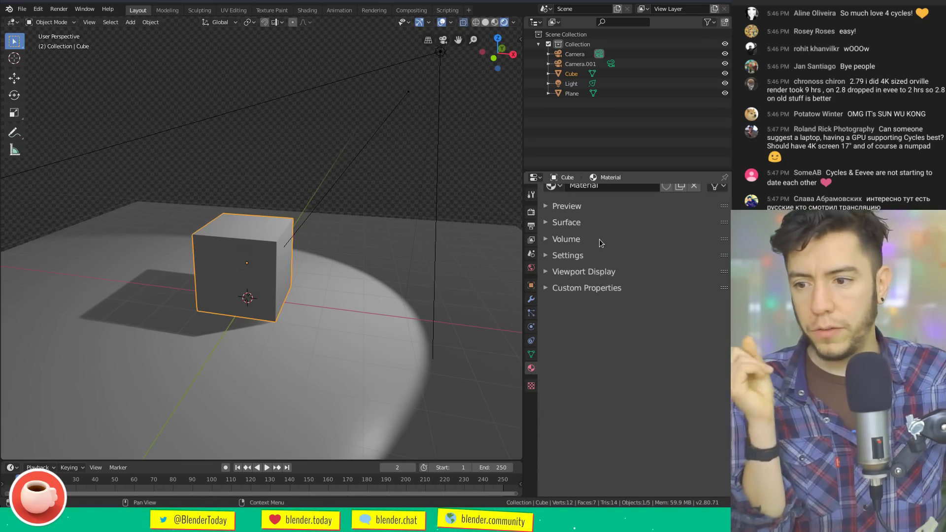
click(594, 256)
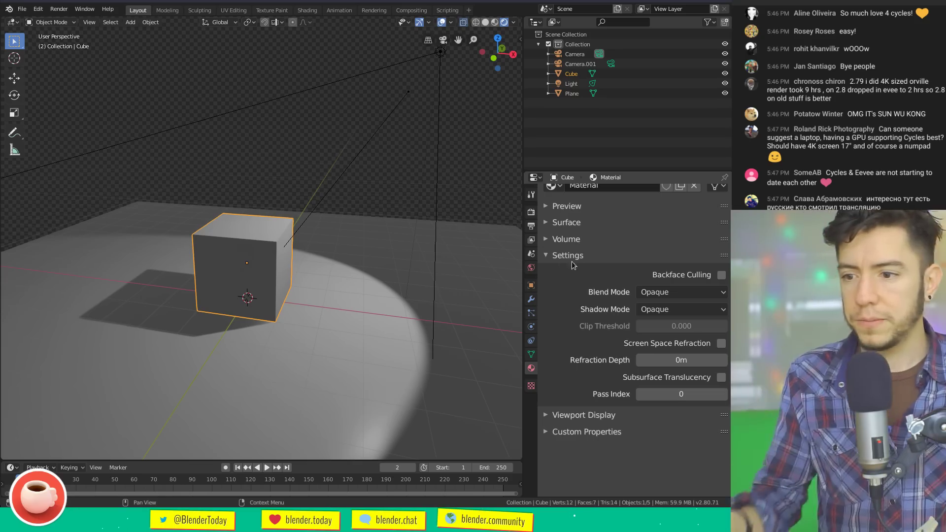
scroll(569, 271, up, 3)
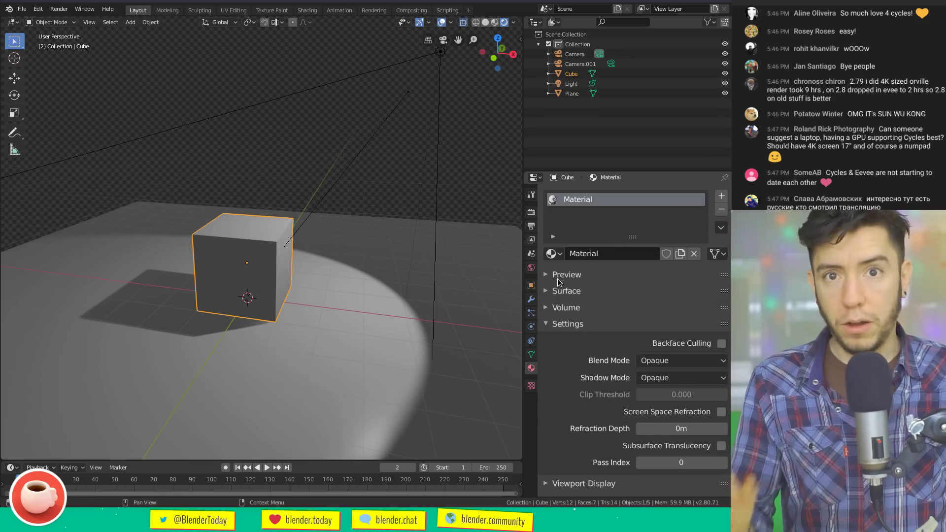
click(721, 343)
scroll(219, 281, up, 4)
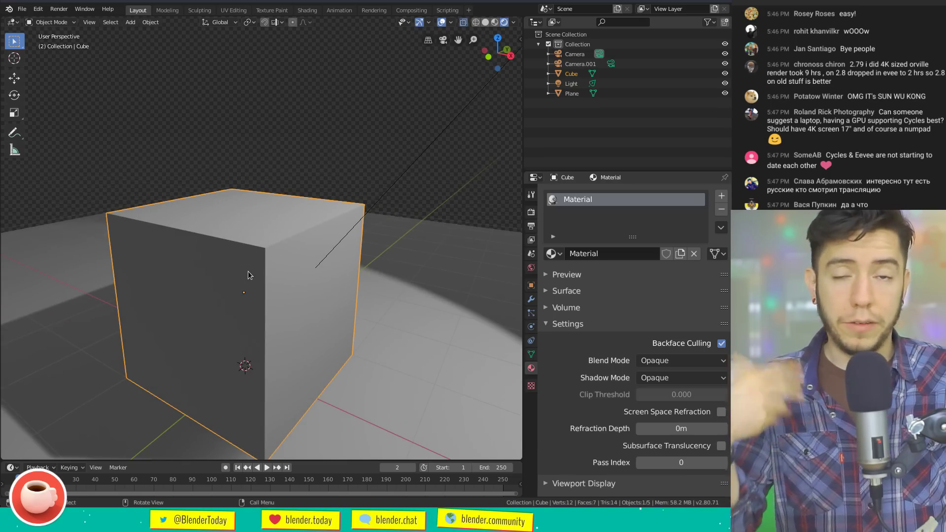
middle_drag(254, 298, 320, 285)
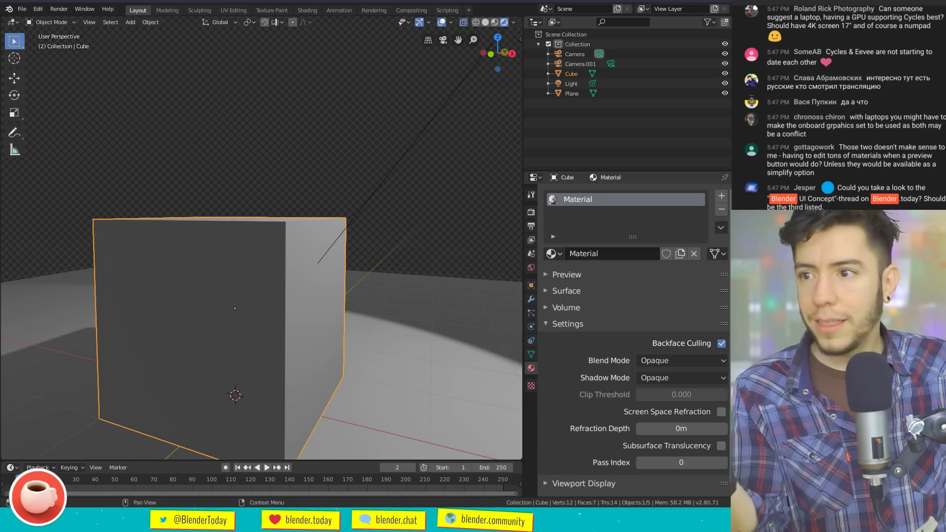
Start a new General file, discarding the unsaved changes, and delete the default cube
key(ctrl+n)
click(456, 87)
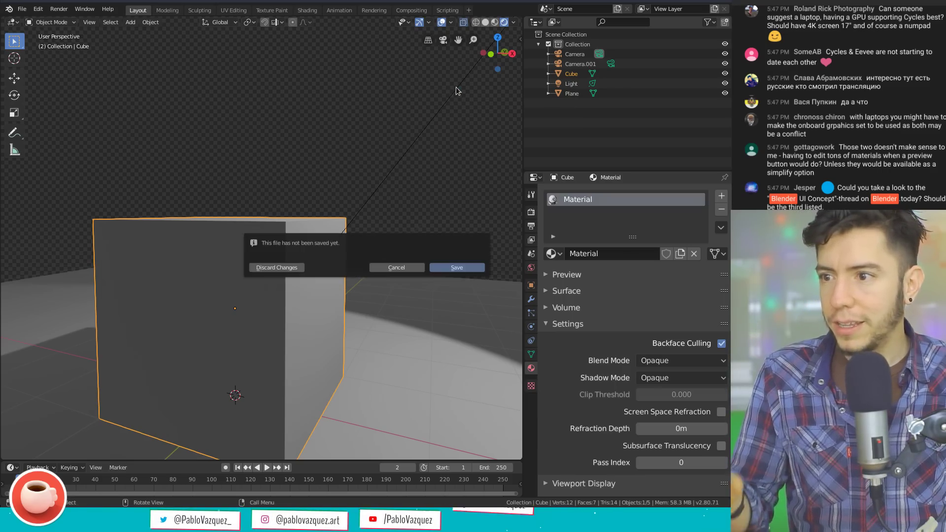
key(Escape)
key(ctrl+n)
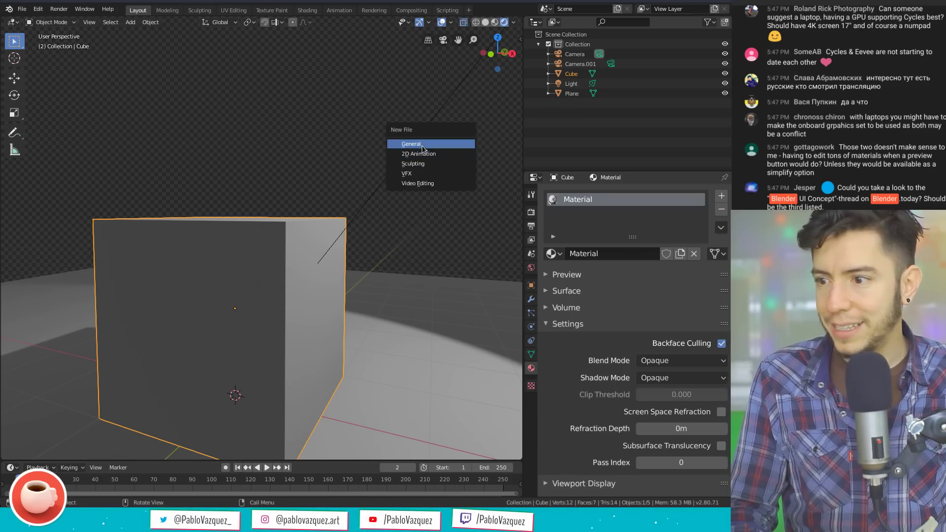
click(422, 148)
click(290, 268)
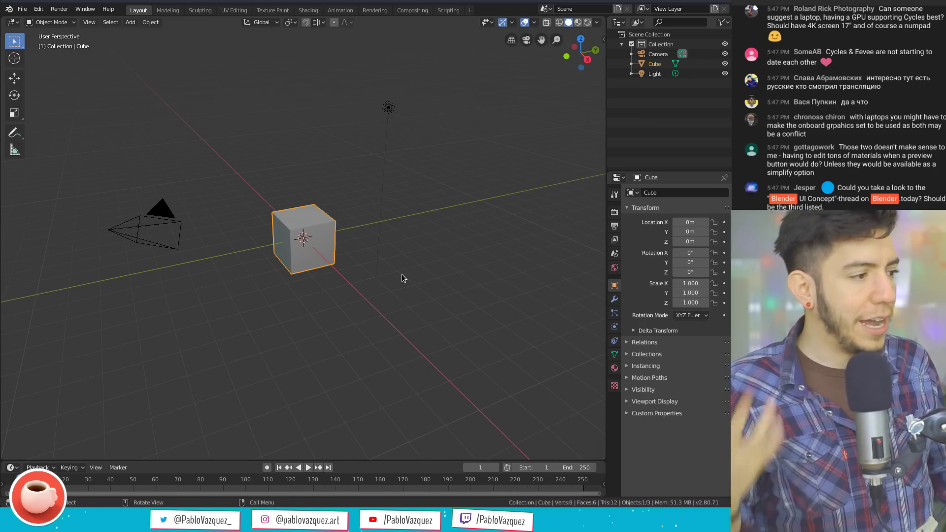
key(x)
click(383, 255)
Find the Rigify add-on in the preferences, enable it, and close the preferences
key(shift+a)
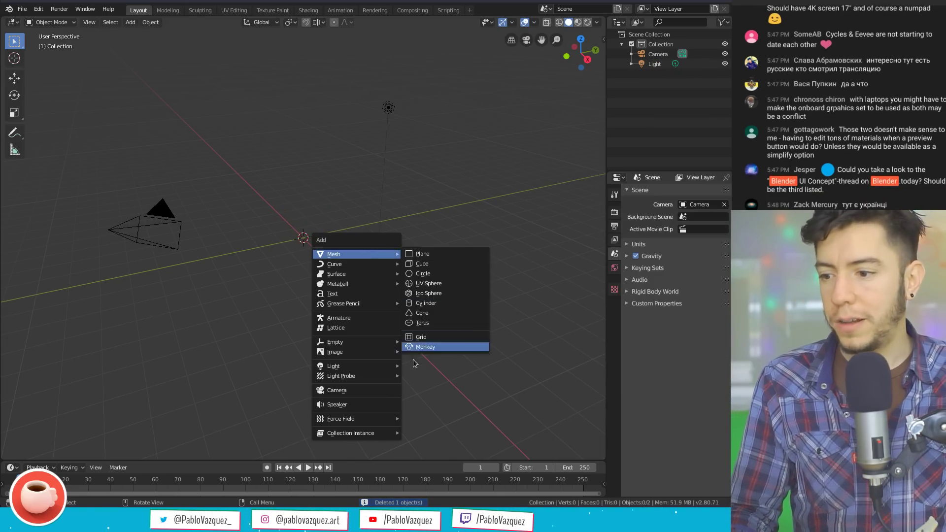
key(shift+a)
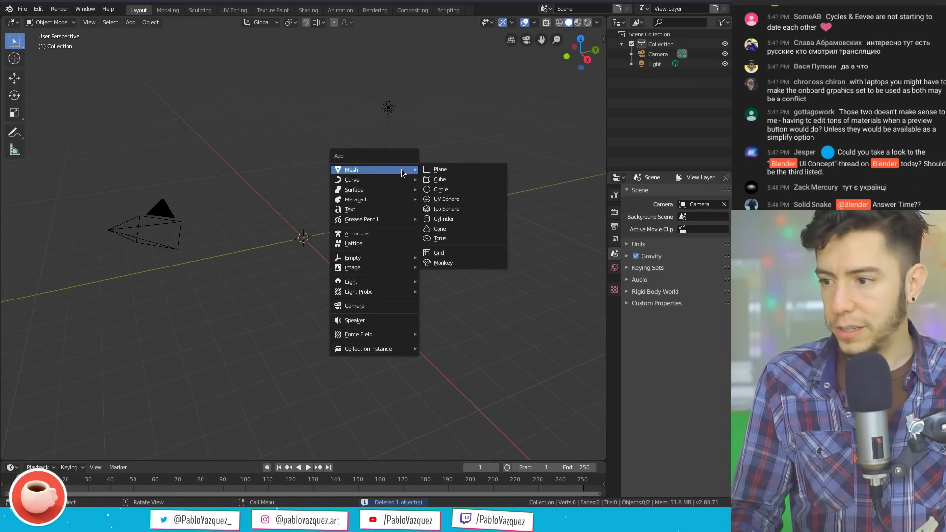
mouse_move(379, 269)
key(F4)
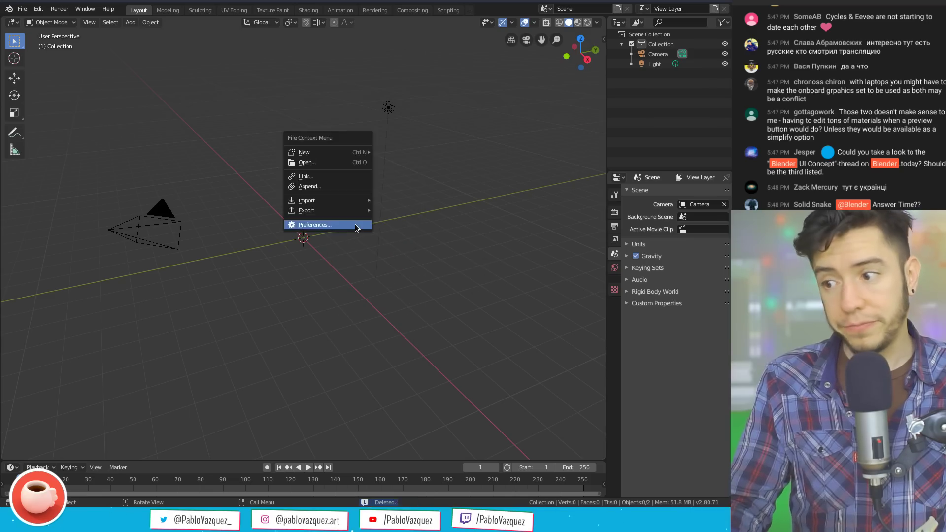
click(350, 223)
click(234, 254)
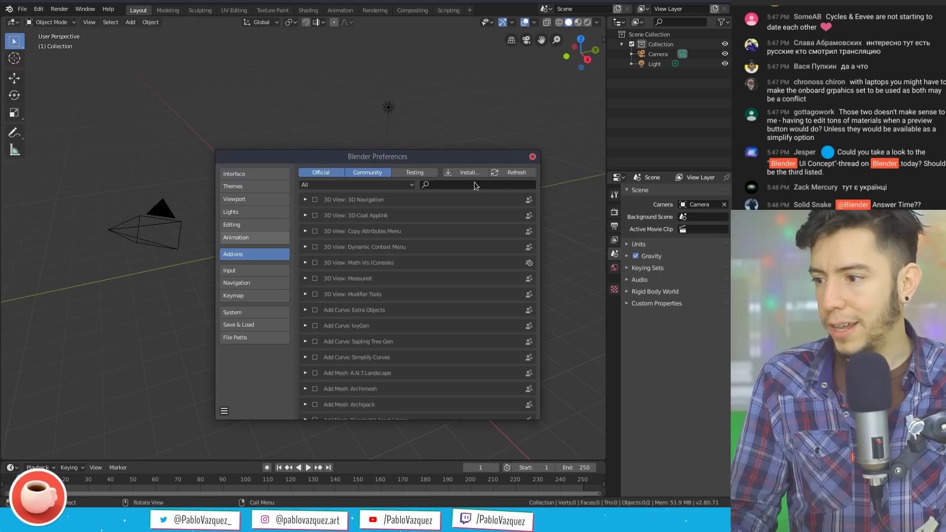
click(491, 186)
text(rigify)
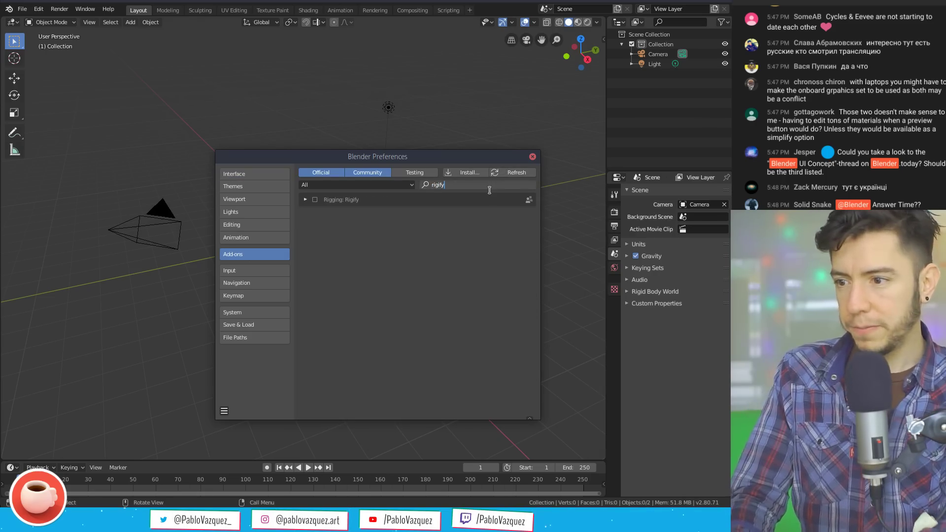
key(Return)
click(314, 199)
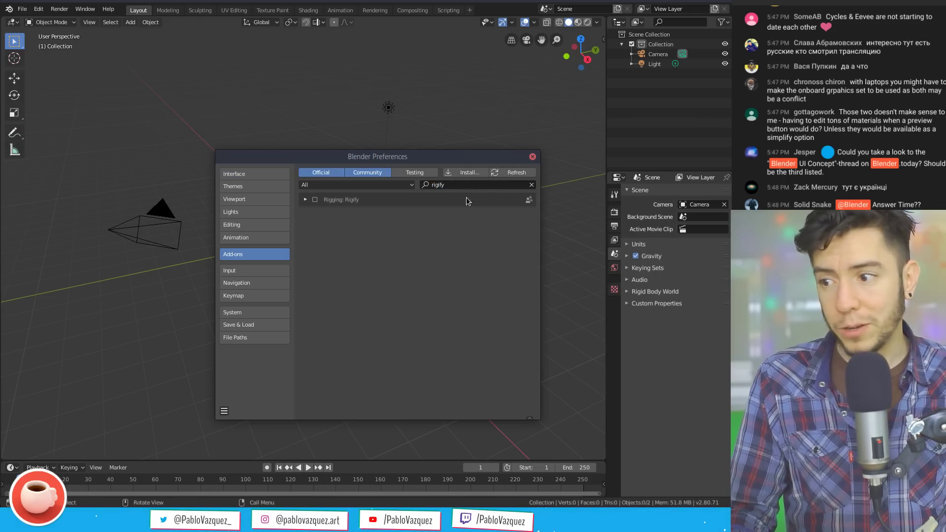
click(533, 157)
Add a Human (Meta-Rig) armature at the scene's origin and frame it closely
scroll(456, 211, up, 2)
scroll(455, 211, up, 2)
middle_drag(380, 248, 394, 237)
shift+middle_drag(392, 197, 378, 258)
key(shift+a)
mouse_move(366, 305)
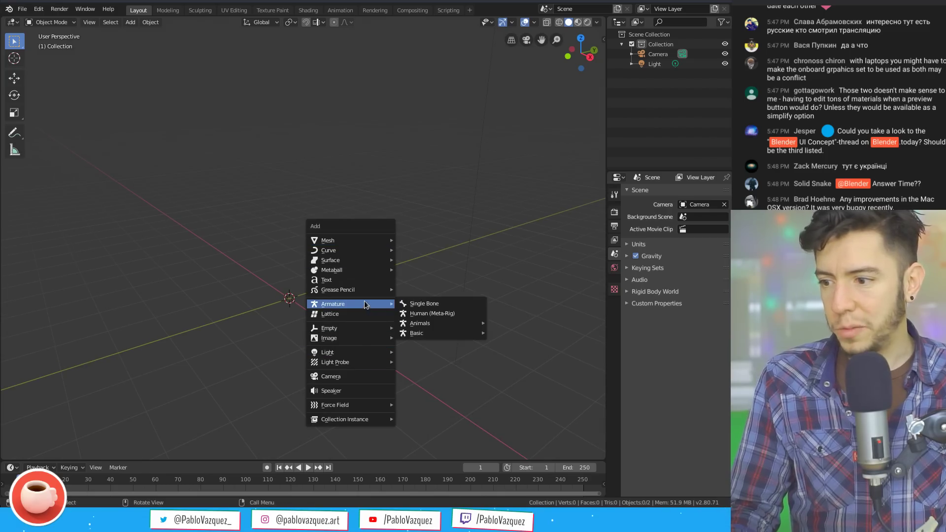
click(438, 314)
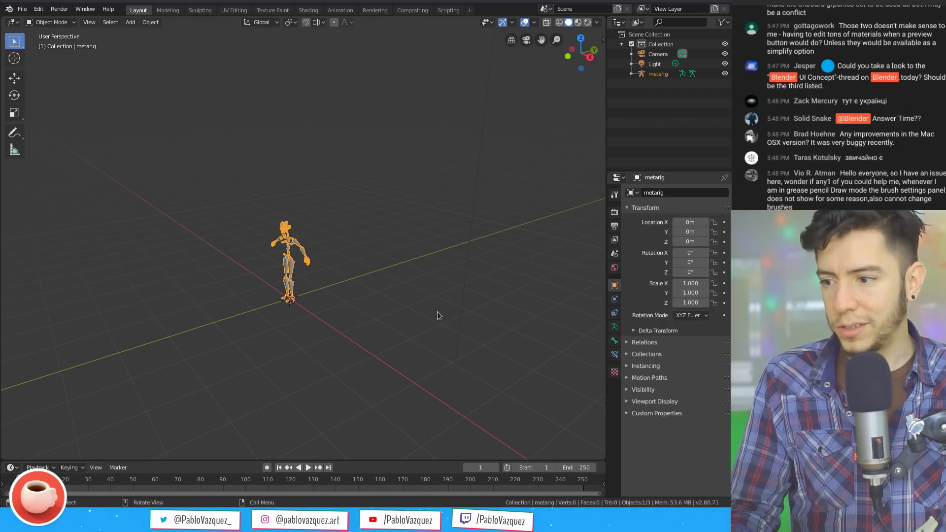
scroll(295, 285, up, 4)
shift+middle_drag(296, 284, 293, 230)
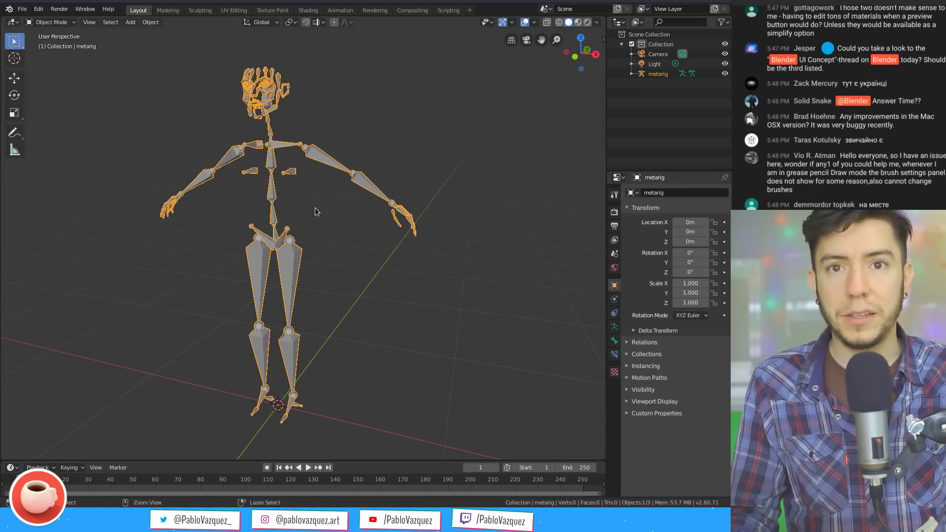
Switch the rig to Pose Mode and raise its left arm by rotating the left upper arm and shoulder bones
key(ctrl+Tab)
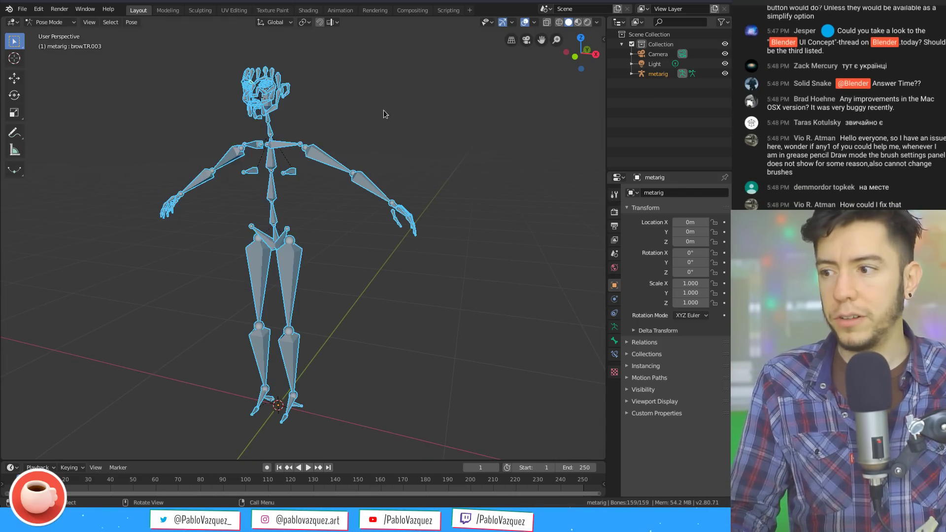
click(323, 157)
middle_drag(323, 157, 316, 150)
key(r)
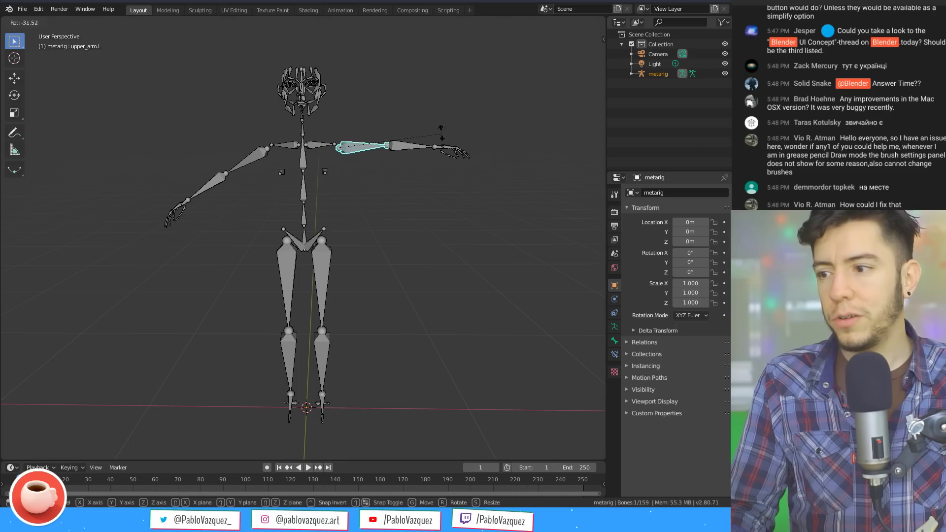
click(327, 148)
click(321, 145)
key(r)
click(409, 133)
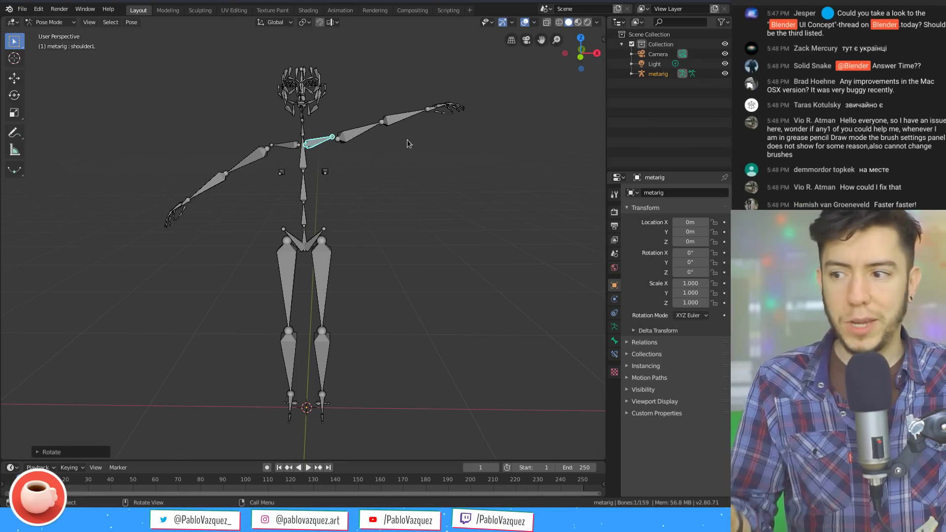
Select all bones, look up the Apply Pose as Rest Pose command without running it, and switch the rig to Edit Mode
key(a)
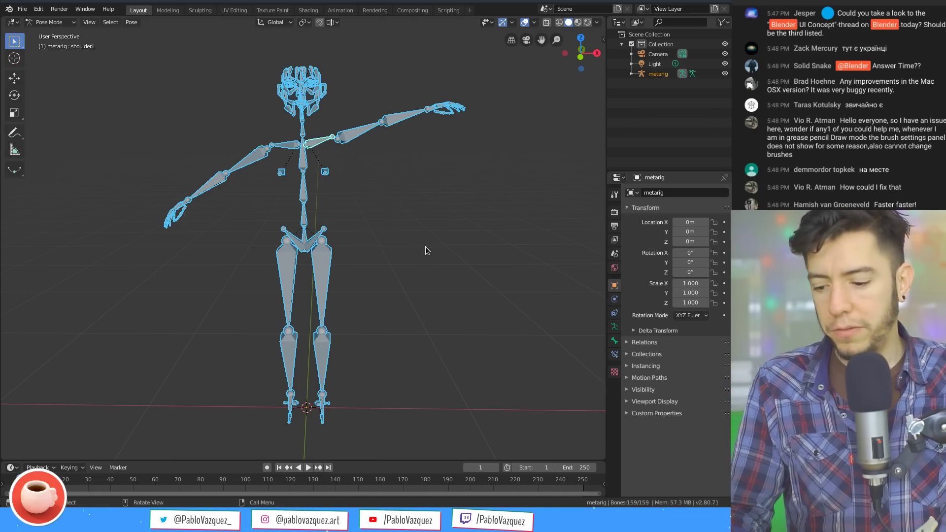
key(F3)
text(appl)
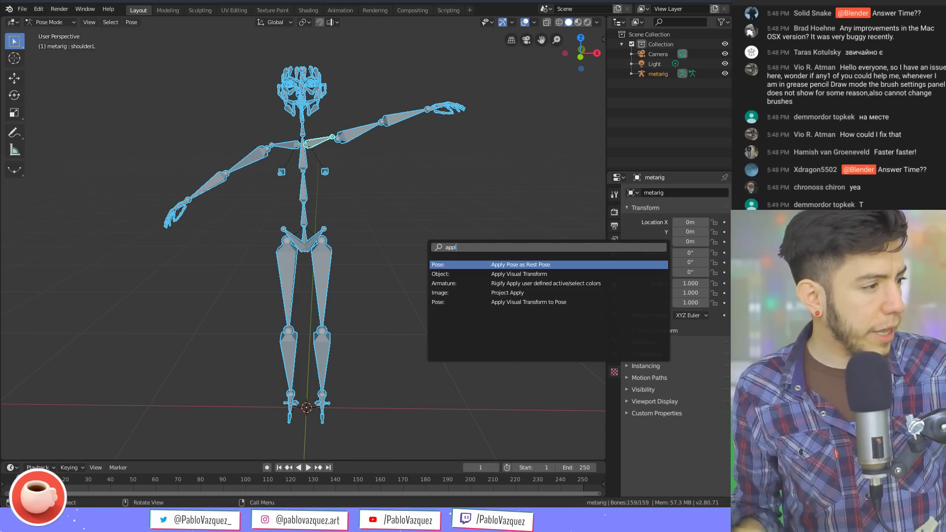
key(Escape)
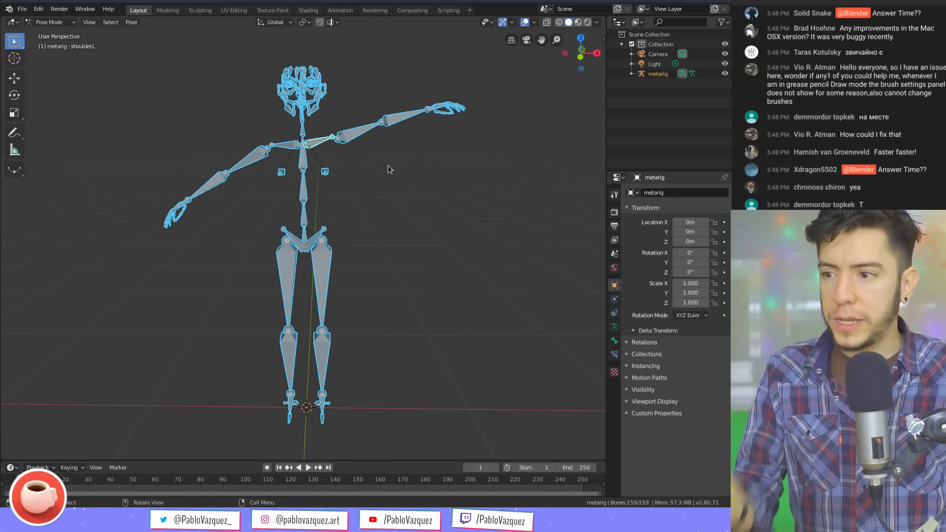
key(Tab)
Start a new 2D Animation file, discarding the unsaved rig, and draw a wavy freehand stroke on the canvas
key(ctrl+n)
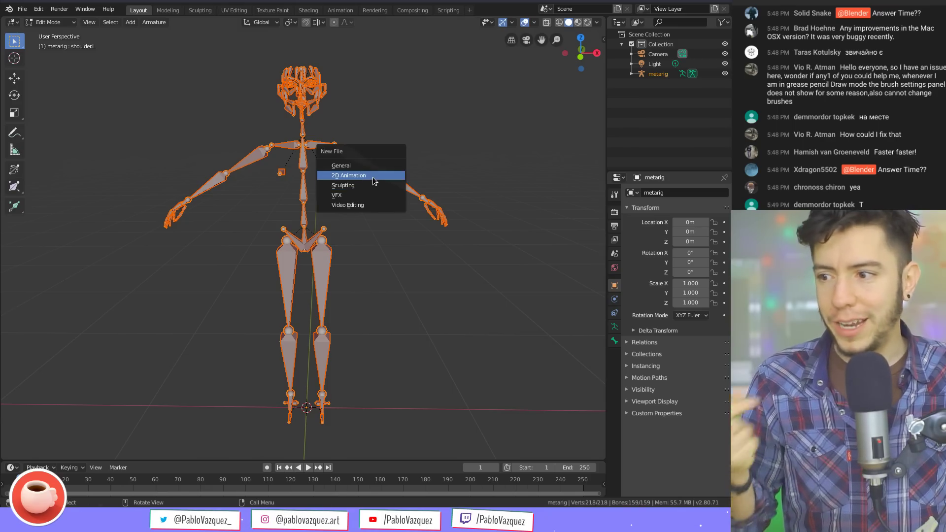
click(373, 175)
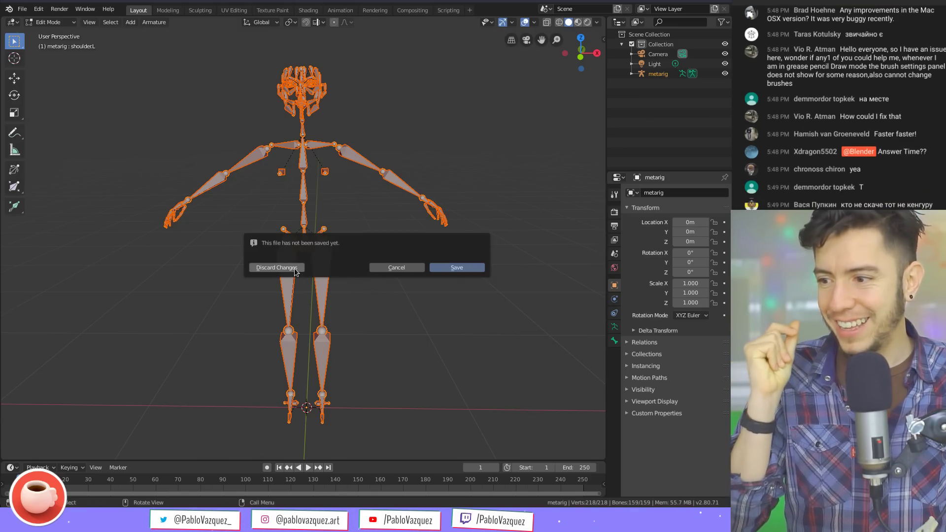
click(276, 267)
mouse_move(170, 193)
mouse_down()
mouse_move(327, 191)
mouse_move(386, 281)
mouse_up()
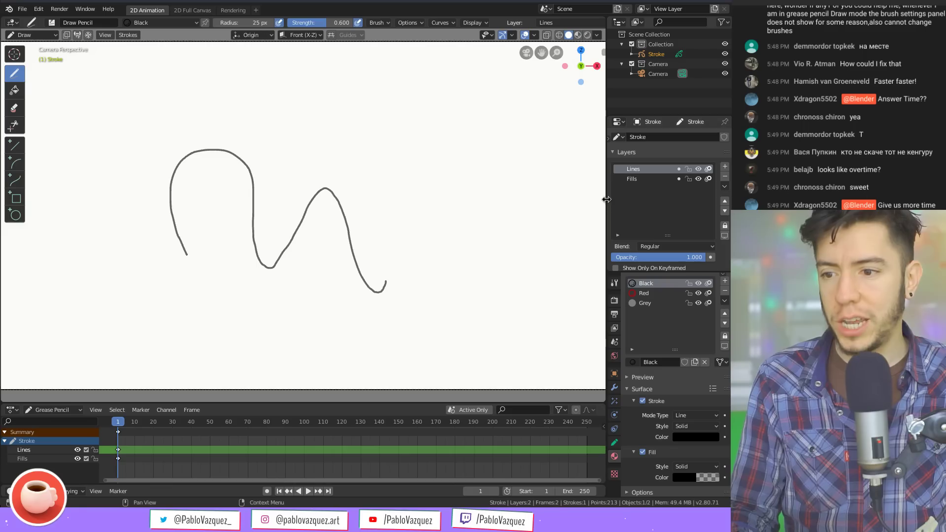
Widen and enlarge the grease pencil properties and expand the Options of the Black material
drag(606, 200, 521, 206)
scroll(641, 318, down, 8)
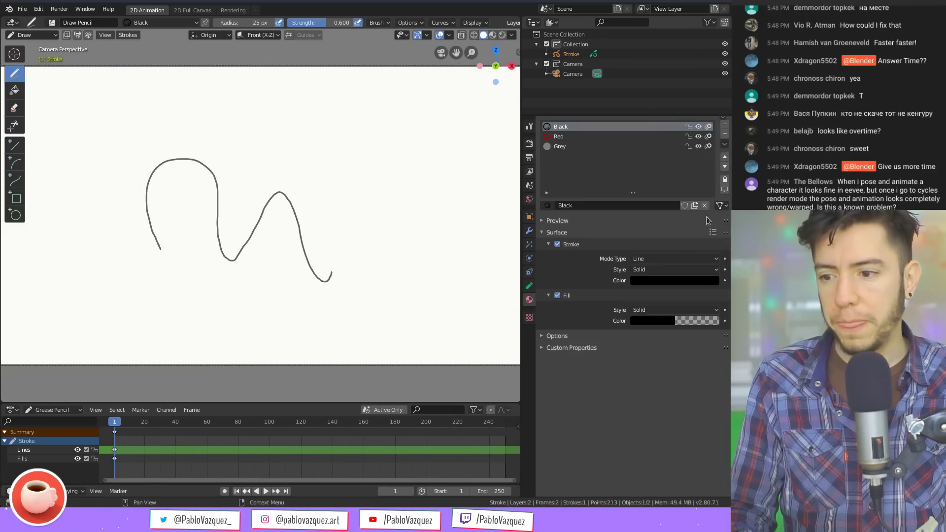
ctrl+middle_drag(640, 318, 558, 297)
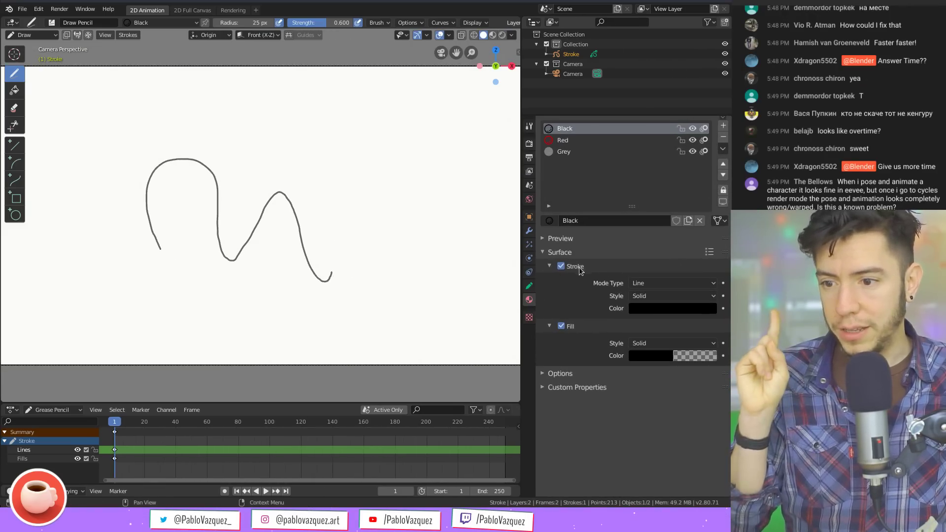
click(568, 378)
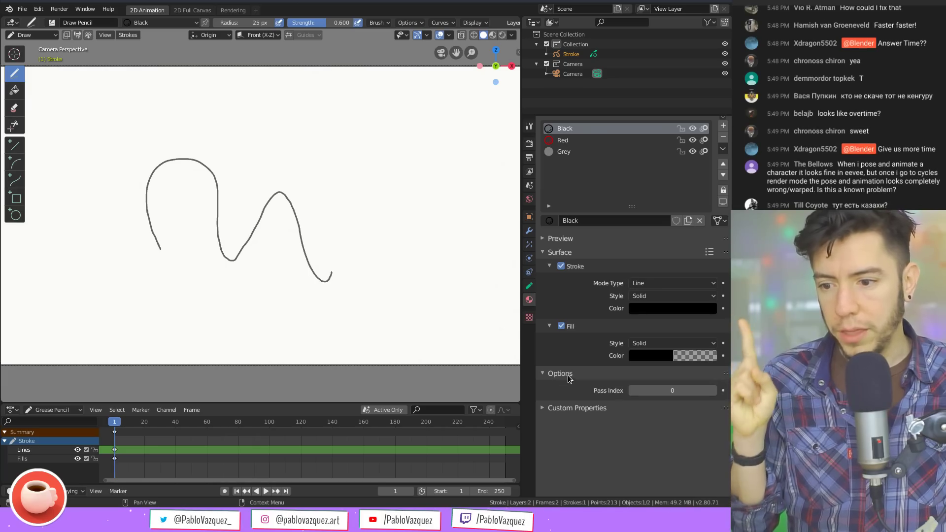
Examine the stroke's layer Adjustments and Relations, expand its Strokes settings, and return to the Black material
click(530, 286)
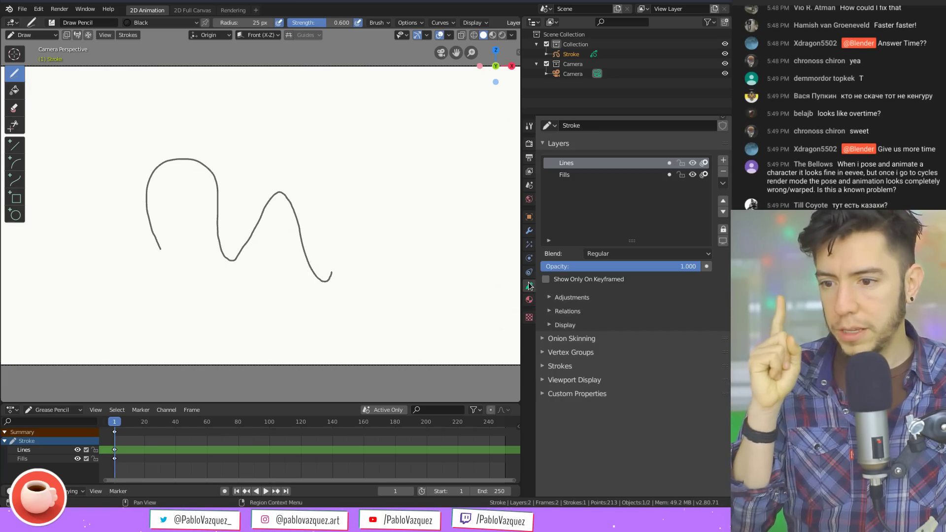
click(570, 297)
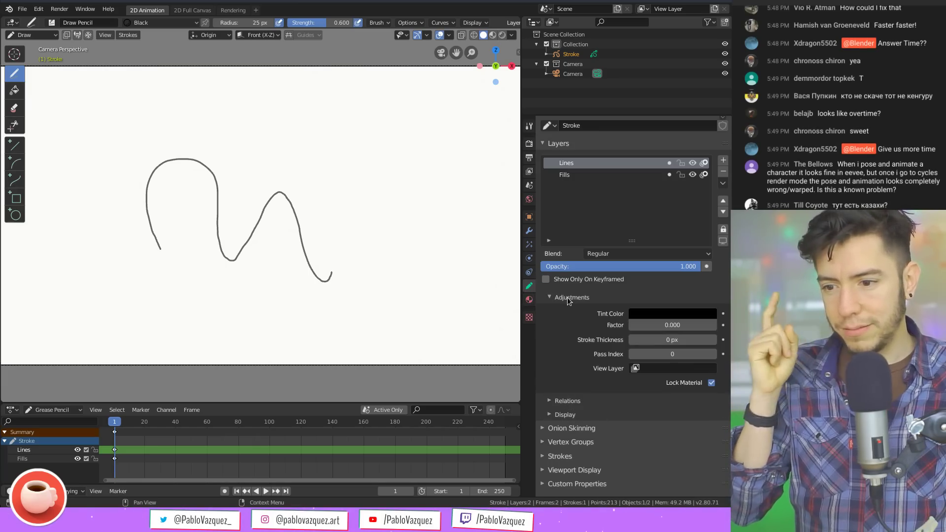
click(571, 299)
click(573, 312)
click(575, 312)
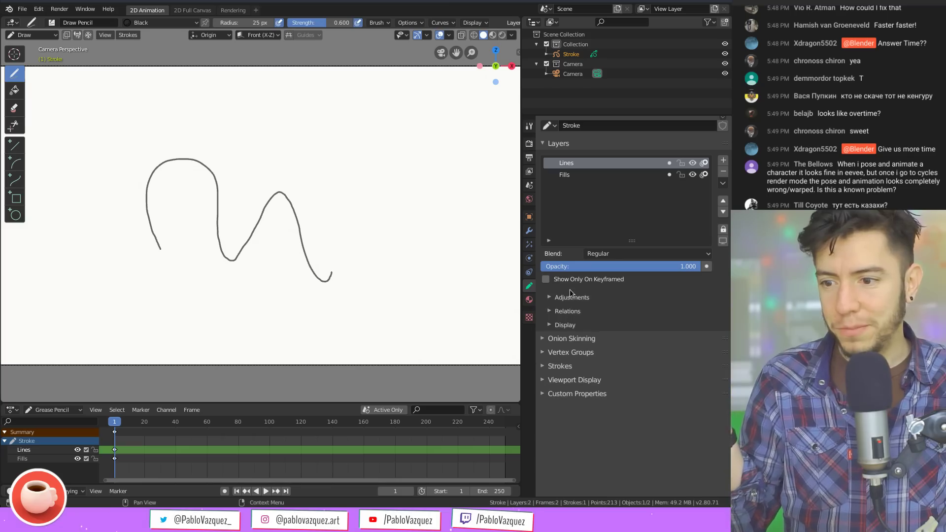
click(562, 367)
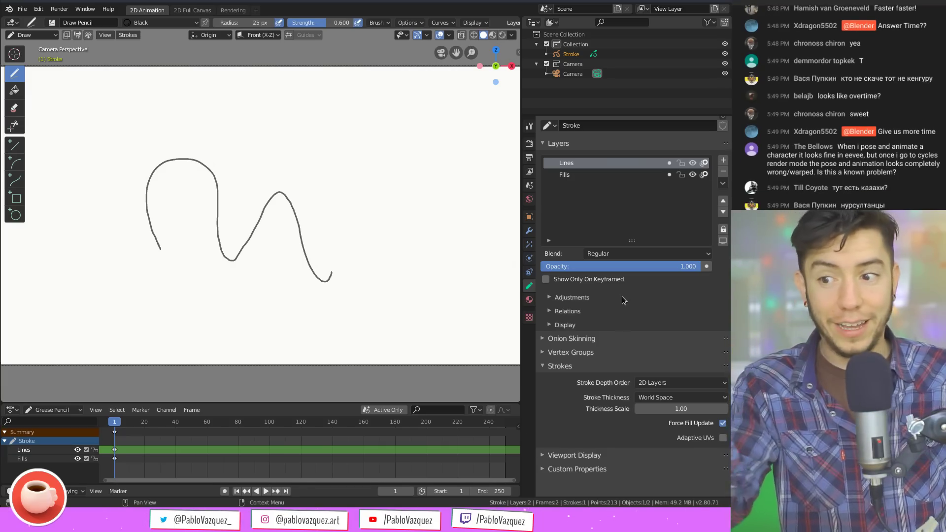
click(529, 300)
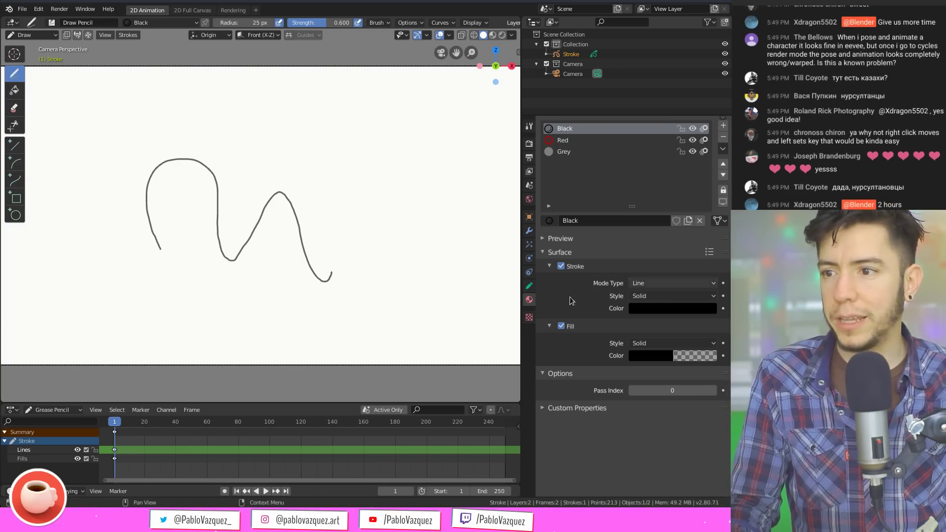
Move the Blender window aside, switch to the web browser, and open the Blender Developers Blog in a new tab
super+drag(450, 148, 431, 420)
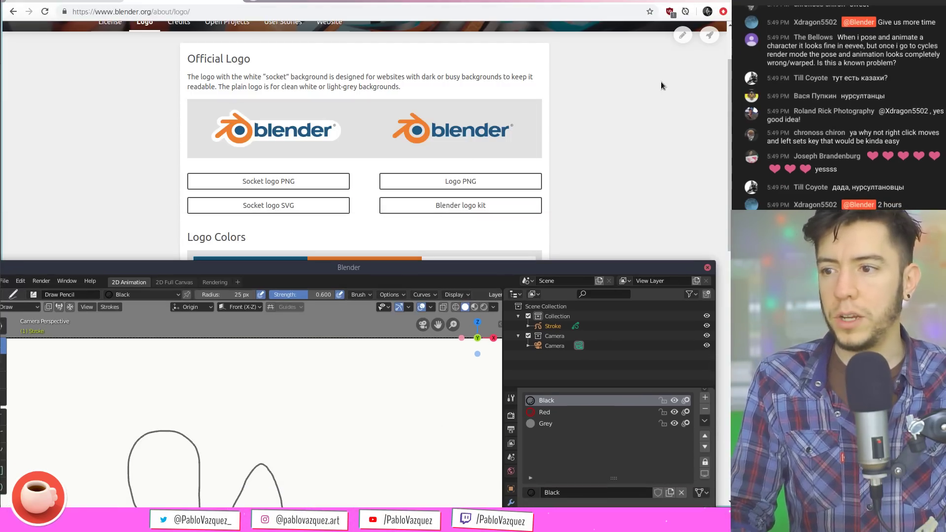
click(646, 105)
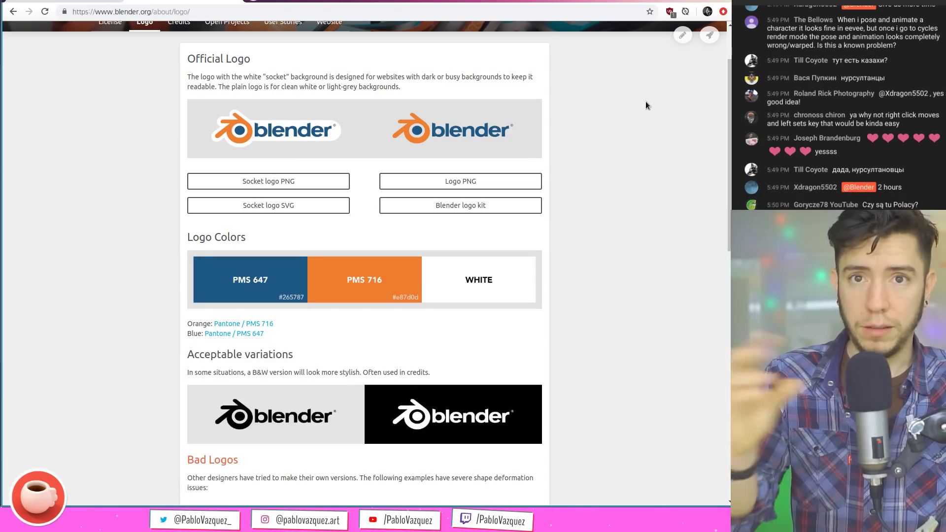
key(ctrl+t)
text(blender developers)
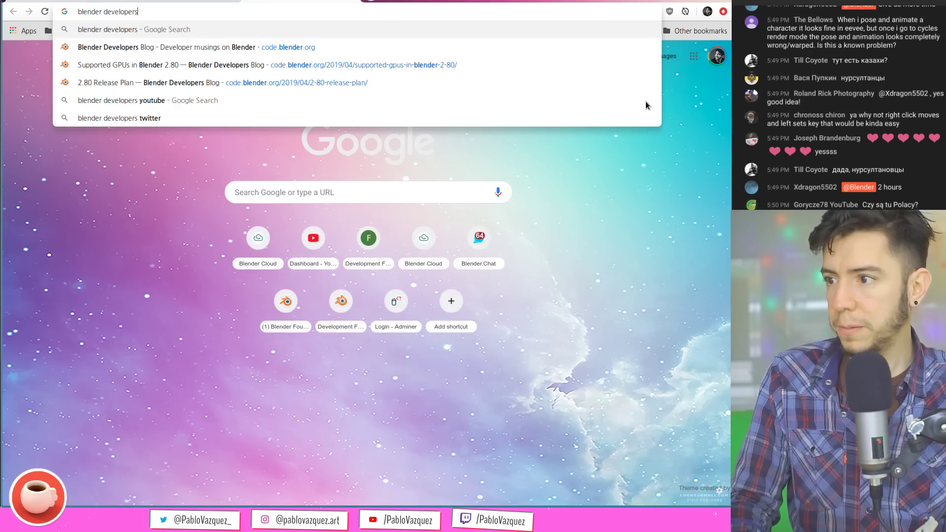
key(Down)
key(Return)
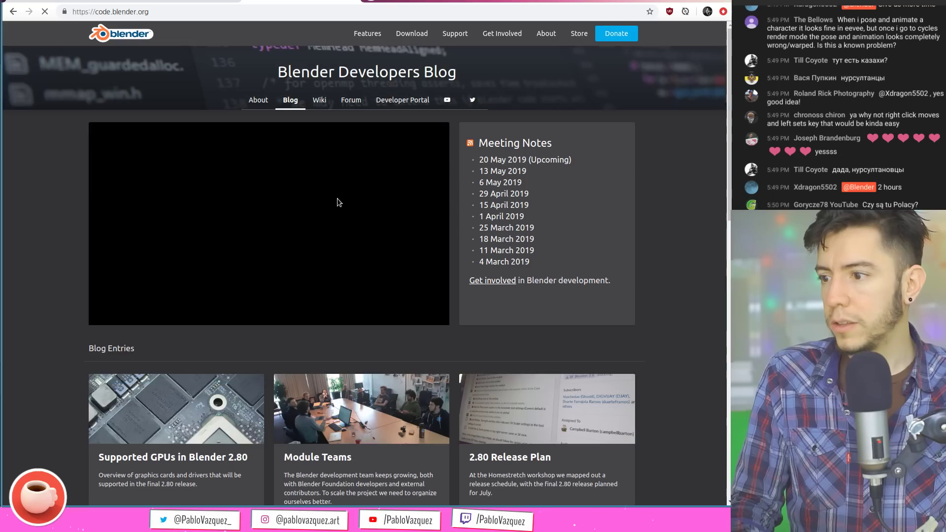
Play the Grease Pencil Textured Brushes video muted and skip ahead to about 0:24
click(266, 227)
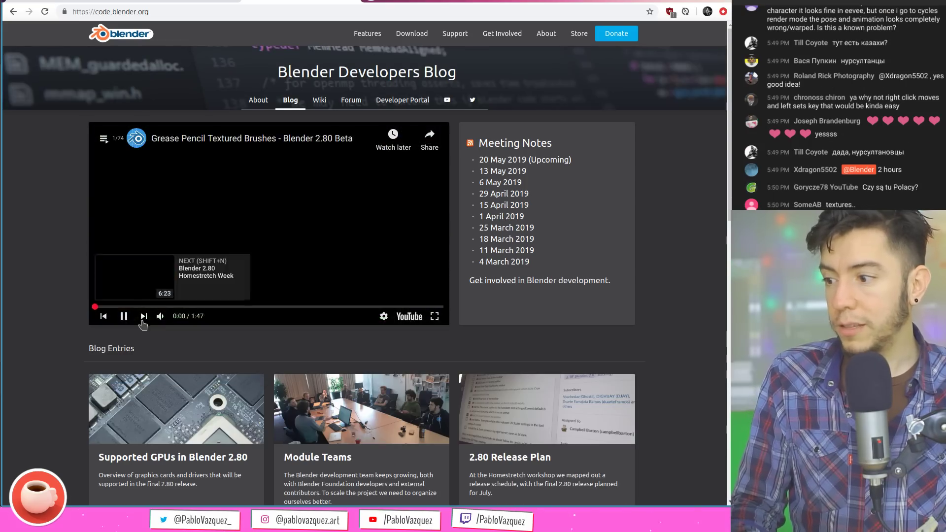
click(158, 317)
click(141, 306)
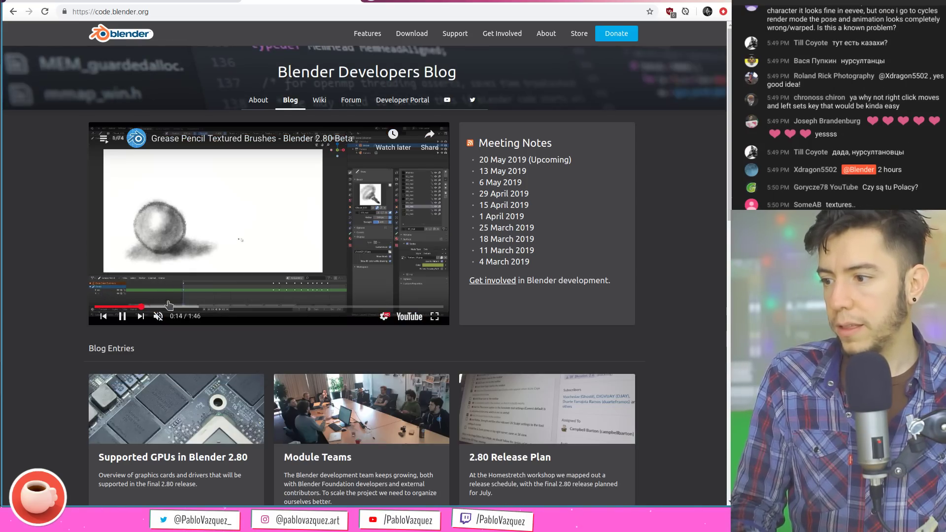
click(178, 301)
click(176, 307)
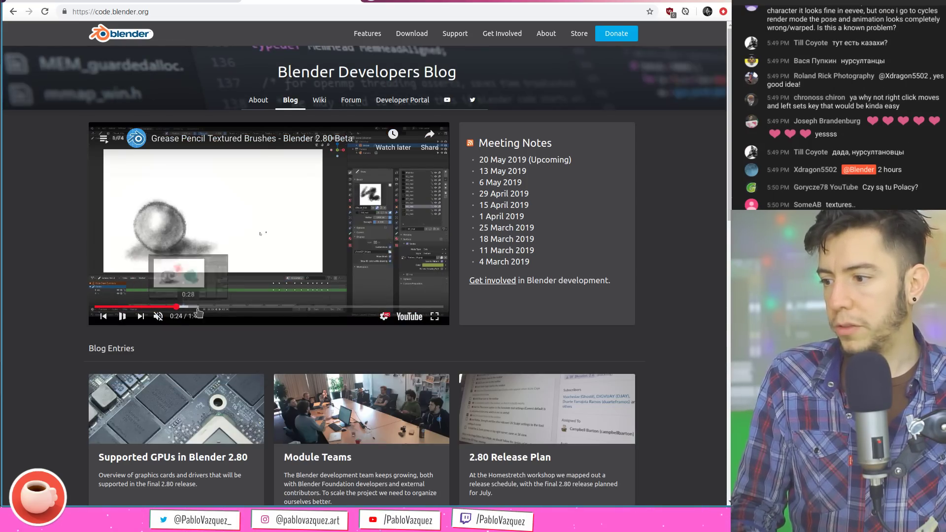
Watch the textured brushes demo full screen from a further point, pause it, and exit full screen
click(434, 316)
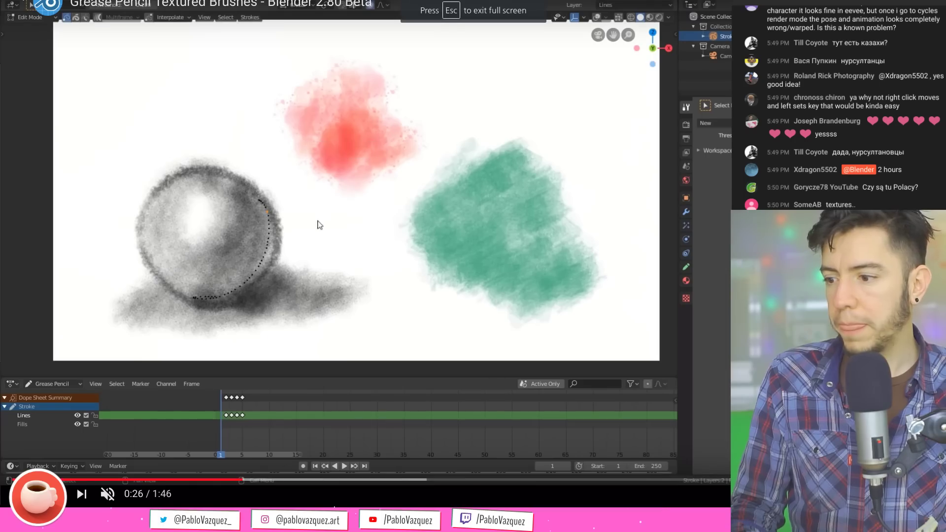
click(405, 480)
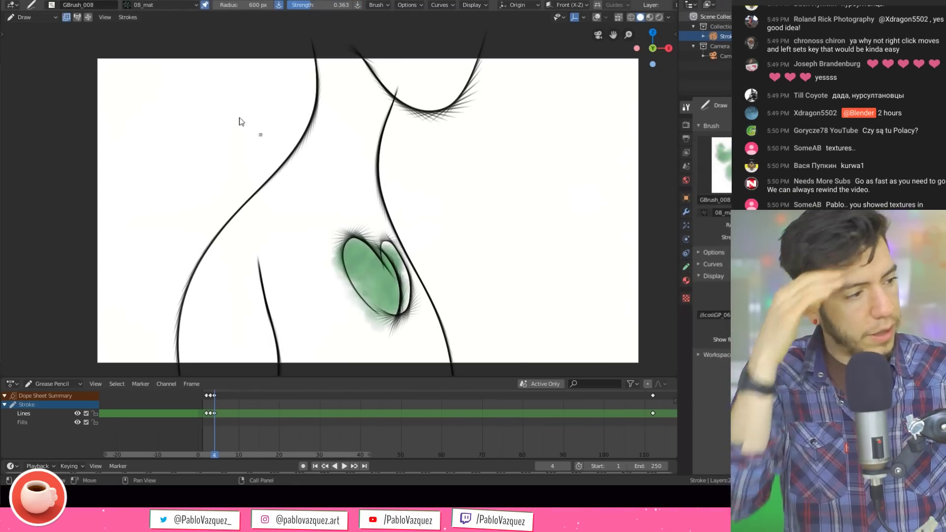
click(397, 187)
key(Escape)
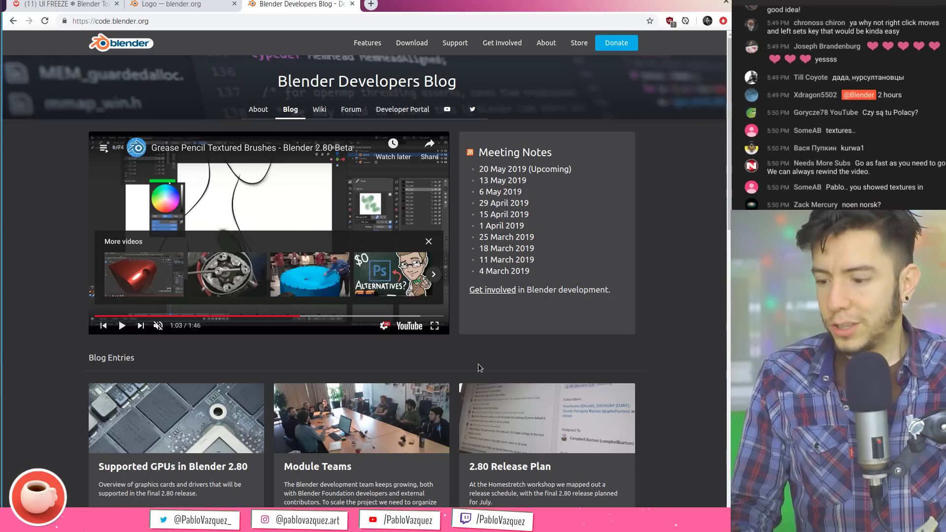
Switch back to Blender, dismiss the splash screen, examine the File Paths preferences, and close them
key(Escape)
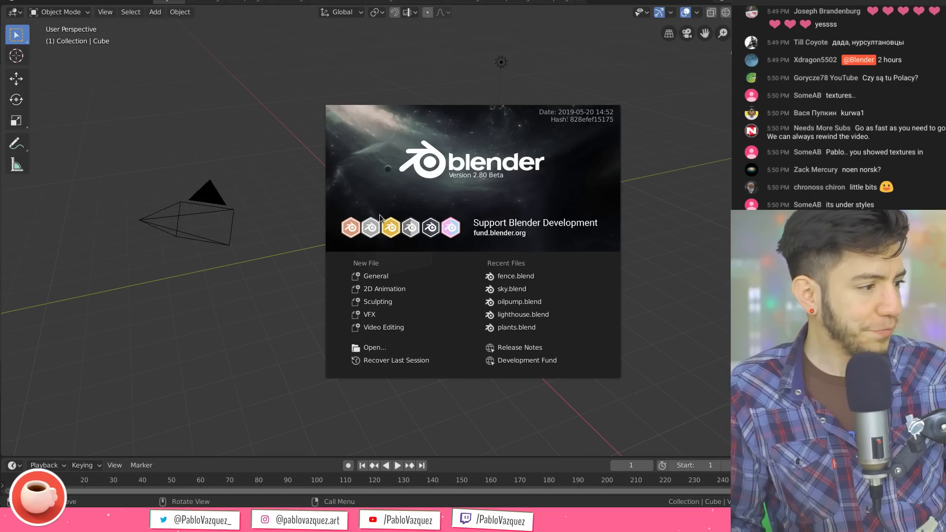
click(381, 209)
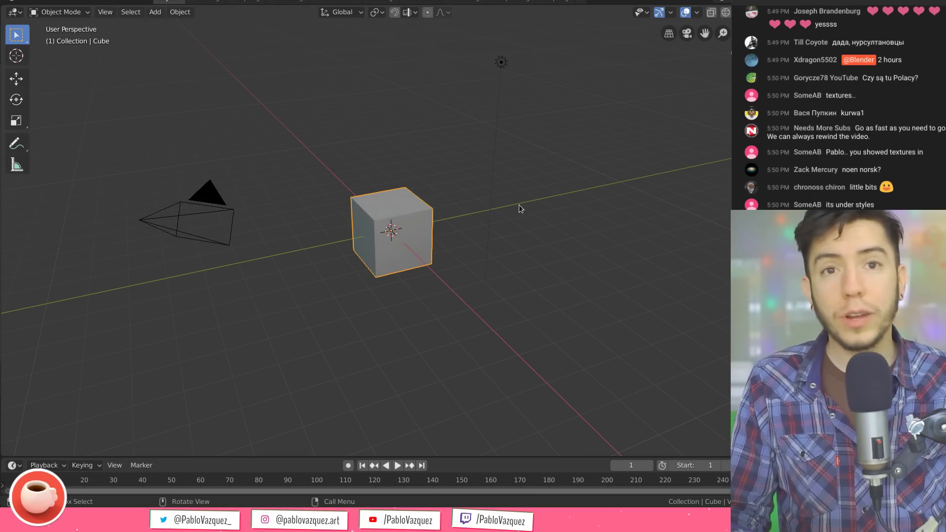
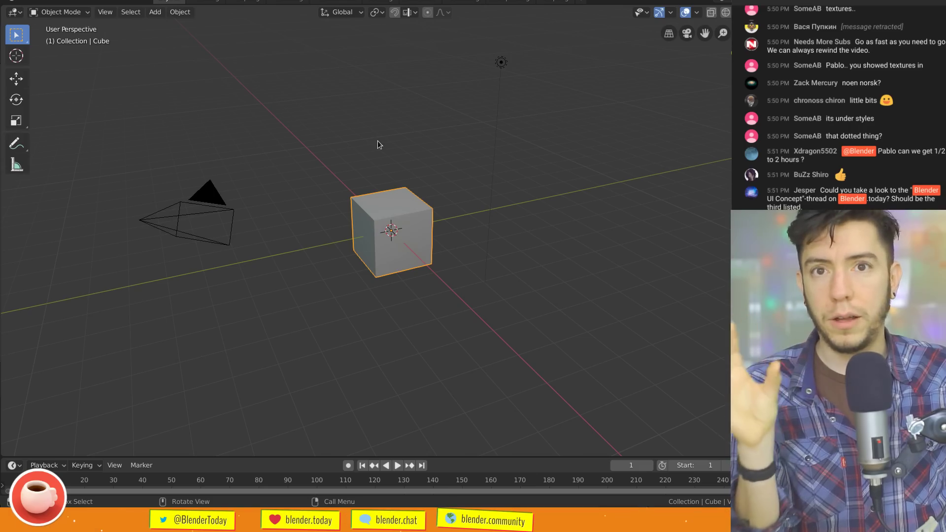
key(F4)
click(374, 227)
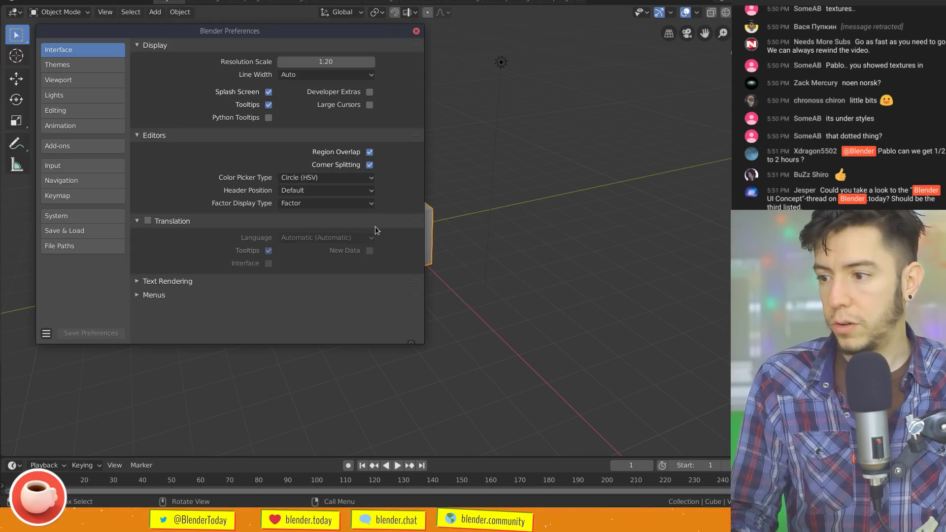
click(255, 263)
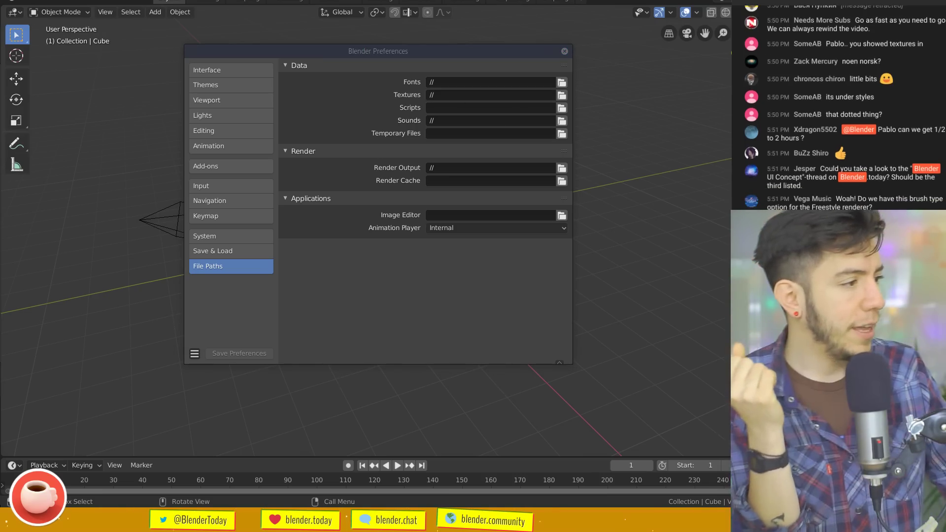
click(565, 51)
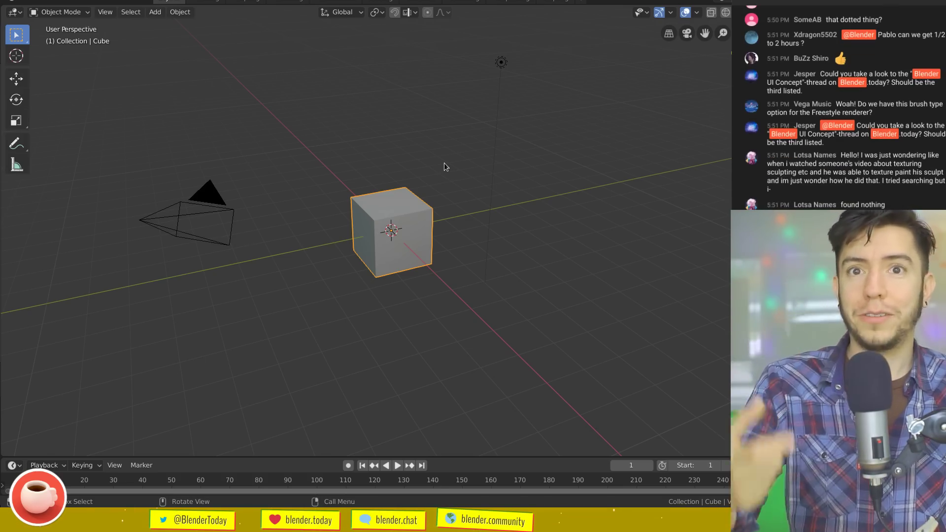
In Edit Mode, delete the cube's two near lower vertices so only the top face and one side face remain
middle_drag(416, 241, 450, 230)
scroll(411, 236, up, 3)
key(Tab)
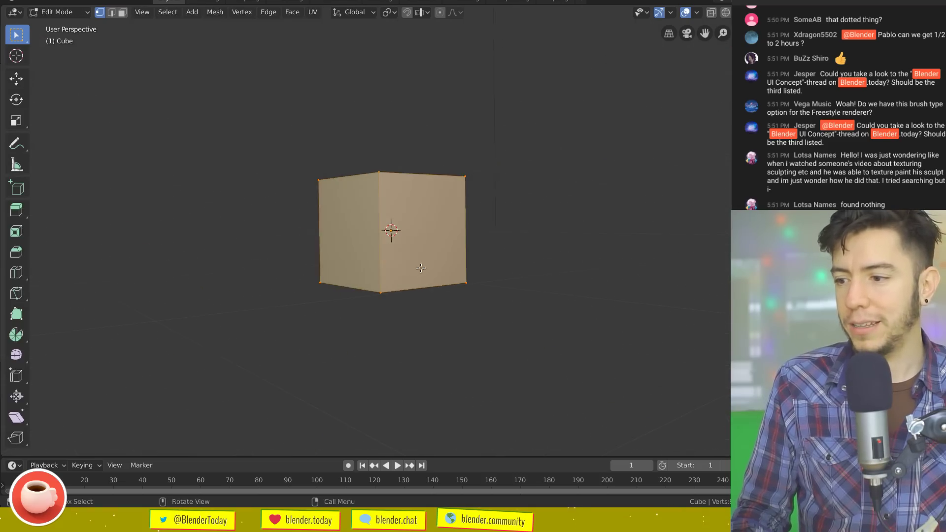
key(alt+a)
key(x)
click(513, 227)
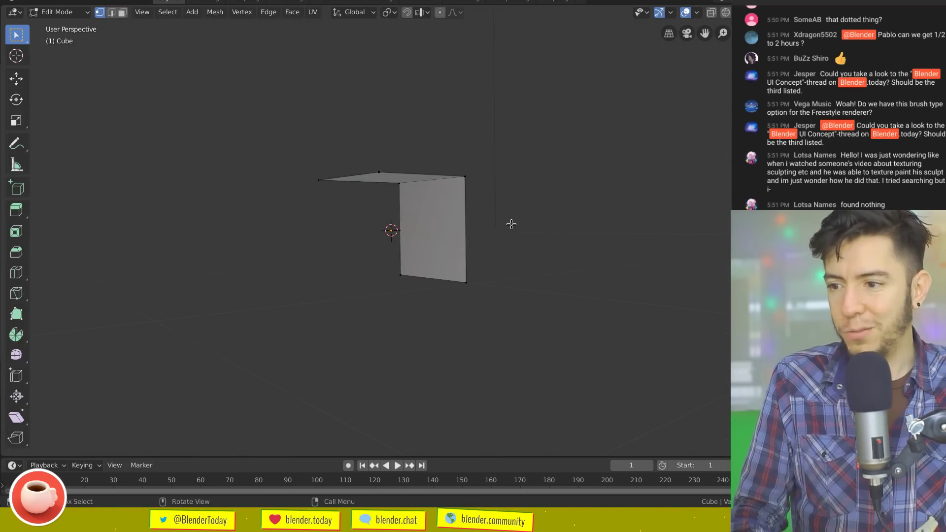
Select the free edge of the top face and move it upward so the face slopes
middle_drag(509, 222, 332, 197)
alt+click(335, 181)
key(g)
middle_drag(412, 209, 526, 257)
click(460, 126)
Extrude the free edge upward three times in alternating directions to form a zigzag strip, and return to Object Mode
key(e)
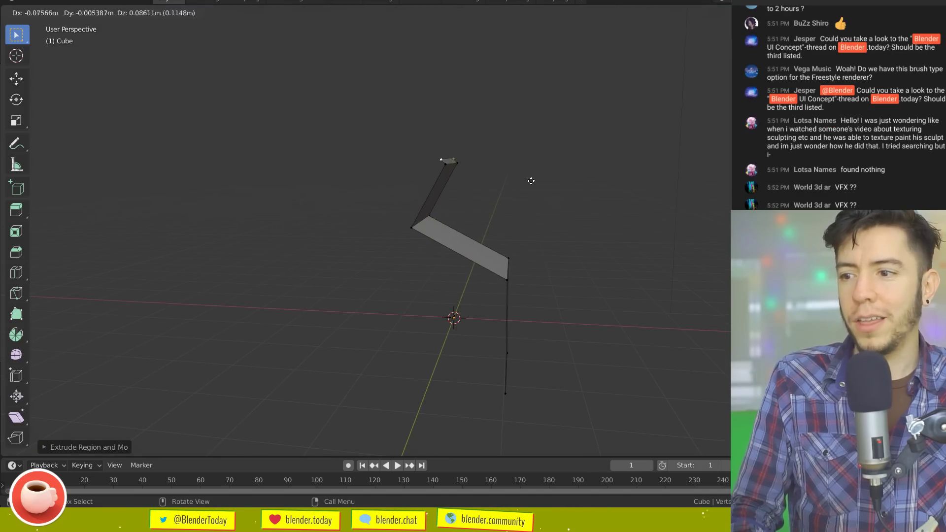
click(473, 123)
key(e)
click(508, 84)
key(e)
click(519, 195)
middle_drag(519, 195, 457, 223)
key(a)
scroll(454, 247, up, 3)
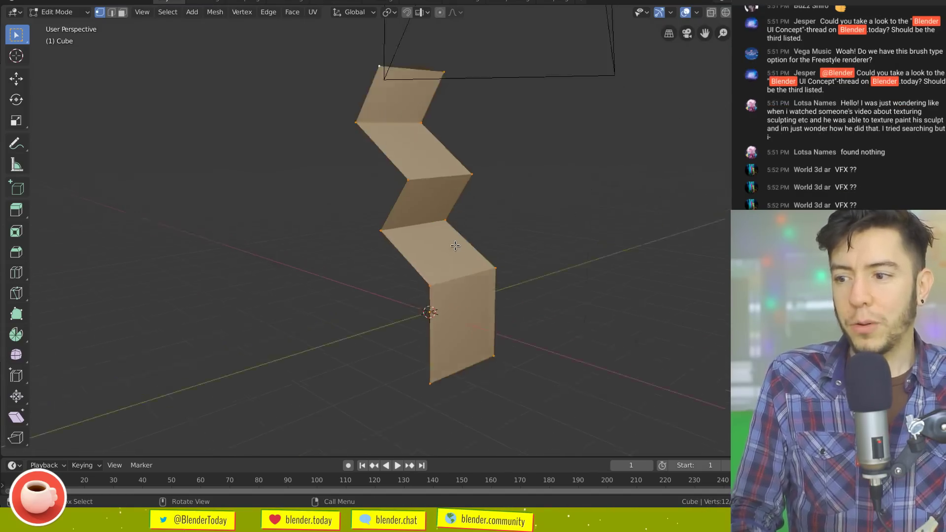
key(Tab)
shift+middle_drag(607, 314, 600, 309)
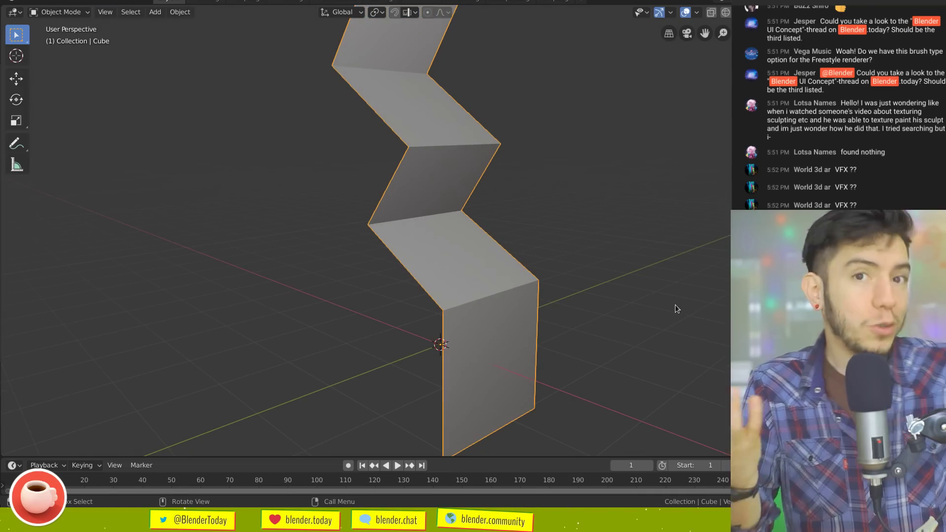
Place the 3D cursor on the strip's lowest face and move it to the third face up
shift+right_click(498, 351)
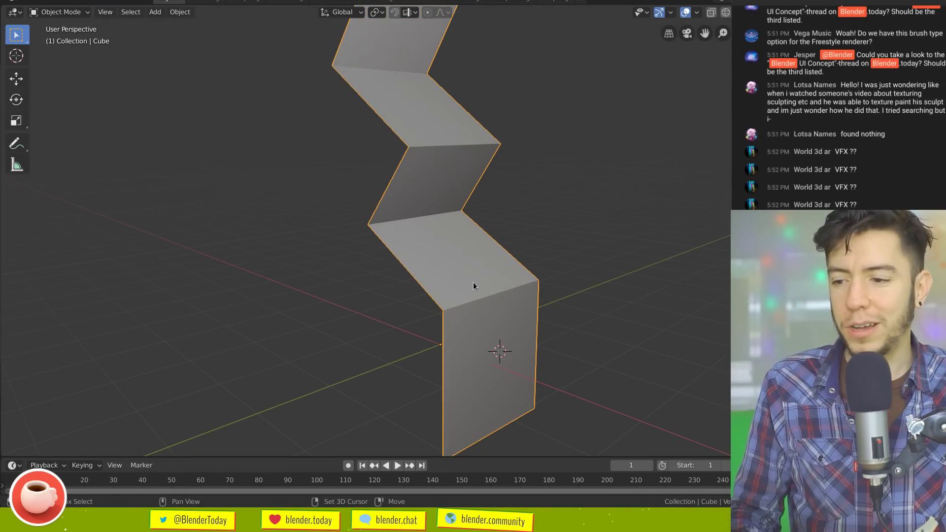
shift+right_click(432, 233)
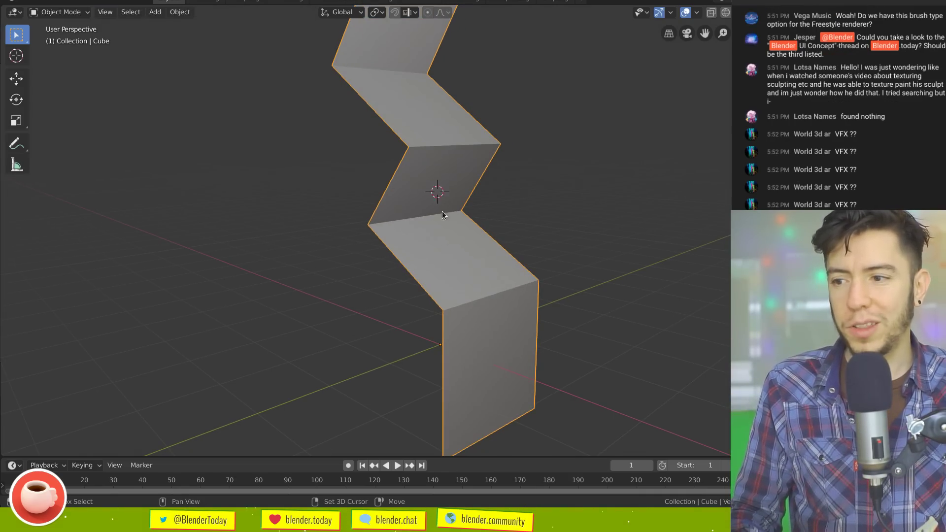
middle_drag(442, 211, 503, 247)
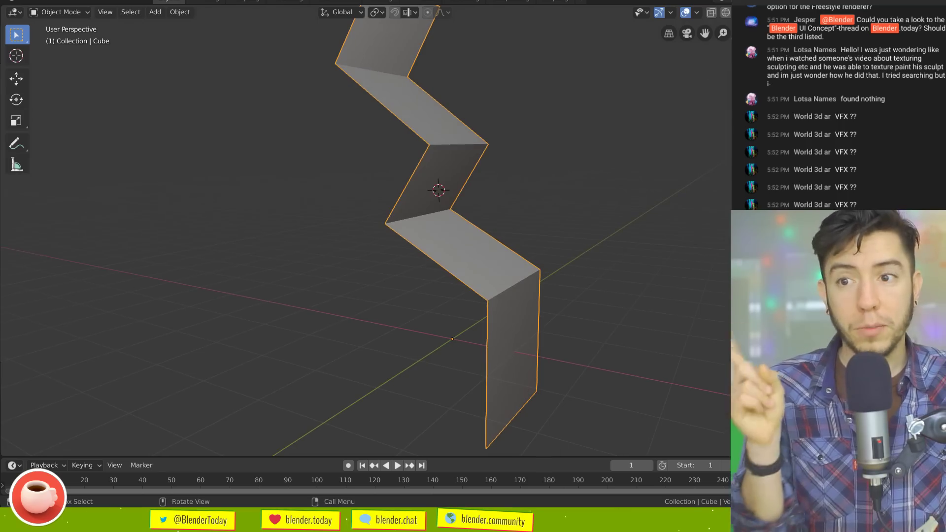
Activate the Cursor tool, show its settings, and set its Orientation to Geometry
click(15, 60)
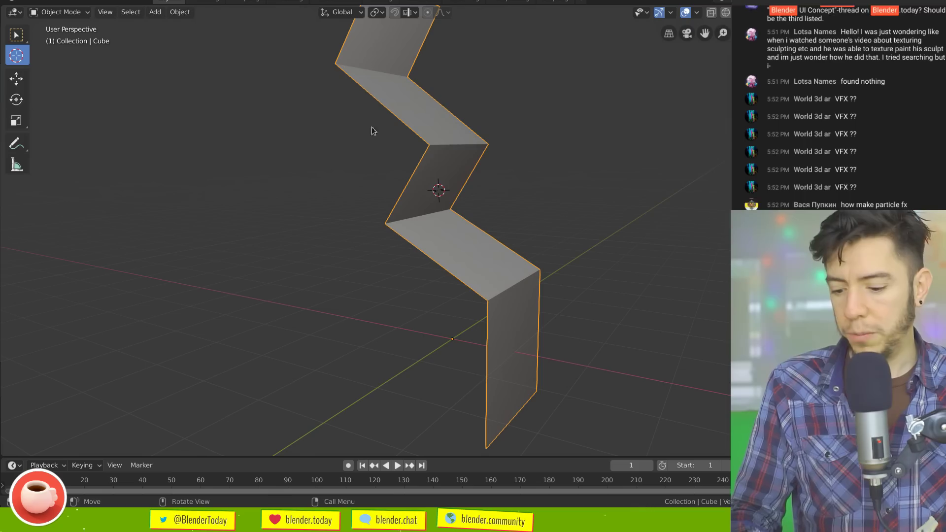
key(n)
click(773, 56)
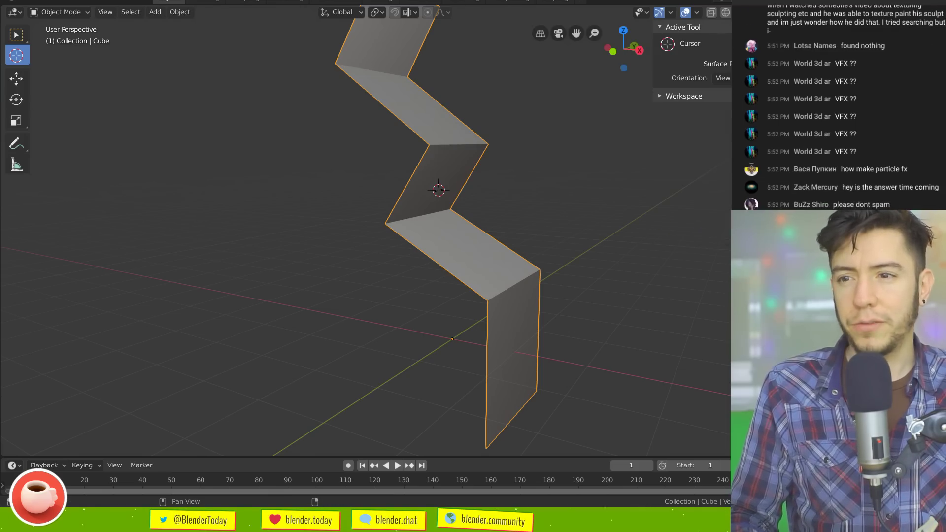
click(723, 78)
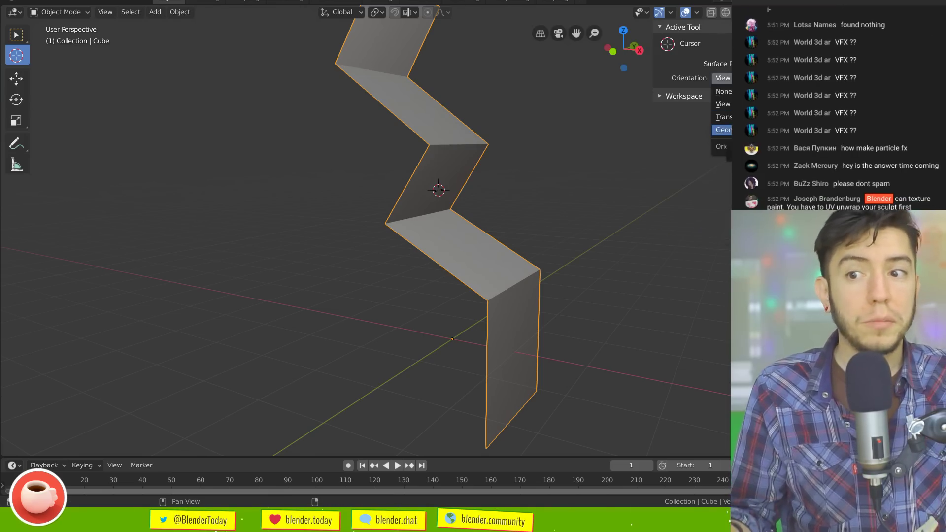
click(724, 129)
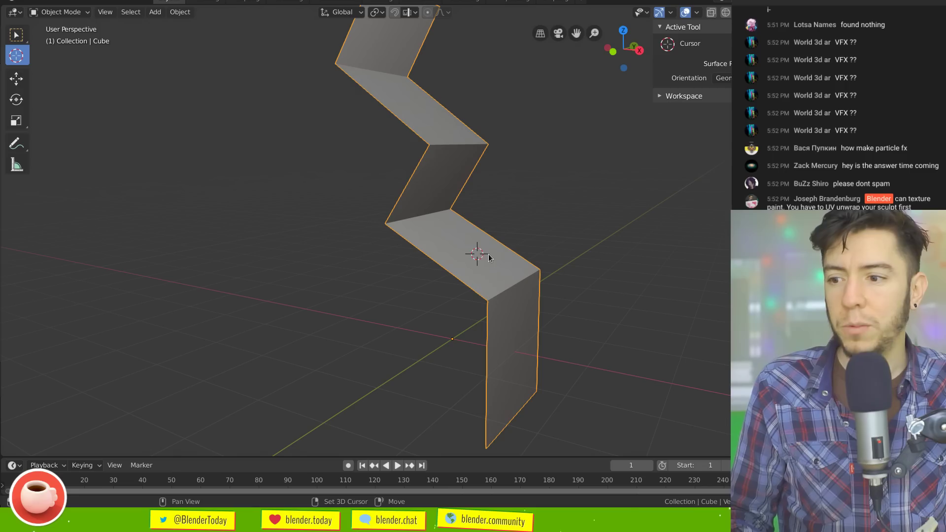
Place the 3D cursor on several sloped faces of the strip with Geometry orientation, checking it from different angles
shift+right_click(477, 241)
right_click(471, 244)
key(Escape)
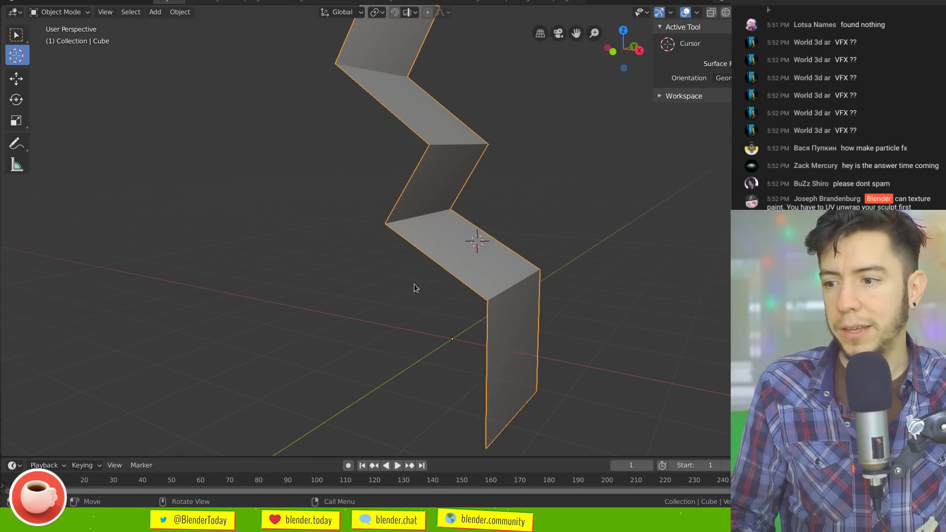
shift+right_drag(446, 239, 437, 185)
right_click(476, 253)
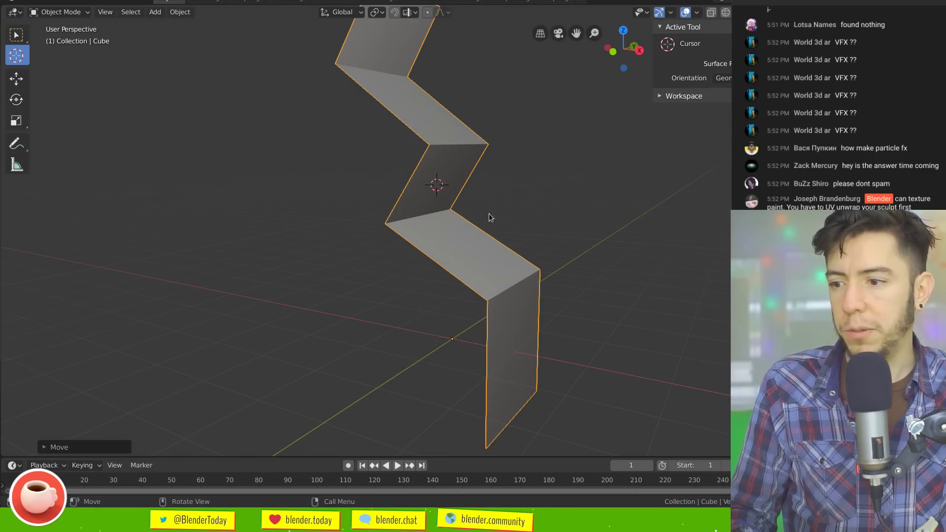
middle_drag(490, 213, 512, 224)
shift+right_click(494, 248)
middle_drag(517, 259, 457, 258)
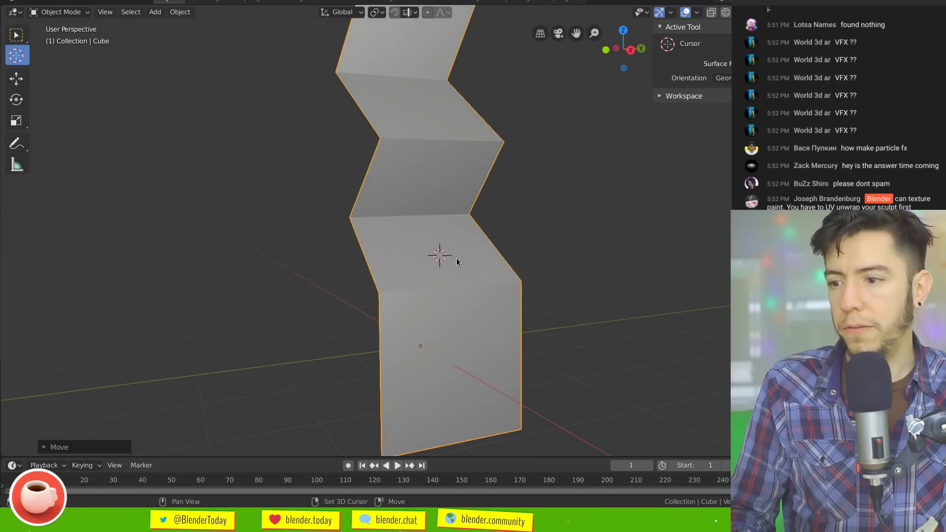
shift+right_click(436, 196)
middle_drag(435, 196, 498, 145)
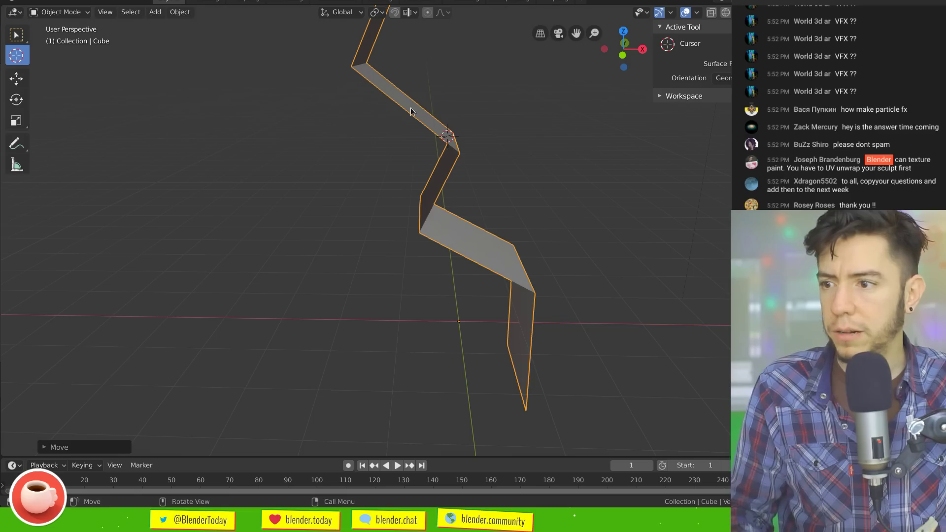
middle_drag(469, 148, 405, 188)
Switch to Edit Mode, place the 3D cursor on several of the strip's faces, and activate the Cursor tool
key(Tab)
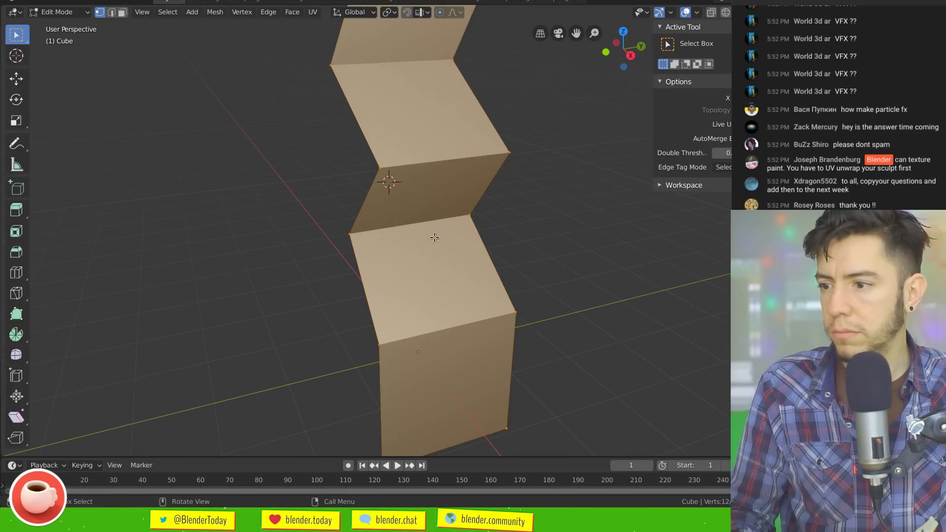
shift+right_click(429, 264)
shift+right_click(408, 45)
shift+right_click(416, 91)
middle_drag(472, 128, 538, 121)
middle_drag(481, 185, 447, 207)
shift+right_click(465, 228)
shift+right_click(464, 277)
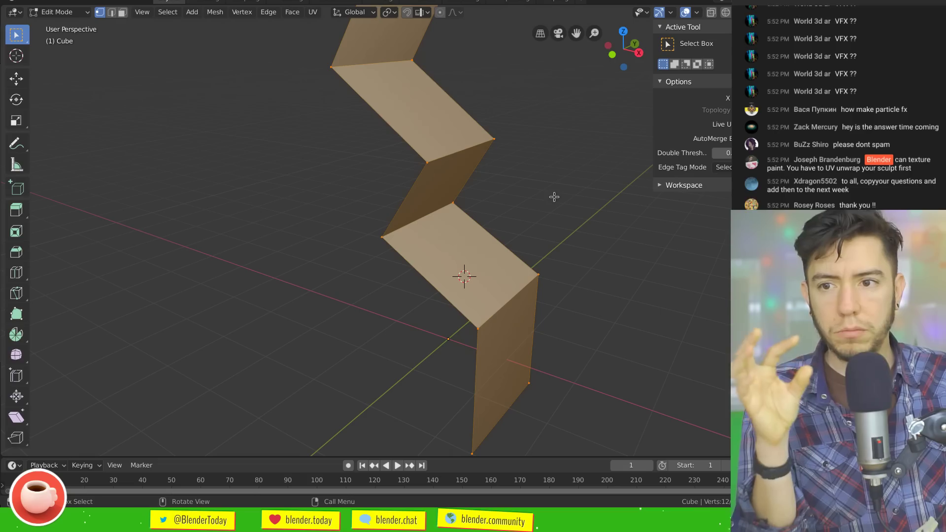
click(16, 56)
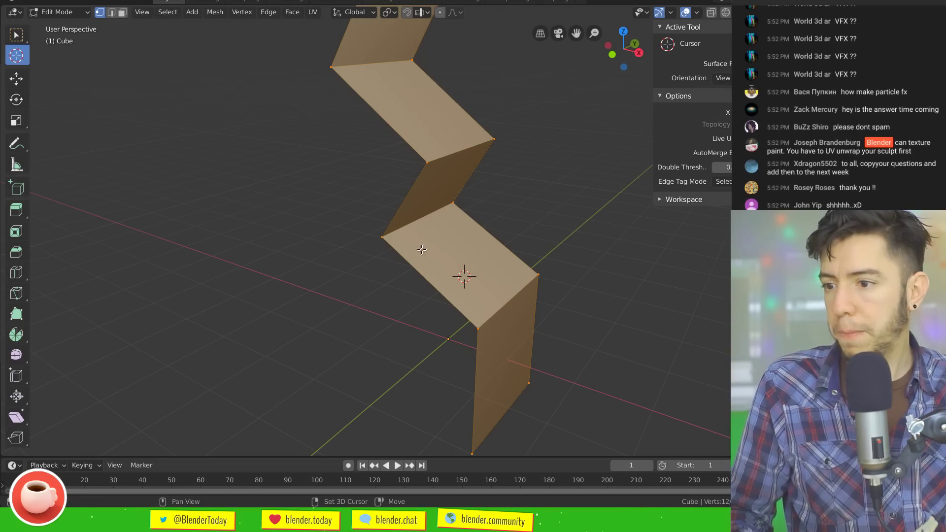
Set the Cursor tool's Orientation to Geometry and place the 3D cursor on the strip's upper sloped face
click(463, 256)
click(723, 78)
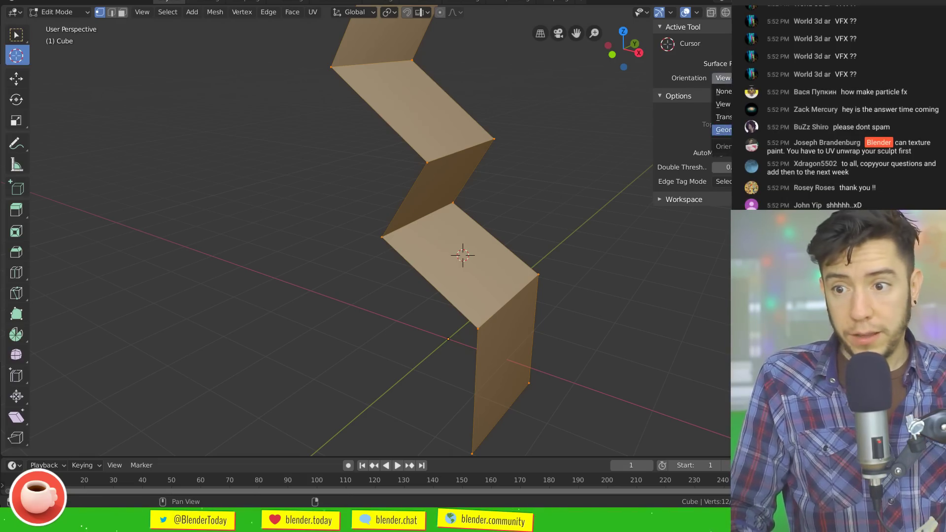
click(723, 130)
drag(522, 260, 411, 112)
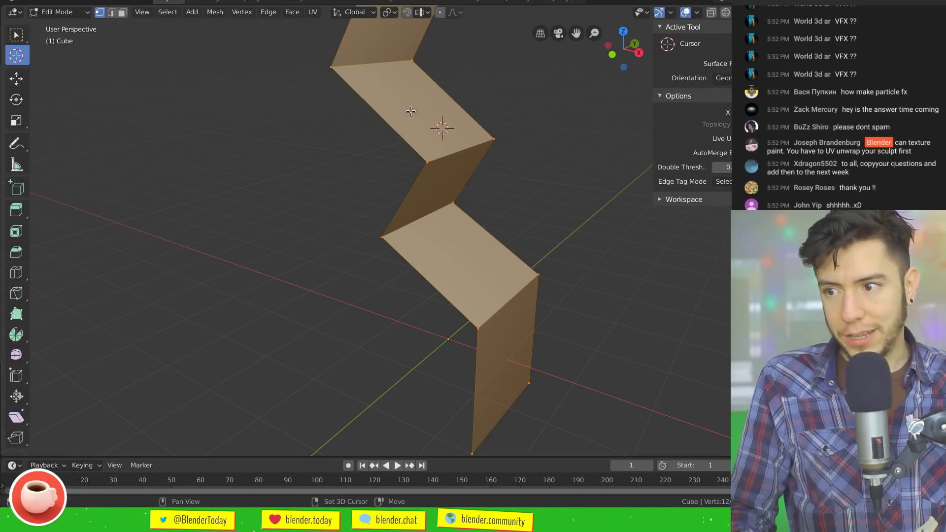
middle_drag(411, 111, 469, 141)
Return to Object Mode, place the 3D cursor on the strip's lower sloped face, and add a cone there
key(Tab)
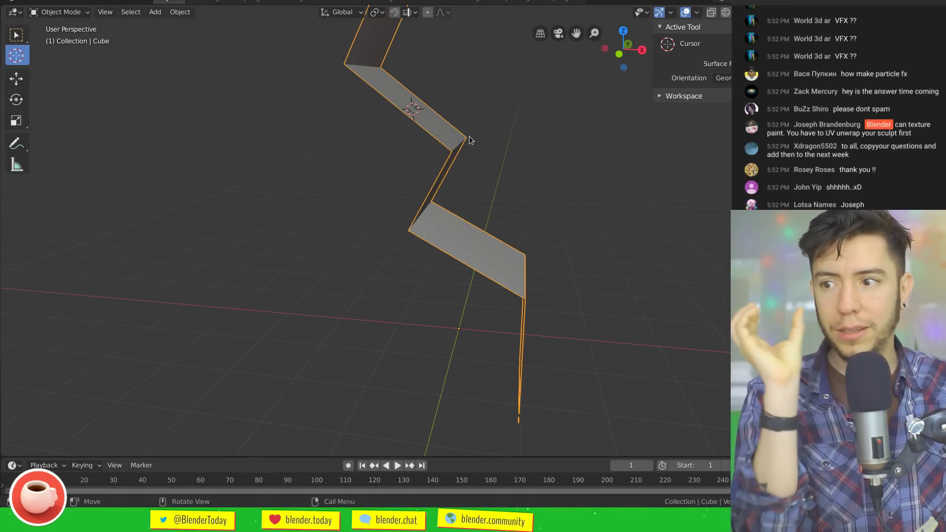
middle_drag(469, 137, 530, 241)
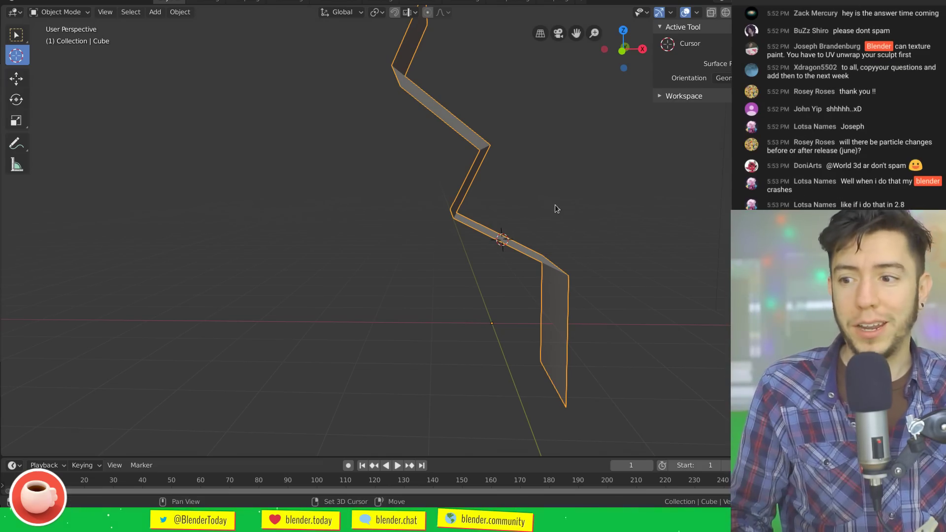
key(shift+a)
key(Escape)
key(shift+a)
mouse_move(542, 191)
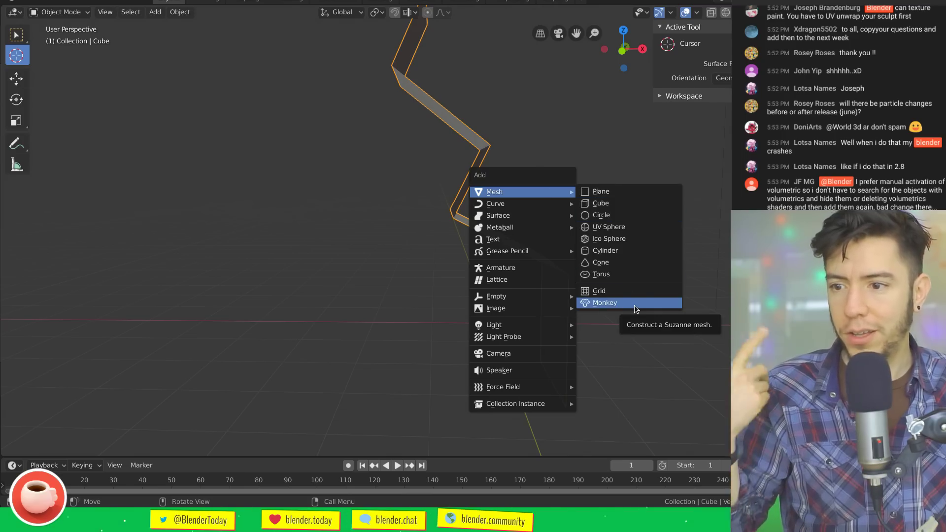
click(622, 264)
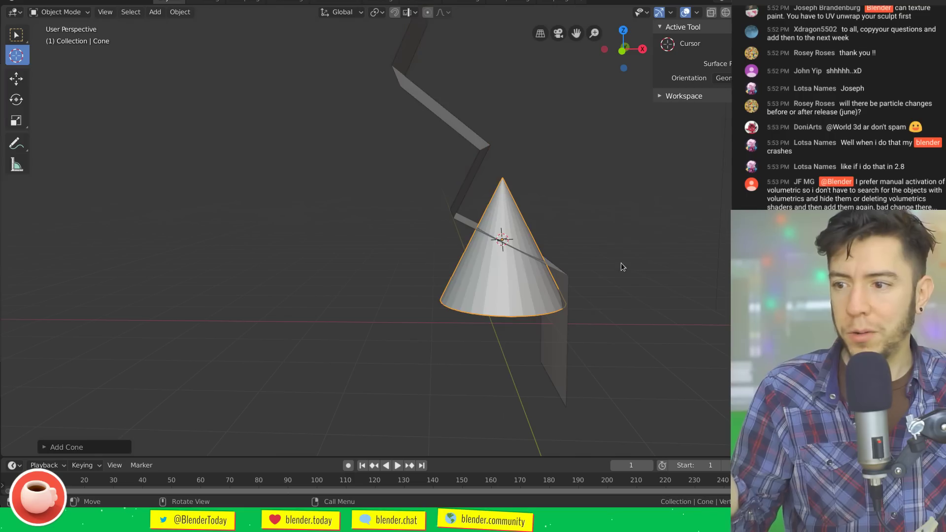
Show the new cone's creation settings, try View alignment, and set Align to 3D Cursor
click(80, 446)
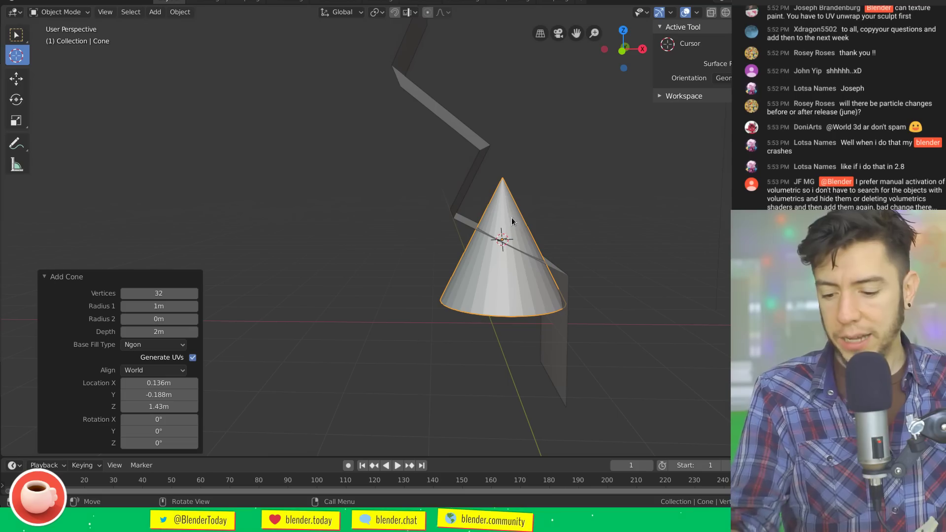
key(F9)
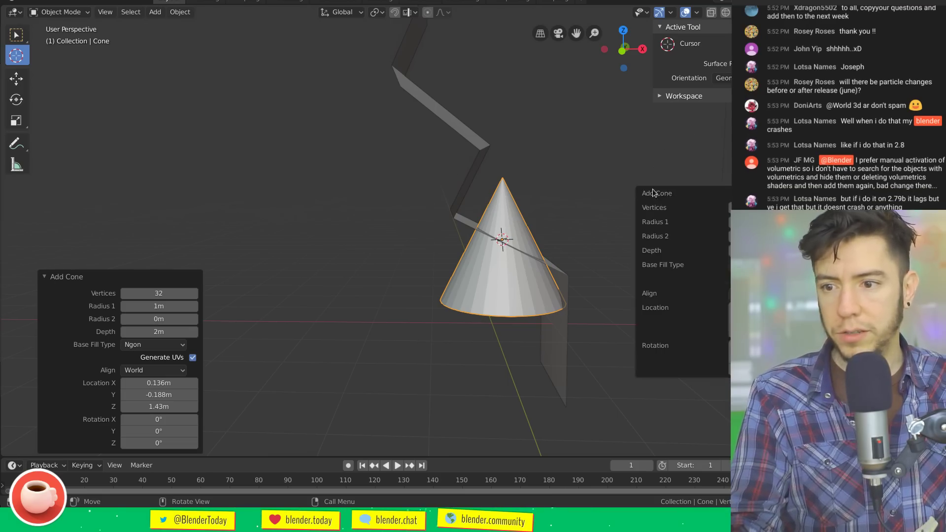
key(F9)
drag(423, 133, 227, 68)
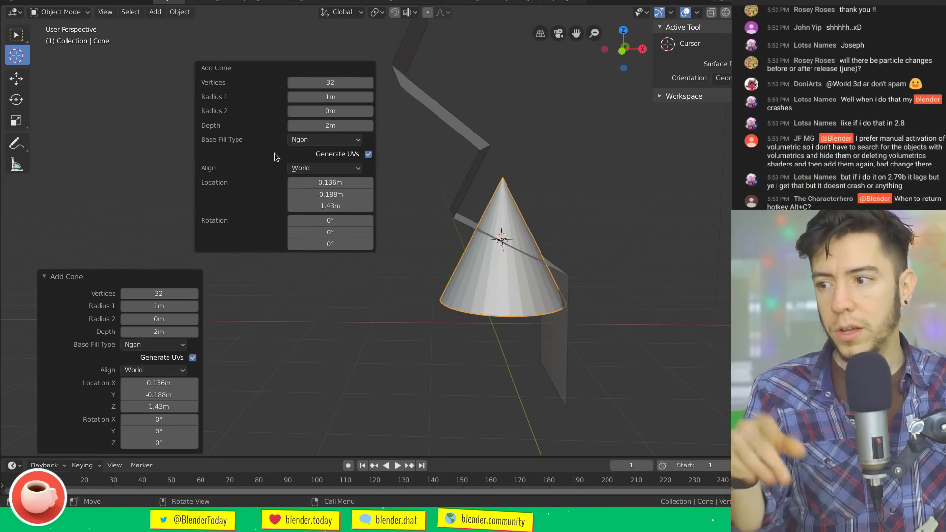
click(312, 170)
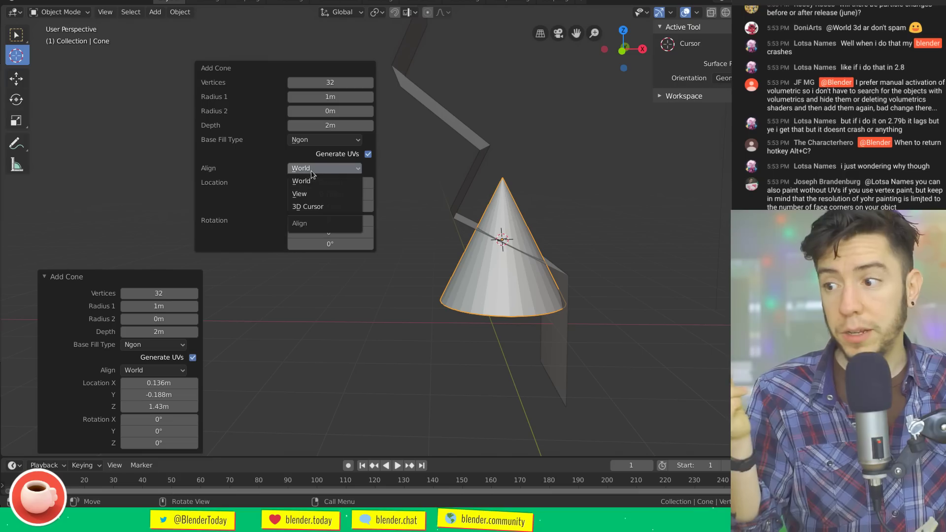
click(319, 194)
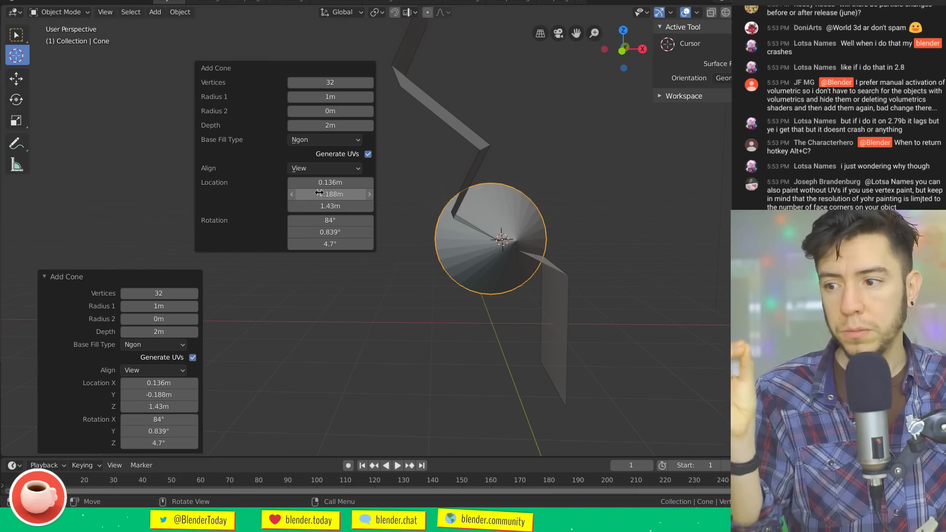
click(317, 168)
click(324, 206)
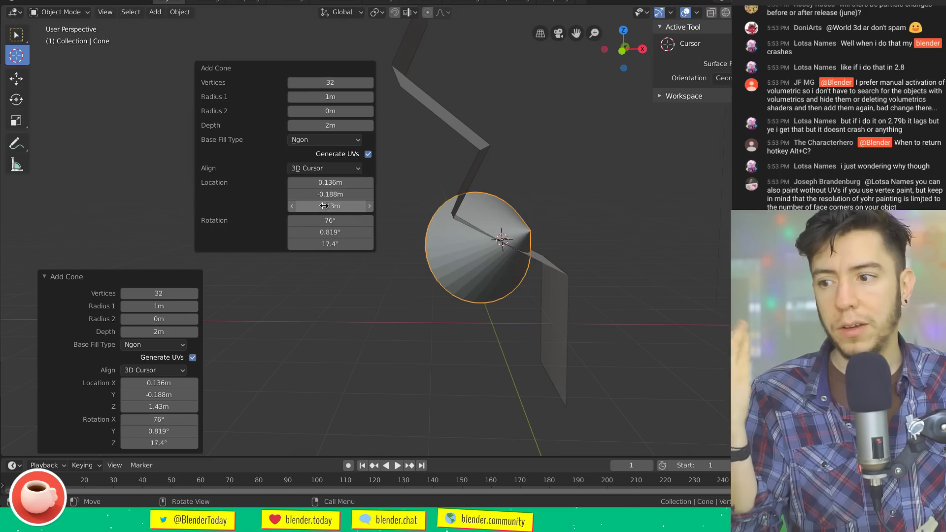
Delete the cone from the strip
middle_drag(561, 170, 526, 184)
key(x)
click(527, 184)
Place the 3D cursor on several upper and lower faces of the strip while viewing it from different sides
click(467, 121)
middle_drag(467, 121, 406, 104)
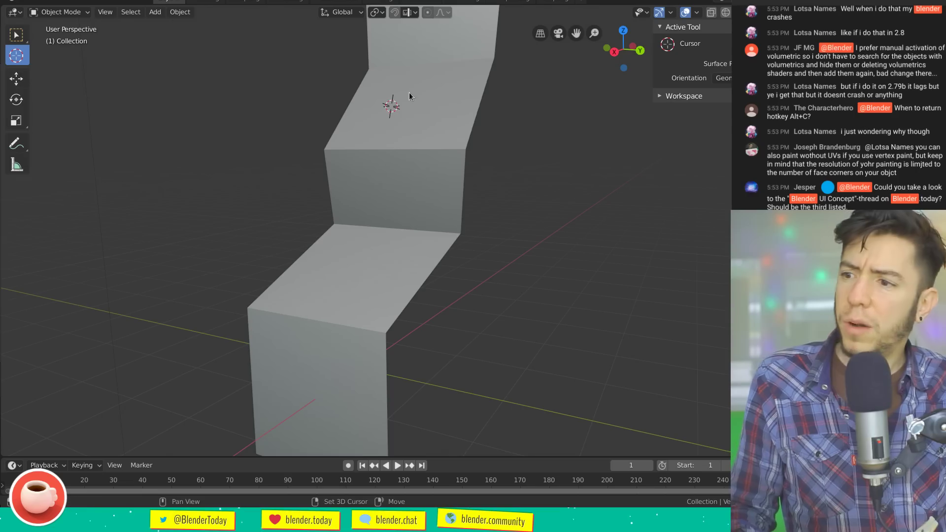
click(421, 53)
middle_drag(420, 54, 508, 163)
middle_drag(513, 244, 518, 244)
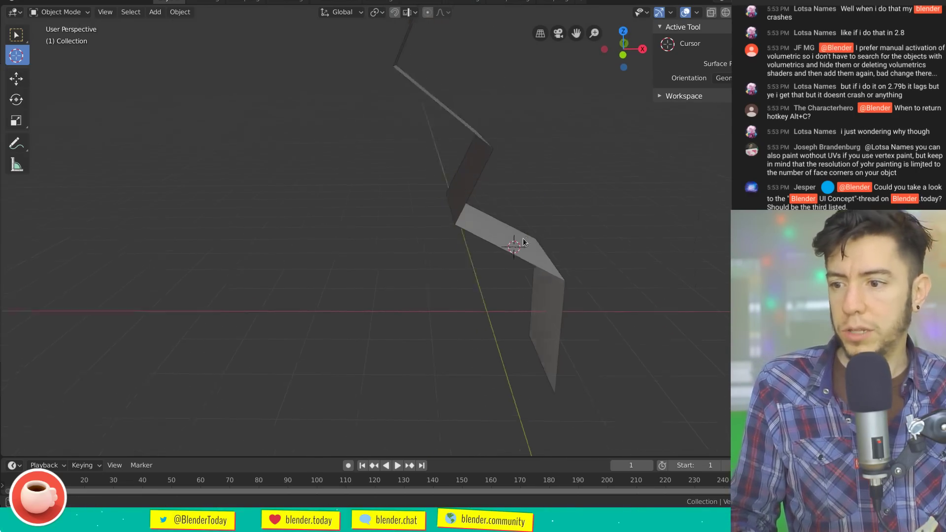
Position the 3D cursor near the lower edge of the lower sloped face and add a cursor-aligned cone
click(521, 242)
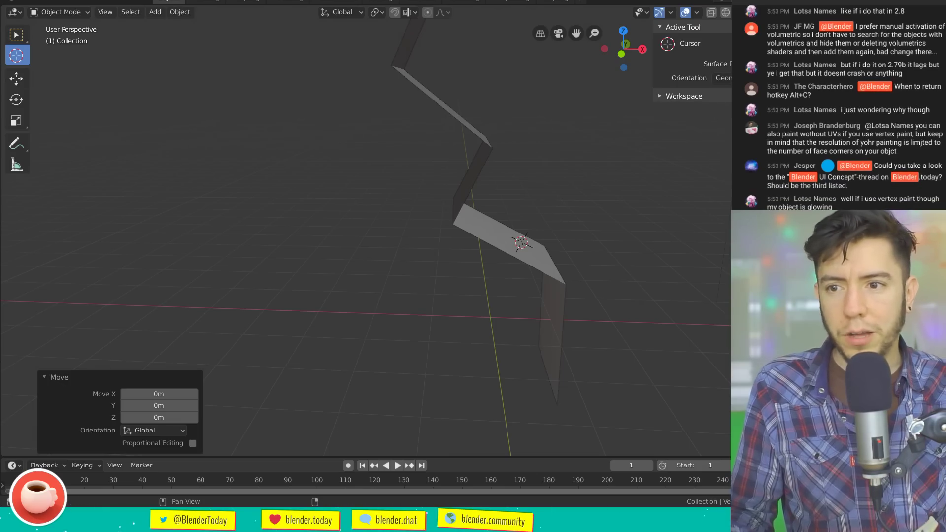
shift+right_drag(577, 249, 538, 248)
middle_drag(538, 248, 586, 241)
key(shift+a)
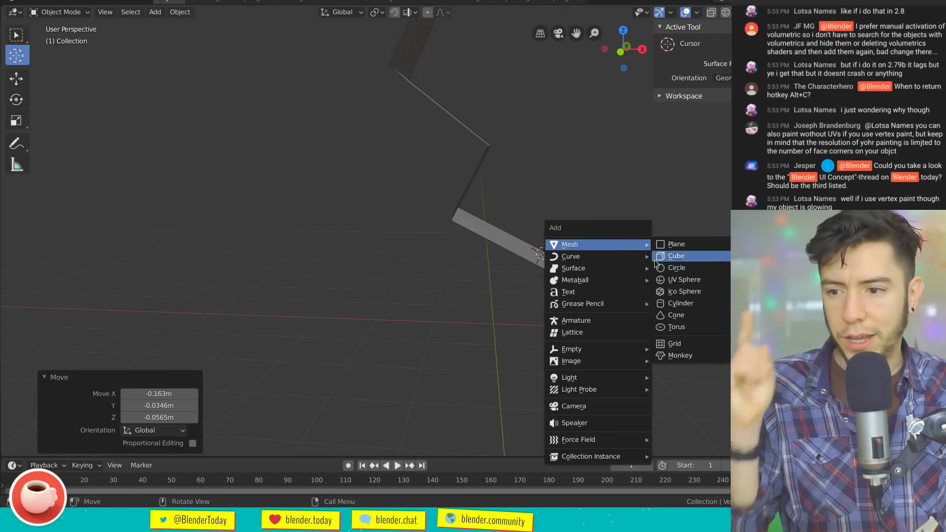
click(673, 315)
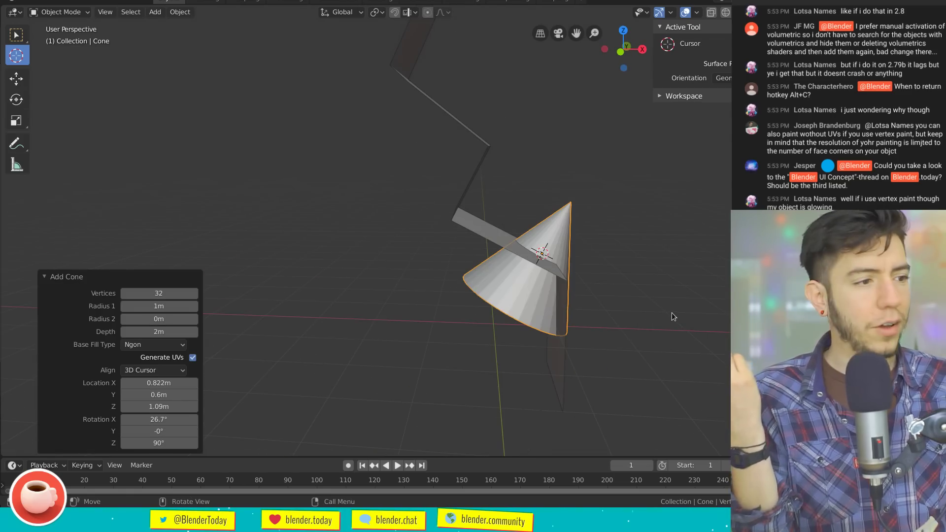
middle_drag(605, 253, 610, 257)
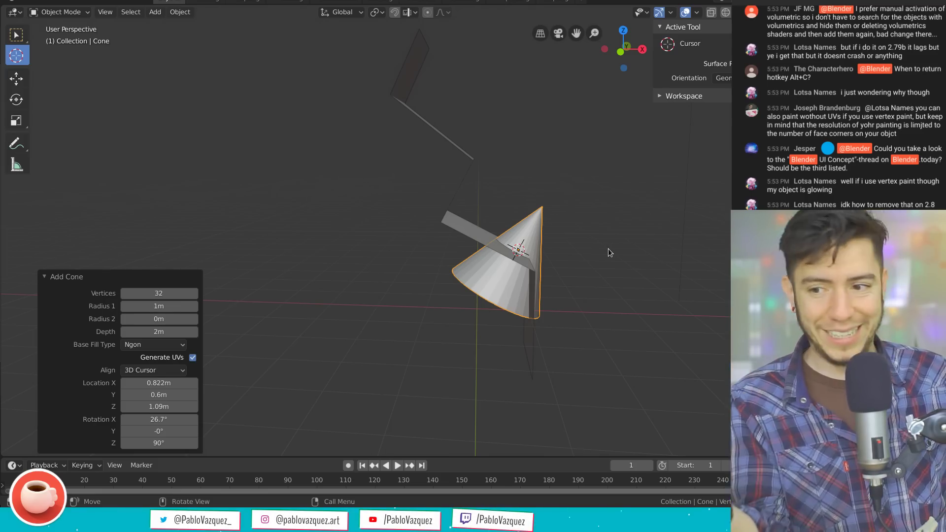
Place the 3D cursor on the upper sloped face and add a second cone aligned to it
middle_drag(608, 248, 400, 120)
middle_drag(440, 143, 446, 147)
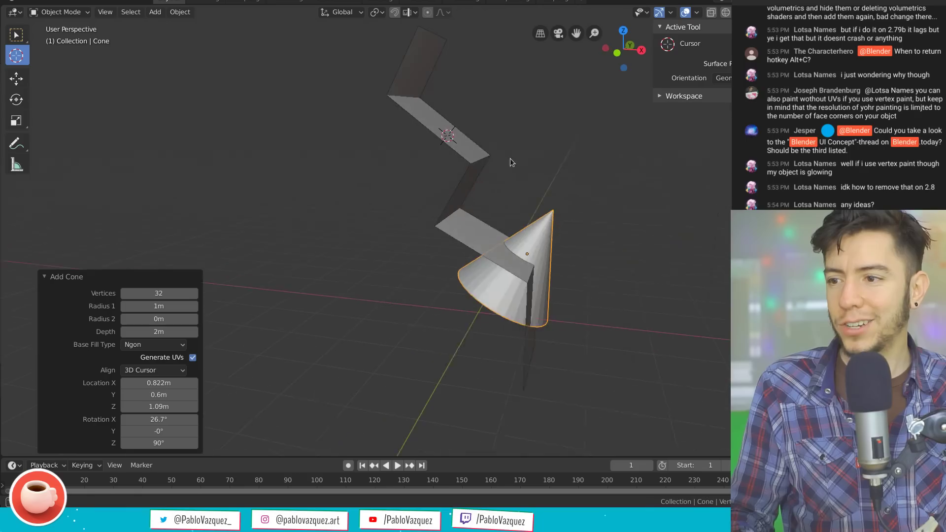
key(shift+a)
mouse_move(459, 157)
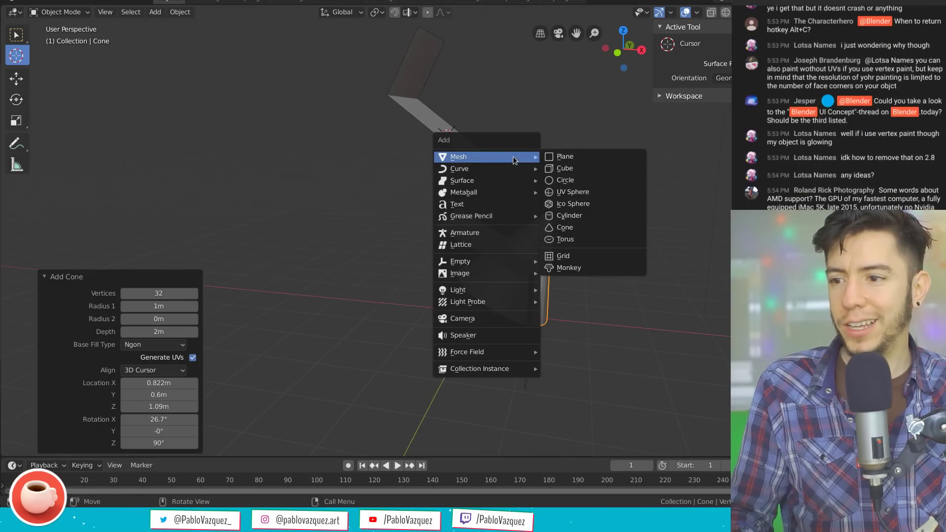
click(577, 227)
Place the 3D cursor on the strip's lowest vertical face and add a cone aligned to it
middle_drag(547, 207, 478, 207)
middle_drag(513, 311, 537, 308)
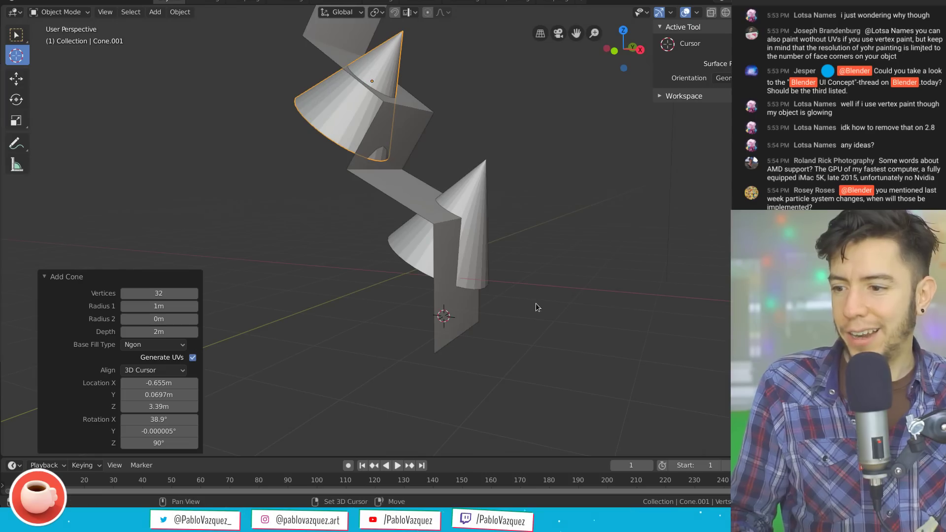
key(shift+a)
mouse_move(554, 282)
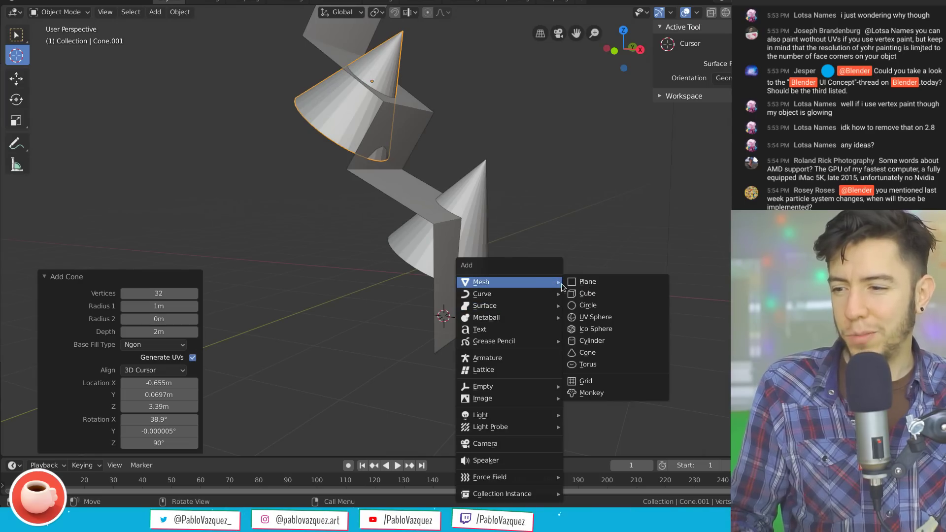
click(611, 351)
Place the 3D cursor on the lower sloped face beside the first cone and add another aligned cone
middle_drag(611, 351, 356, 227)
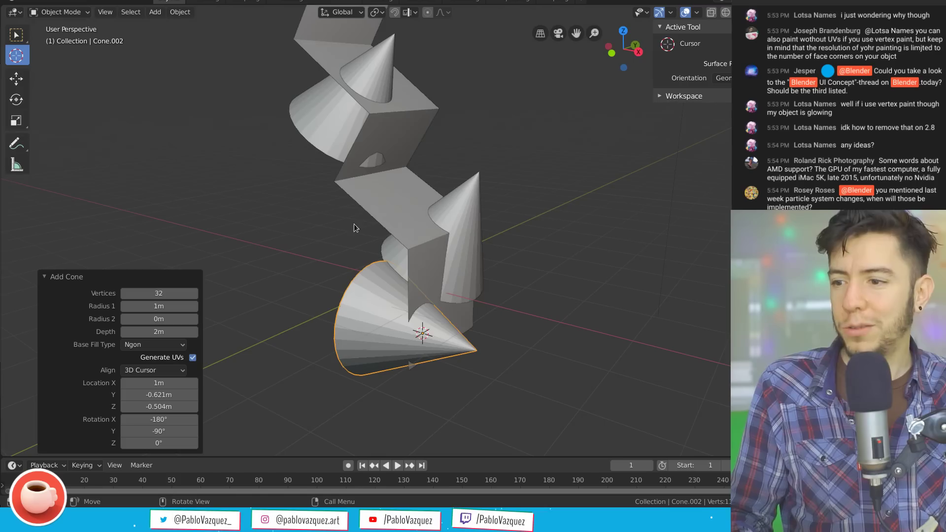
click(391, 206)
key(shift+a)
mouse_move(493, 187)
click(572, 255)
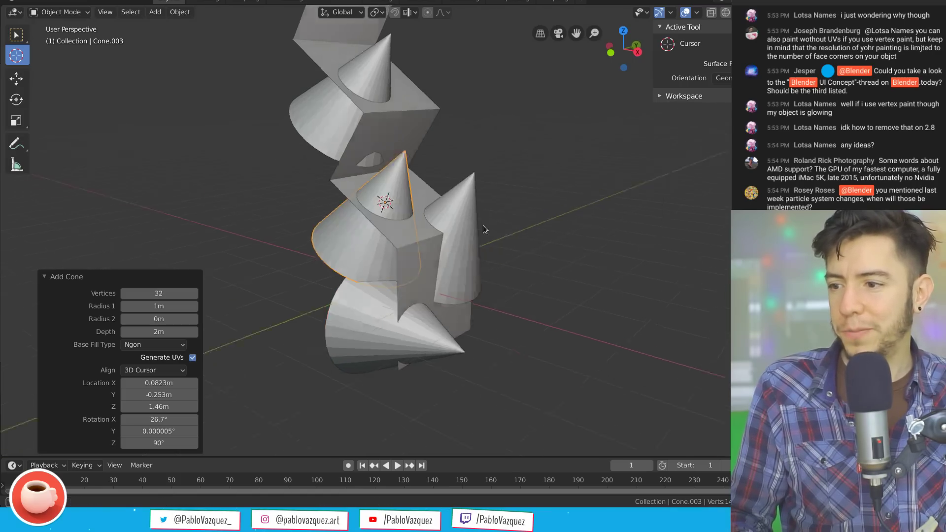
middle_drag(485, 229, 473, 244)
click(473, 244)
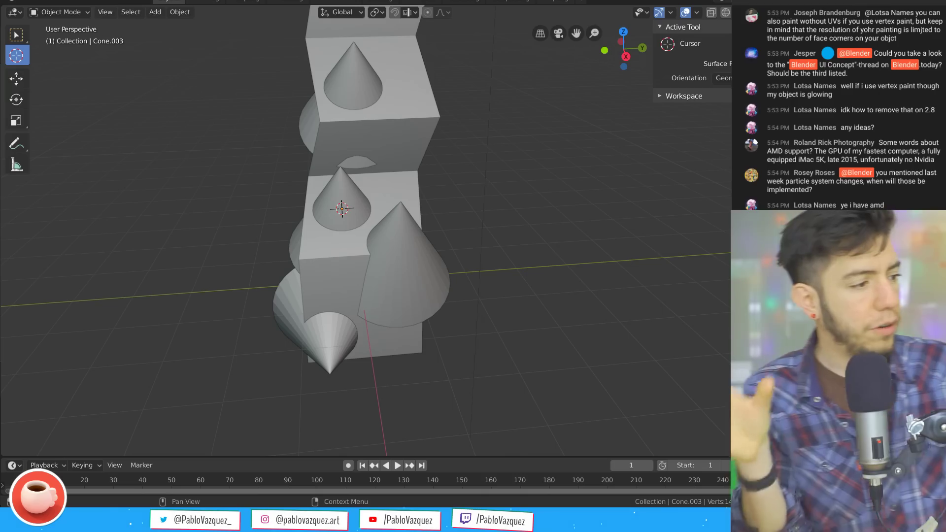
Bring the Blender.Today notes in Google Docs into view and read the items on painted and unsaved images
alt+drag(729, 178, 368, 155)
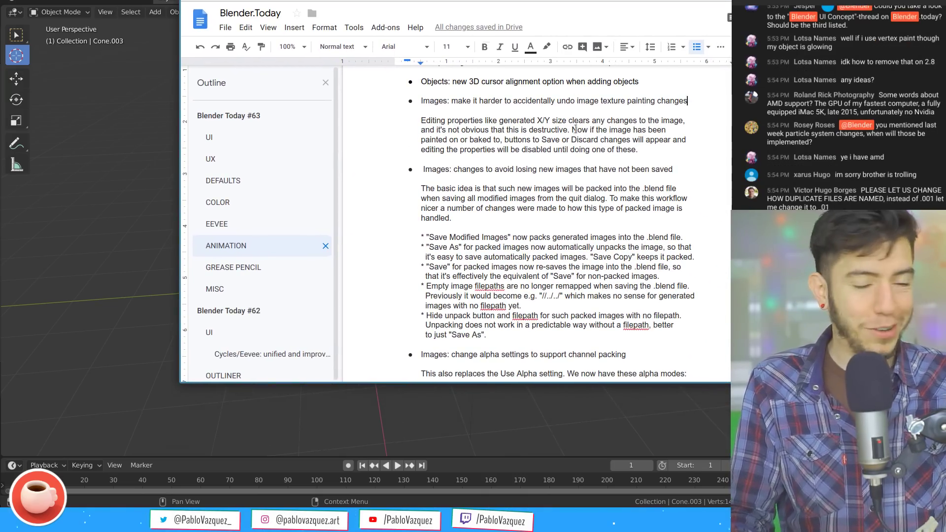
alt+drag(576, 130, 493, 129)
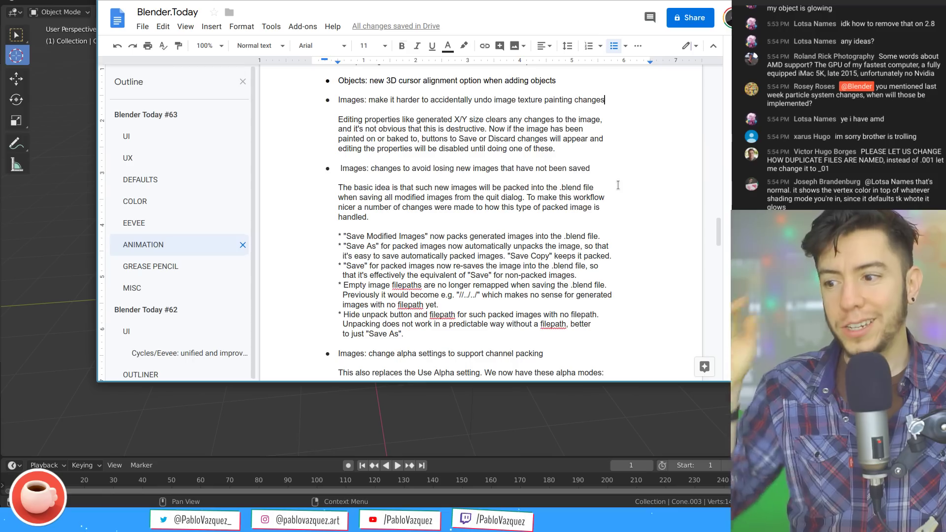
scroll(617, 184, down, 1)
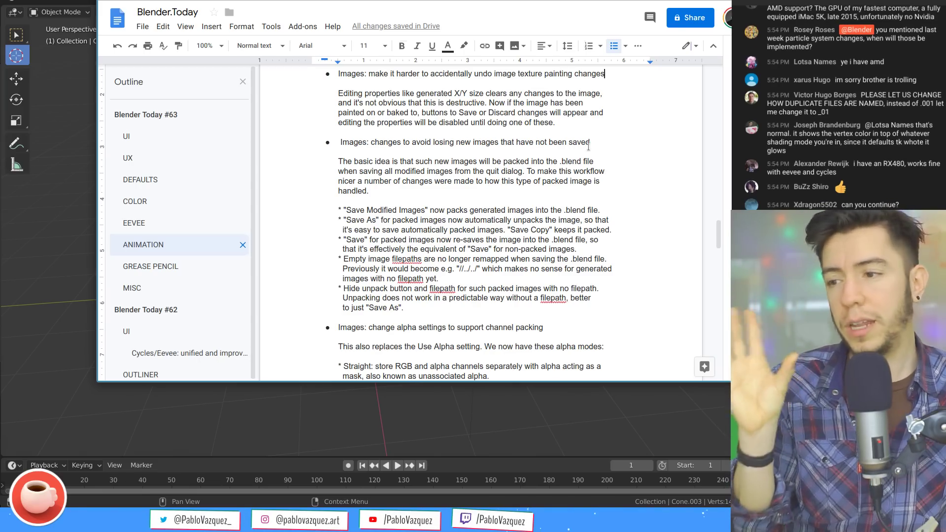
scroll(601, 152, up, 1)
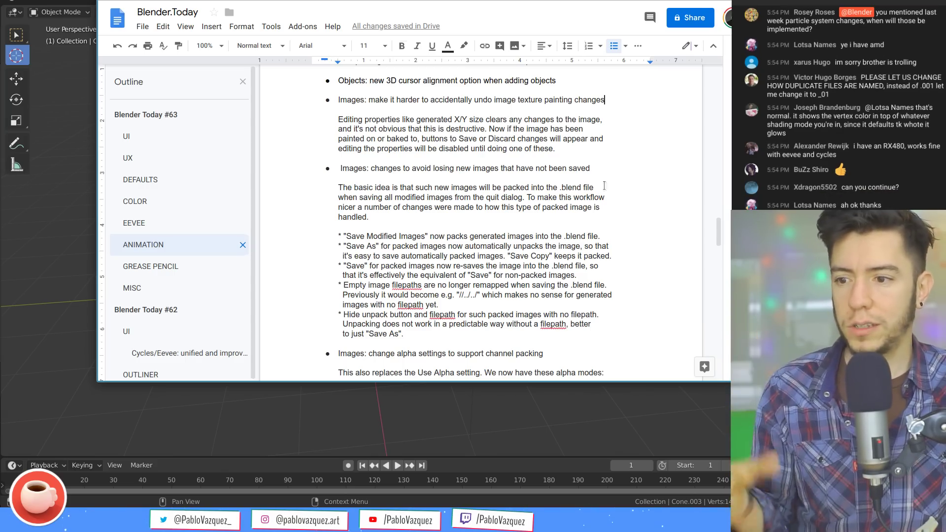
scroll(576, 164, down, 2)
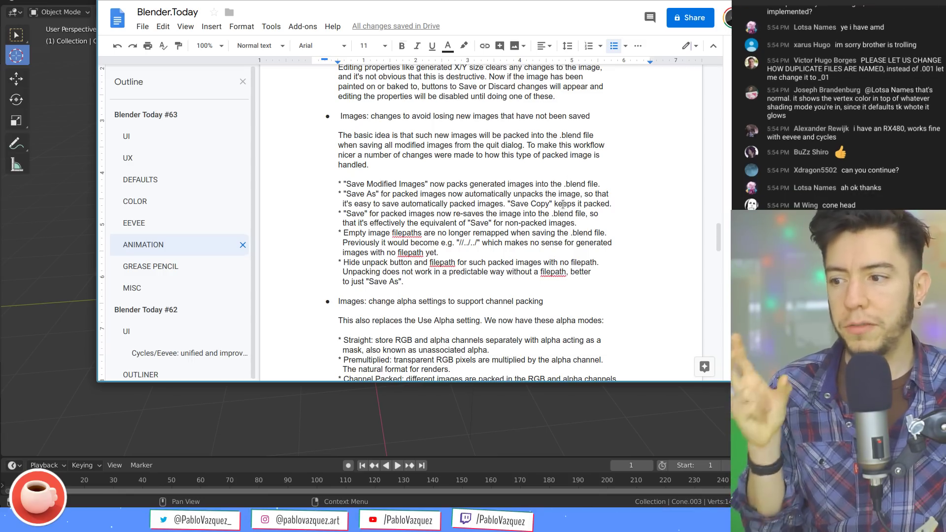
Read the Blender.Today notes on image alpha modes, sun light size, Double Sided lighting, and add-on panel order
scroll(563, 203, down, 4)
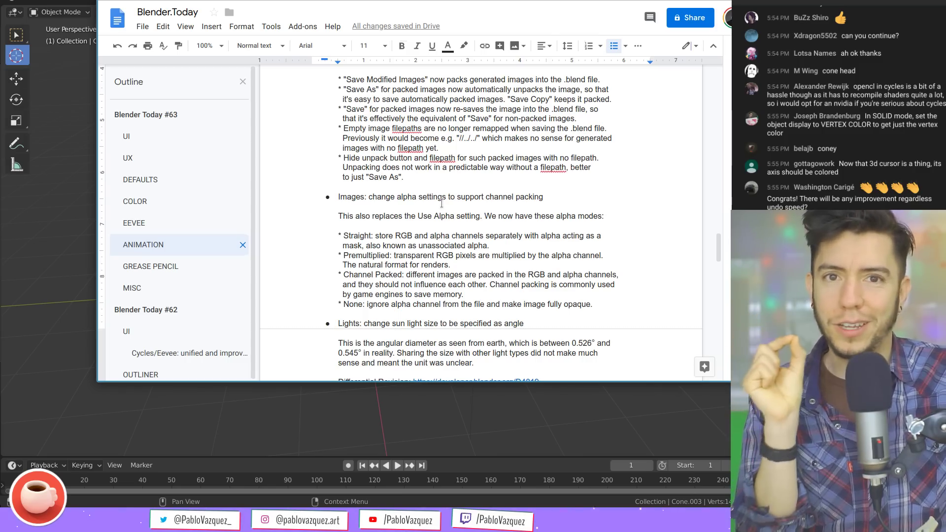
scroll(444, 213, down, 1)
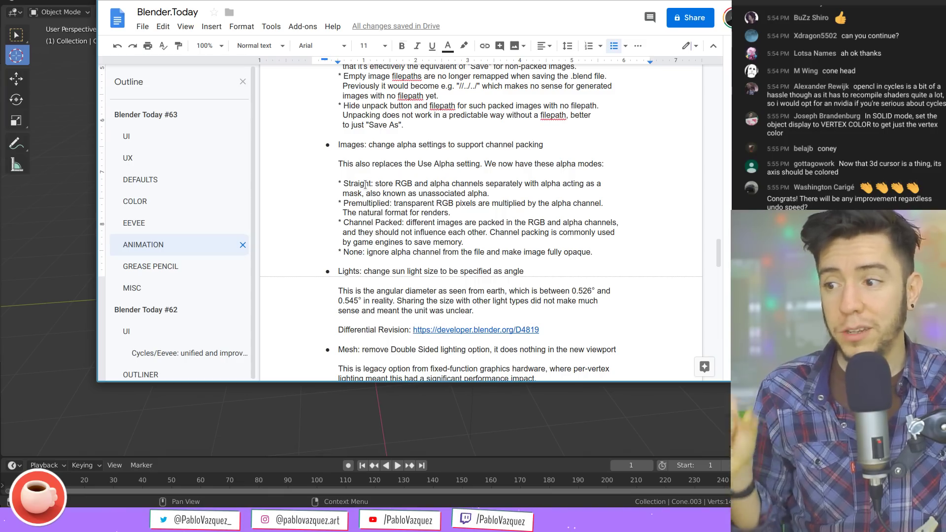
double_click(365, 184)
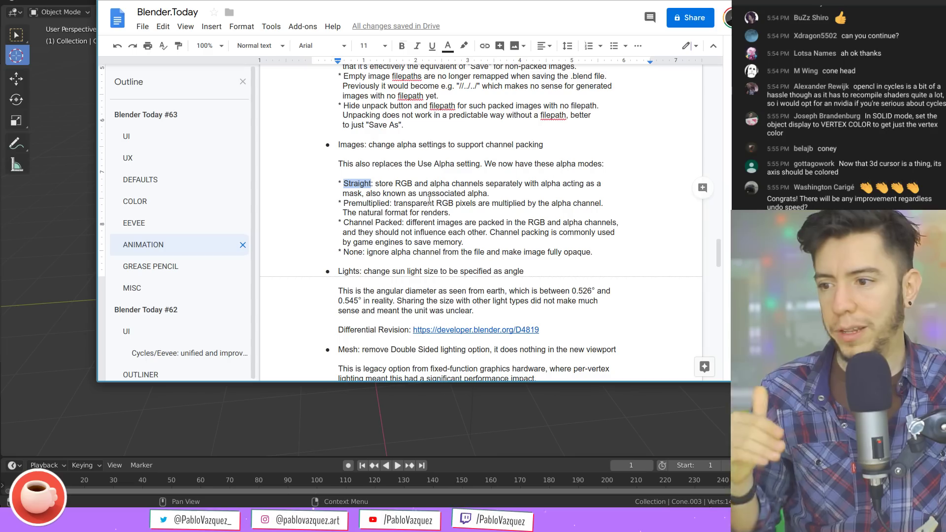
click(404, 208)
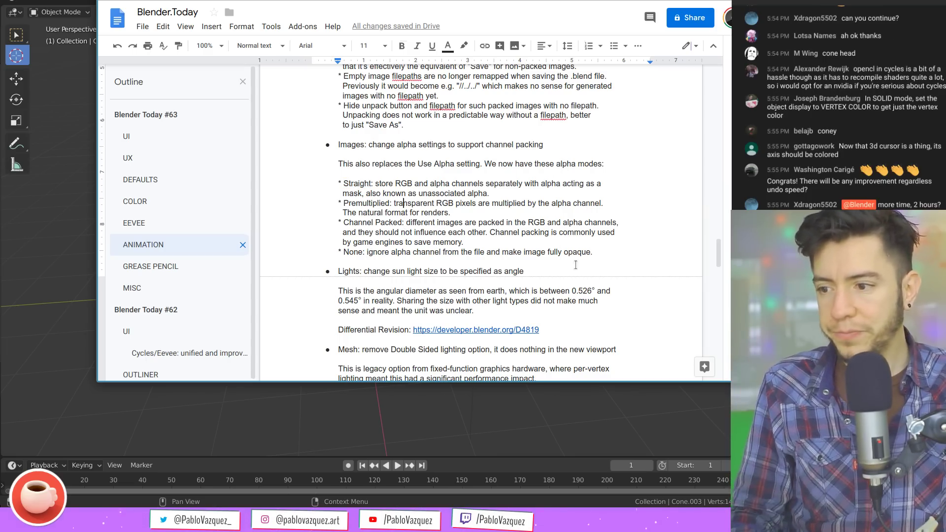
super+drag(510, 196, 511, 213)
scroll(487, 234, down, 3)
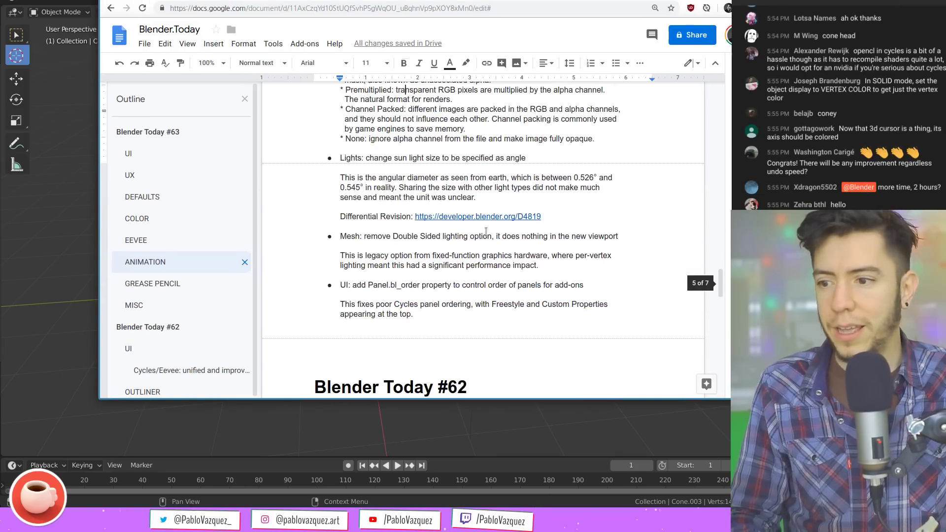
Move the Blender.Today notes out of the way and bring the cones, light and camera into view in Blender
scroll(395, 161, up, 1)
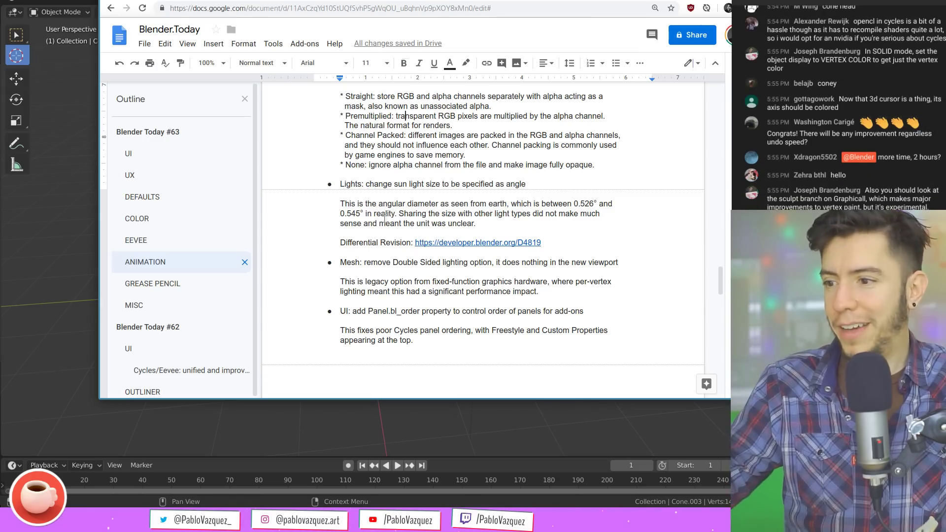
super+drag(504, 122, 436, 321)
click(496, 114)
scroll(491, 133, down, 6)
middle_drag(446, 224, 526, 192)
Try to select the light above the cones while in Object Mode
click(491, 114)
right_click(511, 116)
key(Escape)
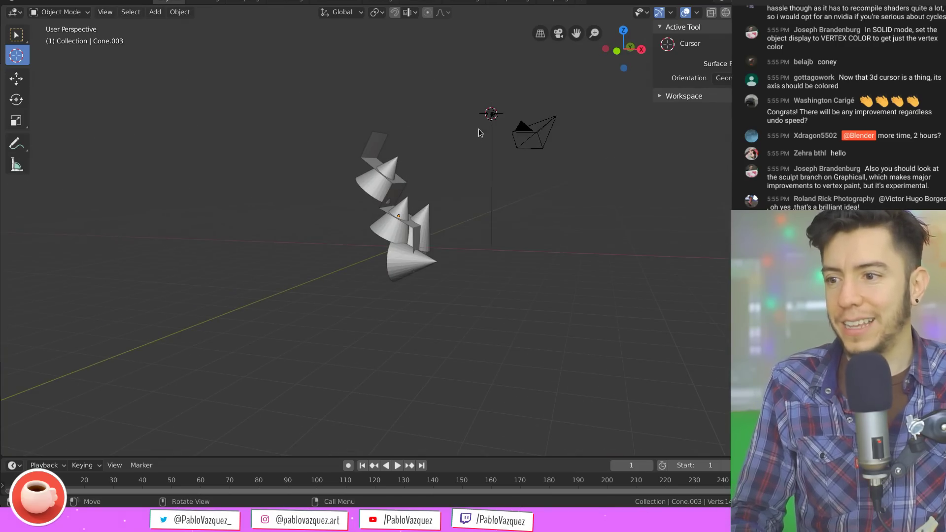
key(shift+s)
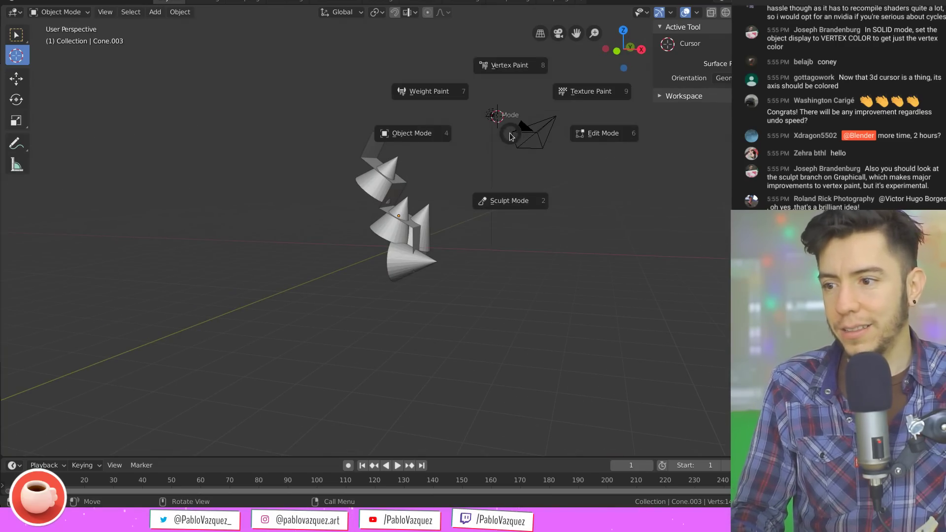
click(432, 134)
middle_drag(440, 173, 432, 159)
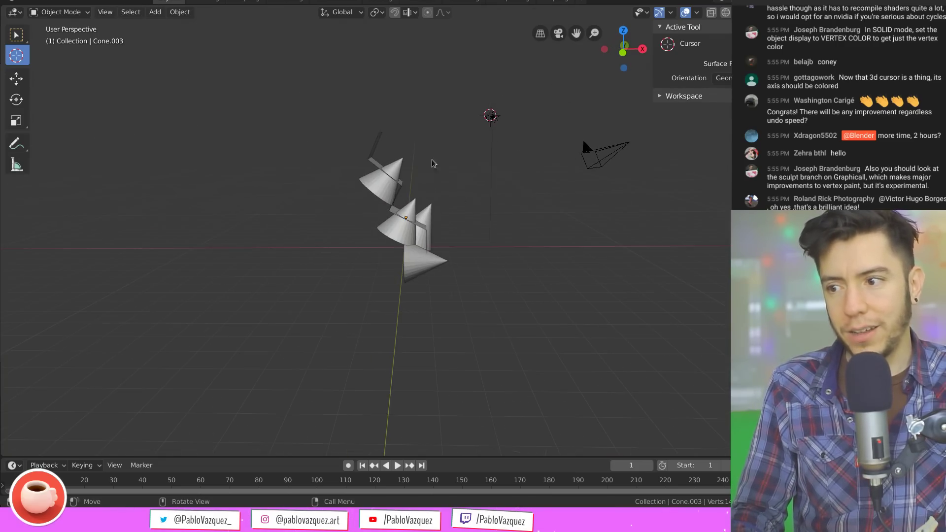
right_click(495, 120)
key(Escape)
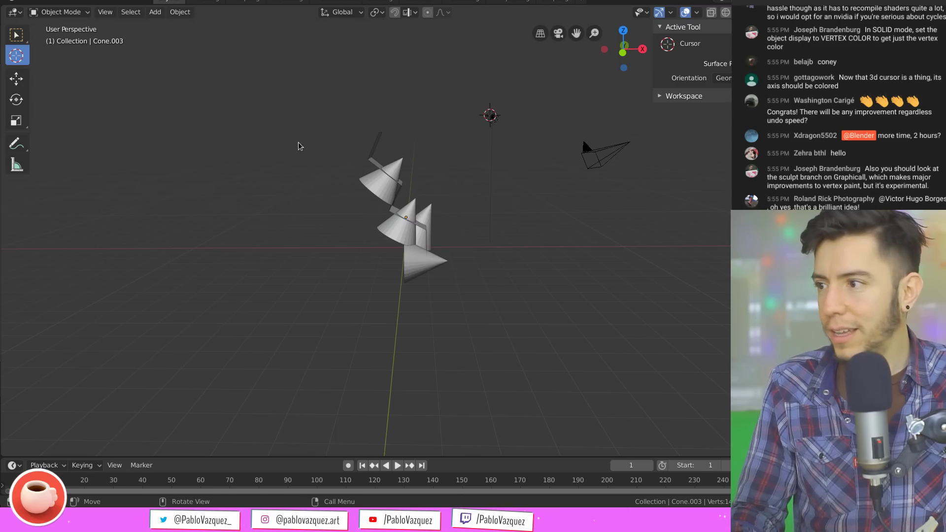
Place the 3D cursor just beside the light
shift+right_click(494, 114)
shift+right_click(535, 185)
shift+right_click(504, 123)
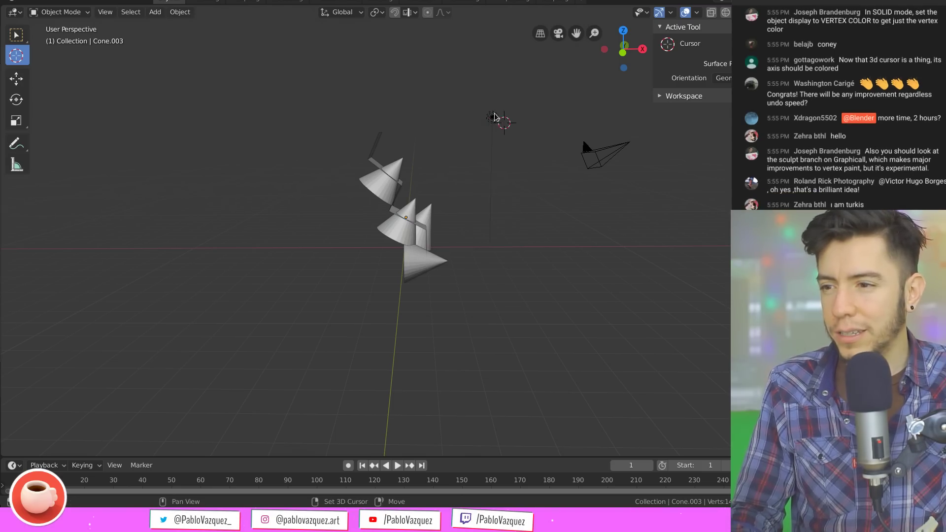
Switch to the Select Box tool and move the light about -1.43 m in X, -0.316 m in Y and 0.638 m in Z
click(494, 117)
shift+middle_drag(528, 184, 426, 205)
click(20, 35)
key(g)
click(338, 197)
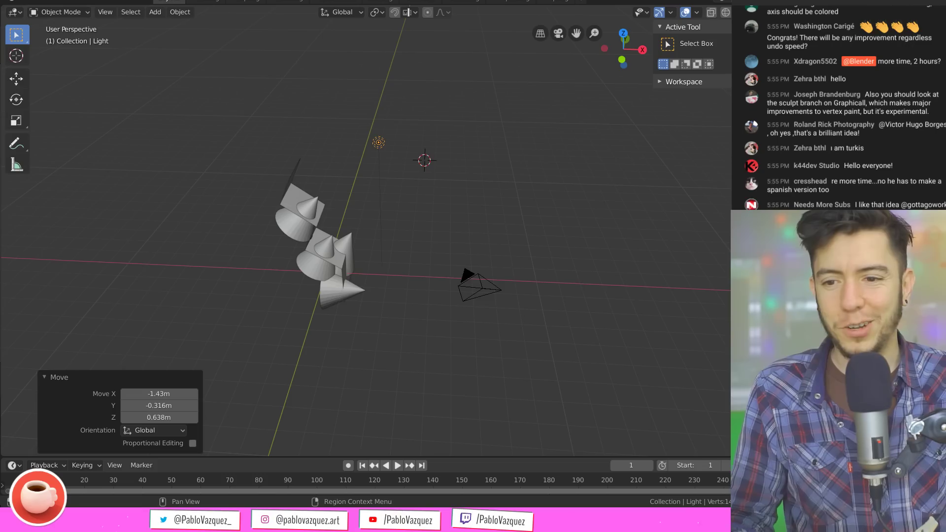
Bring the light's data properties into view and change the light type from Point to Sun to show its Angle setting
drag(783, 346, 711, 347)
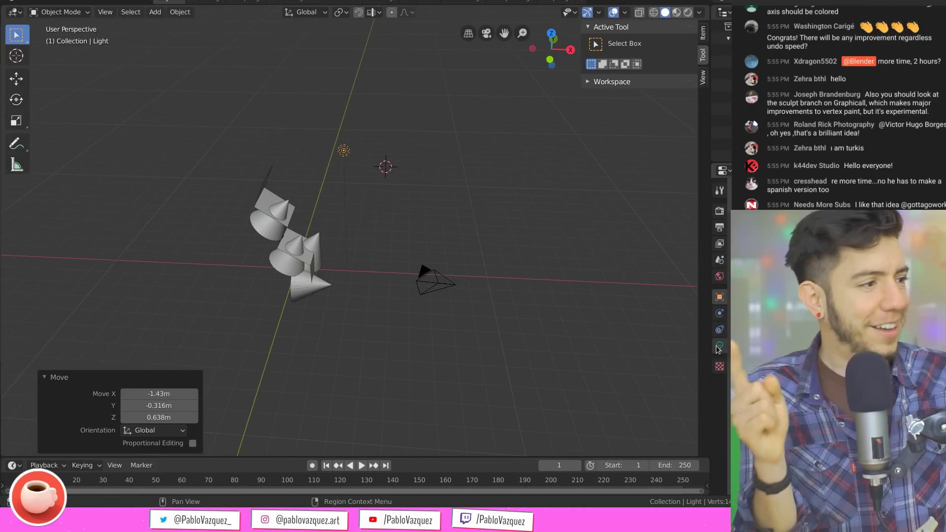
super+drag(878, 217, 659, 226)
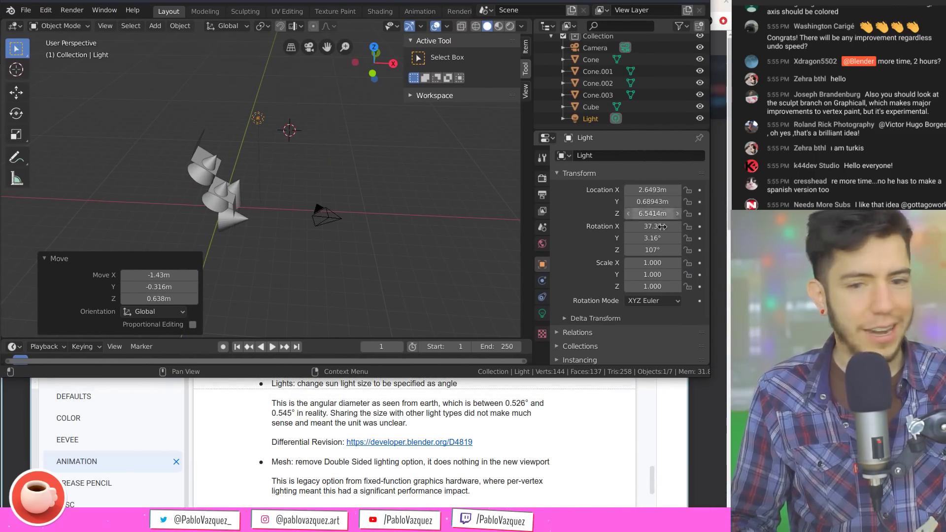
click(543, 313)
click(610, 204)
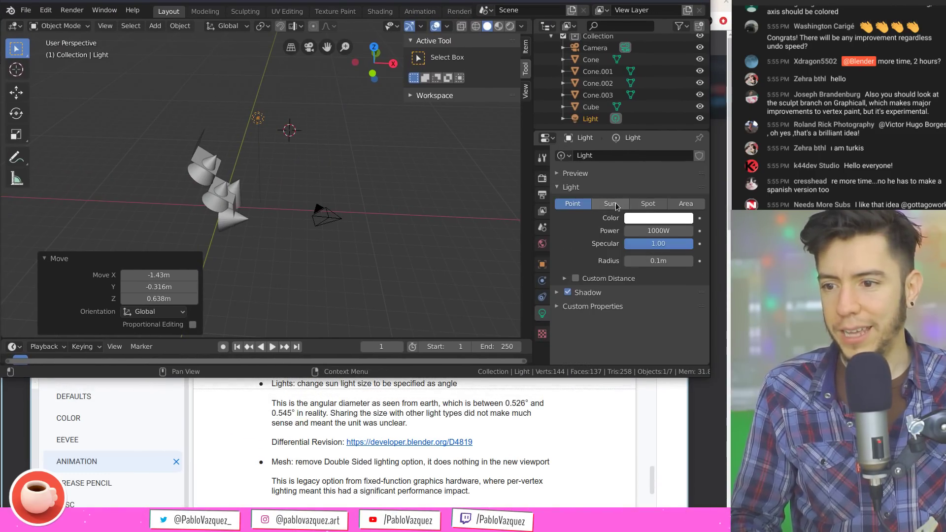
super+middle_drag(674, 327, 686, 459)
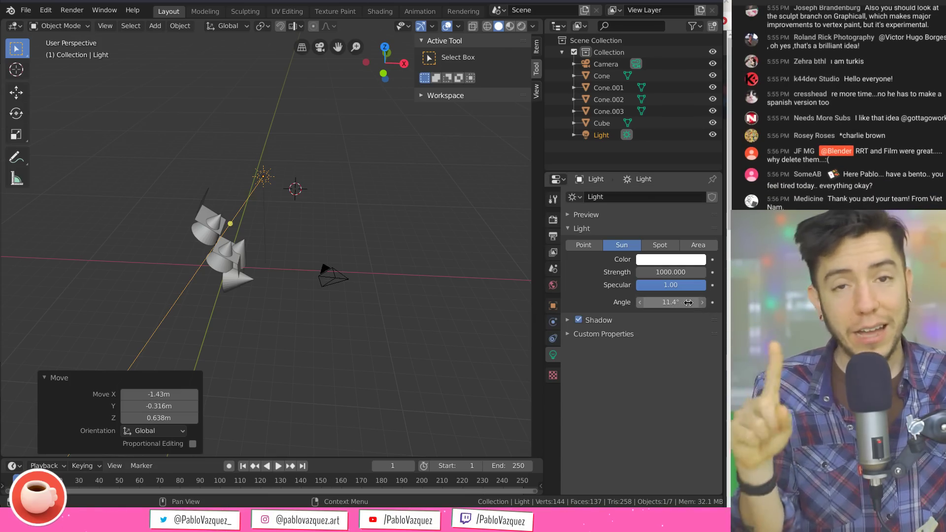
middle_drag(340, 225, 324, 223)
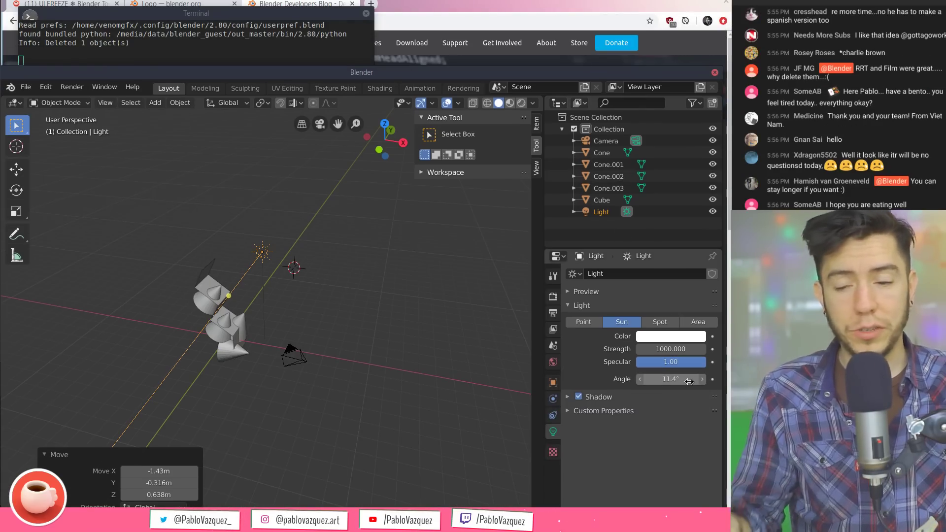
Return to the Blender.Today notes in Google Docs and read the items on Double Sided lighting and add-on panel order
alt+drag(441, 182, 455, 362)
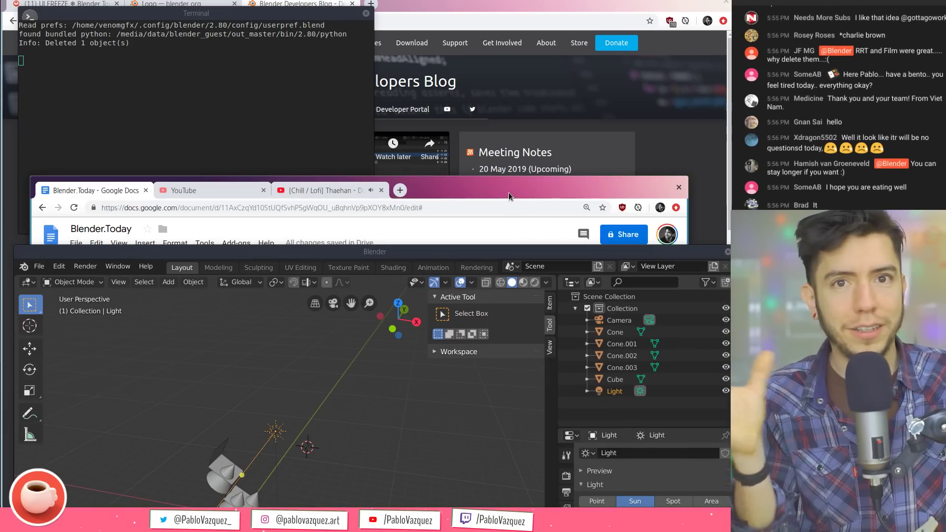
alt+drag(508, 218, 511, 75)
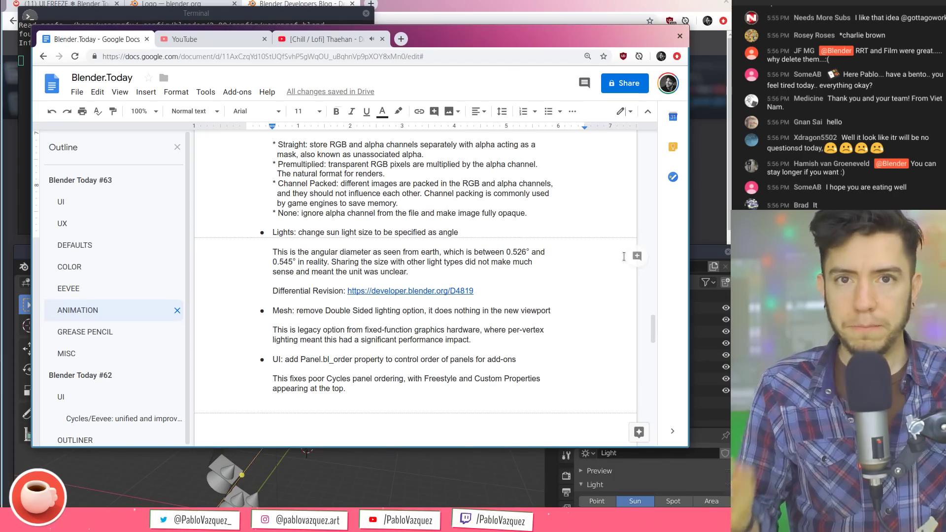
scroll(535, 301, down, 2)
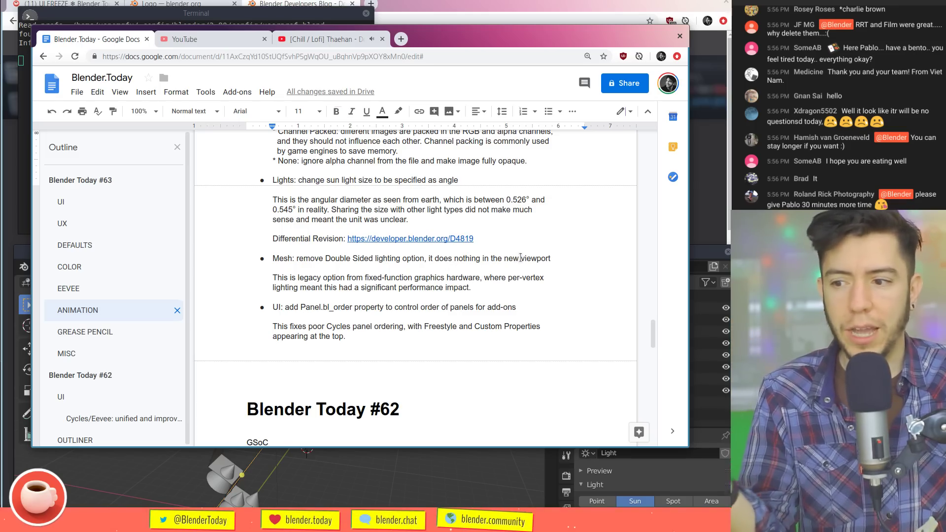
scroll(521, 257, down, 2)
scroll(310, 318, up, 2)
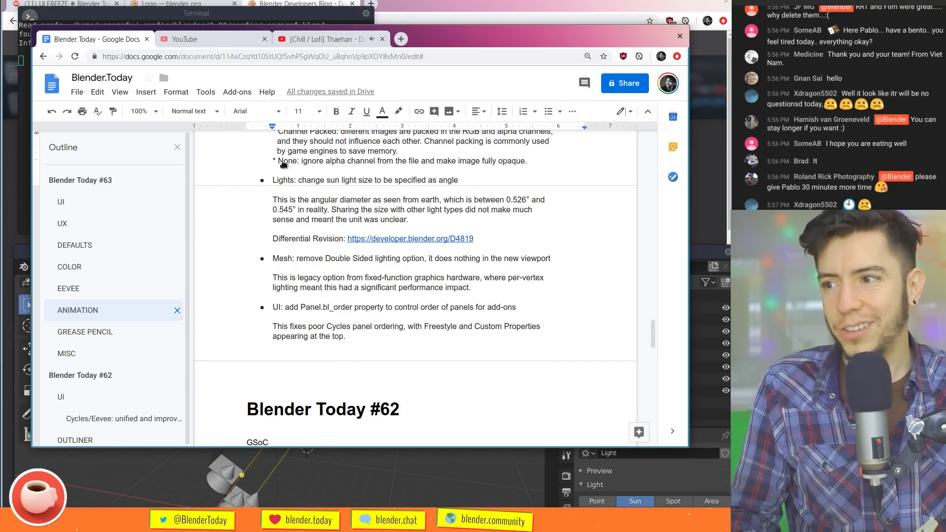
Clear the notes window out of the way and close Blender without saving the file
super+drag(285, 165, 945, 172)
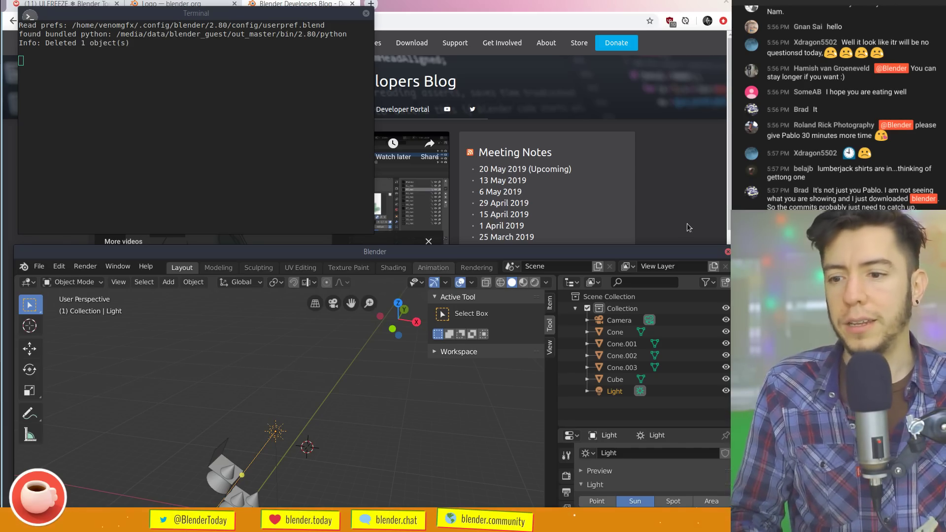
click(728, 251)
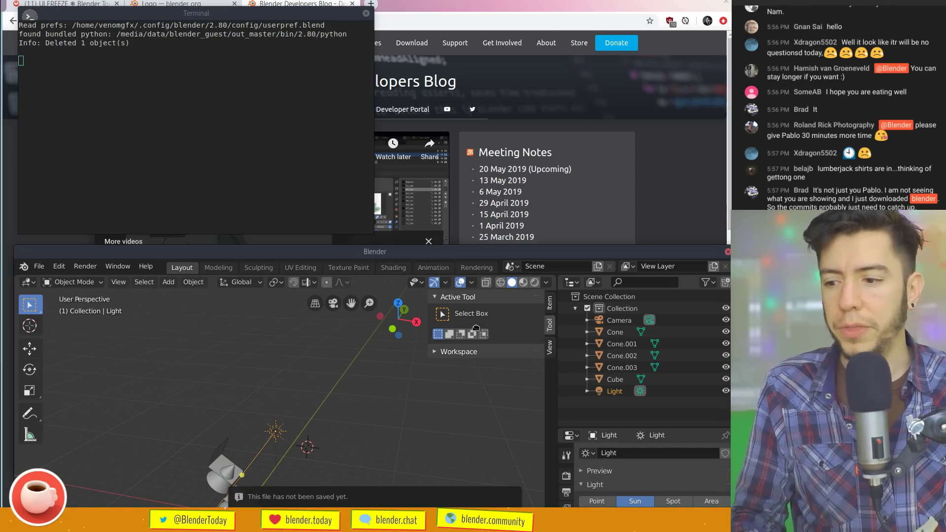
alt+drag(454, 460, 466, 326)
key(d)
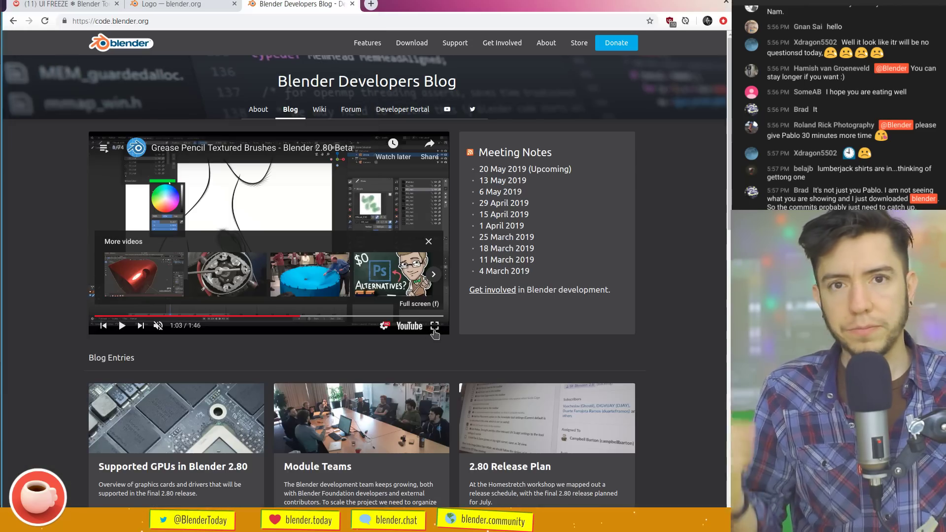
Show the UI FREEZE Blender Today Live #63 post in the browser at a smaller page zoom and go to its comments
click(96, 7)
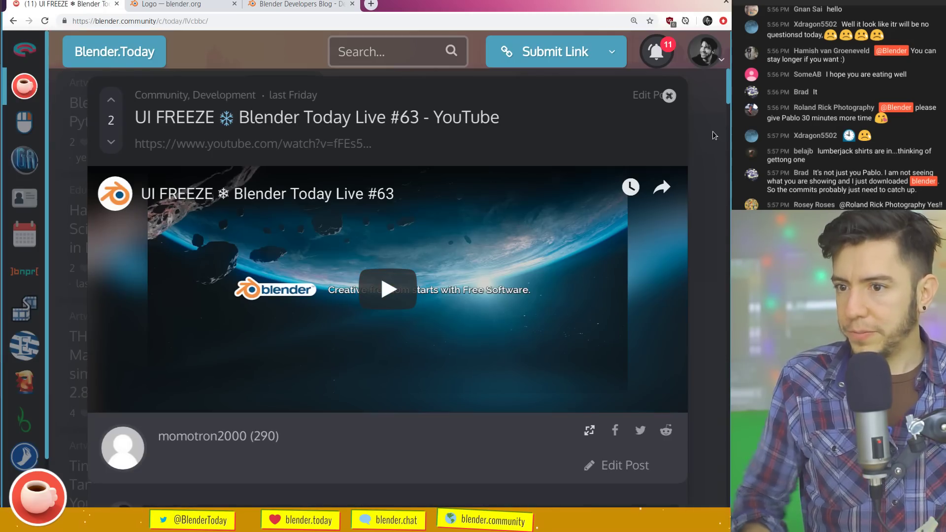
key(ctrl+minus)
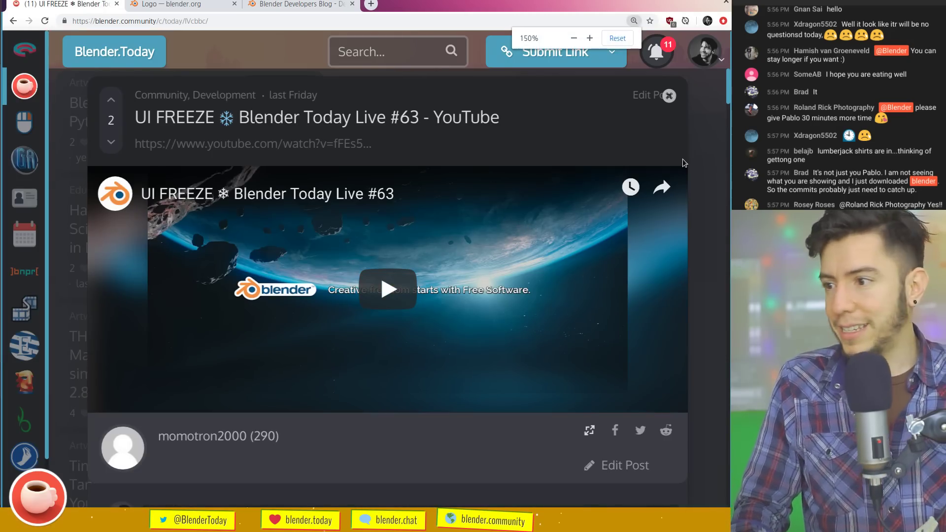
scroll(345, 276, down, 5)
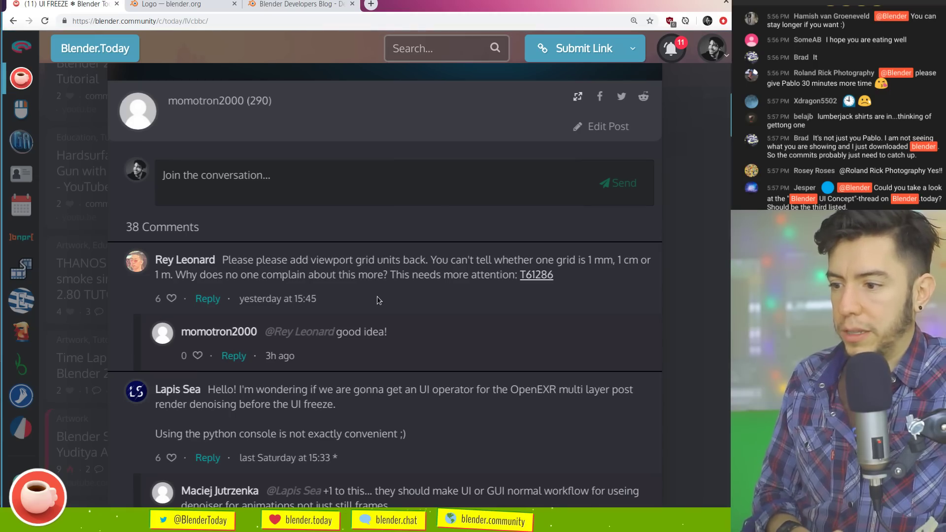
Open the linked task T61286 on viewport grid units and read its description, related patches and discussion
click(537, 274)
click(182, 5)
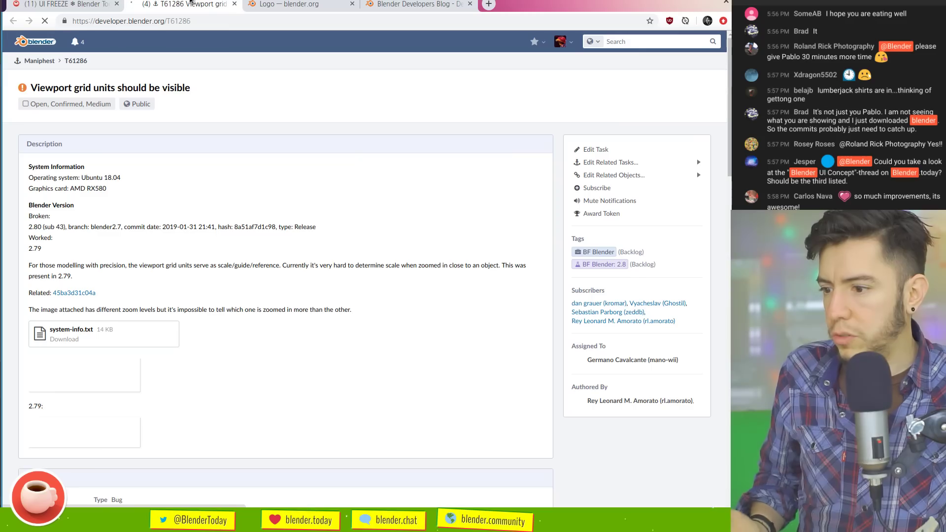
scroll(348, 291, down, 2)
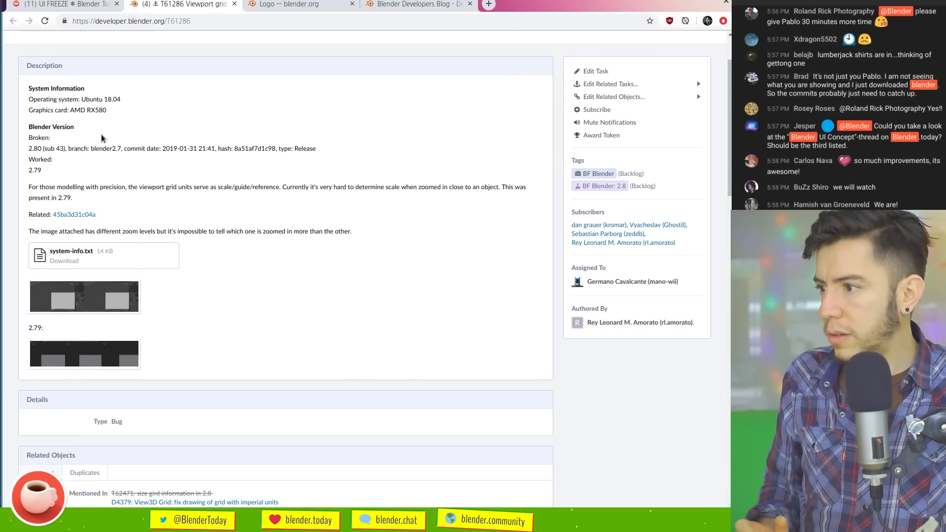
scroll(204, 223, down, 4)
scroll(204, 222, down, 3)
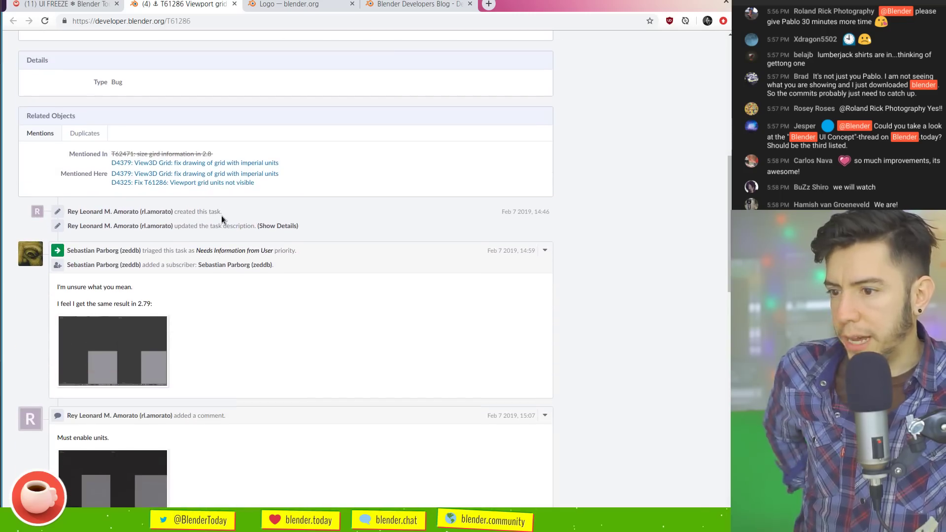
scroll(220, 215, down, 10)
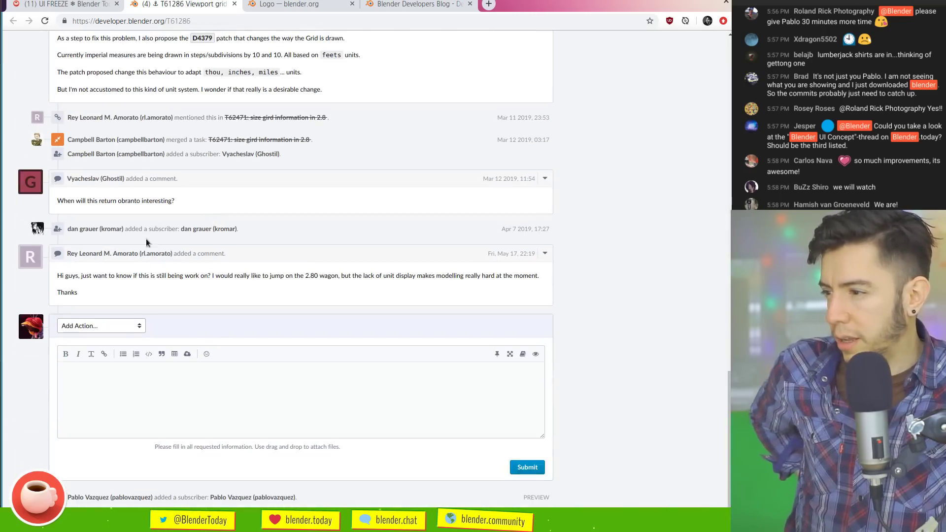
mouse_move(209, 228)
scroll(238, 144, up, 3)
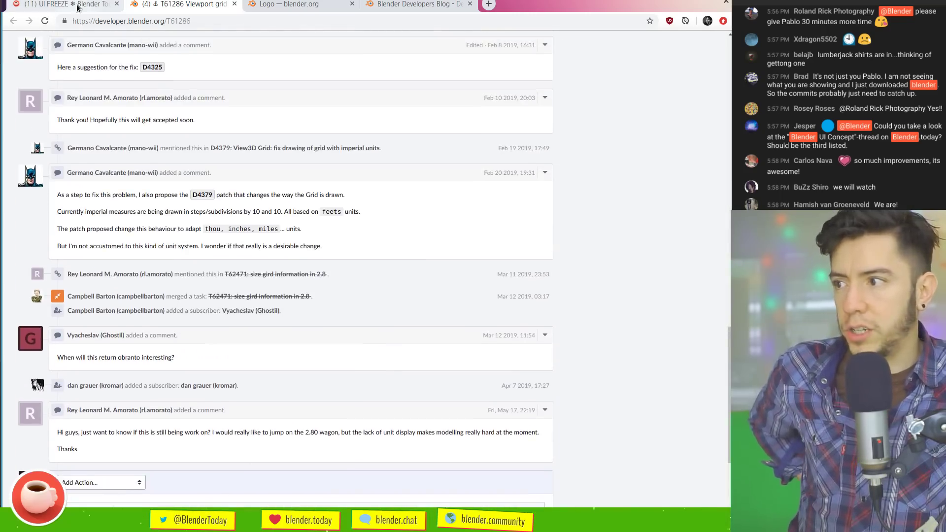
Return to the Blender Today Live #63 comments and like the one requesting viewport grid units
click(74, 5)
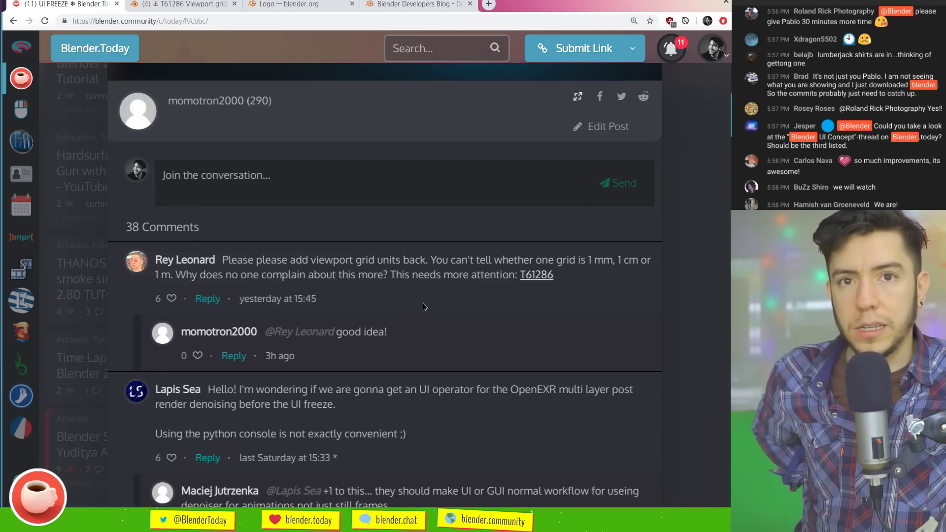
scroll(422, 303, down, 2)
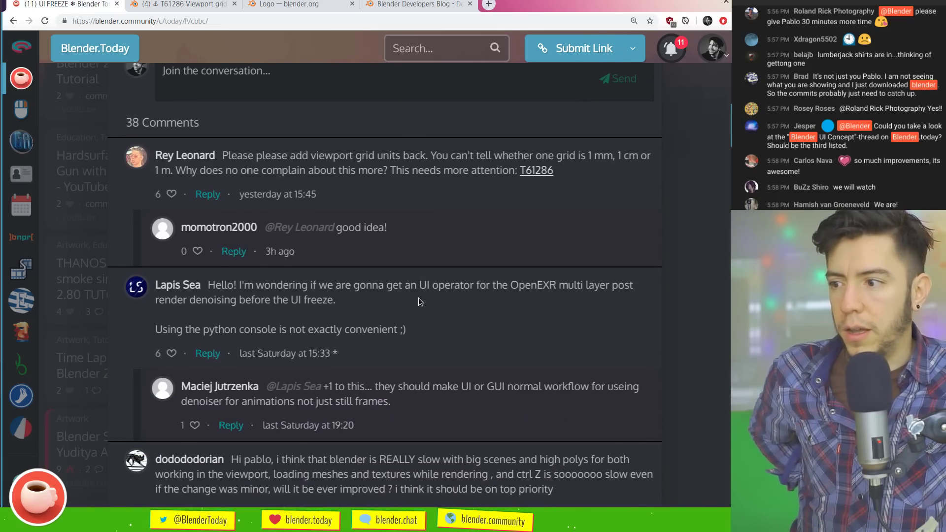
click(171, 193)
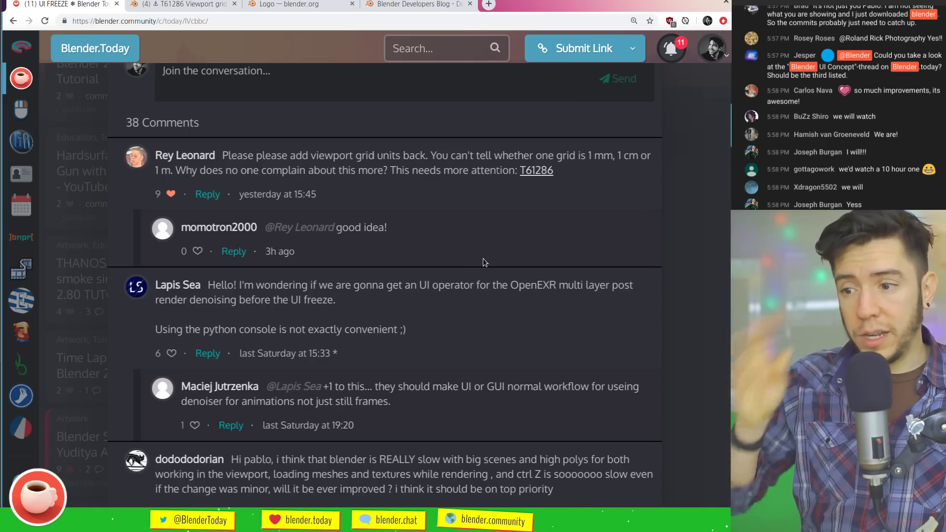
Read the comments on a multilayer EXR denoising operator, slow big scenes and undo, and the replaced Blender icon
scroll(482, 261, down, 2)
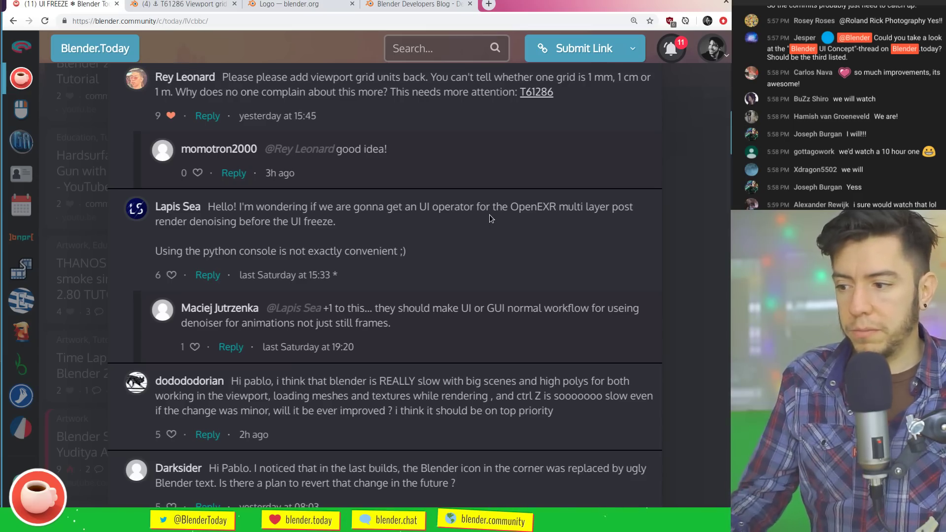
scroll(495, 232, down, 2)
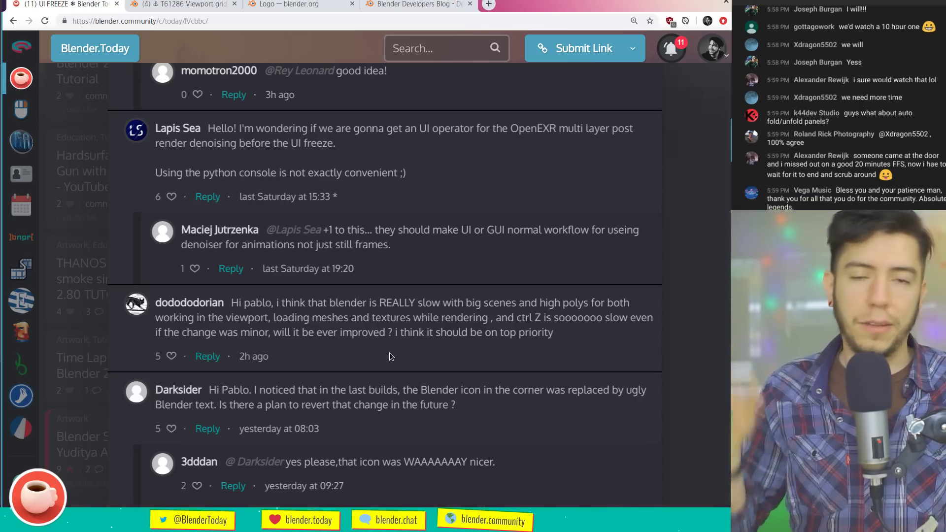
scroll(389, 353, down, 1)
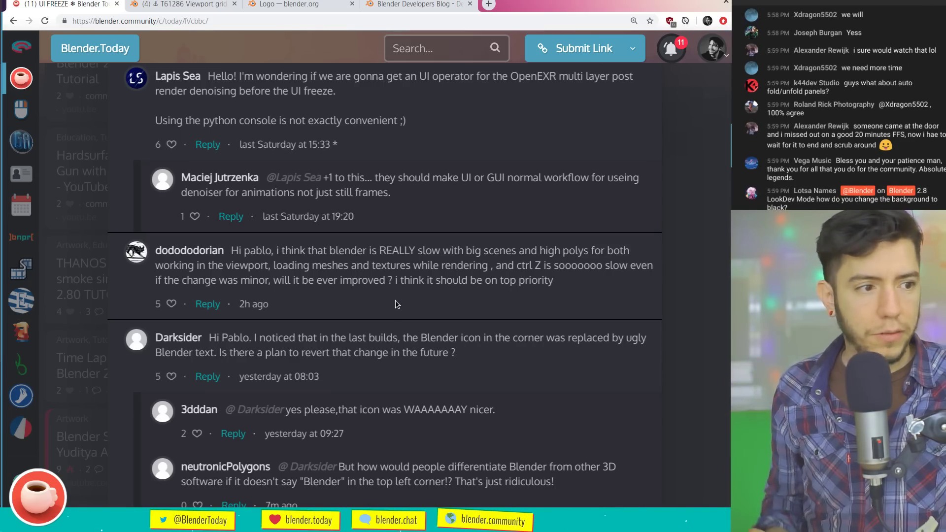
scroll(395, 301, down, 1)
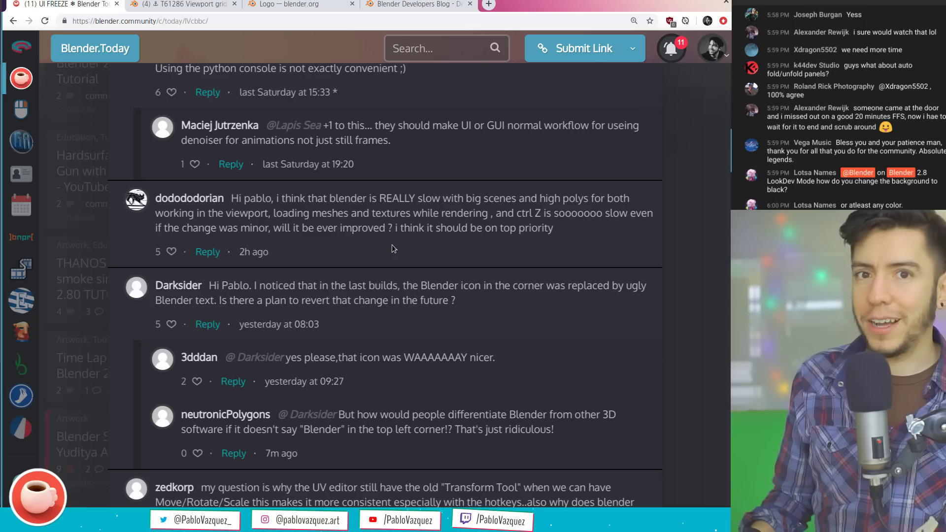
scroll(392, 248, down, 1)
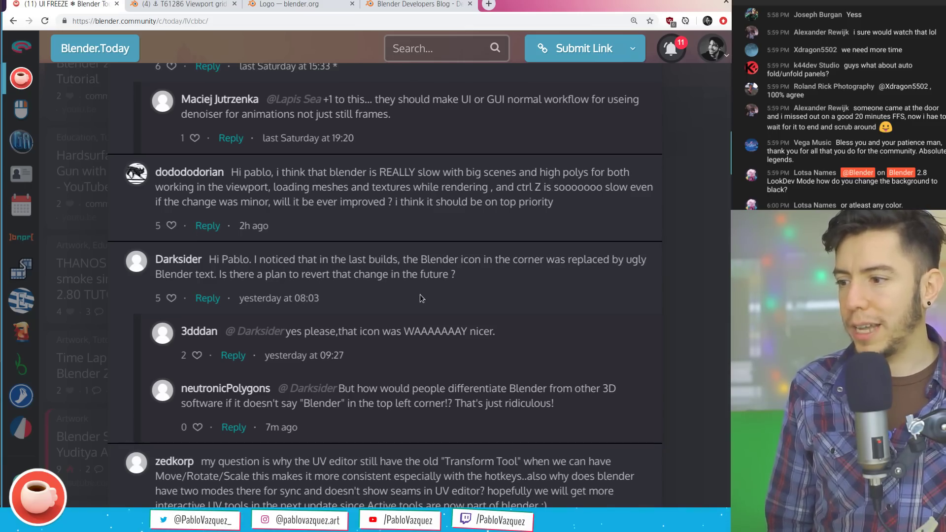
Read the comments on UV editor transform tools, ambient occlusion vertex colour baking and face groups, and motion tracking and CGI armies
scroll(419, 299, down, 4)
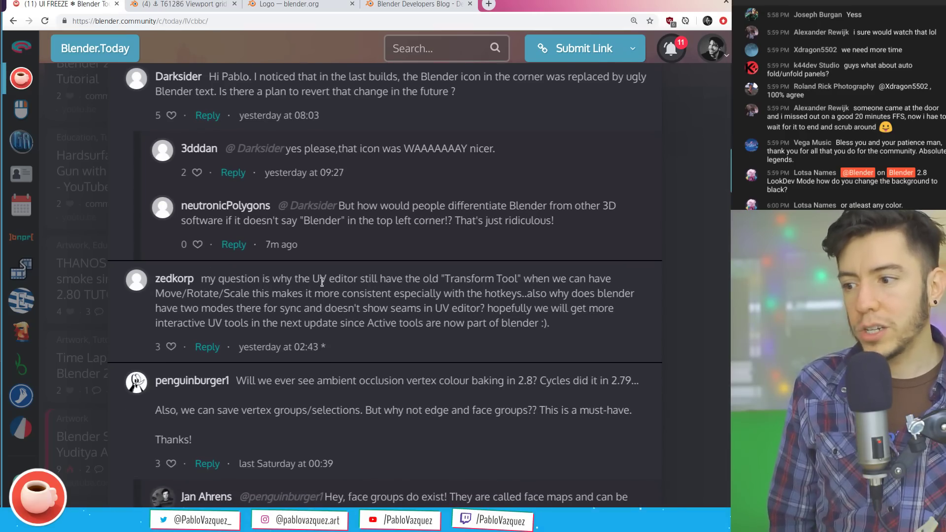
scroll(344, 292, down, 1)
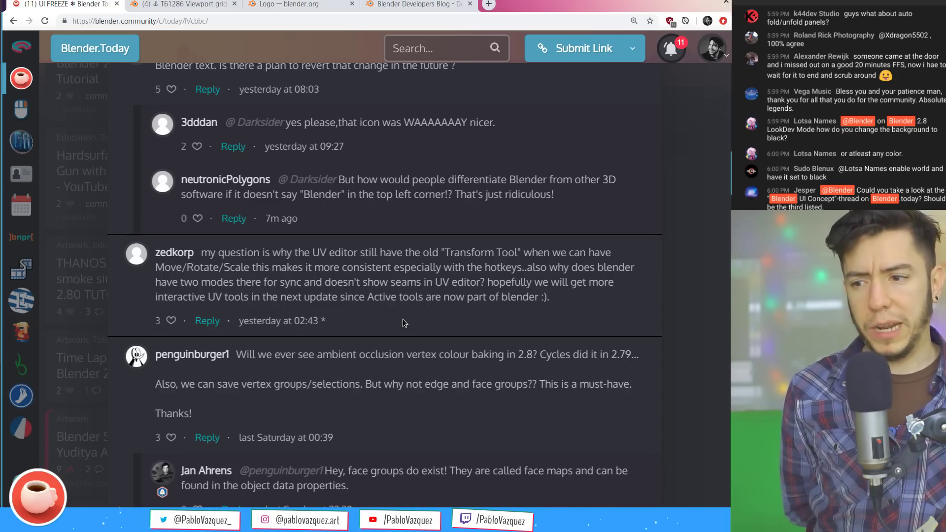
scroll(408, 287, down, 1)
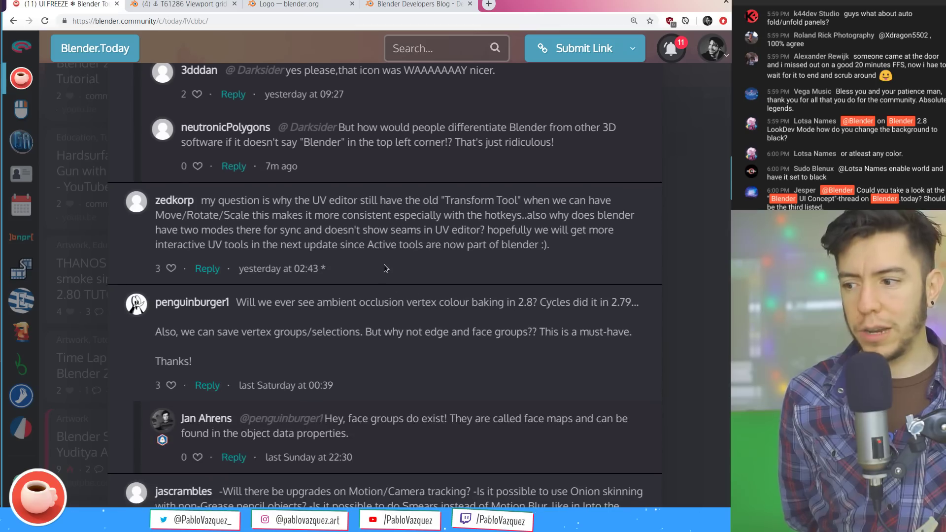
scroll(399, 282, down, 2)
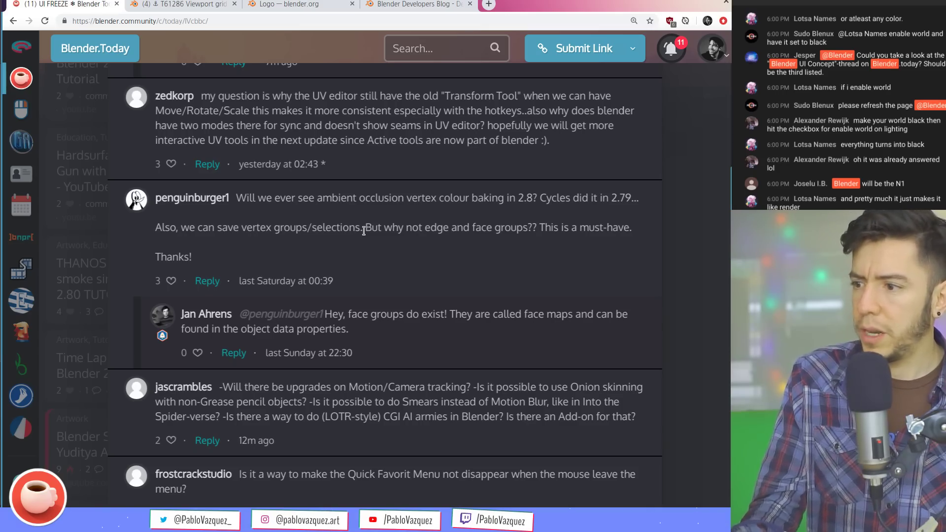
scroll(357, 222, down, 1)
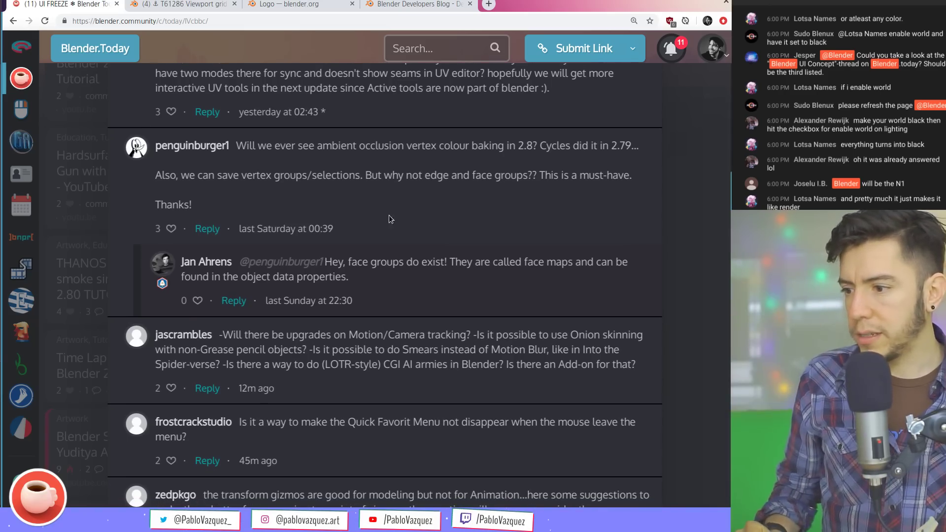
scroll(391, 302, down, 2)
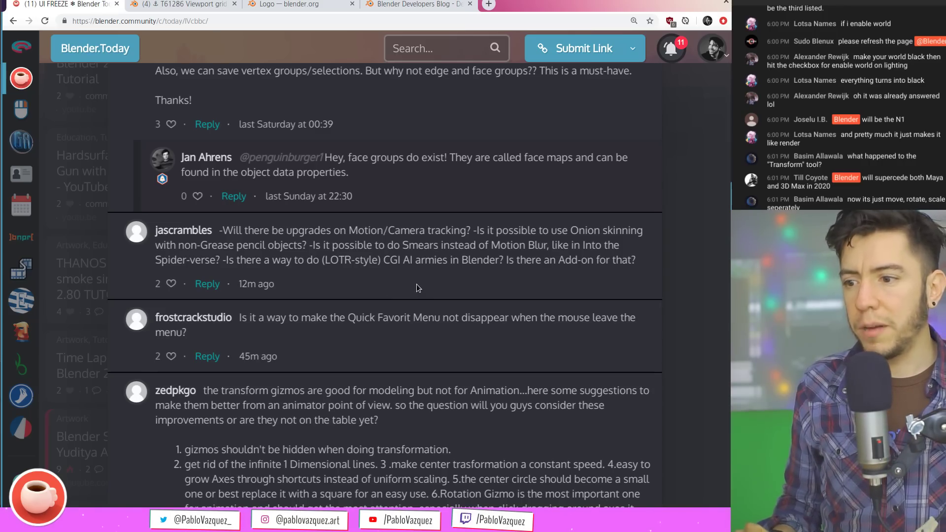
Search the web in a new browser tab for "crowdsim 3d blender" and open the CrowdSim3D add-on website
key(ctrl+t)
text(cro)
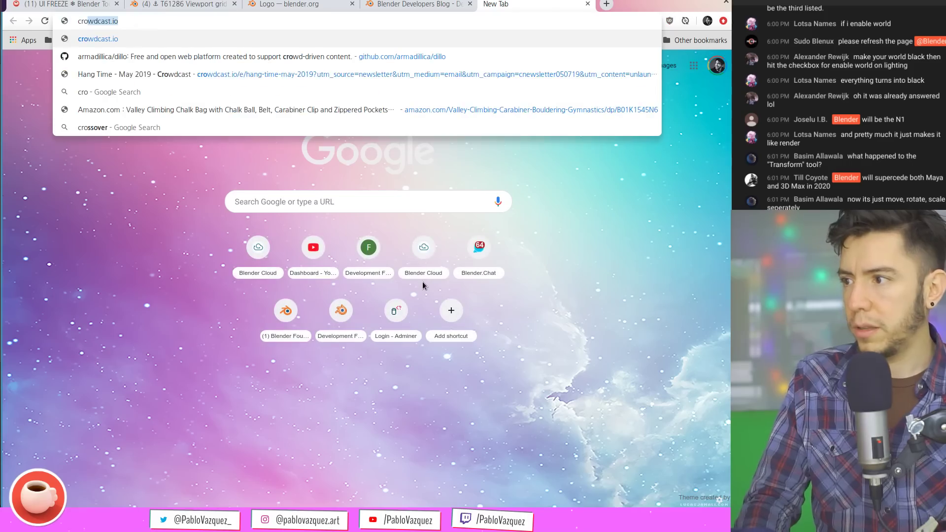
text(wdsim 3d blender)
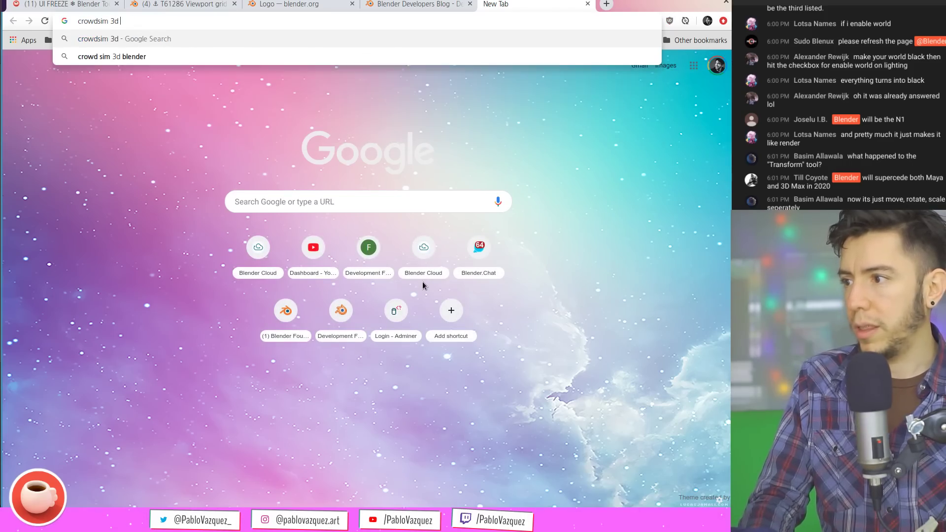
key(Return)
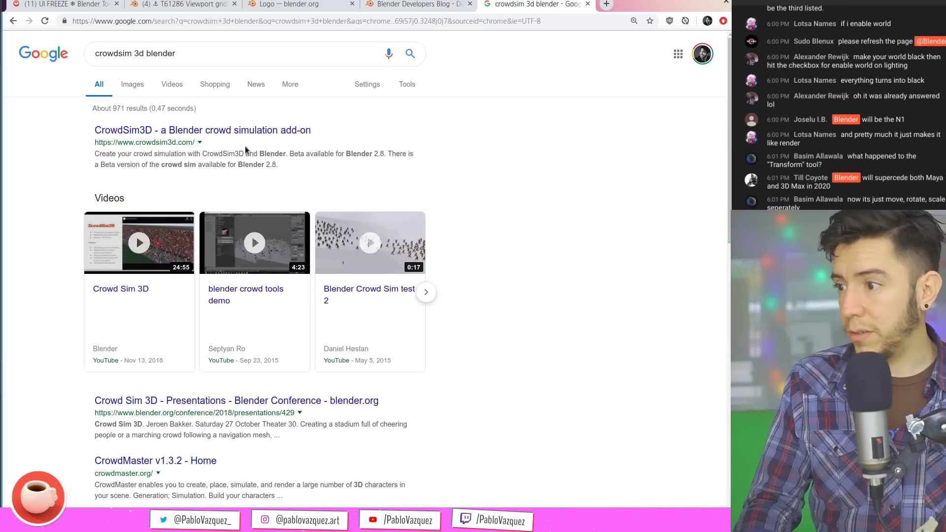
click(238, 130)
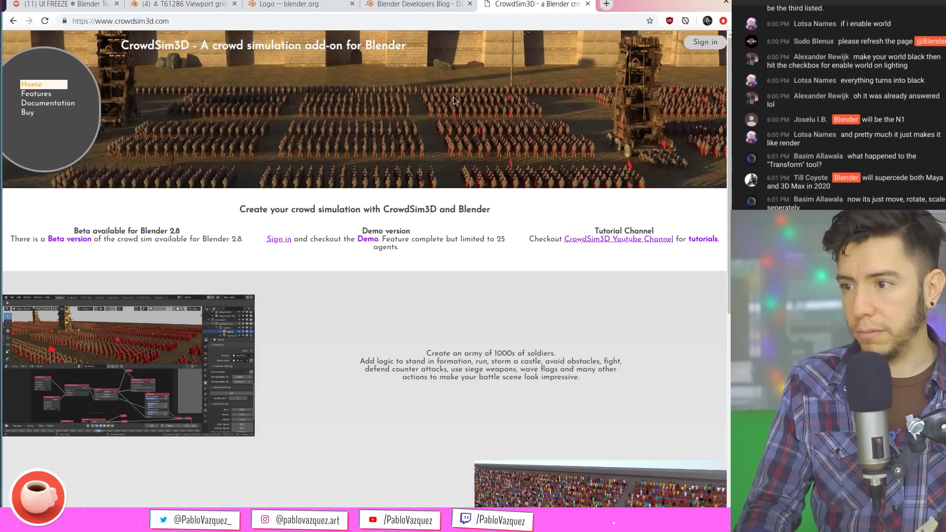
Examine the CrowdSim3D home page at a larger page zoom, covering the army and stadium crowd examples and the Blender 2.8 beta information
scroll(304, 306, down, 7)
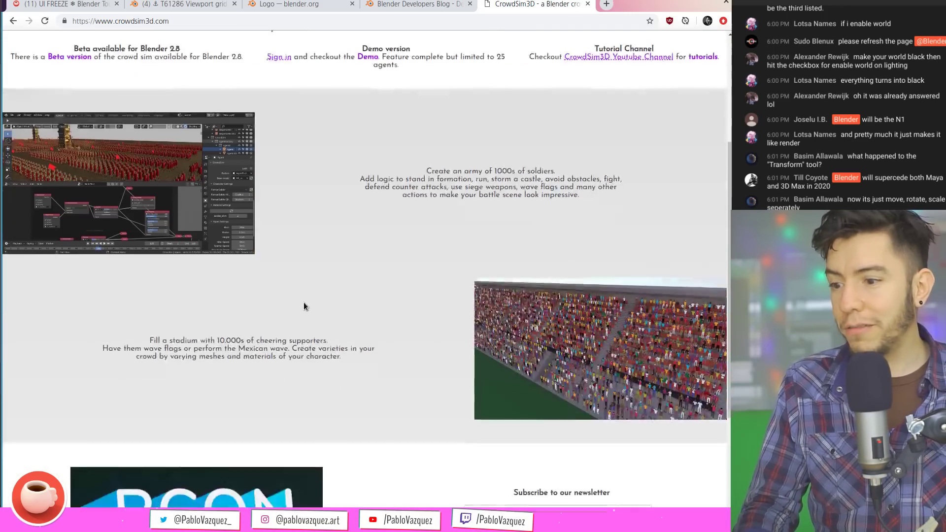
scroll(419, 241, up, 4)
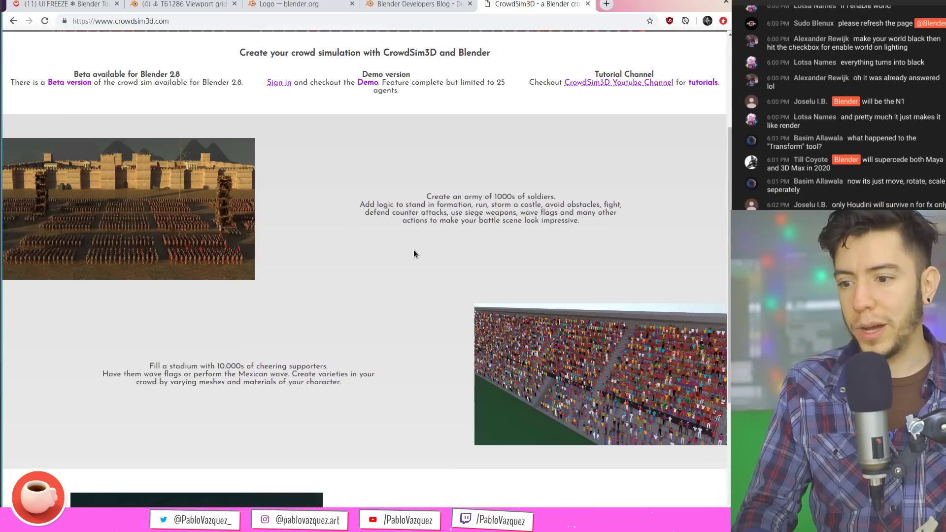
ctrl+scroll(409, 251, up, 1)
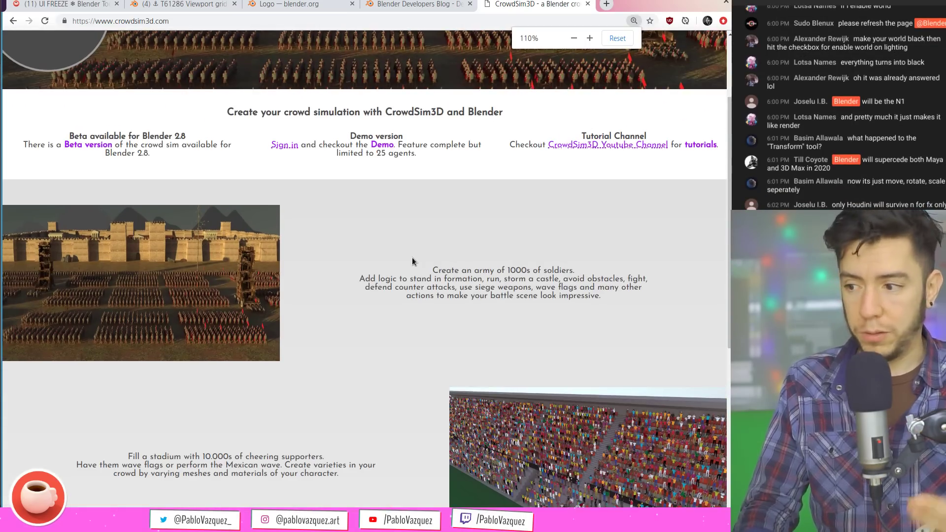
ctrl+scroll(412, 257, up, 1)
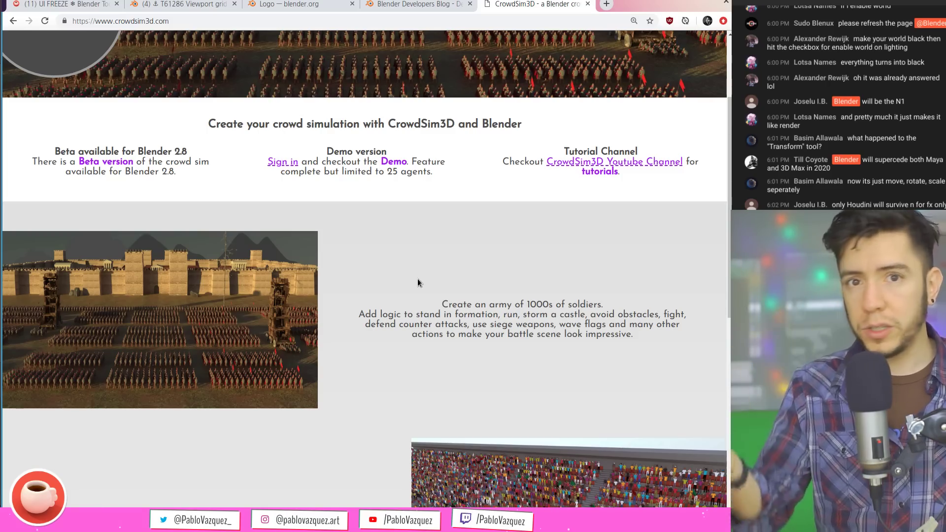
scroll(415, 284, up, 2)
scroll(401, 374, down, 2)
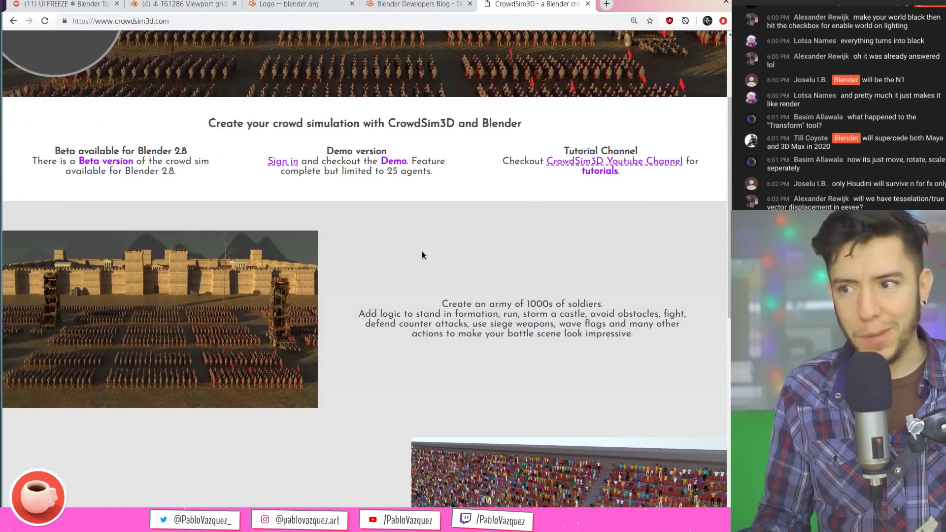
scroll(420, 241, up, 1)
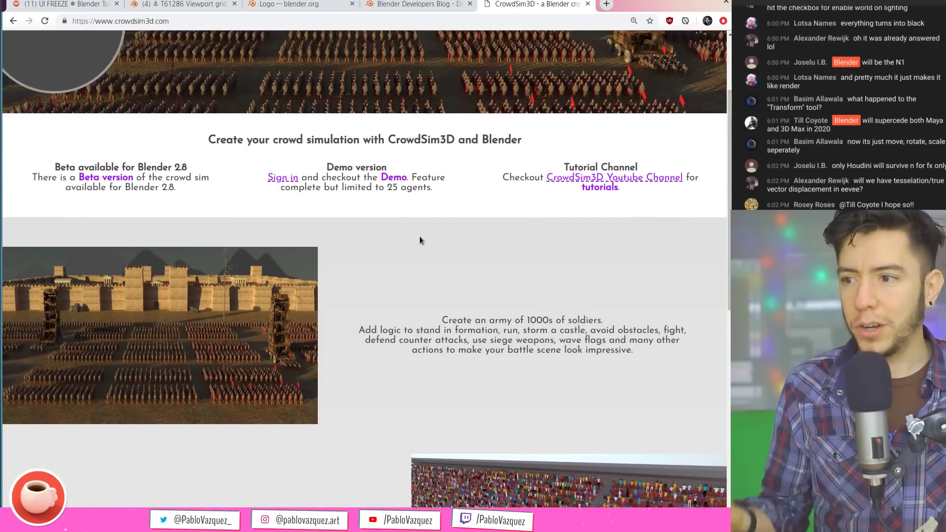
scroll(419, 241, up, 3)
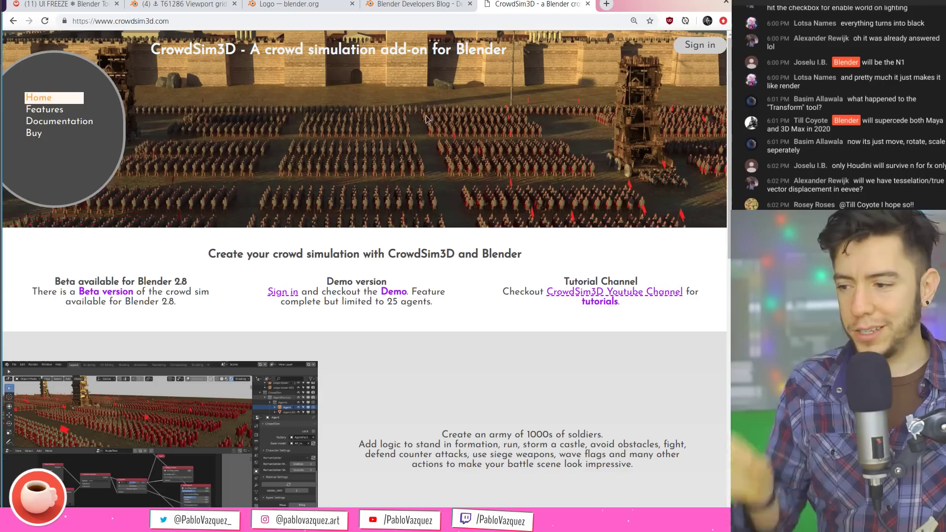
click(446, 7)
click(536, 5)
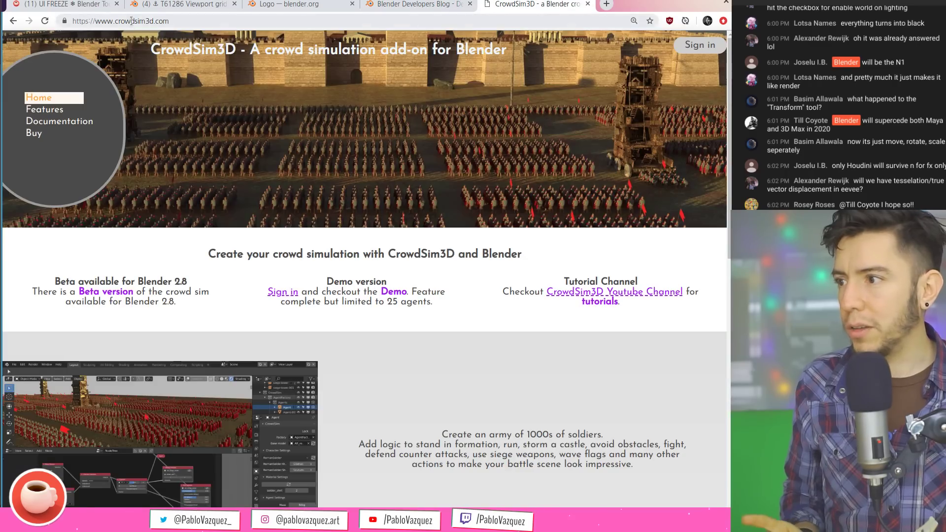
Return to the Blender Today Live #63 comments and read the ones on the Quick Favorites menu and transform gizmos for animation
click(89, 5)
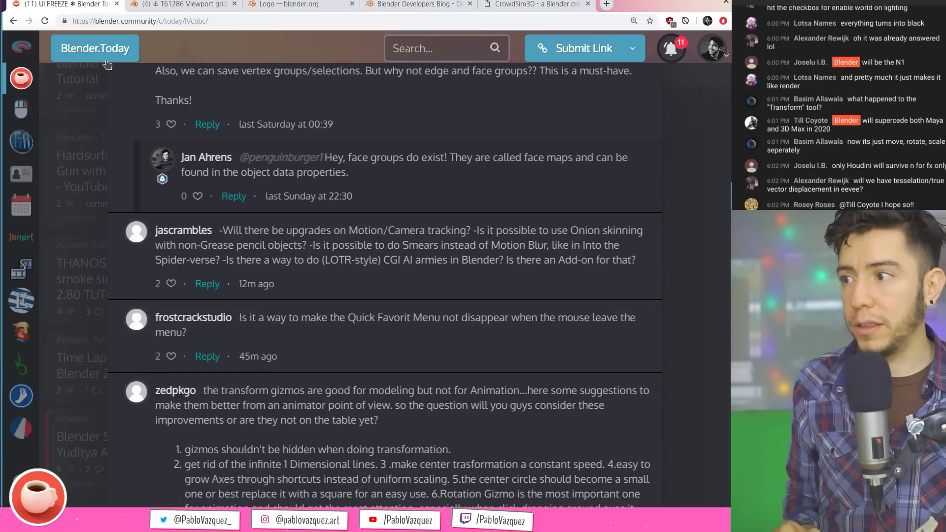
click(525, 6)
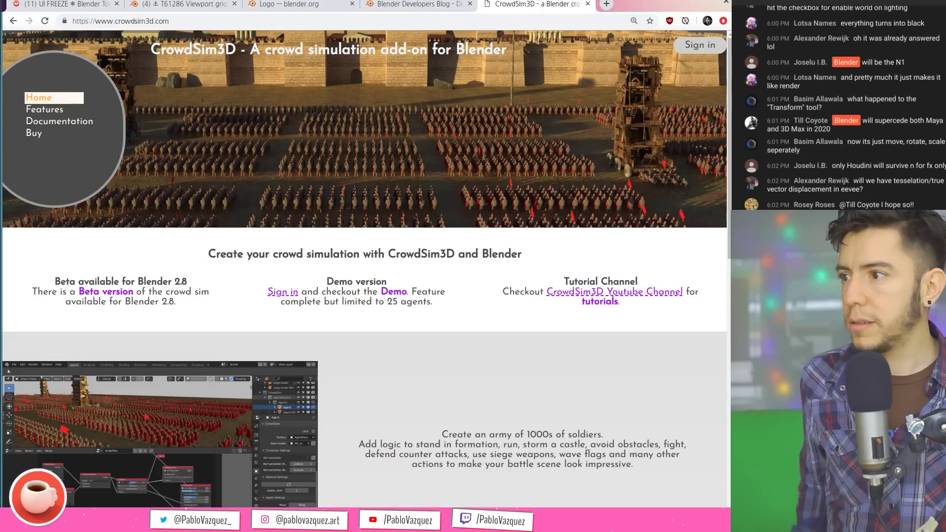
click(82, 6)
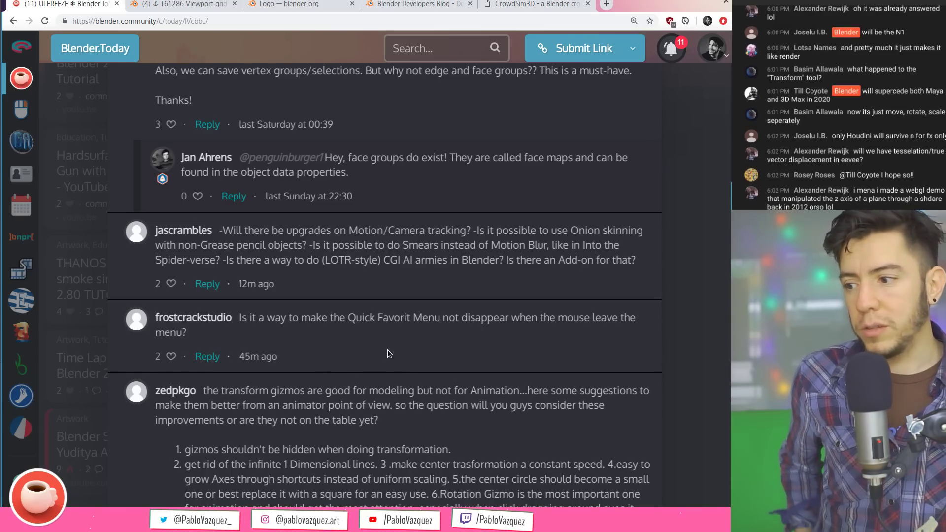
scroll(388, 350, down, 3)
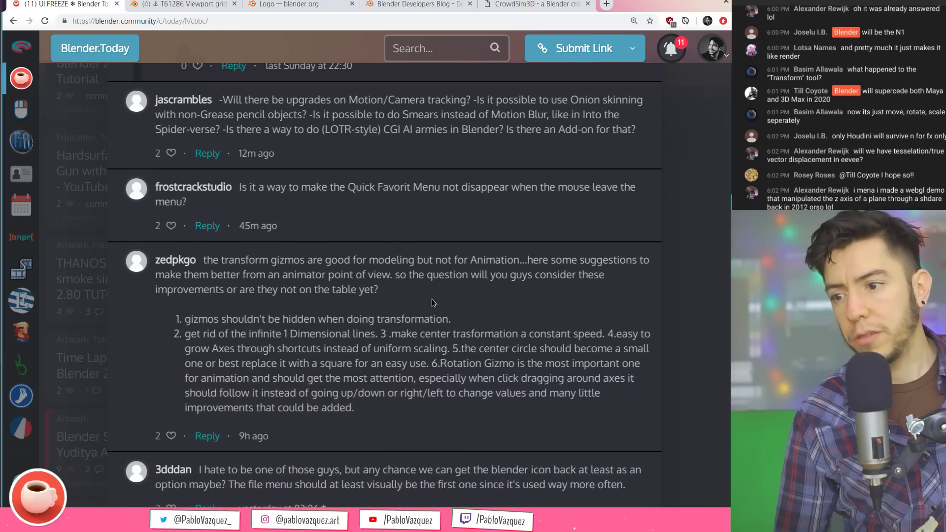
scroll(432, 299, down, 2)
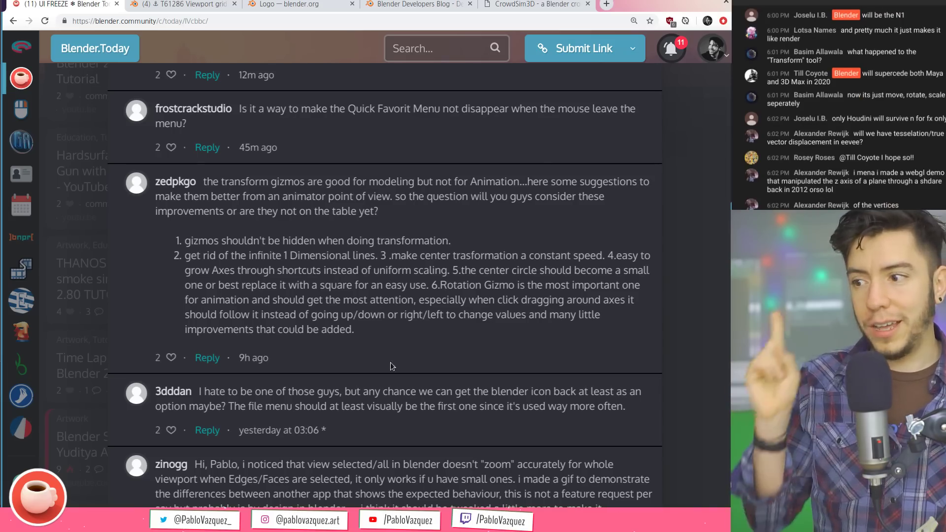
scroll(388, 359, down, 1)
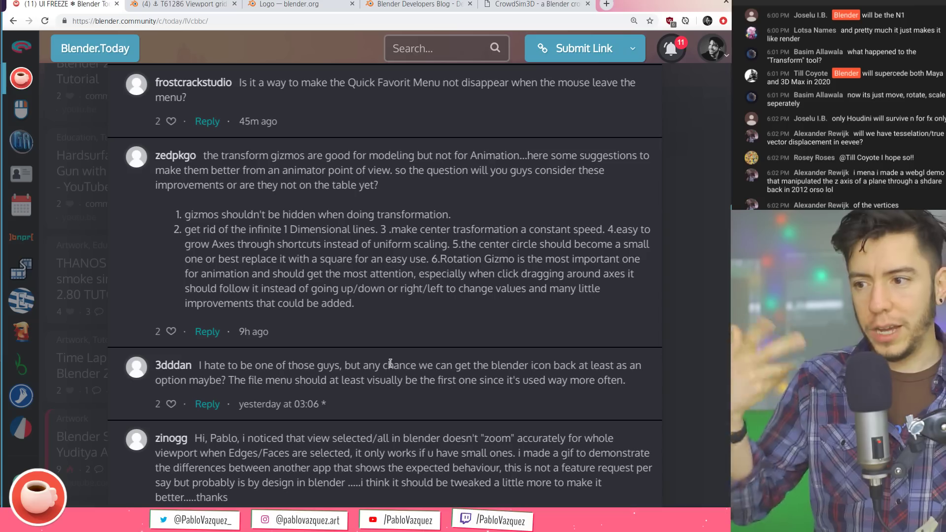
scroll(388, 365, down, 2)
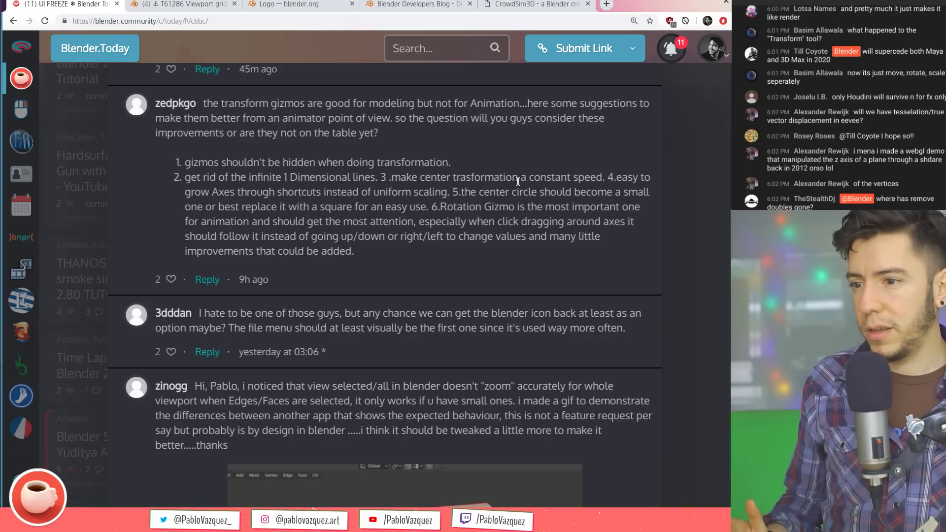
Read the comments on restoring the Blender icon, View Selected zooming with its demonstration GIF, and a custom window header
scroll(401, 288, down, 2)
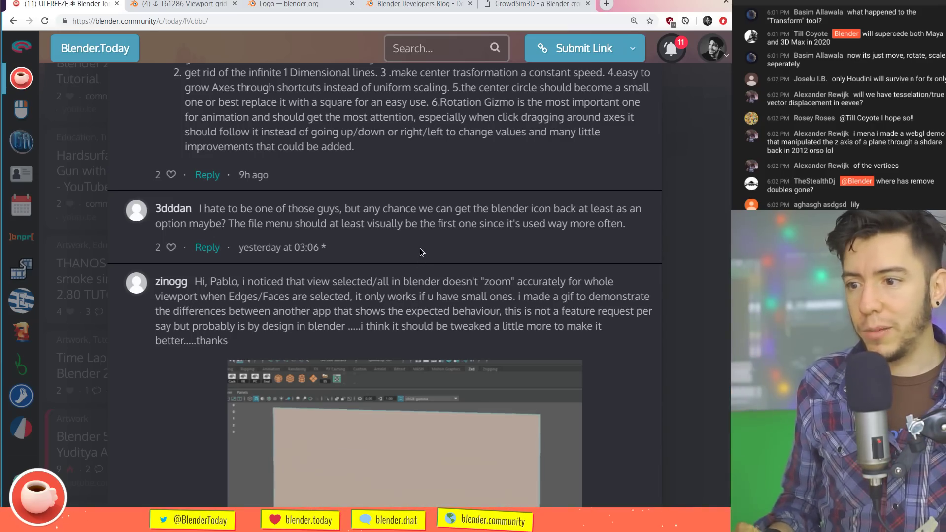
scroll(420, 249, down, 3)
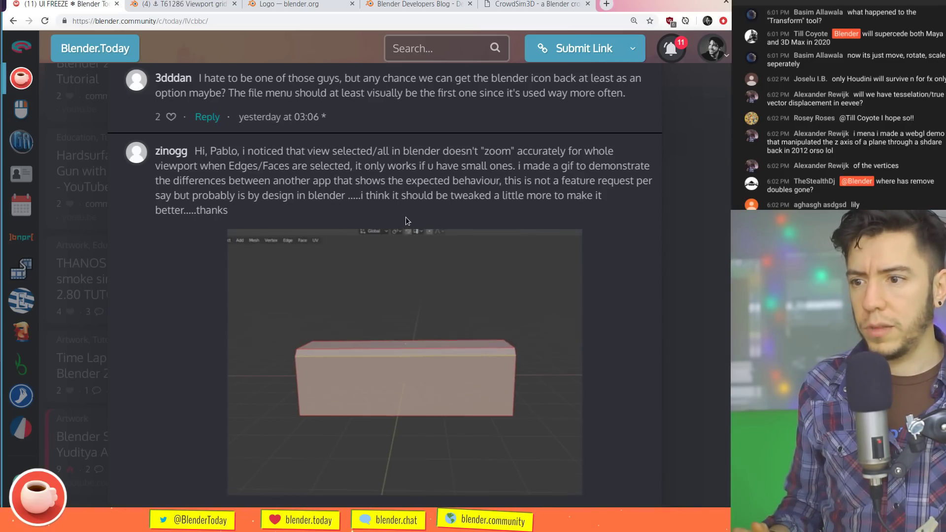
scroll(406, 217, down, 3)
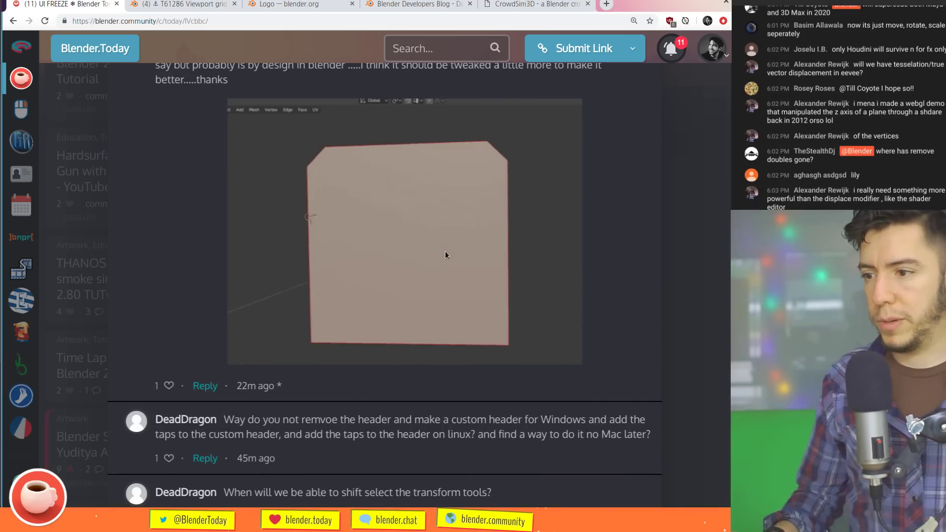
scroll(445, 255, down, 1)
scroll(442, 262, down, 2)
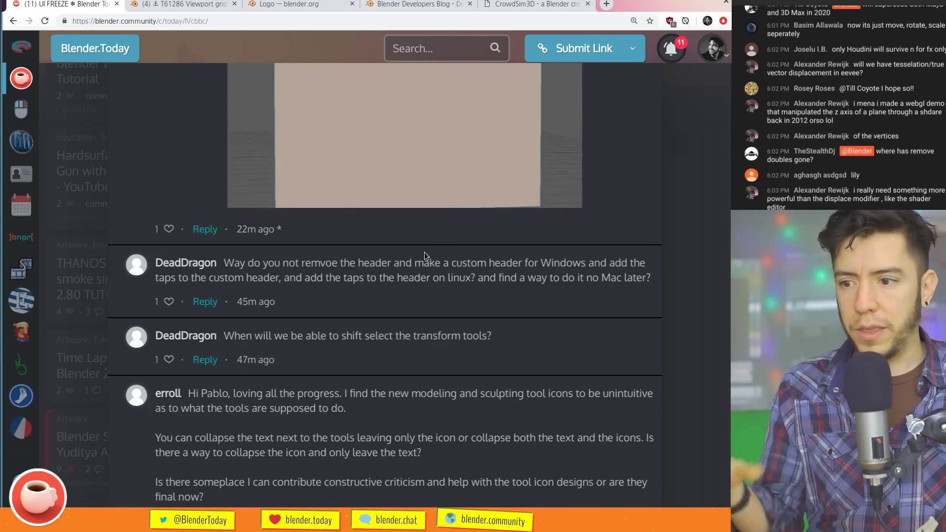
Open the Blender UI Mockups website in a new tab and examine its Top Bar proposal with embedded window buttons, ending at 125% page zoom
key(ctrl+t)
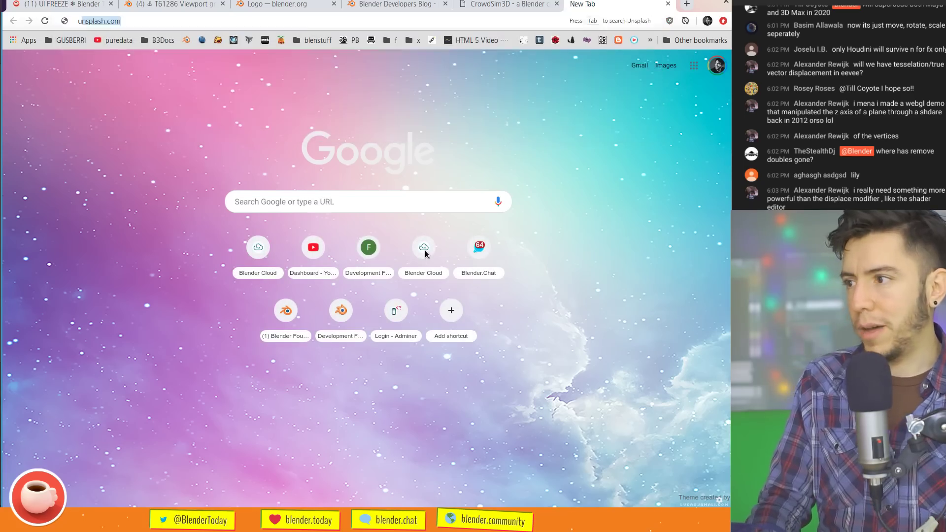
text(ui)
key(Return)
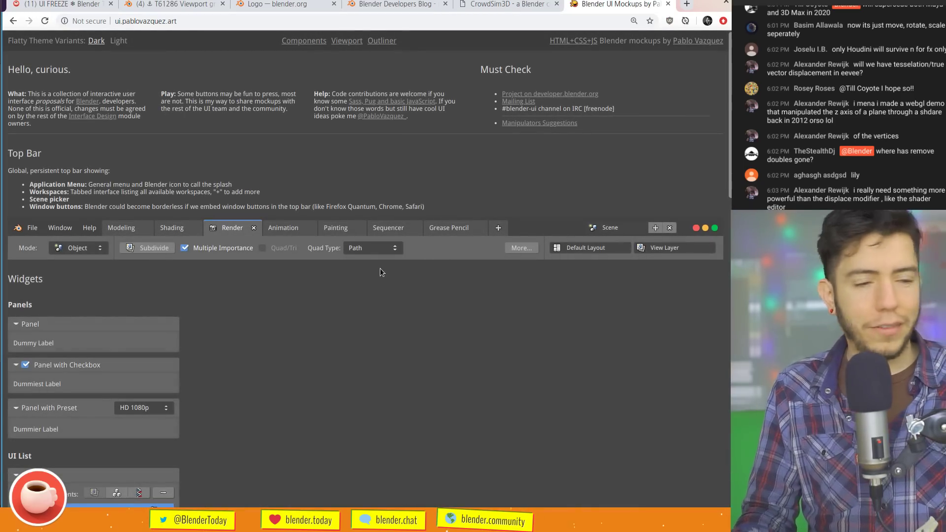
ctrl+scroll(380, 268, up, 4)
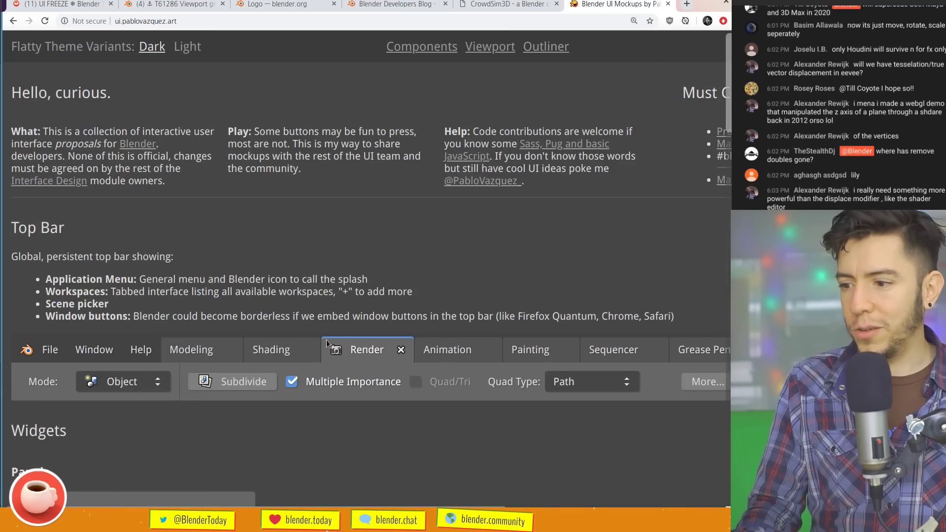
scroll(327, 344, right, 5)
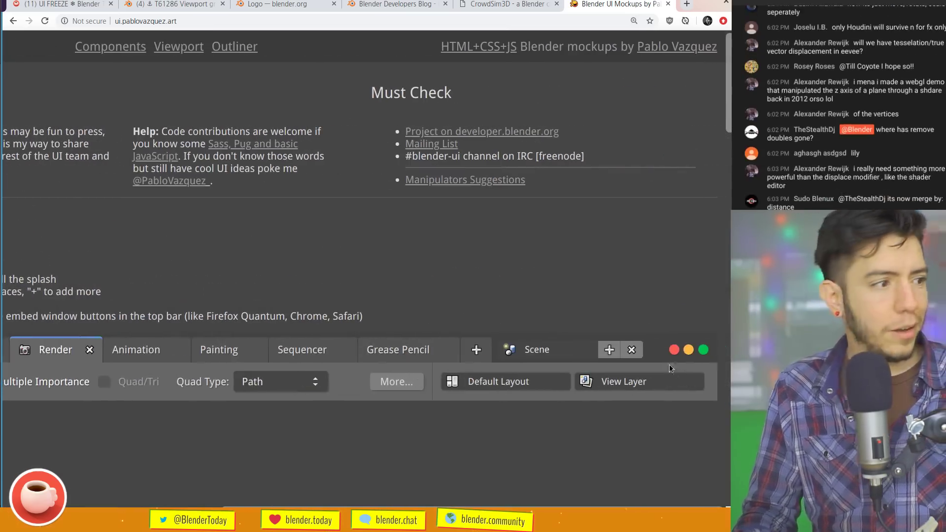
ctrl+scroll(586, 325, down, 4)
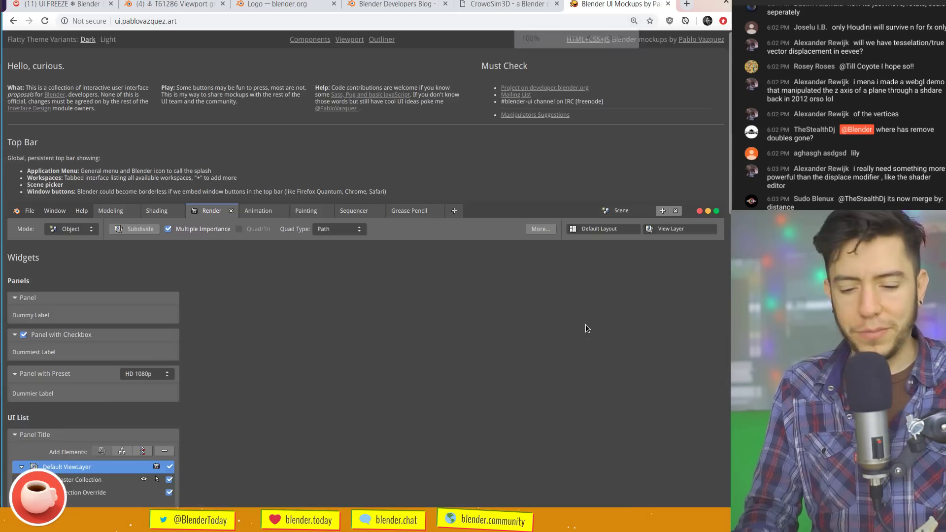
ctrl+scroll(585, 323, up, 2)
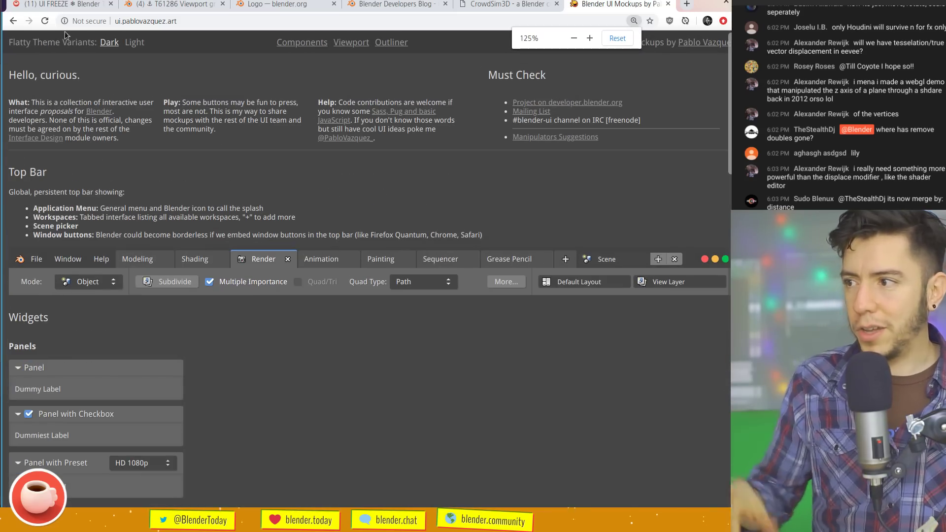
Return to the Blender.Today comments and read the questions on a custom window header and shift-selecting the transform tools
click(69, 5)
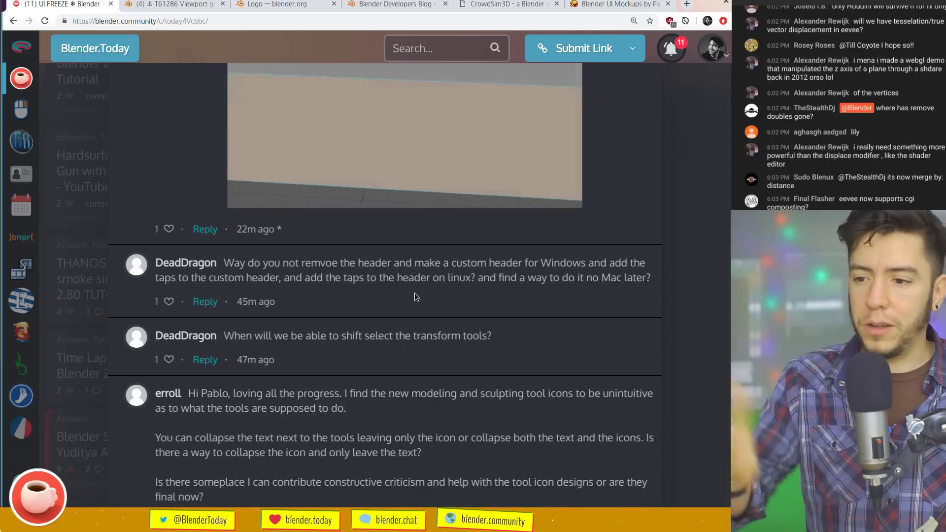
scroll(415, 301, down, 2)
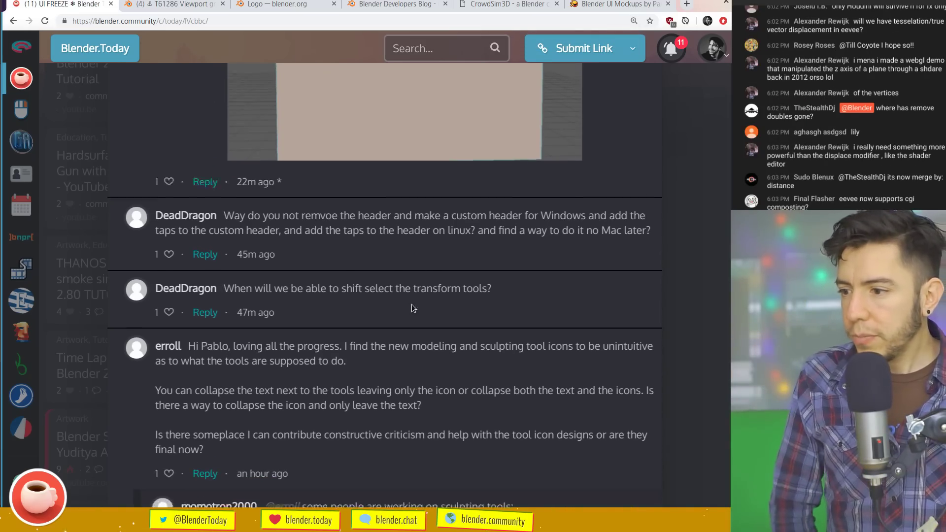
scroll(413, 308, down, 1)
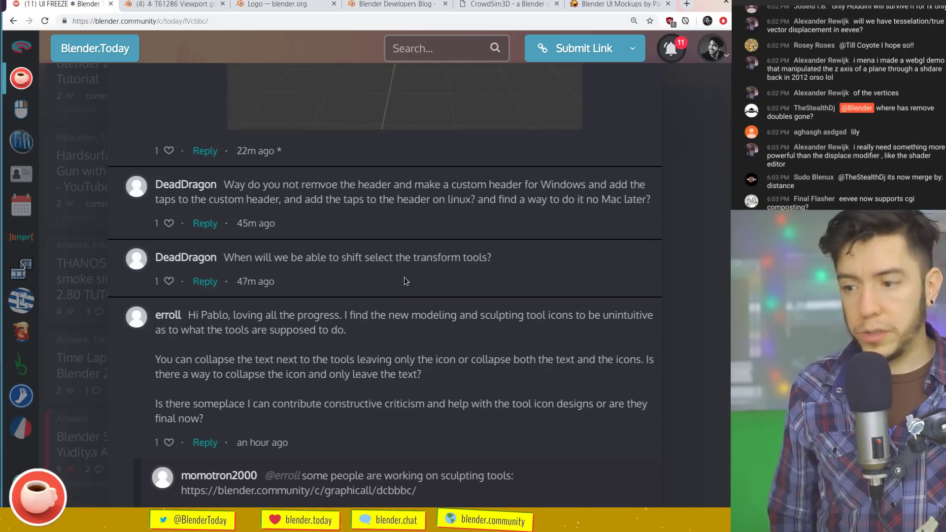
scroll(404, 277, down, 3)
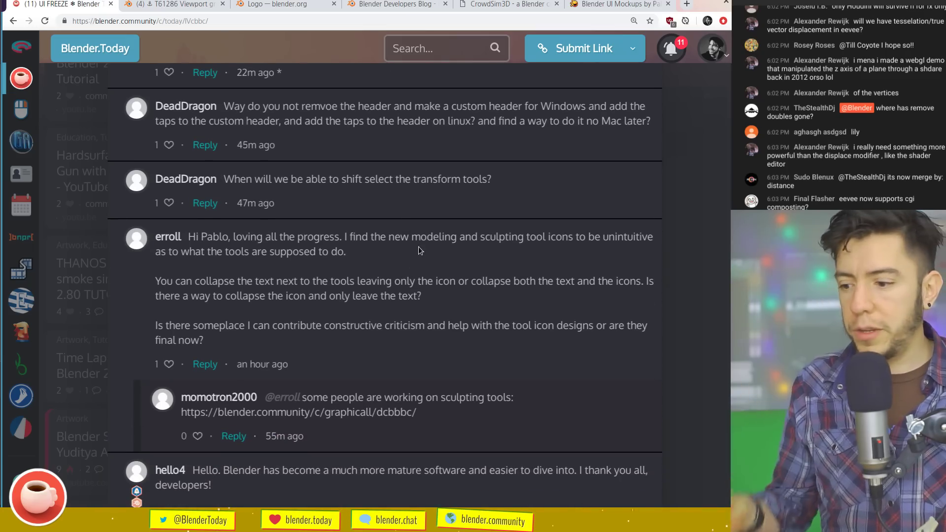
Launch a new Blender instance, dismiss the splash screen, and enable the Move, Rotate and Scale object gizmos together for the cube
key(super+b)
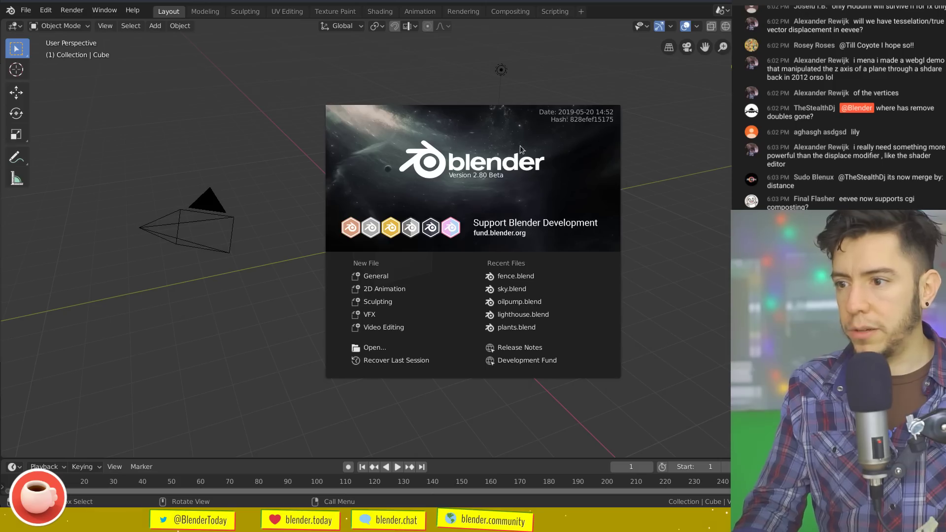
click(473, 120)
click(474, 99)
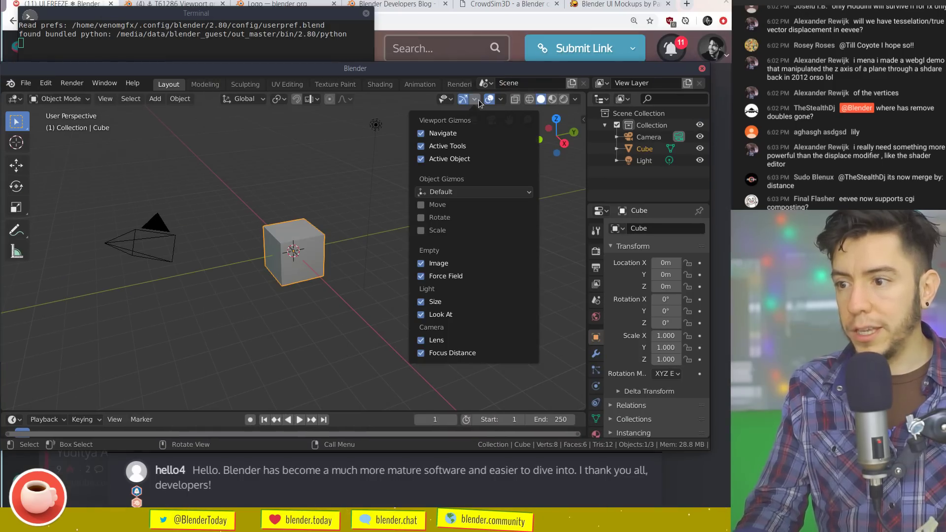
click(422, 205)
click(439, 217)
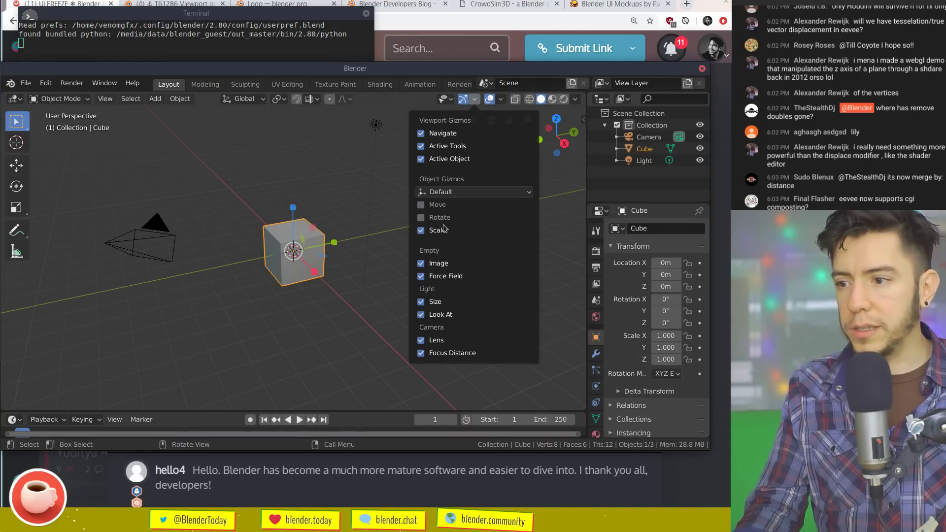
click(438, 218)
click(436, 216)
click(435, 217)
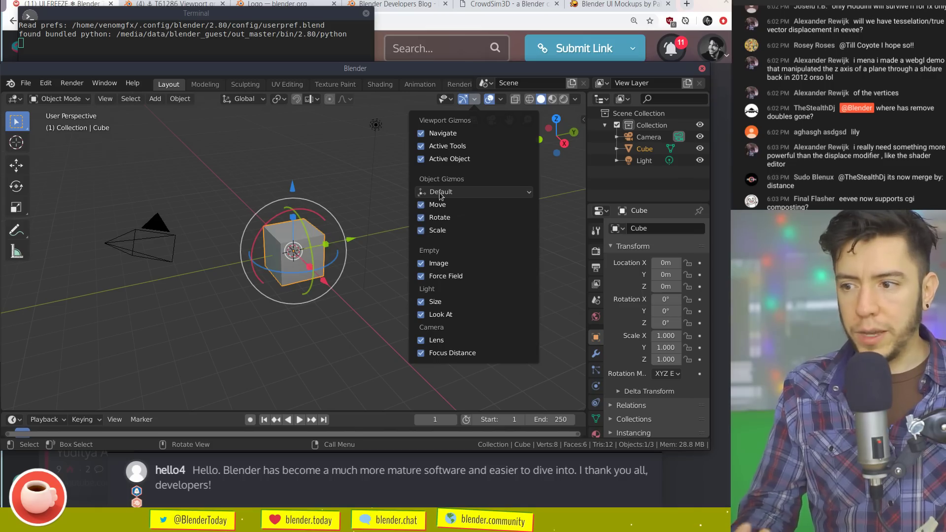
Cycle through the Rotate, Scale and Move tools to compare their gizmos on the cube, ending on the Select Box tool
click(16, 190)
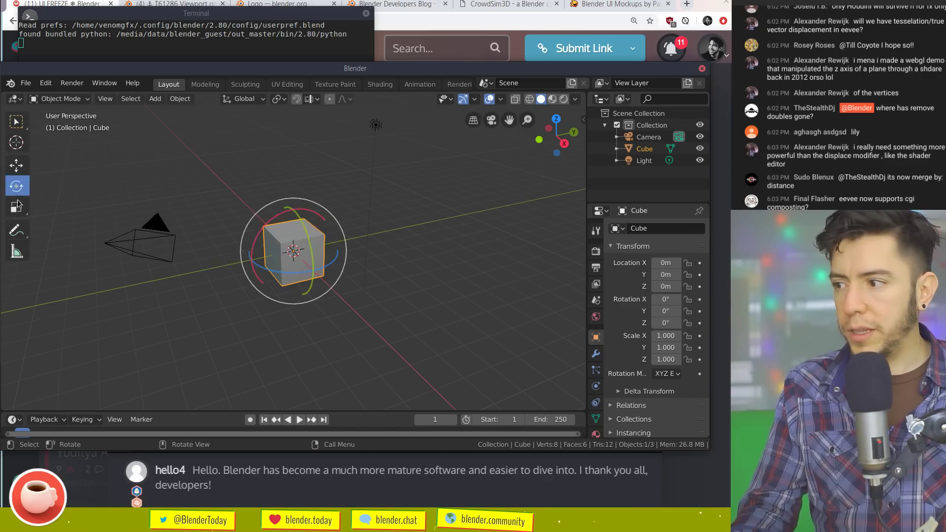
click(17, 204)
click(17, 187)
click(17, 167)
click(17, 186)
click(18, 205)
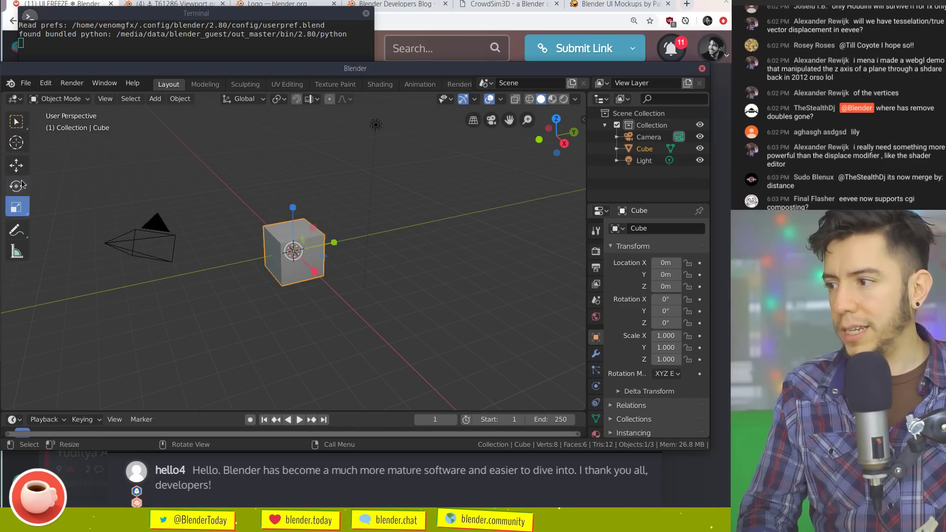
click(20, 185)
click(17, 166)
click(17, 121)
Move the Blender window aside, try widening its toolbar, and read the comment on unintuitive modeling and sculpting tool icons
super+drag(222, 228, 712, 171)
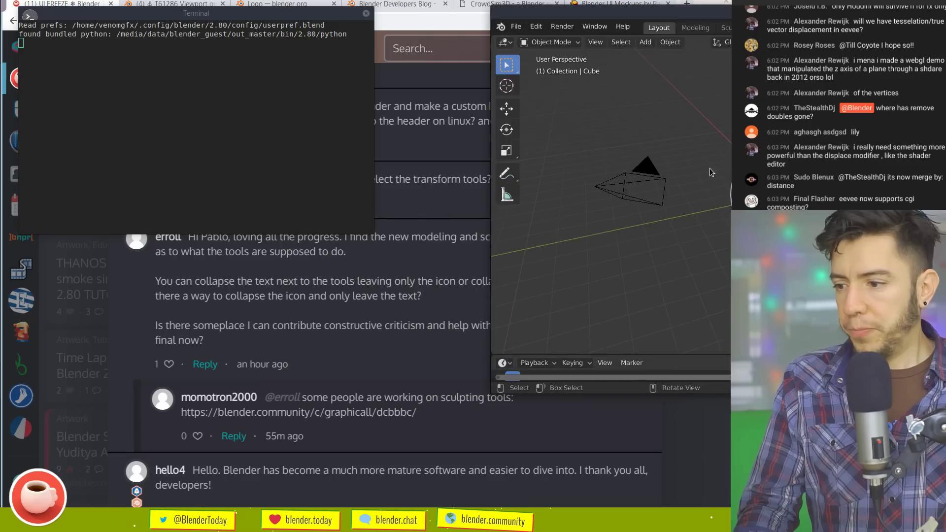
click(363, 339)
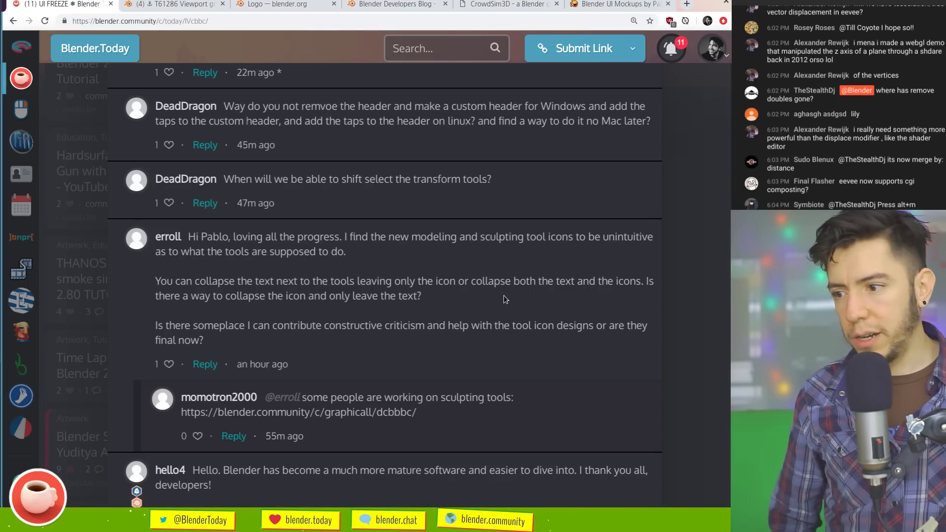
key(alt+Tab)
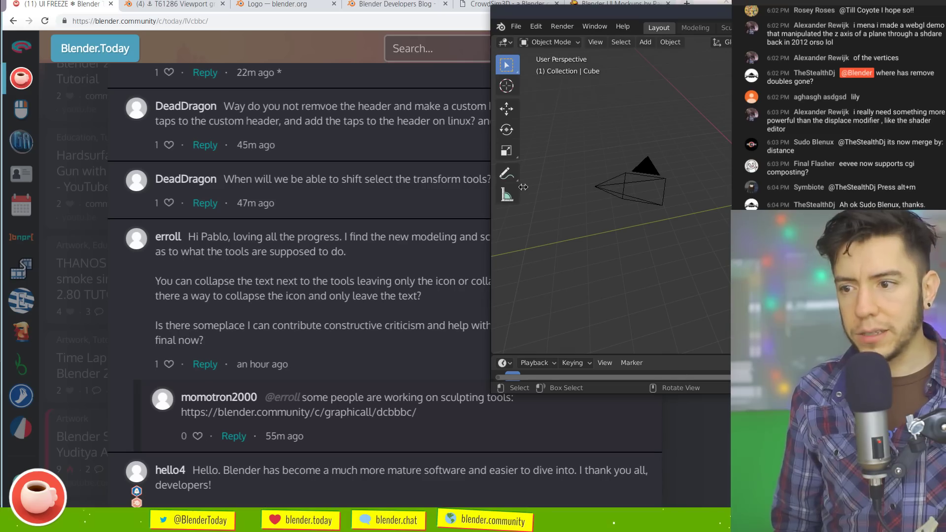
drag(523, 188, 616, 188)
click(359, 296)
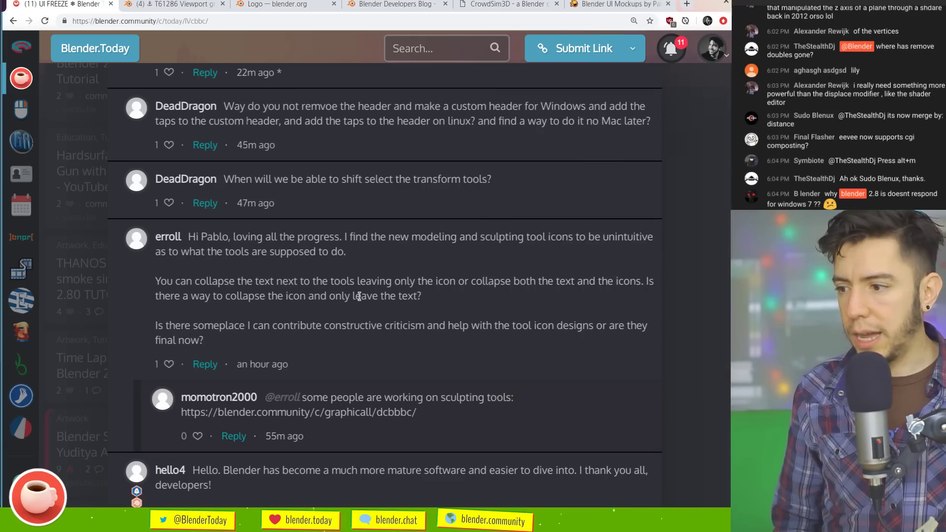
scroll(359, 296, down, 2)
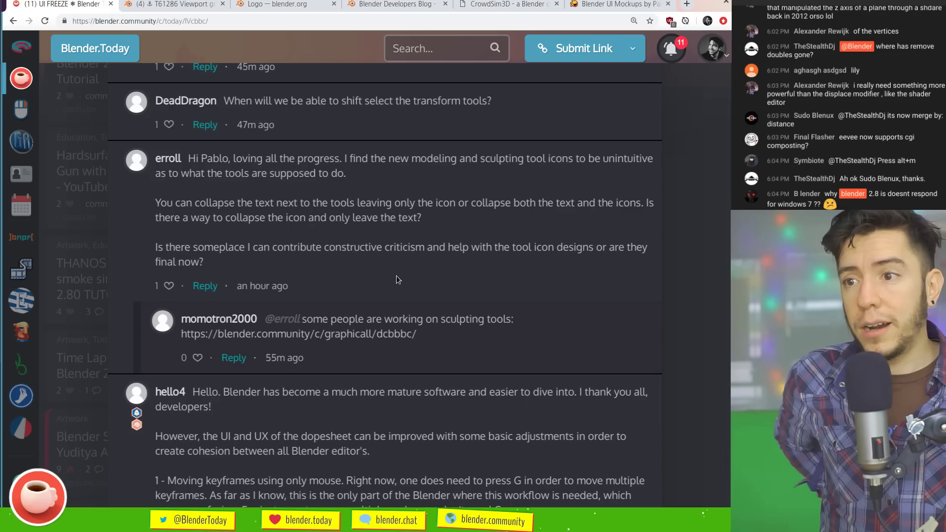
Close the UI mockups website and open devtalk.blender.org in a new tab
click(668, 3)
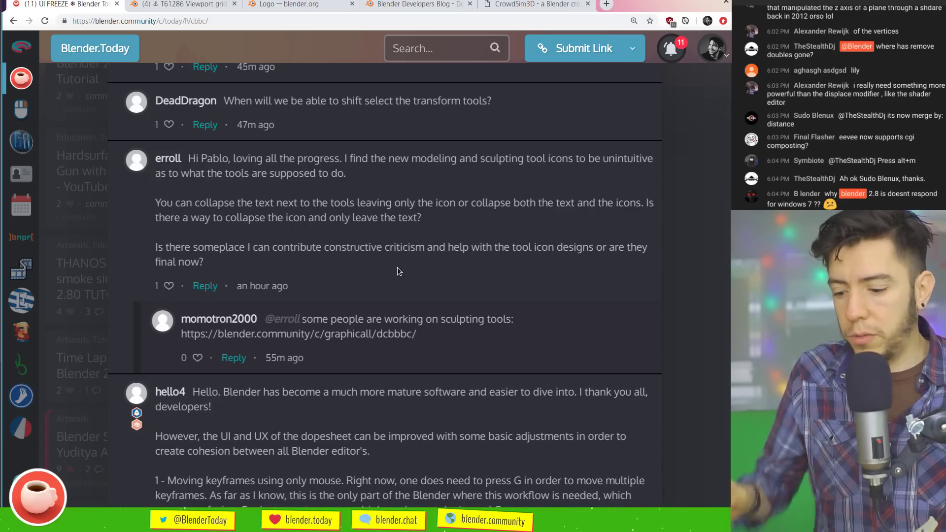
key(ctrl+t)
text(devtalk.blender.org)
key(Return)
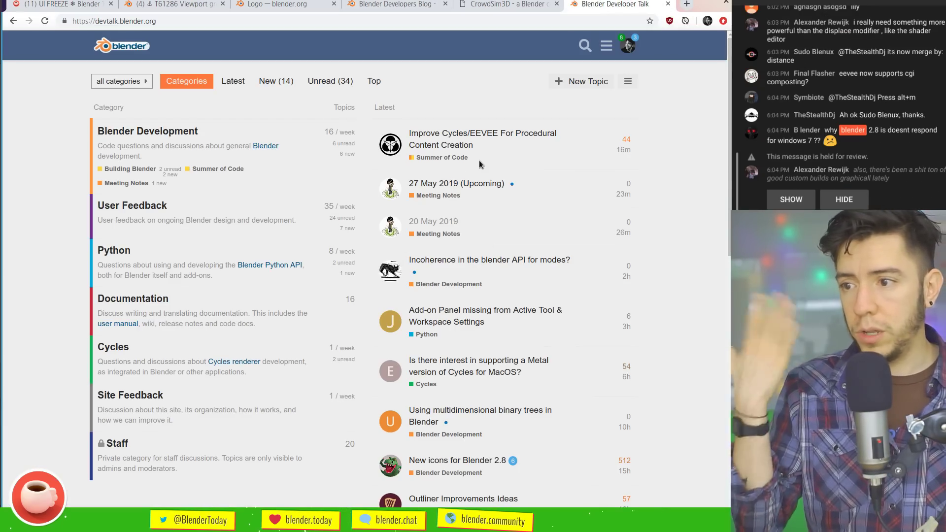
Open the topic "New icons for Blender 2.8", examine the recent icon proposals in its posts, and return to the forum home page
scroll(471, 399, down, 3)
click(496, 302)
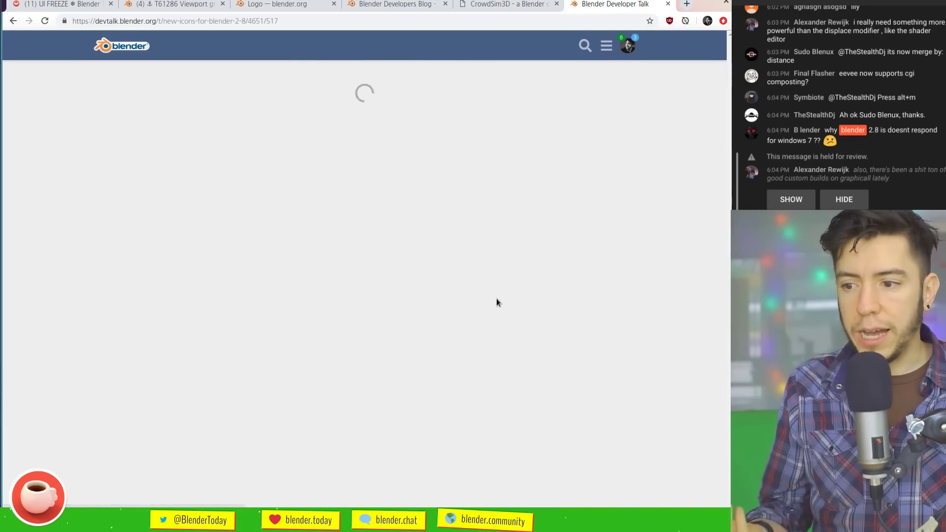
scroll(264, 270, down, 6)
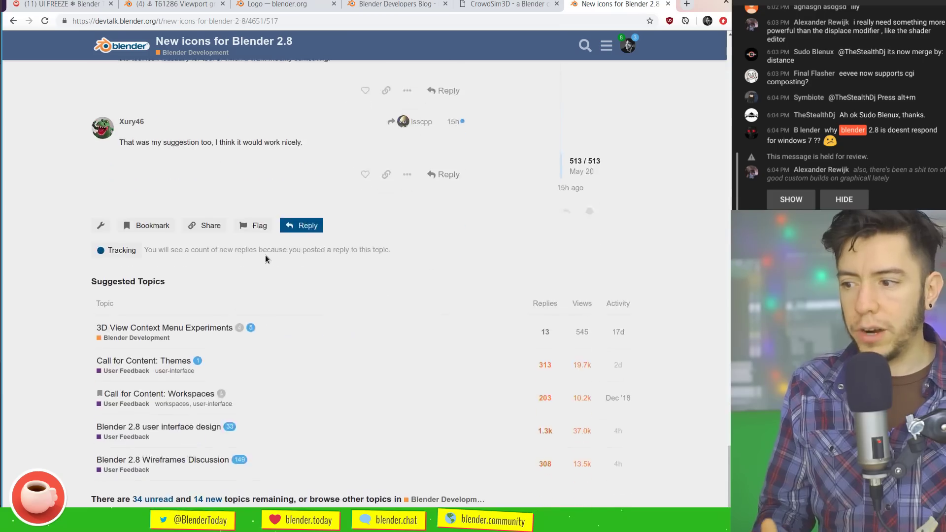
scroll(266, 259, up, 15)
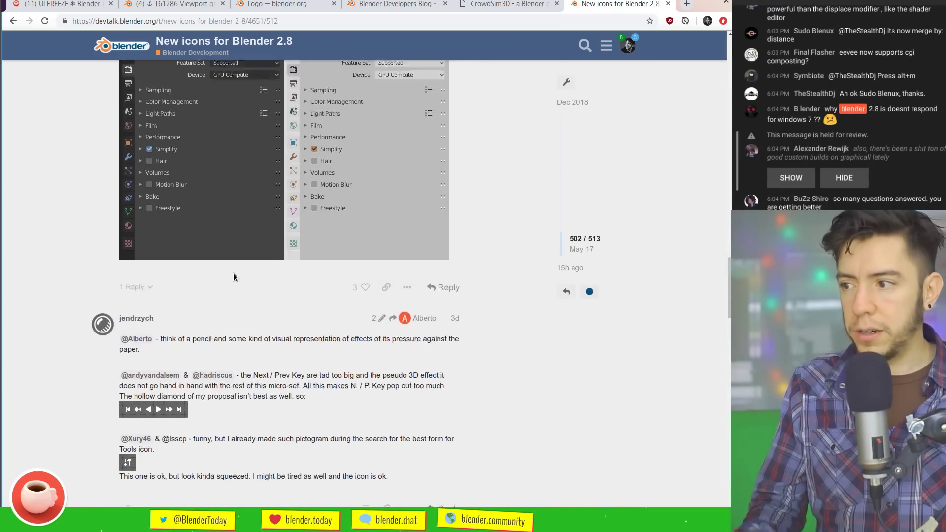
scroll(234, 277, up, 3)
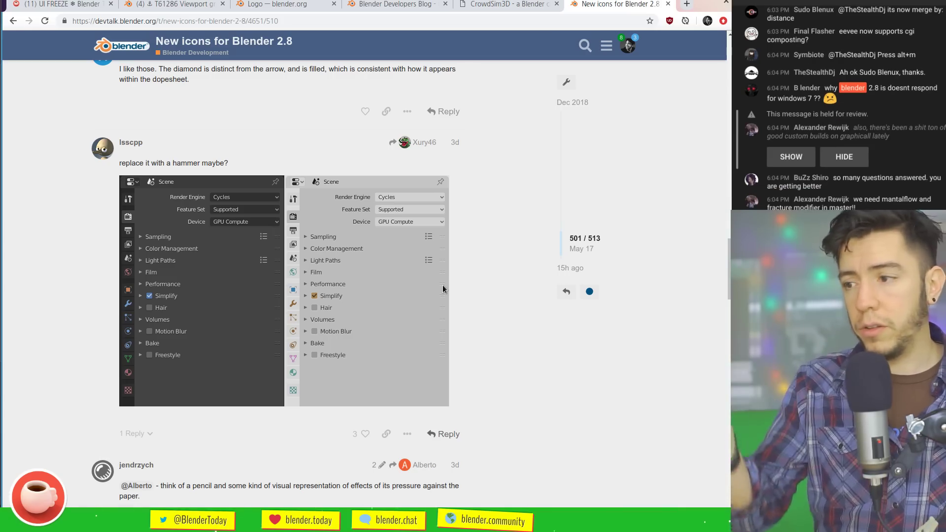
key(alt+Left)
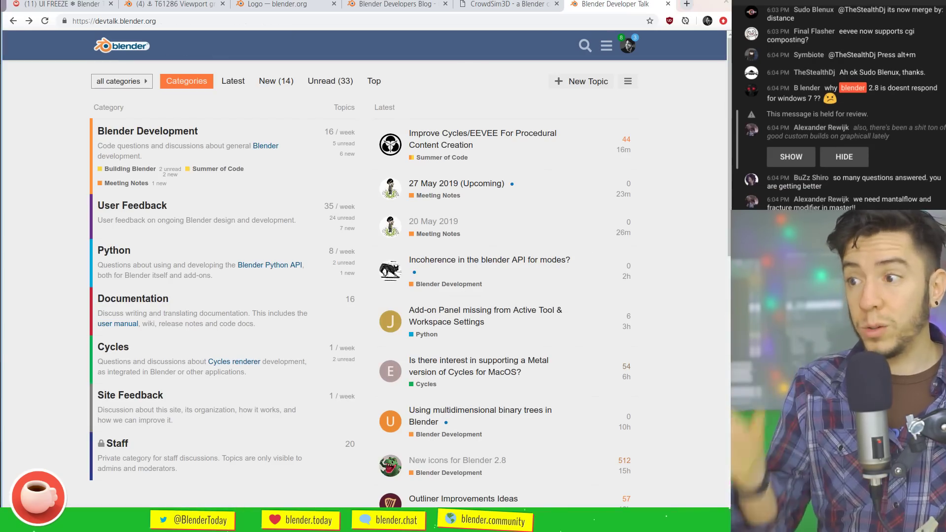
Return to the Blender.Today comments, read the dopesheet and realtime physics ones, and open the dopesheet comment's gyazo link in a background tab
click(51, 10)
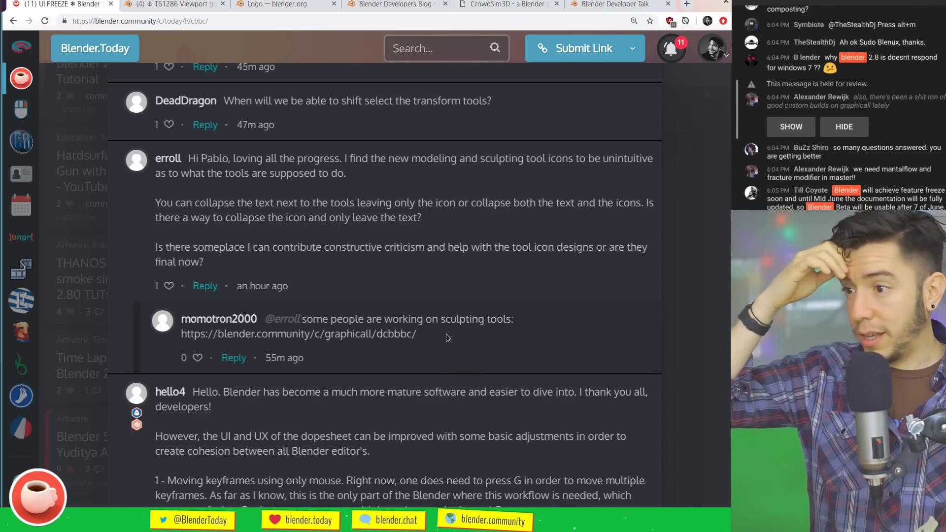
scroll(446, 333, down, 1)
scroll(448, 333, down, 4)
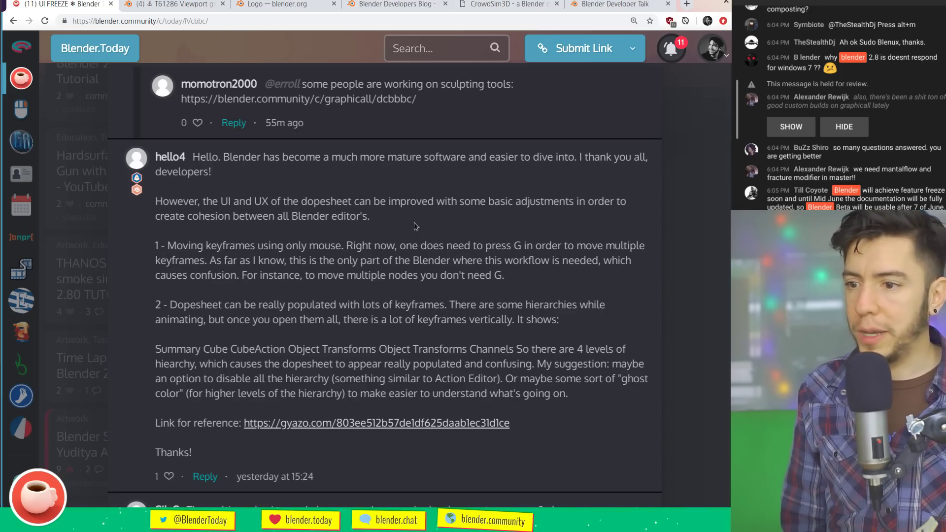
scroll(413, 226, down, 2)
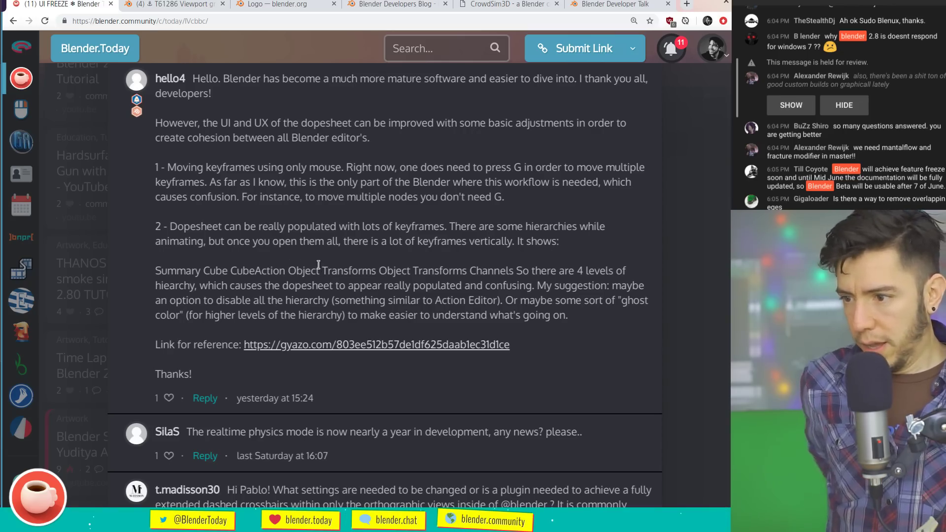
scroll(530, 257, down, 3)
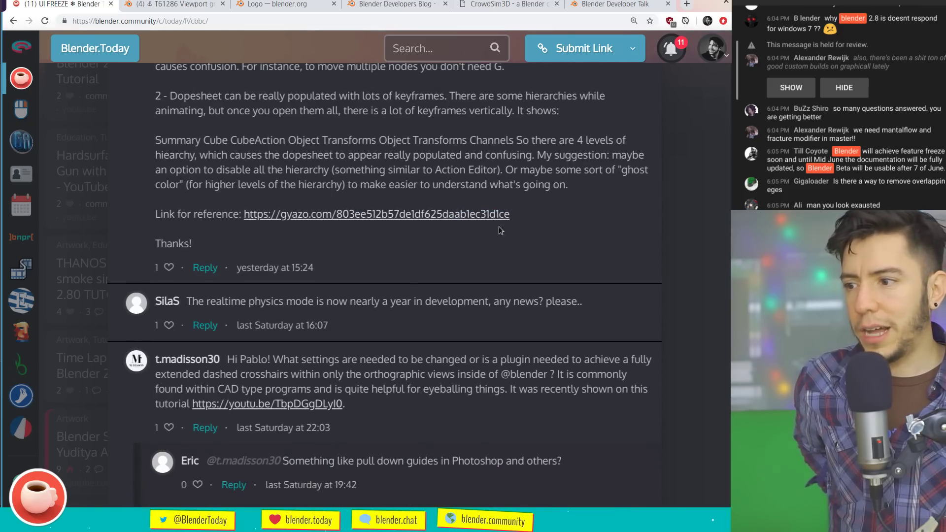
scroll(425, 344, down, 2)
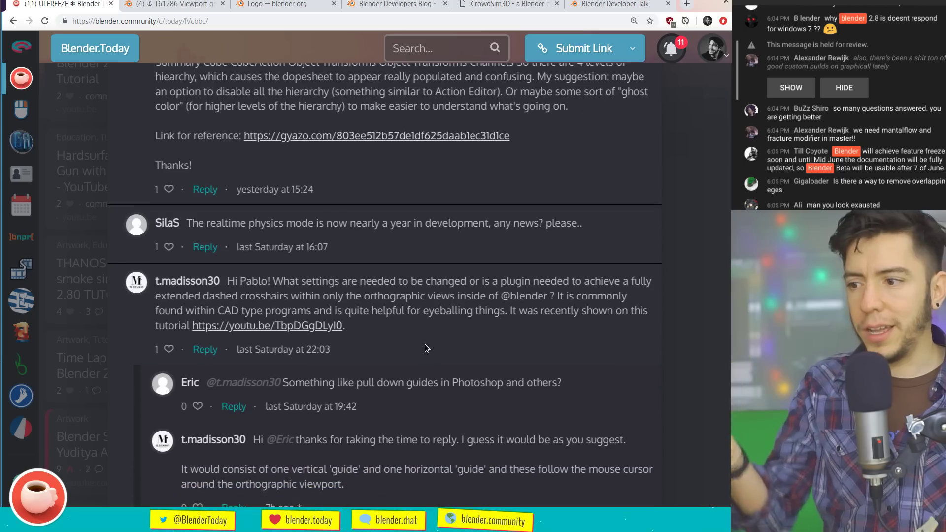
scroll(427, 311, up, 2)
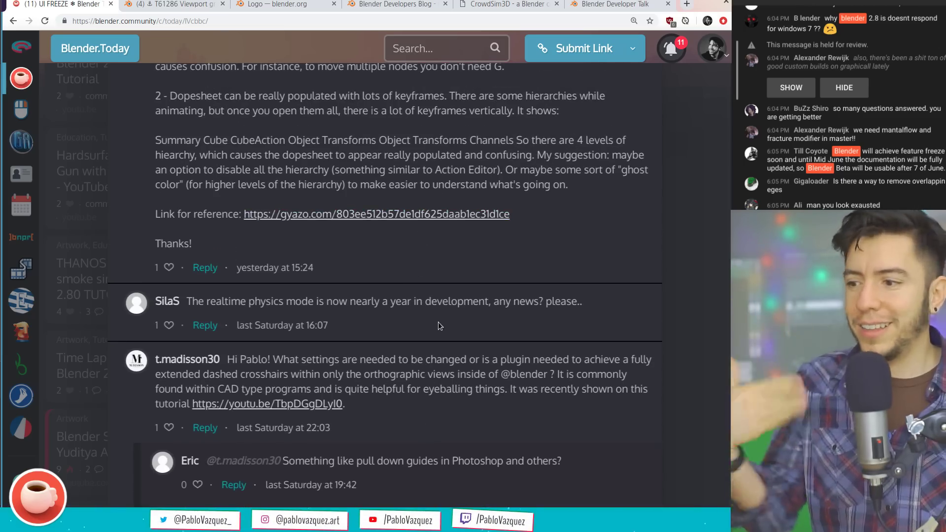
scroll(438, 319, down, 1)
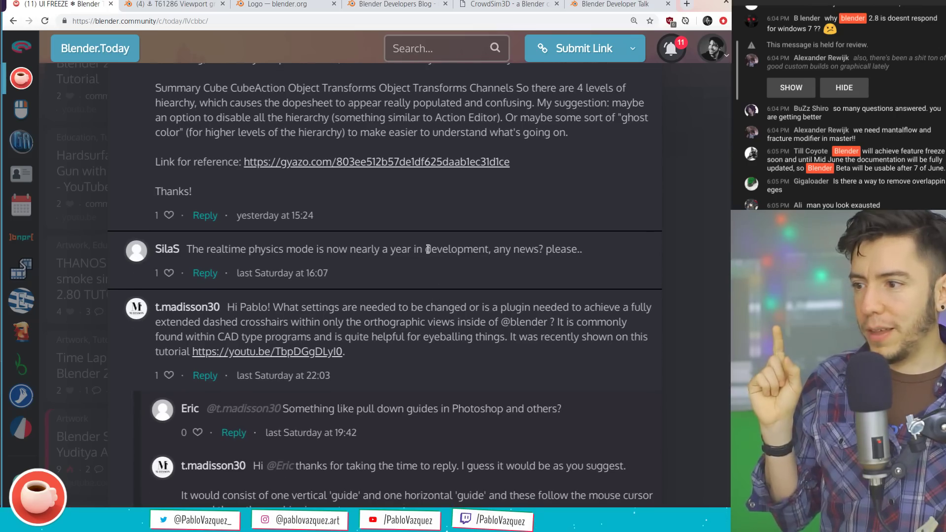
middle_click(463, 163)
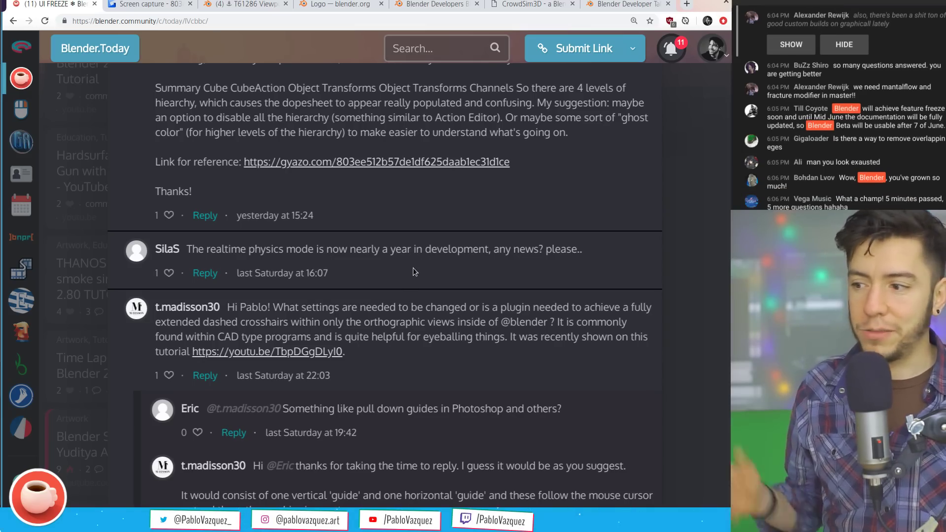
Read the comment on dashed crosshairs in orthographic views and open its linked YouTube tutorial in a new tab
scroll(410, 268, down, 2)
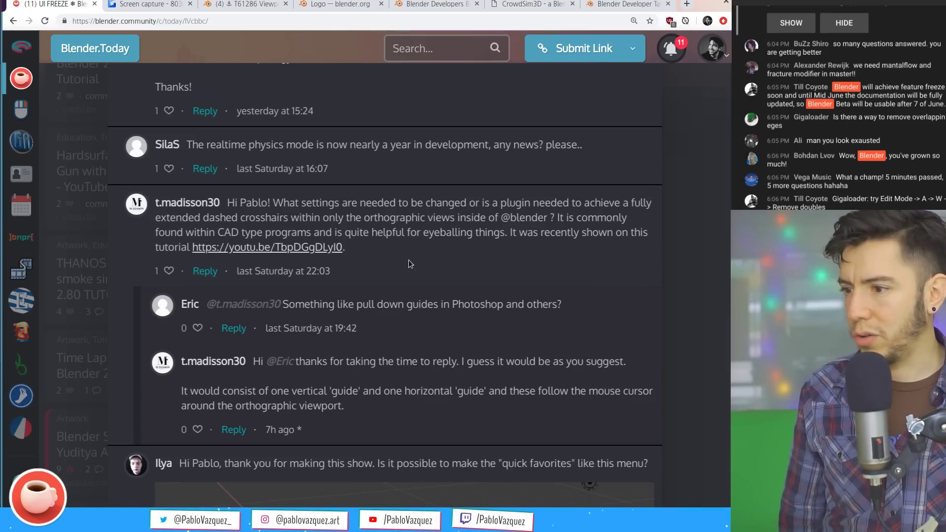
middle_click(329, 248)
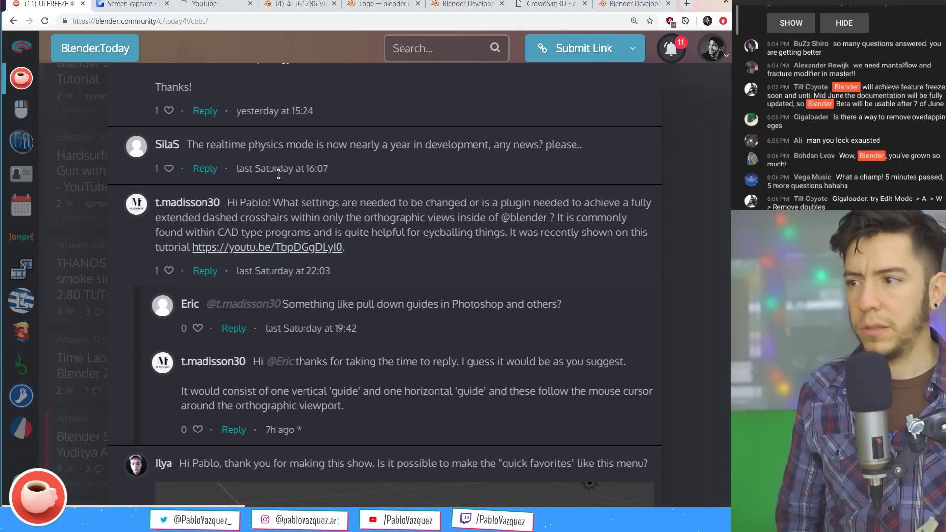
click(221, 5)
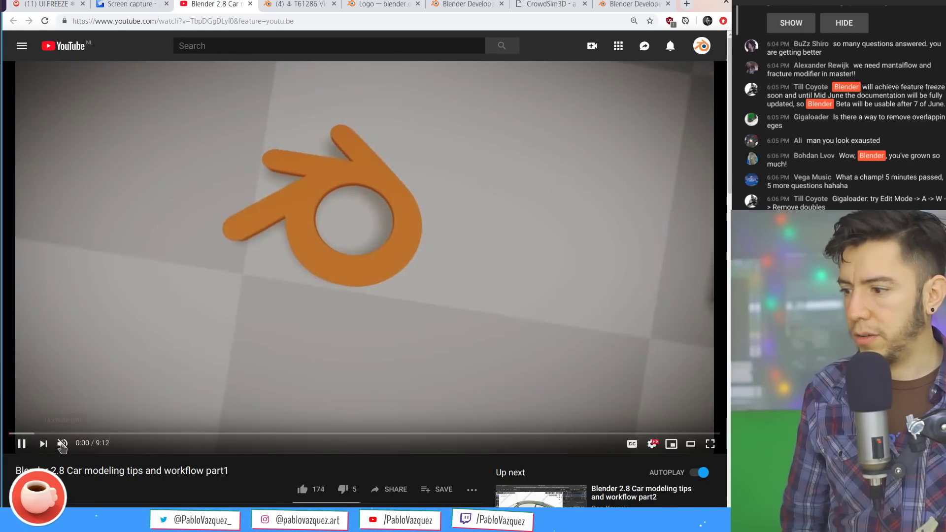
Mute the Blender 2.8 car modeling tutorial, skim it by skipping ahead through the timeline, and close its tab
click(62, 444)
click(26, 433)
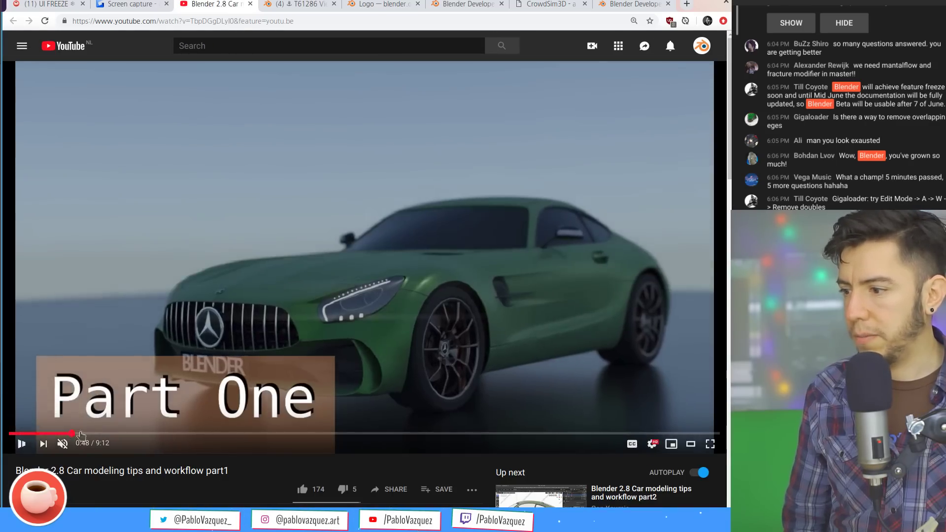
click(72, 434)
click(245, 433)
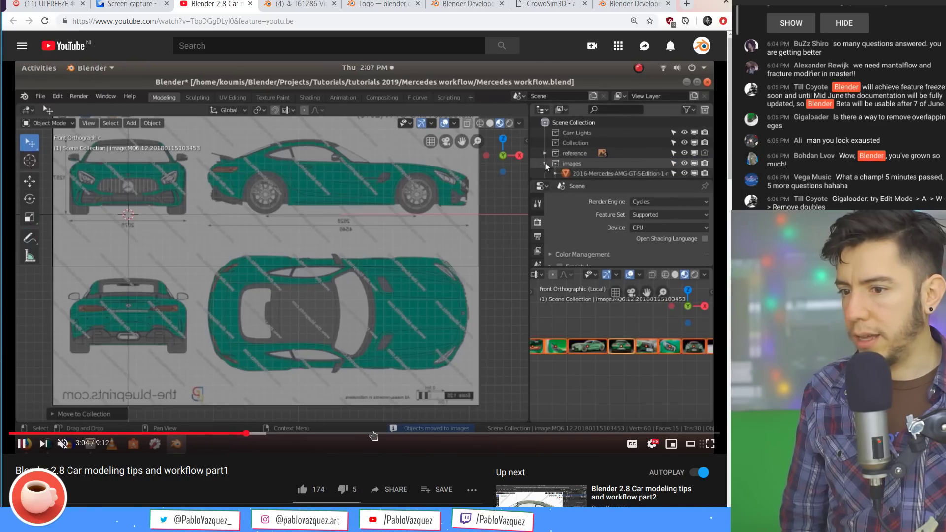
click(462, 434)
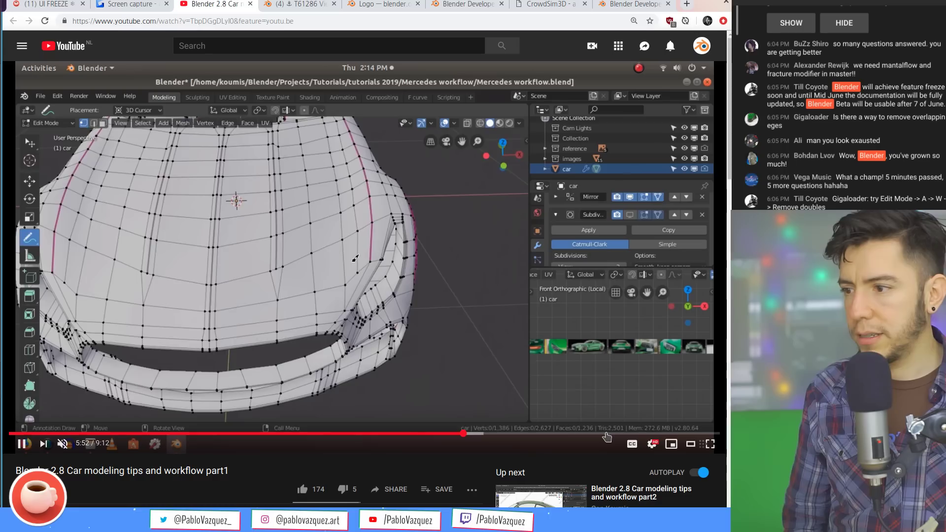
click(605, 434)
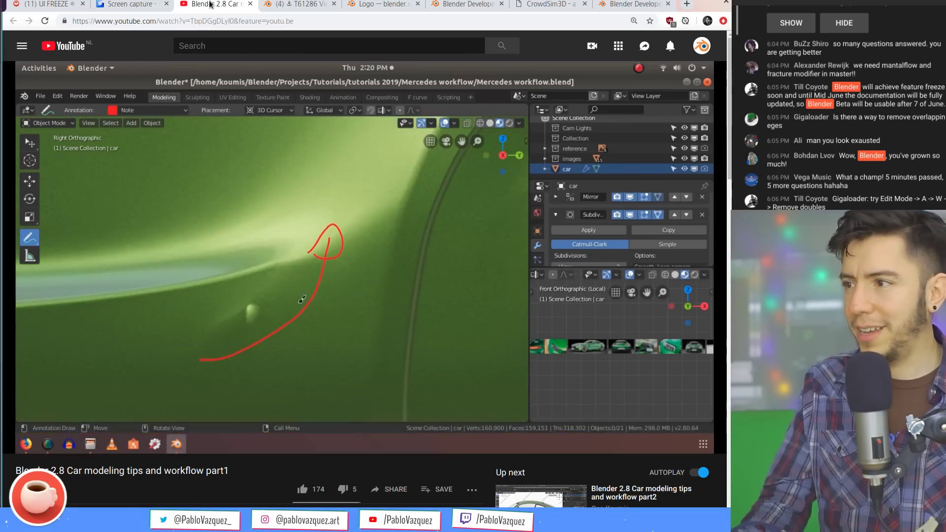
middle_click(210, 4)
Return to the Blender.Today comments and read the question about showing quick favorites as a pie menu, including its replies
click(66, 5)
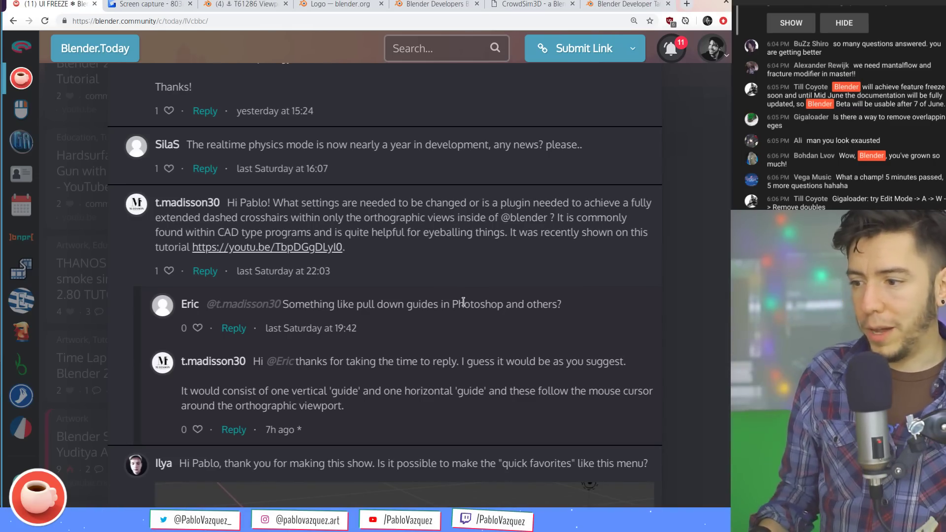
scroll(466, 295, down, 4)
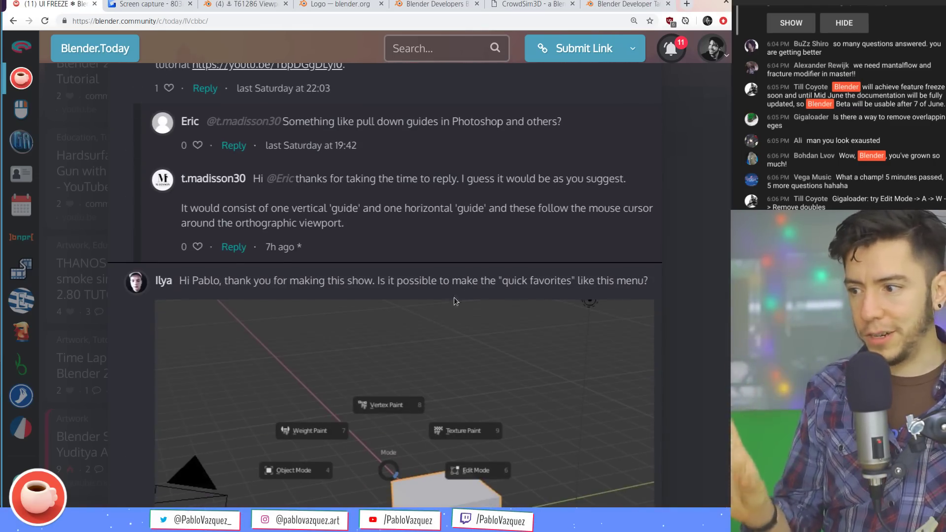
scroll(454, 297, down, 3)
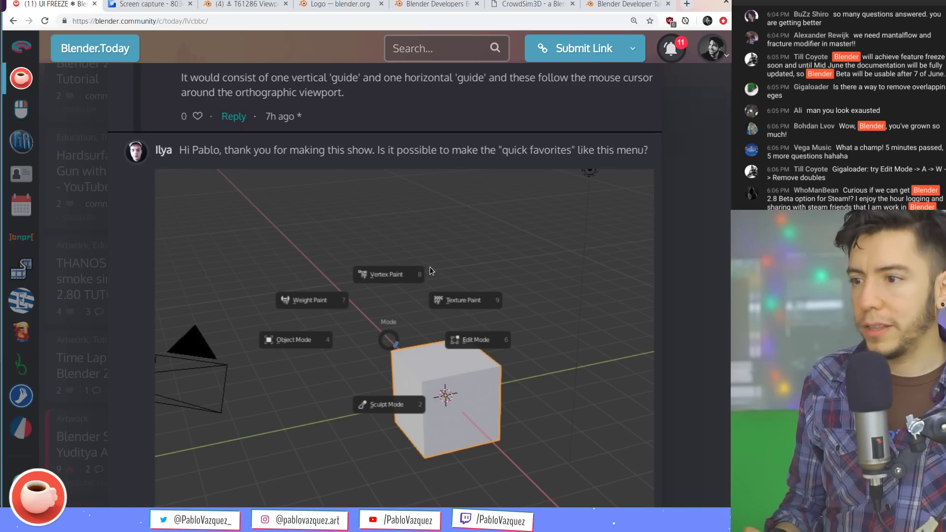
scroll(433, 256, down, 1)
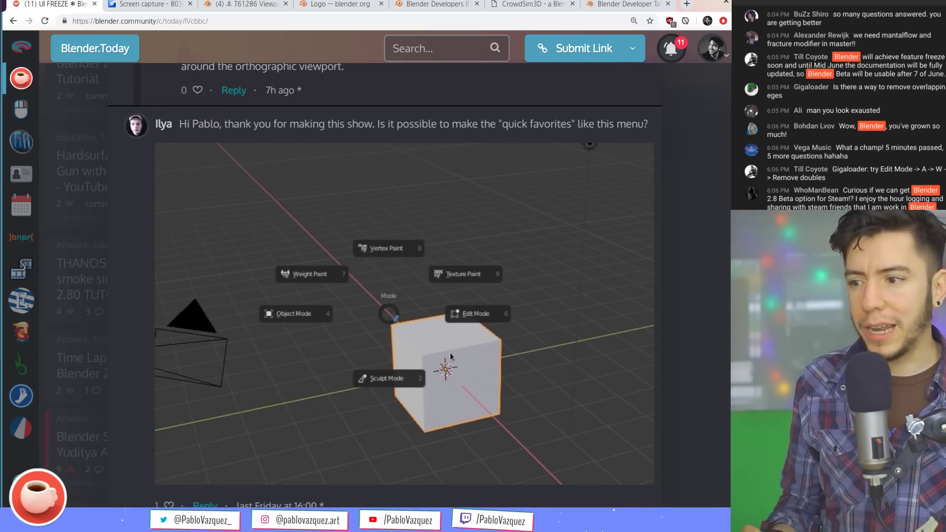
scroll(422, 365, down, 2)
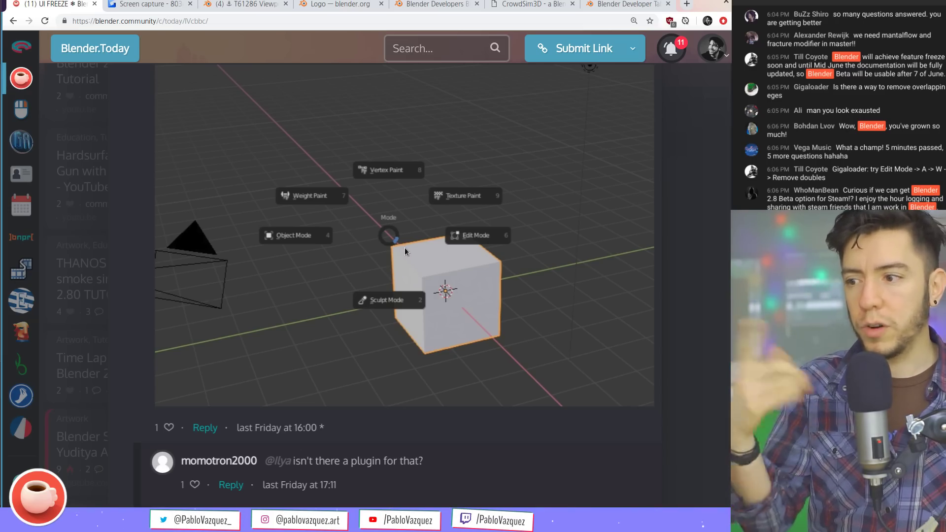
scroll(415, 294, down, 8)
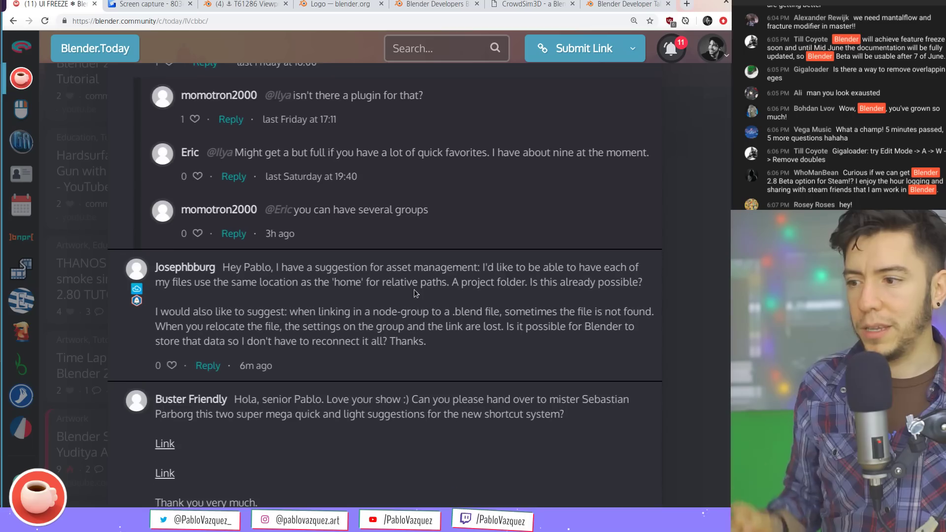
scroll(414, 289, down, 3)
scroll(414, 285, up, 10)
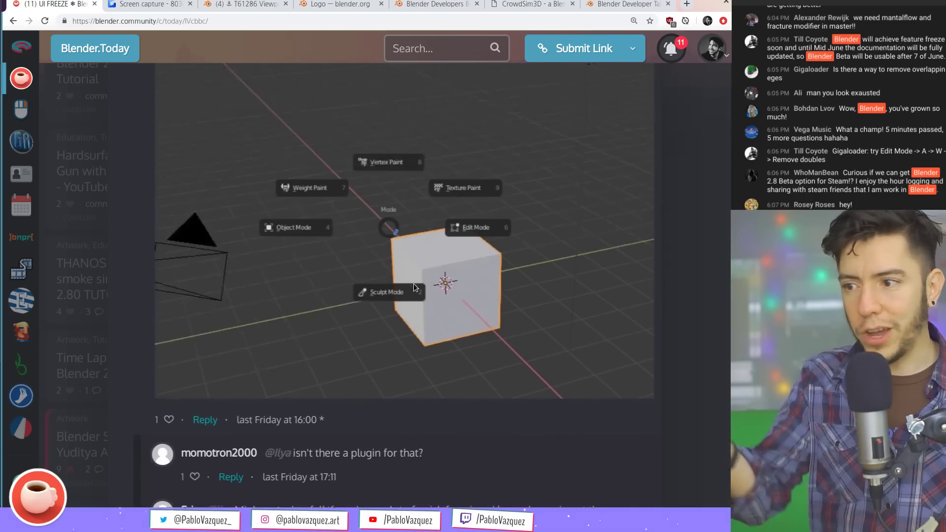
scroll(412, 282, up, 2)
Read the asset management and shortcut system suggestions, and open the User Feedback category in the devtalk.blender.org tab
scroll(412, 286, down, 9)
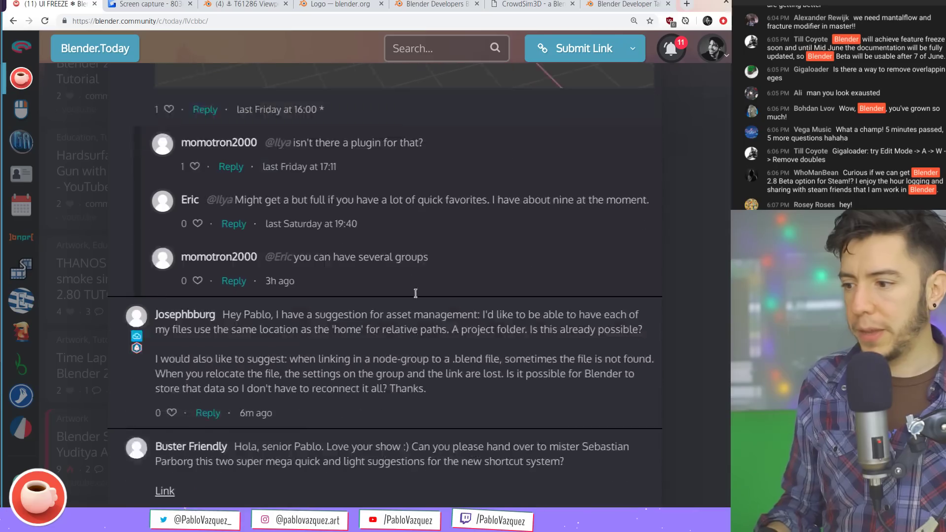
scroll(416, 294, down, 3)
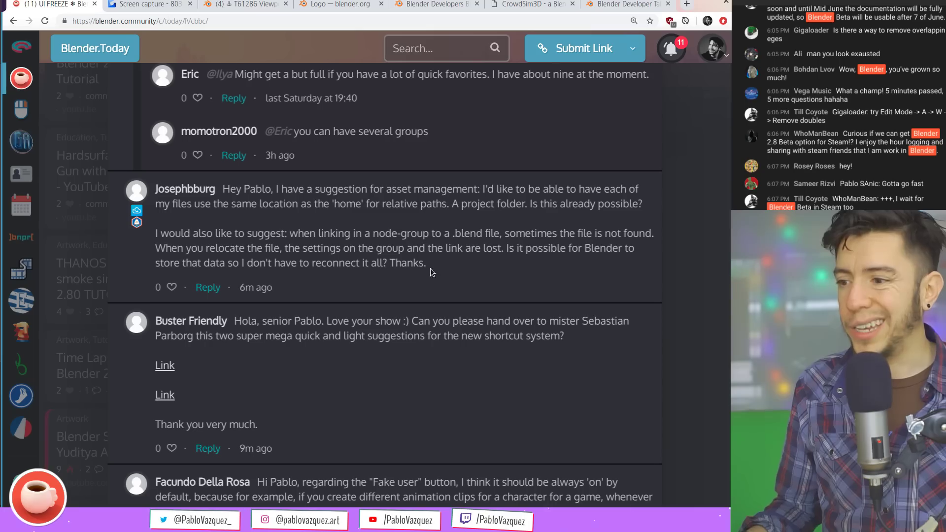
scroll(433, 272, down, 2)
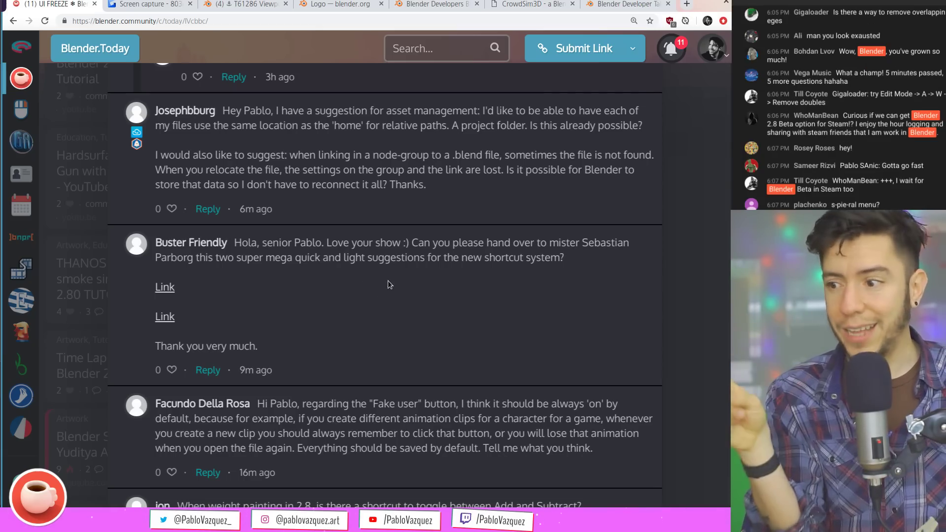
click(617, 5)
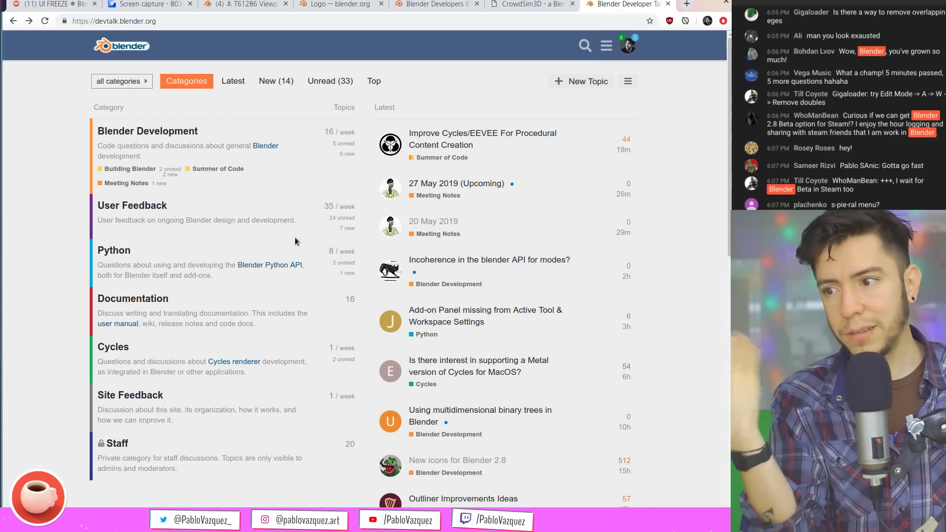
click(141, 205)
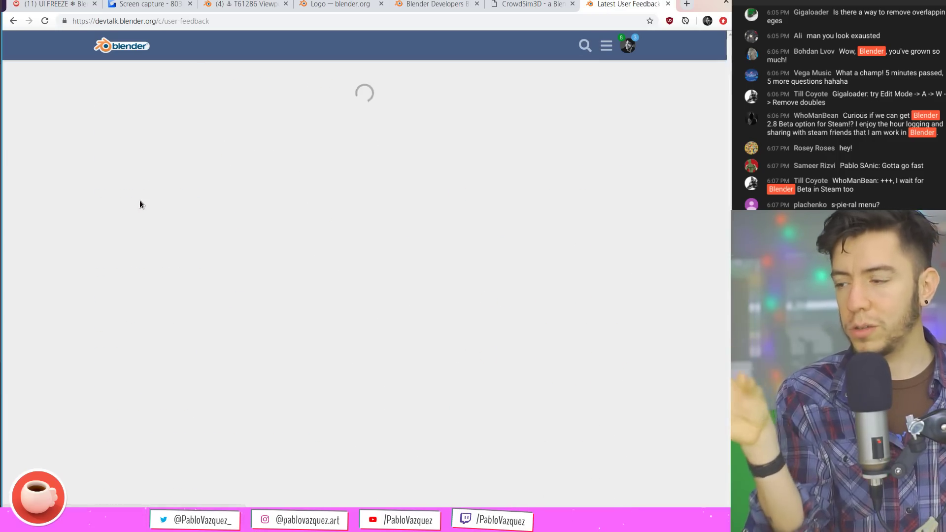
Return to the Blender.Today comments, read the shortcut system and "Fake user" ones, and go back to the start of the post
click(61, 6)
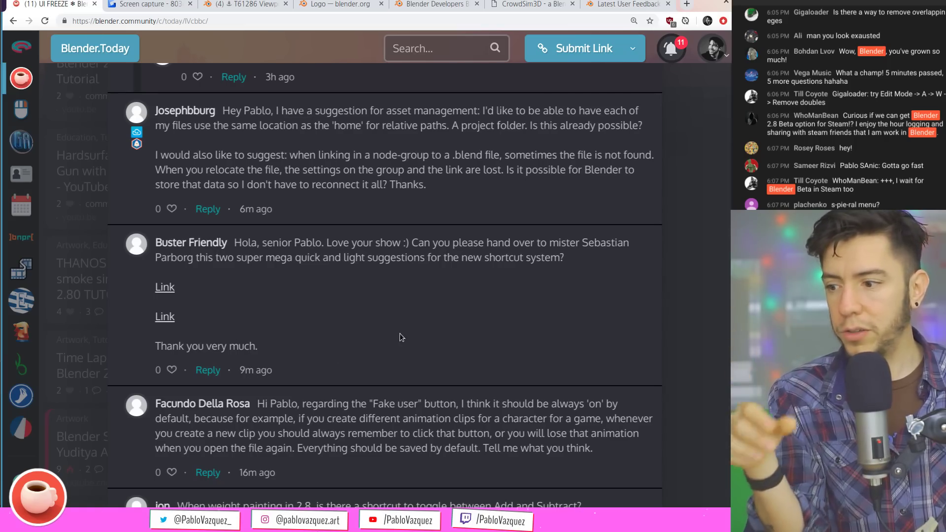
scroll(400, 335, down, 2)
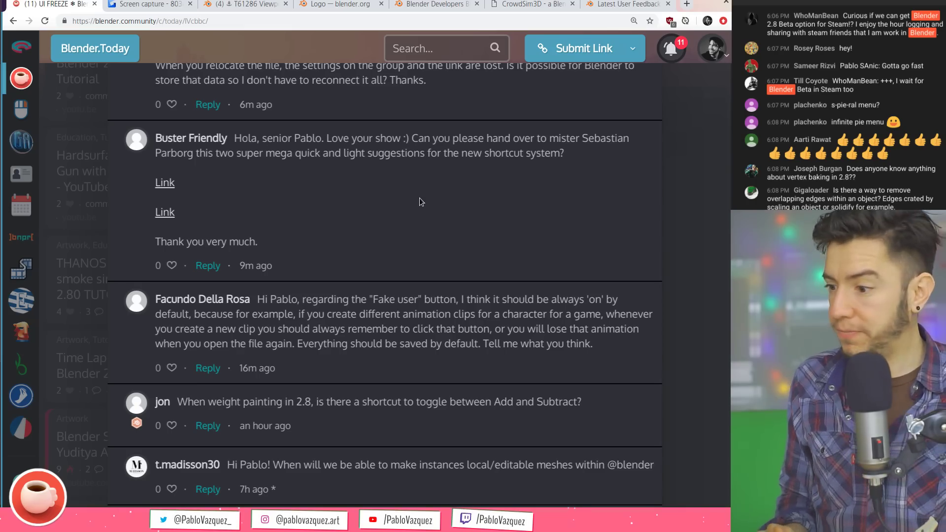
scroll(420, 201, down, 1)
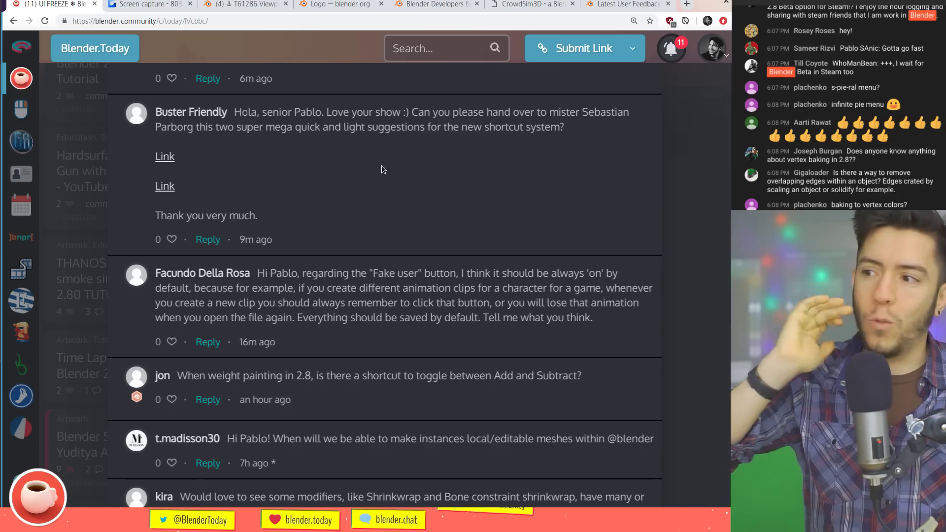
scroll(532, 262, down, 15)
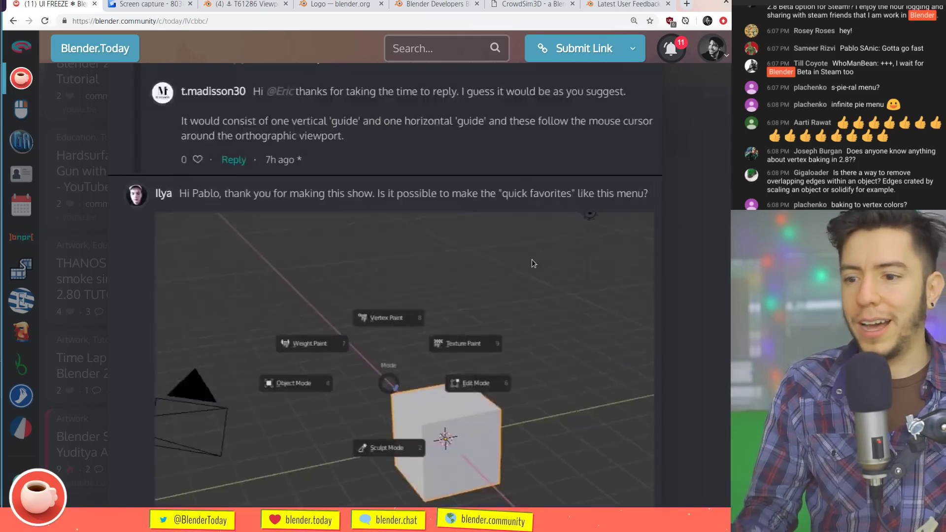
scroll(531, 259, up, 15)
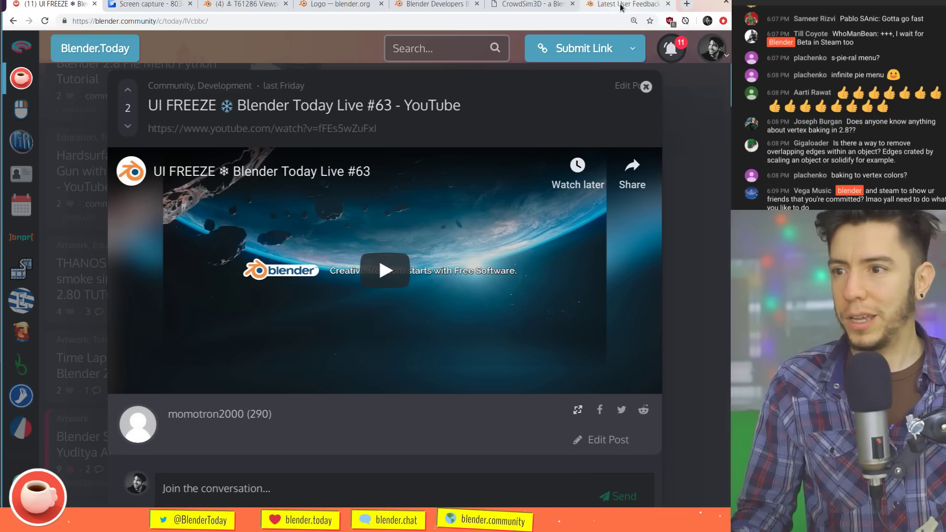
Switch to the Blender Developers Blog, open the 20 May 2019 meeting notes, and skim them from the Development section to the Weekly Reports
click(433, 4)
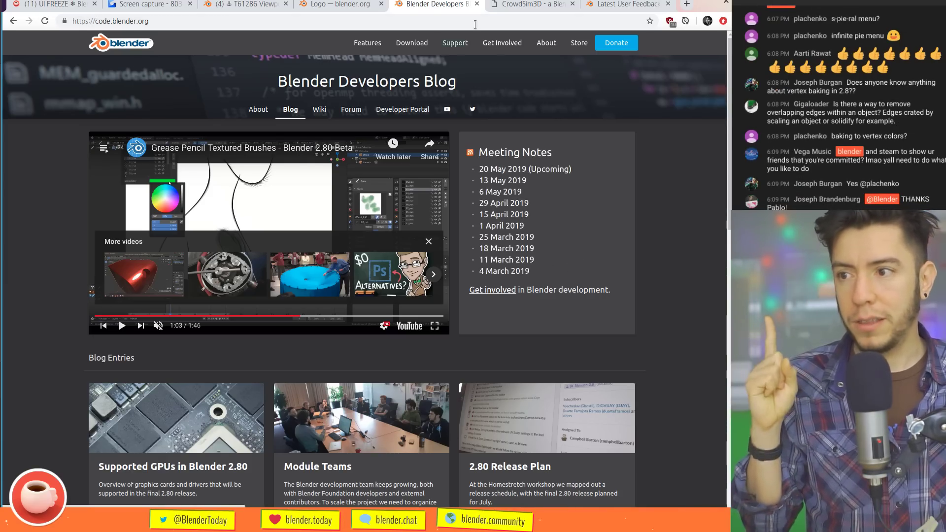
click(525, 170)
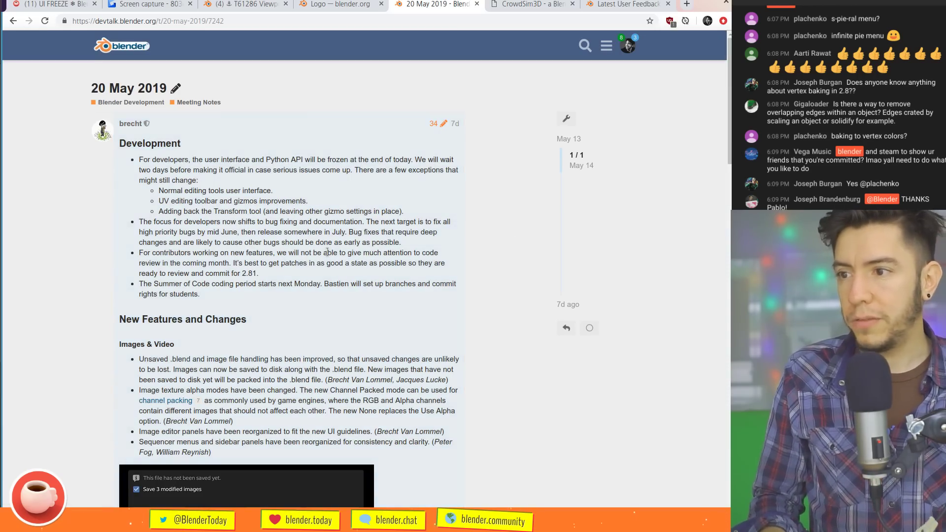
scroll(327, 253, down, 1)
scroll(327, 252, down, 10)
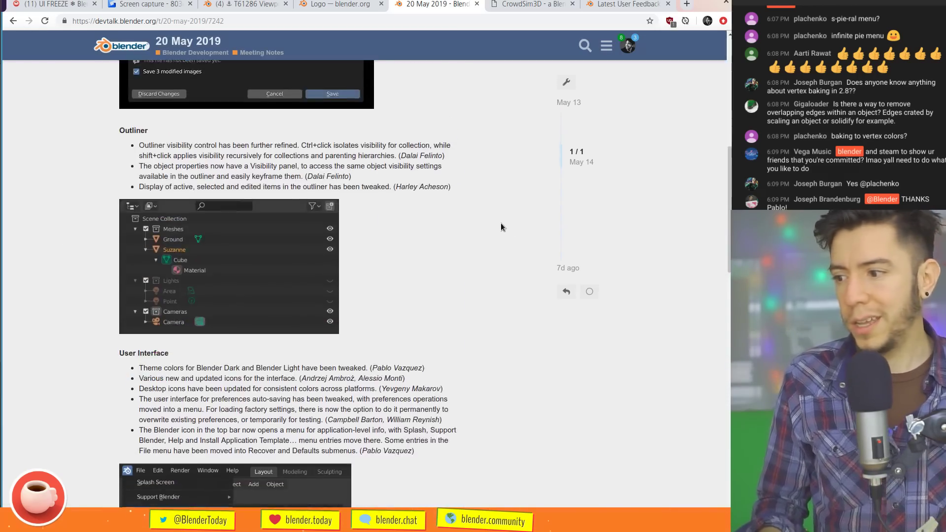
scroll(500, 227, down, 13)
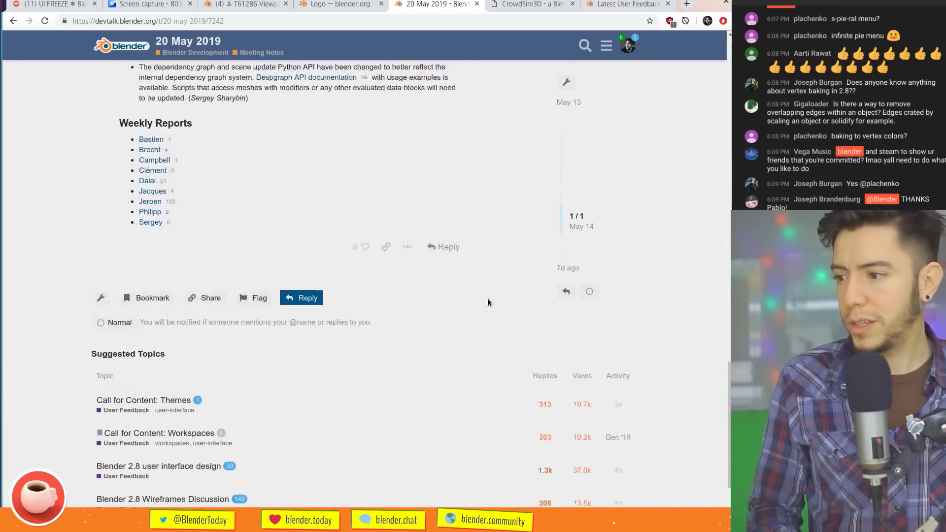
scroll(488, 295, up, 11)
scroll(494, 270, up, 10)
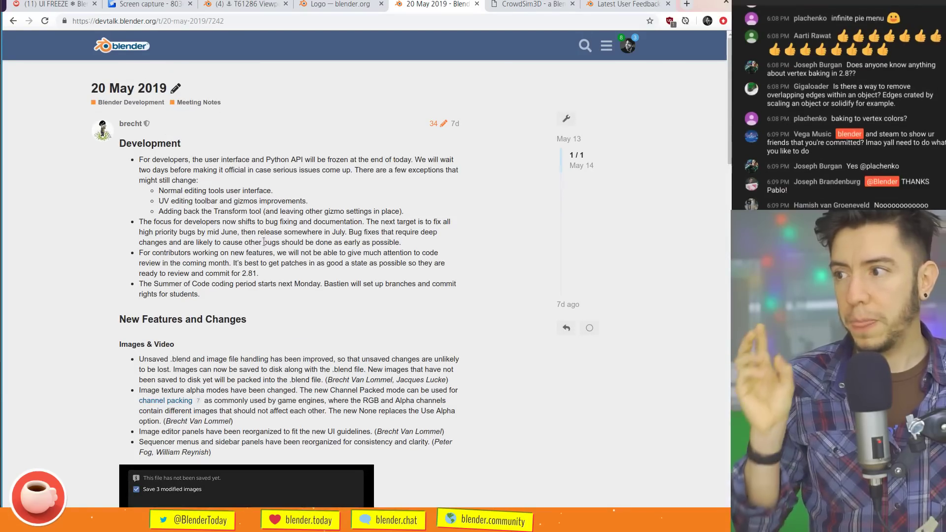